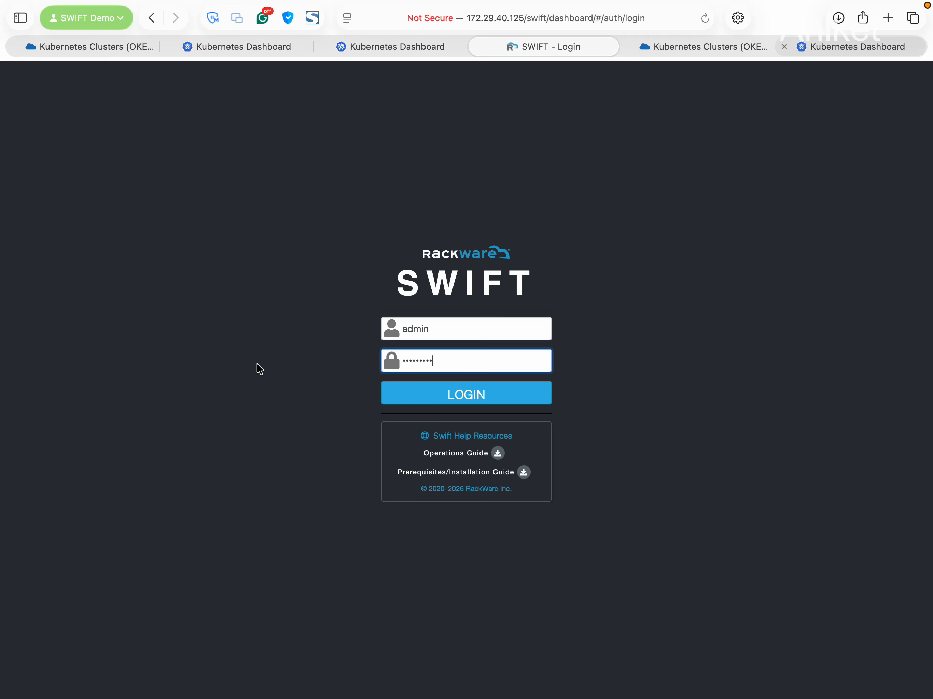
Check the active ak-oke-demo and ak-oke-demo2 clusters, then switch to the Kubernetes Dashboard namespaces list
click(203, 284)
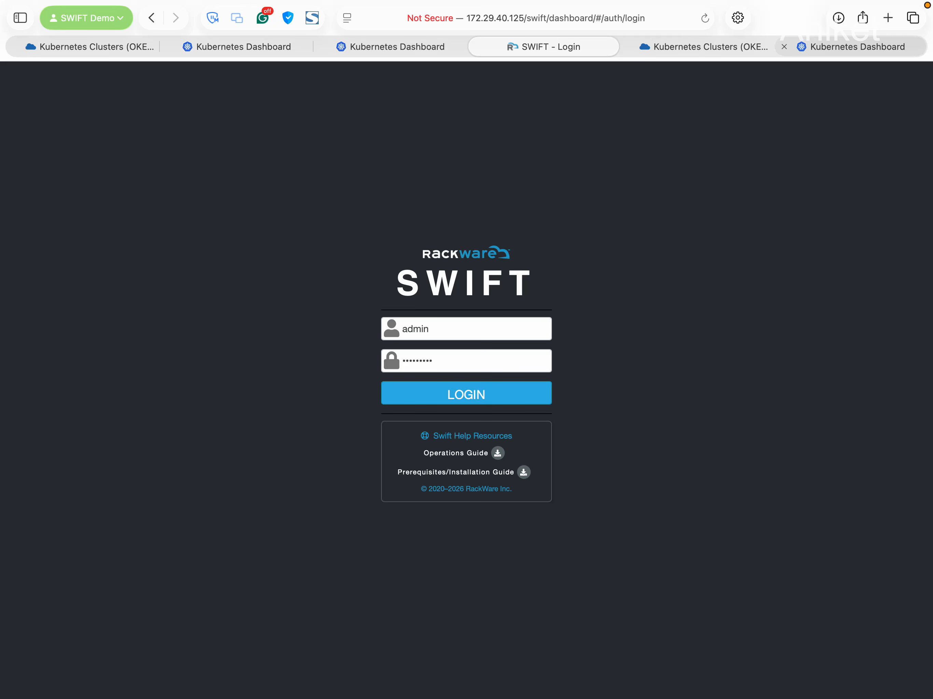
click(192, 303)
click(95, 48)
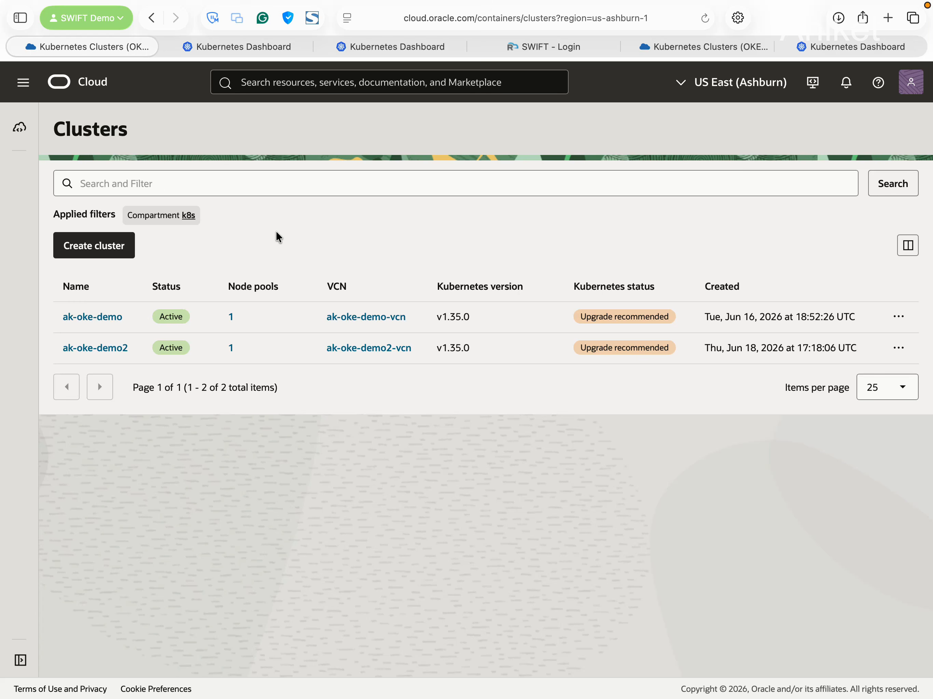
click(250, 54)
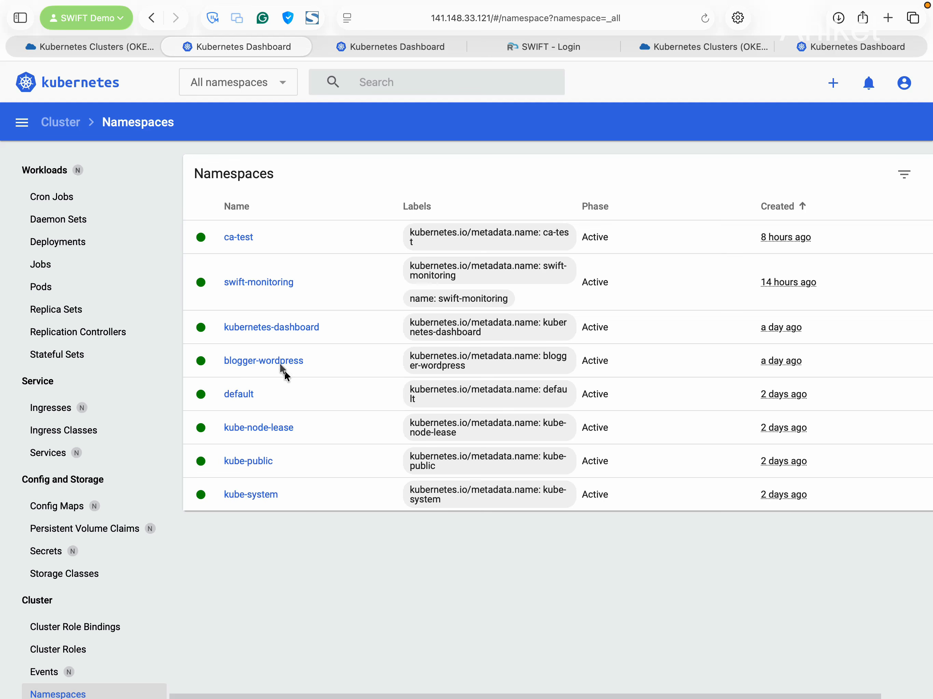
Open the blogger-wordpress namespace details
click(278, 363)
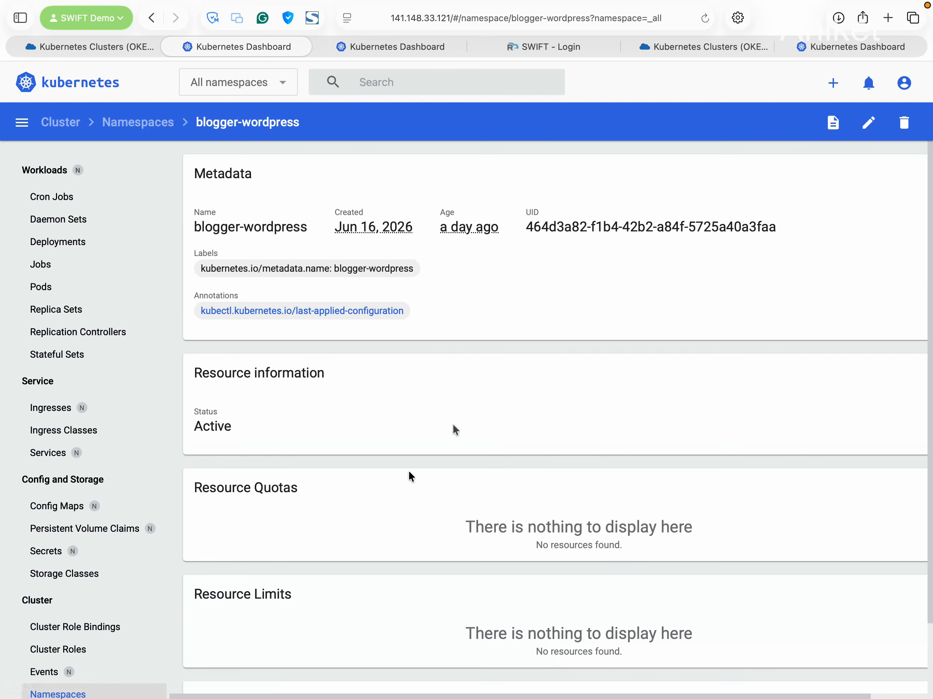
scroll(475, 414, down, 3)
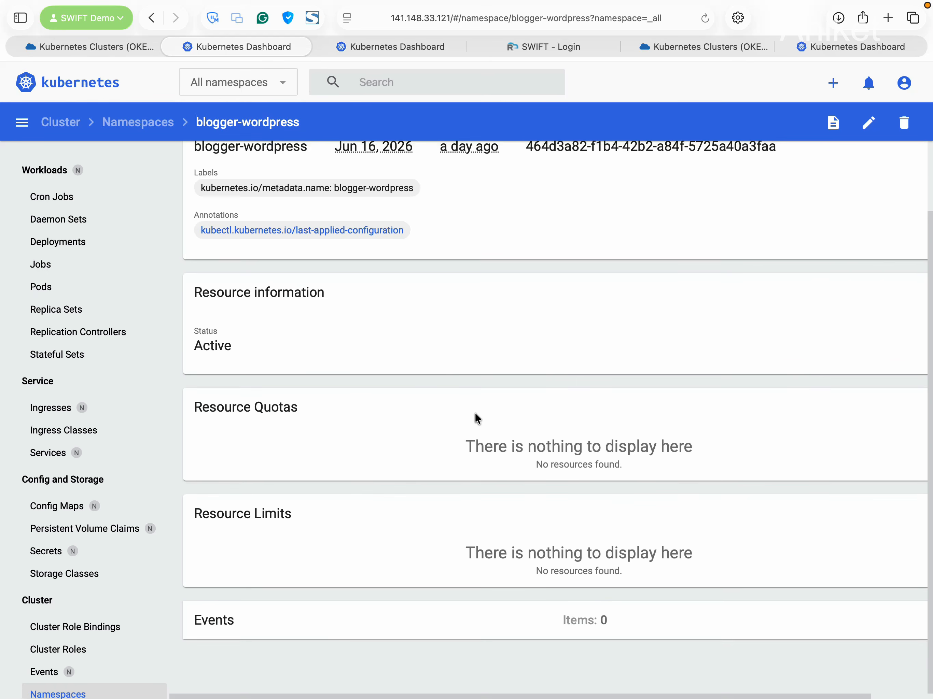
scroll(474, 413, up, 3)
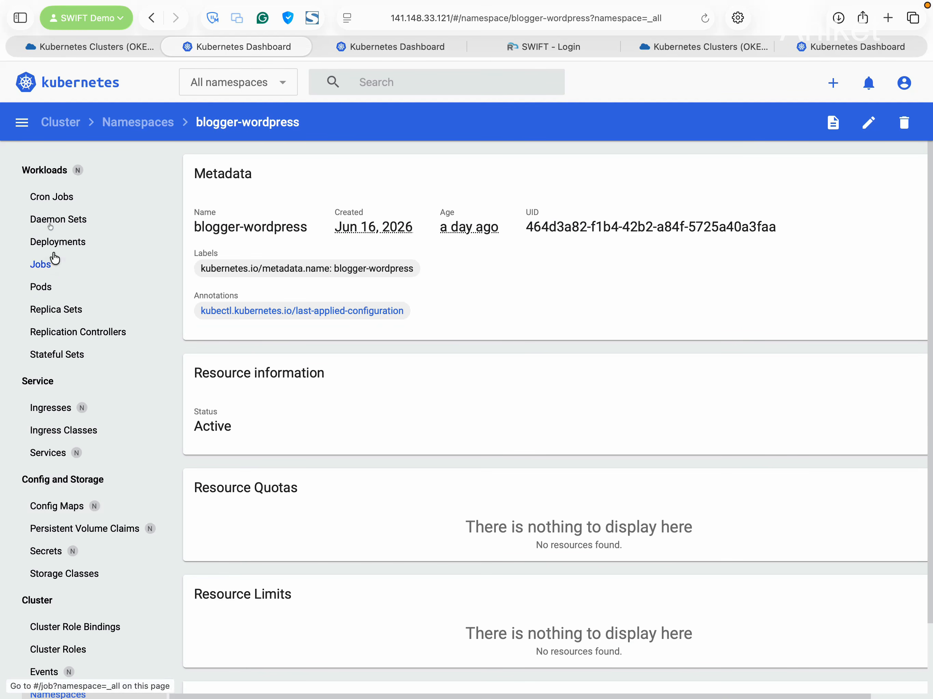
Filter Workloads to blogger-wordpress and review its deployment, pods, replica set and stateful set
click(51, 181)
click(243, 84)
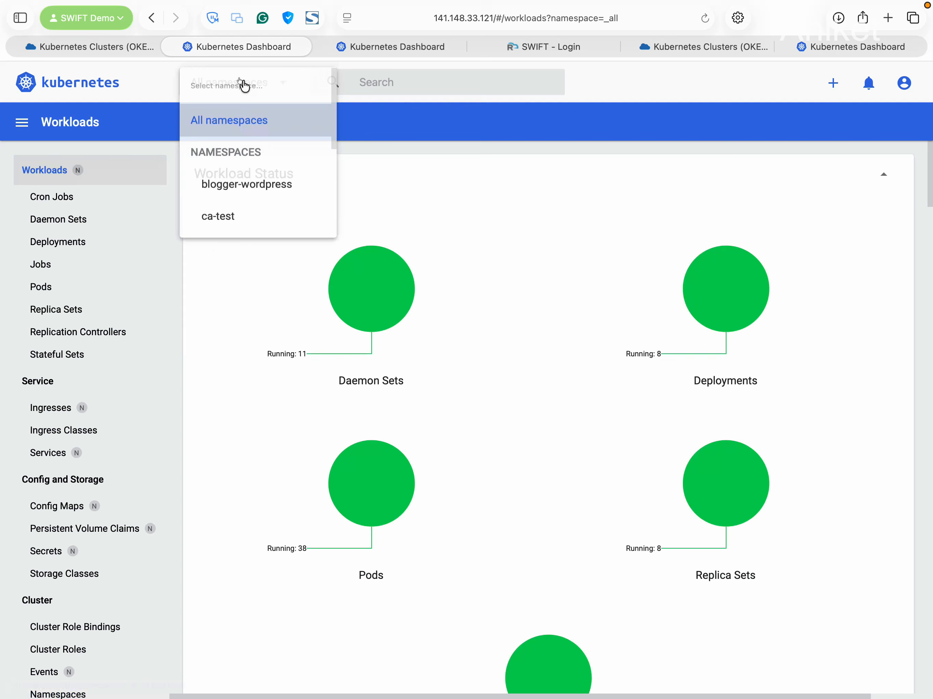
click(266, 188)
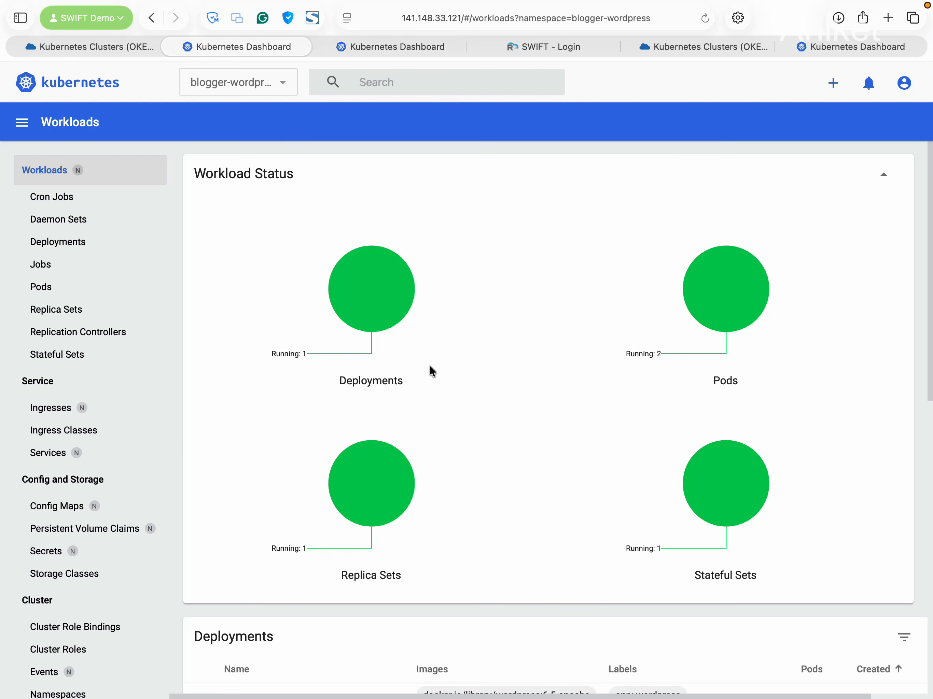
scroll(430, 370, down, 4)
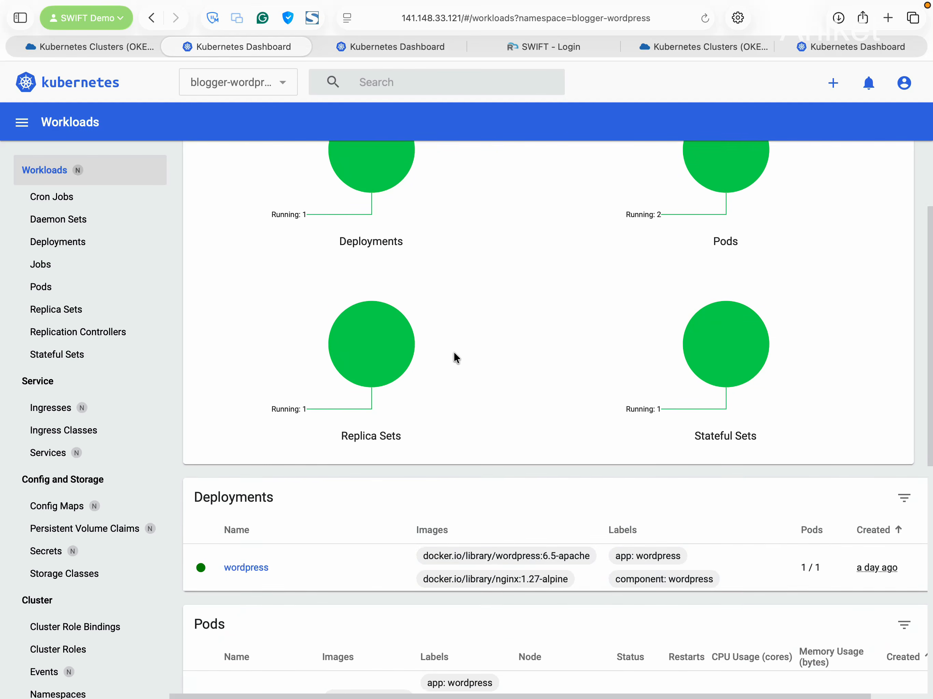
scroll(454, 356, up, 3)
scroll(543, 425, down, 4)
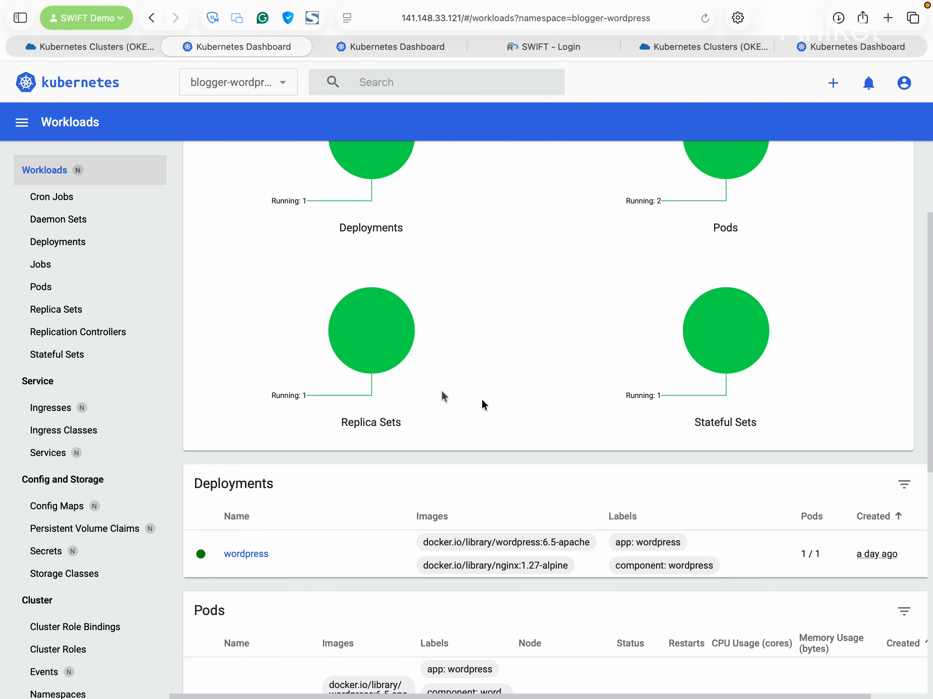
scroll(404, 534, down, 10)
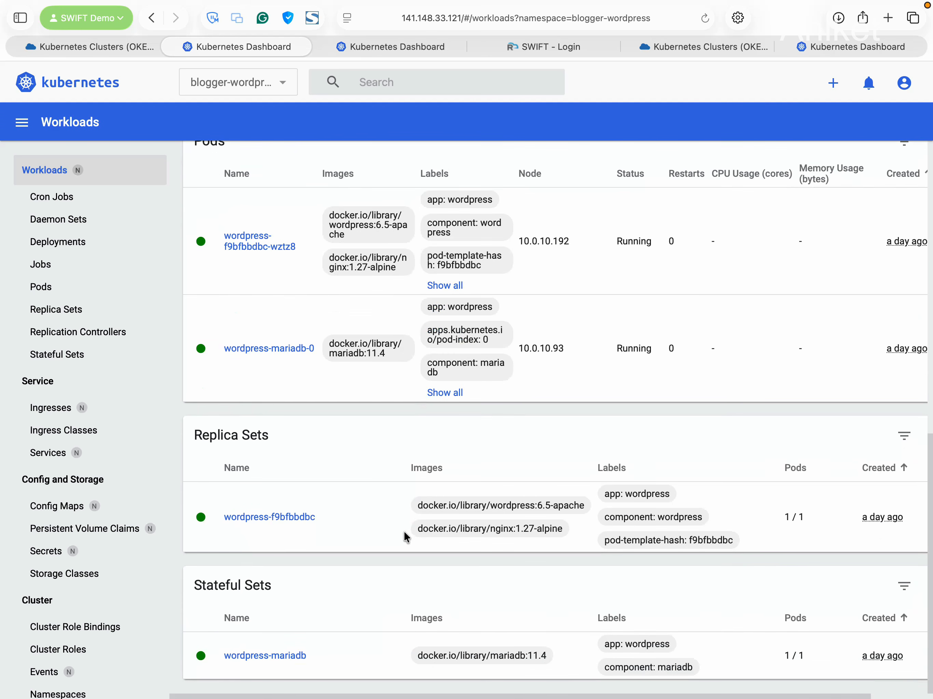
Step through stateful sets, volume claims, config maps and secrets to Services, showing wordpress at 129.153.188.239
click(88, 356)
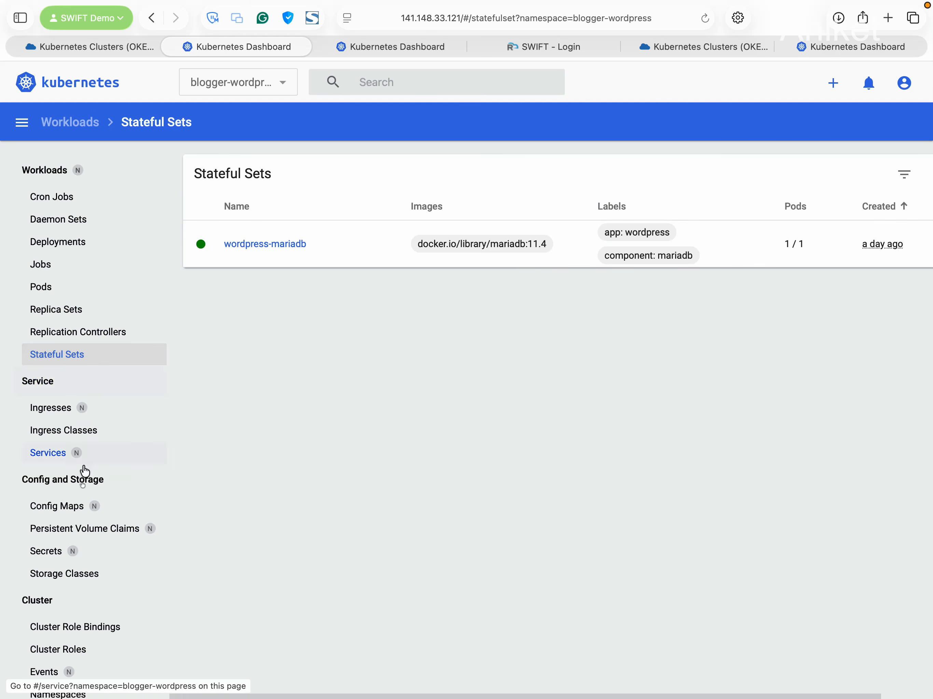
click(93, 528)
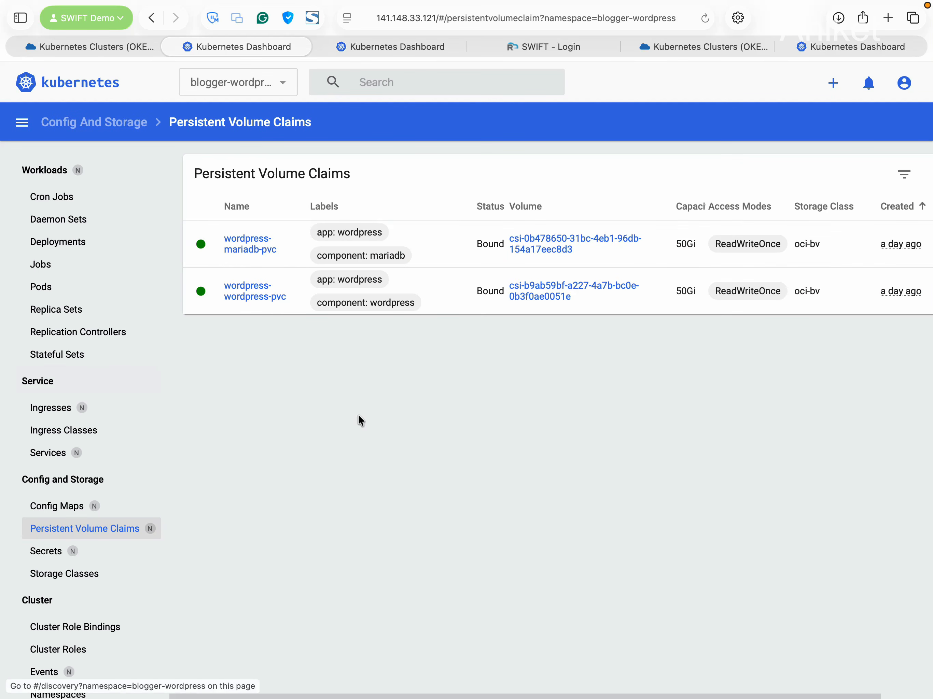
click(74, 510)
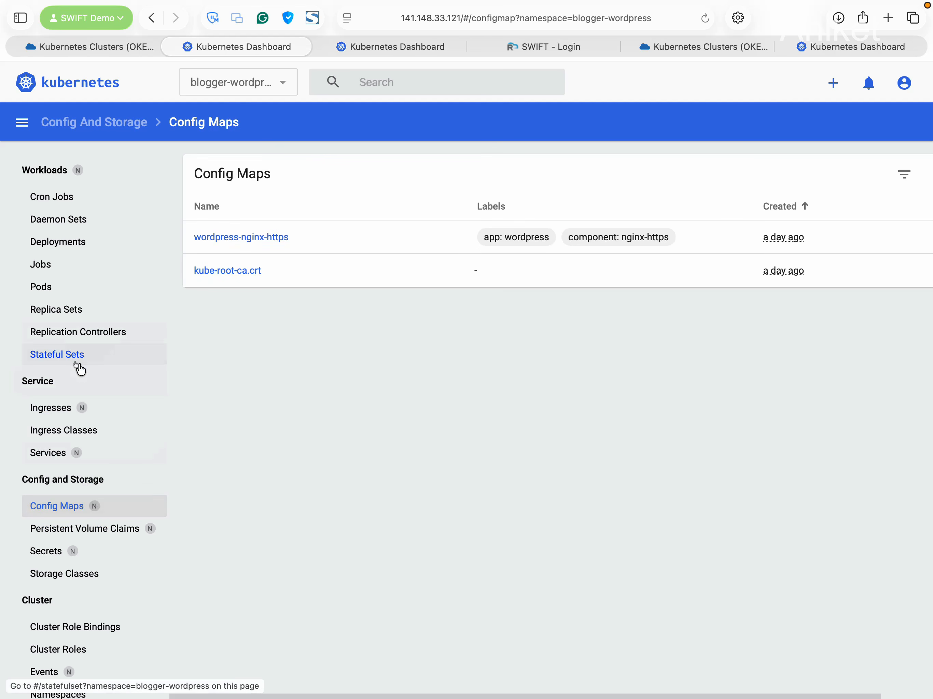
scroll(78, 367, down, 3)
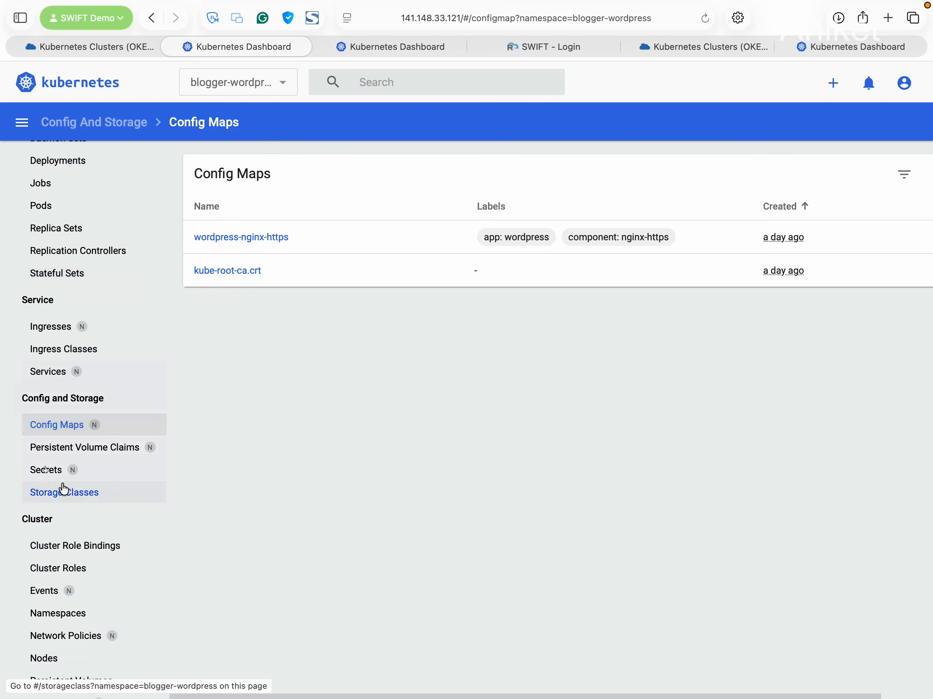
click(63, 471)
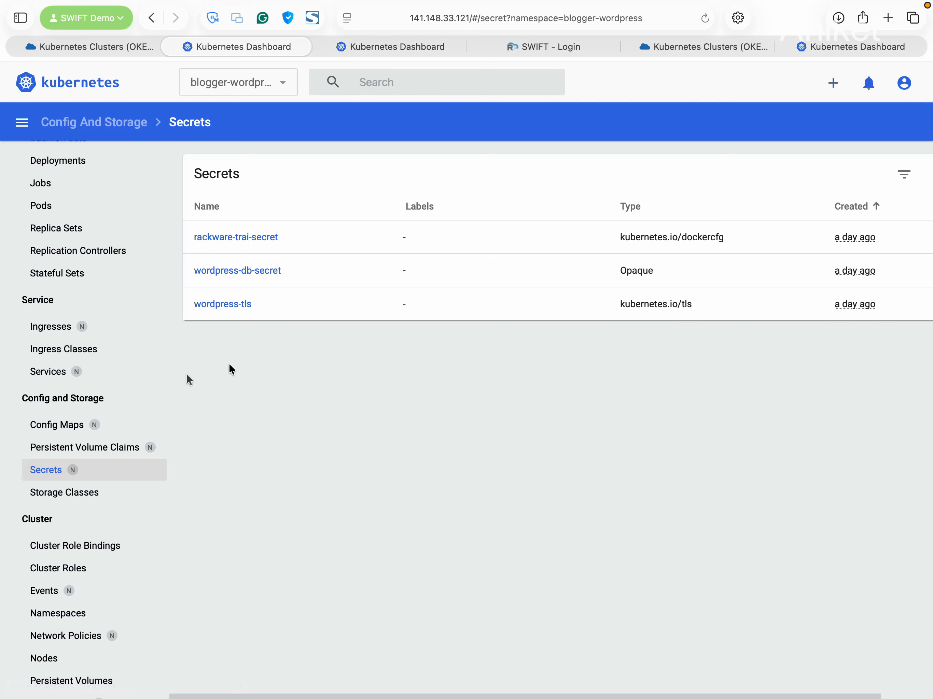
click(36, 373)
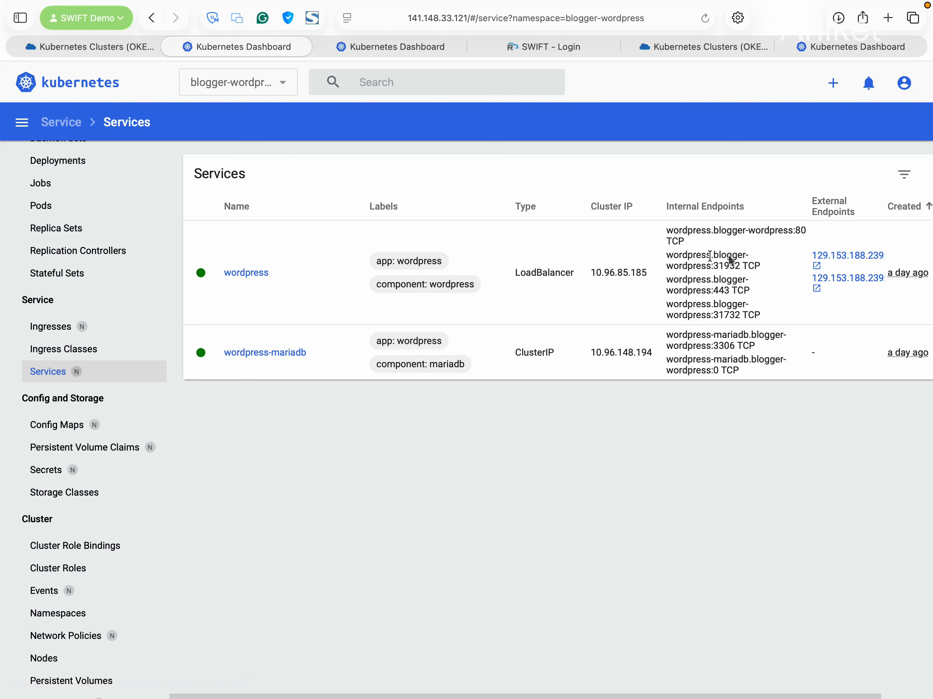
Open the WordPress site at 129.153.188.239 and view the 'Welcome to the 'SWIFT' Demo!' post
click(824, 256)
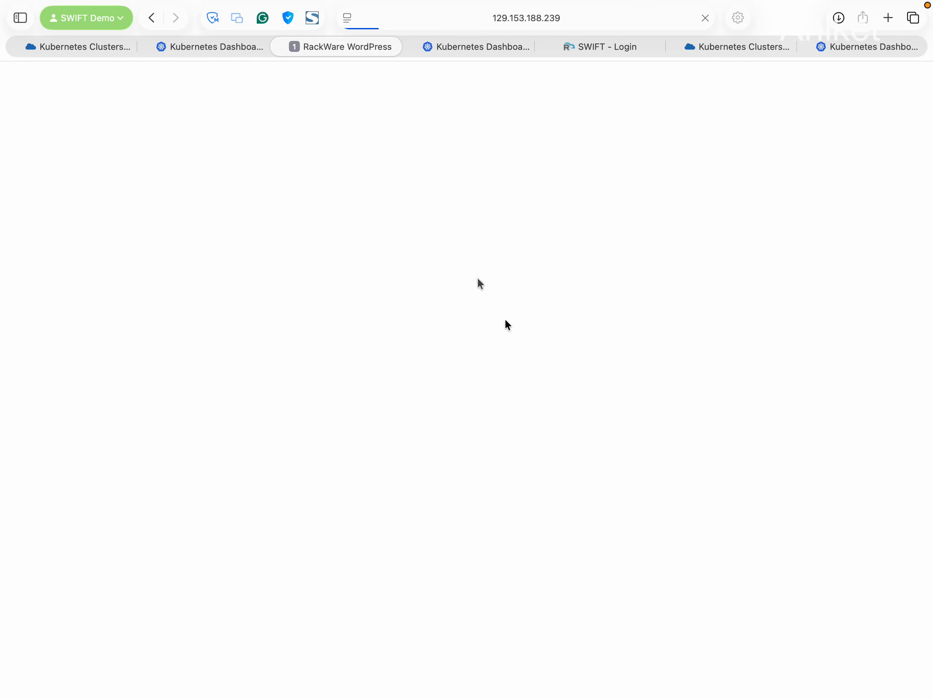
scroll(334, 334, down, 6)
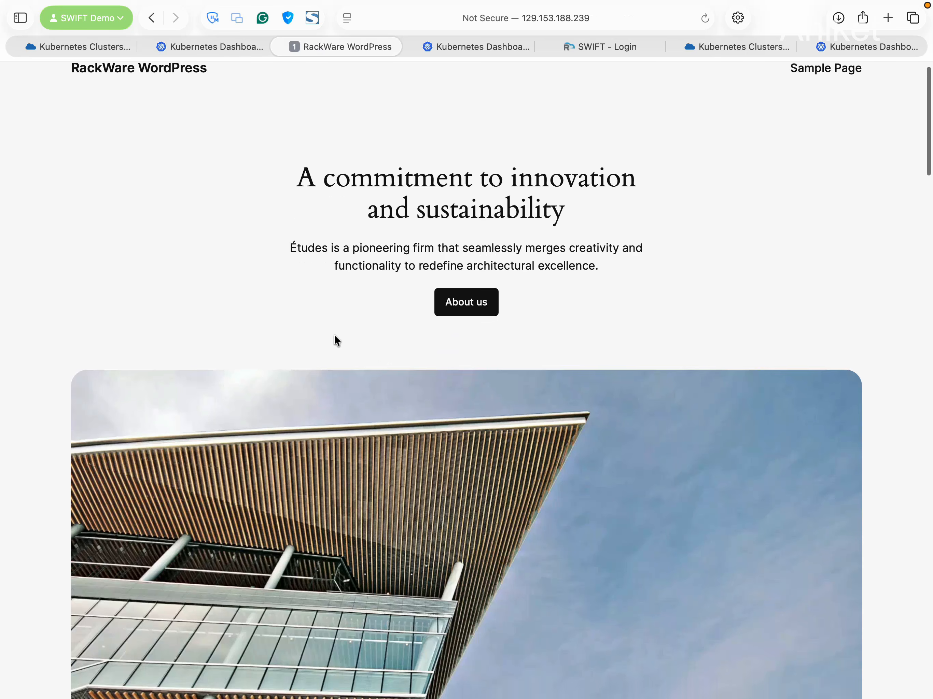
scroll(334, 336, down, 20)
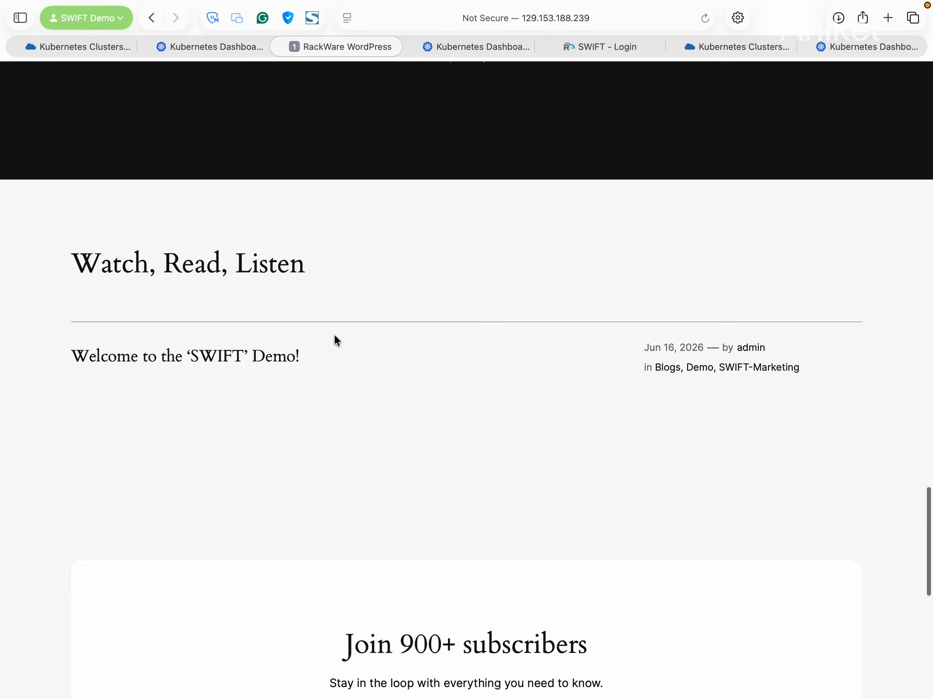
scroll(313, 328, up, 4)
click(214, 191)
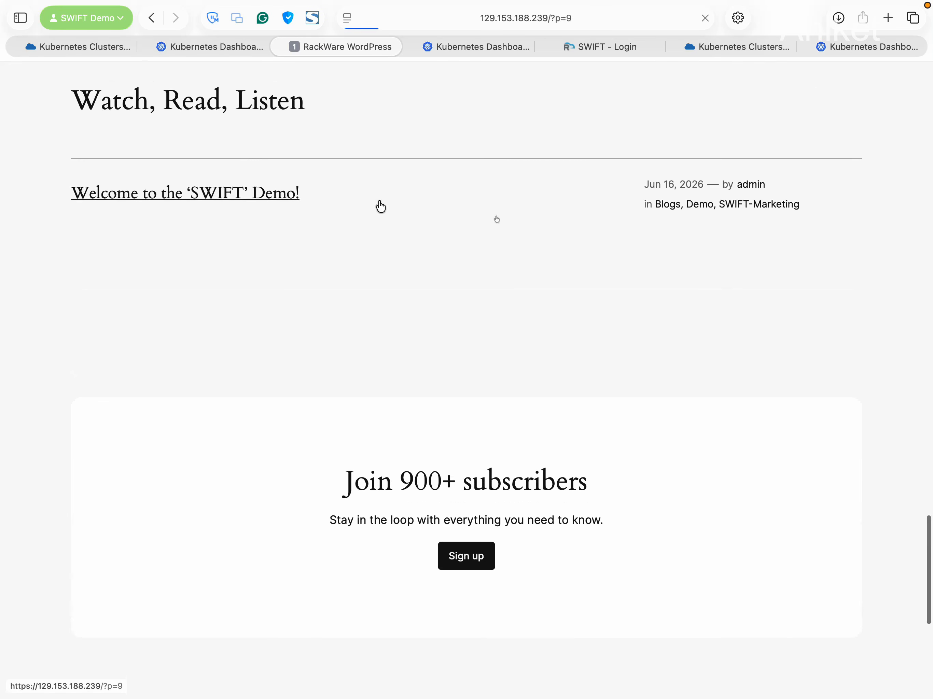
scroll(456, 453, down, 11)
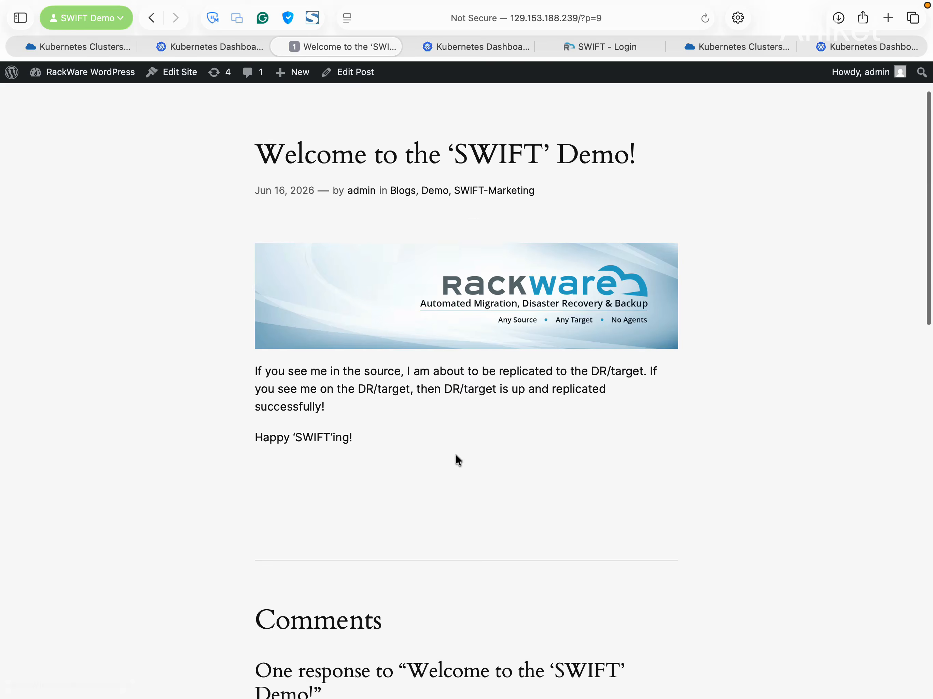
scroll(455, 453, up, 12)
Change the page address to /wp-admin/ to load the WordPress admin dashboard
click(629, 21)
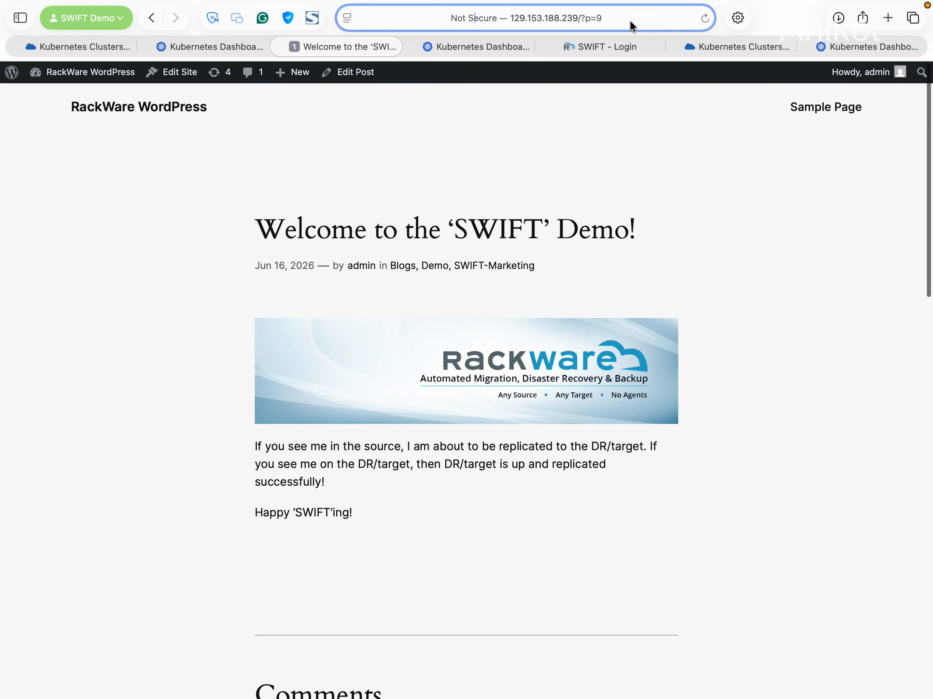
click(629, 20)
key(BackSpace)
key(BackSpace)
key(BackSpace)
key(BackSpace)
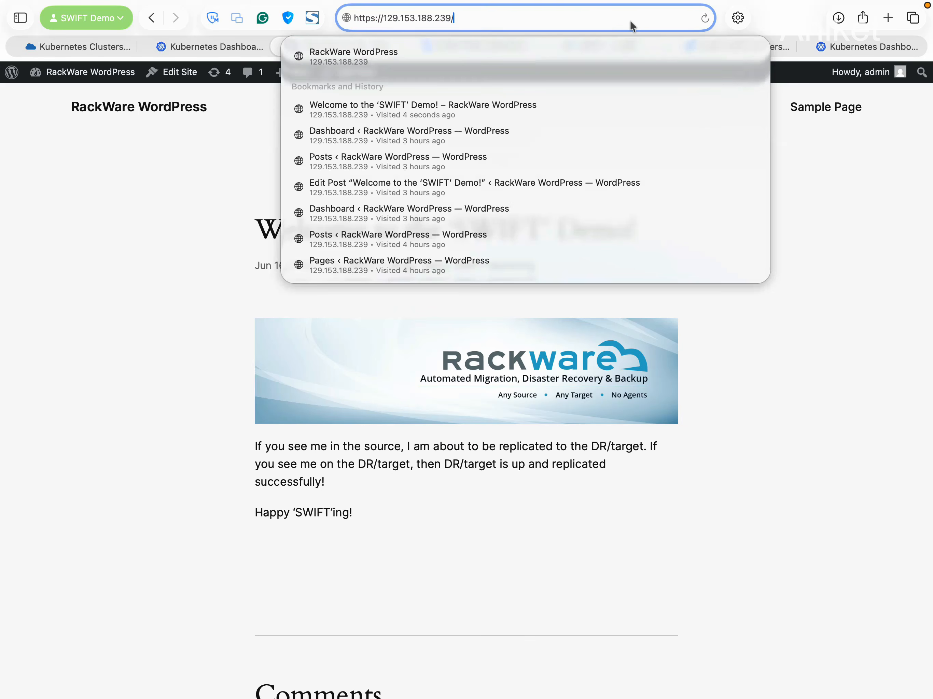
text(wp-admin)
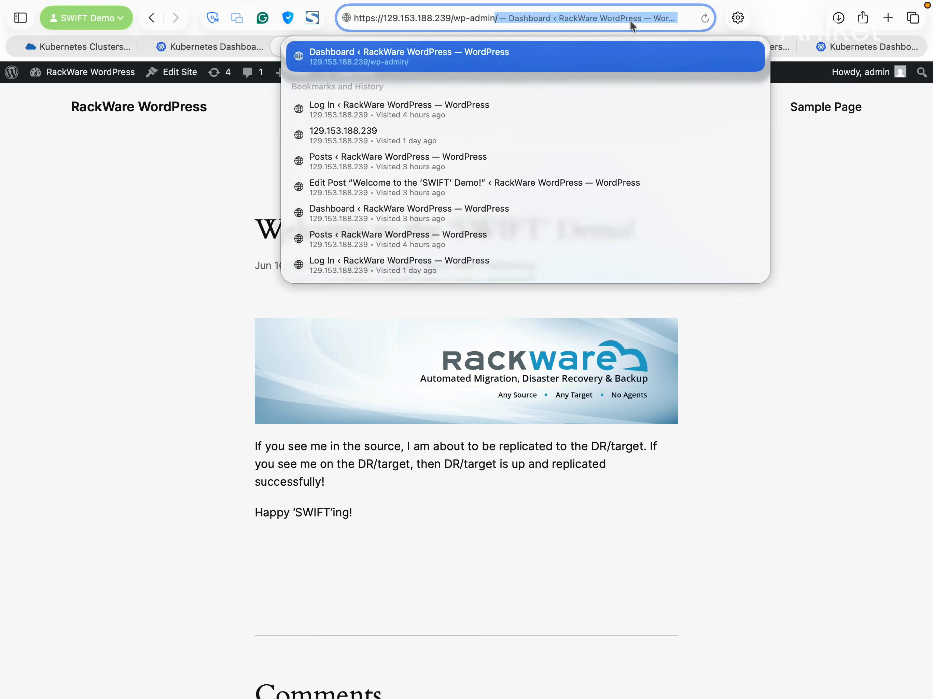
key(Return)
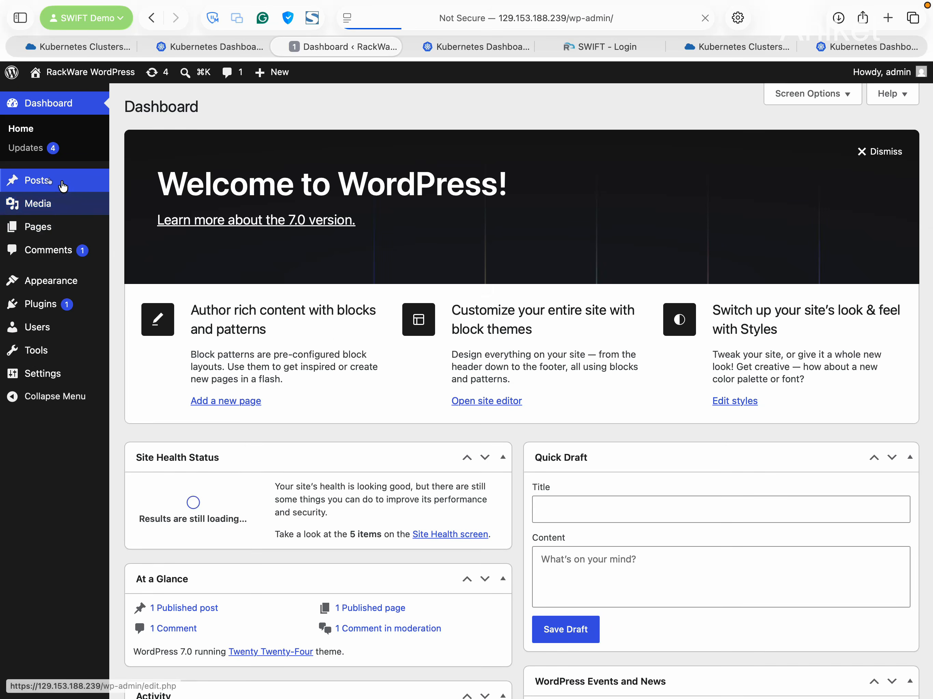
Open the 'Welcome to the 'SWIFT' Demo!' post from Posts in the editor, then return to All Posts
click(62, 184)
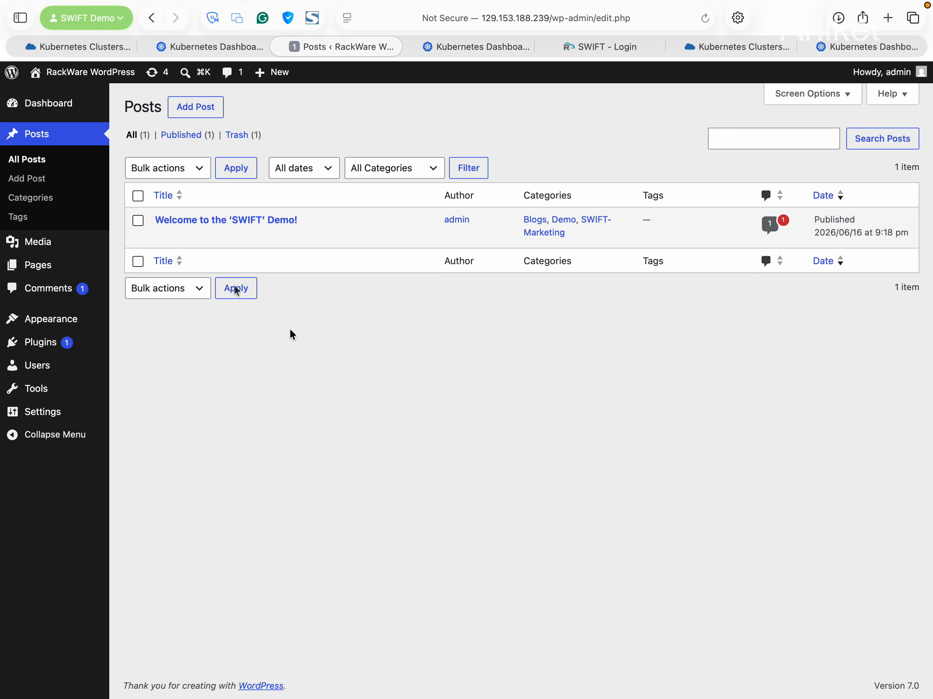
click(183, 224)
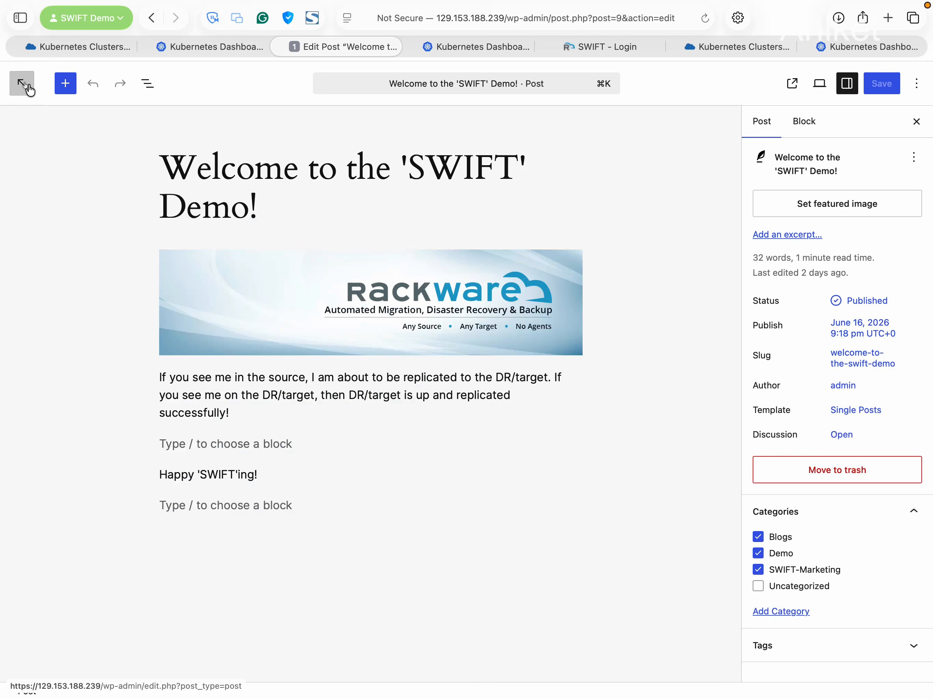
click(26, 86)
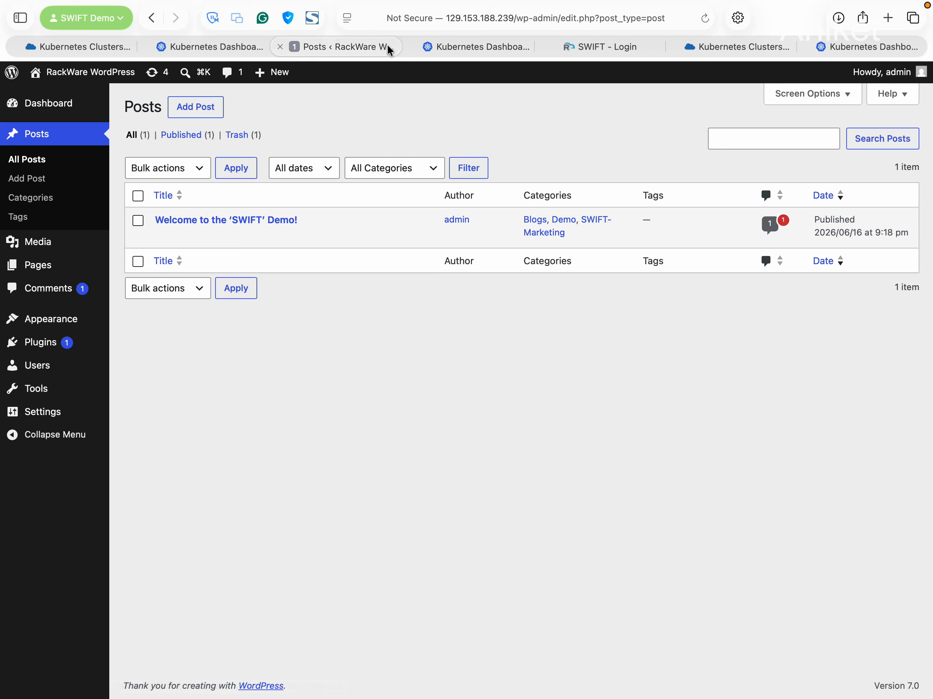
Close the WordPress tab and sign in to the other cluster's dashboard with the pasted access token
click(280, 47)
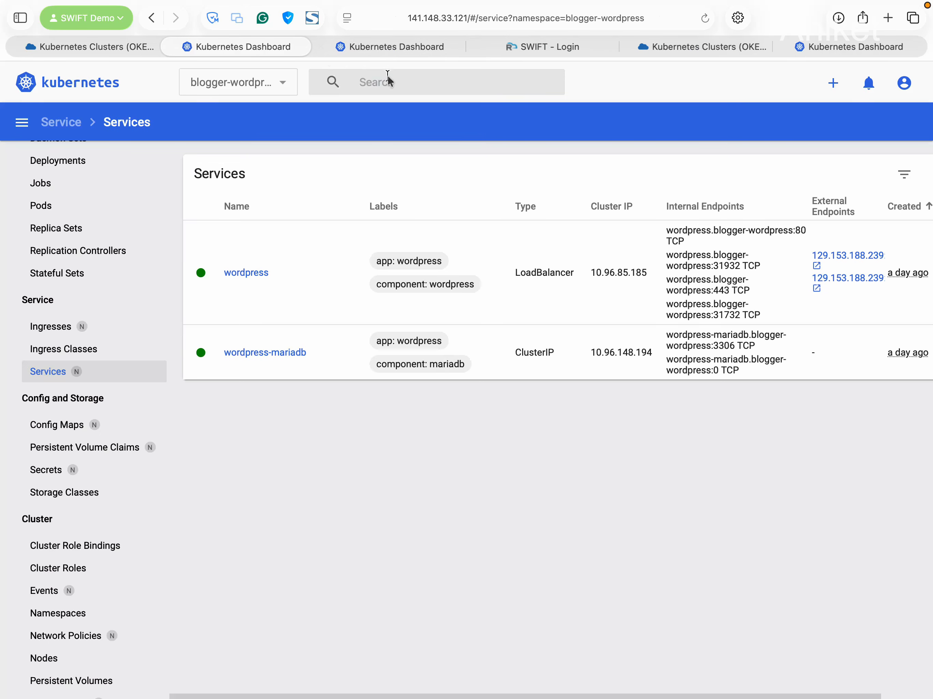
click(391, 51)
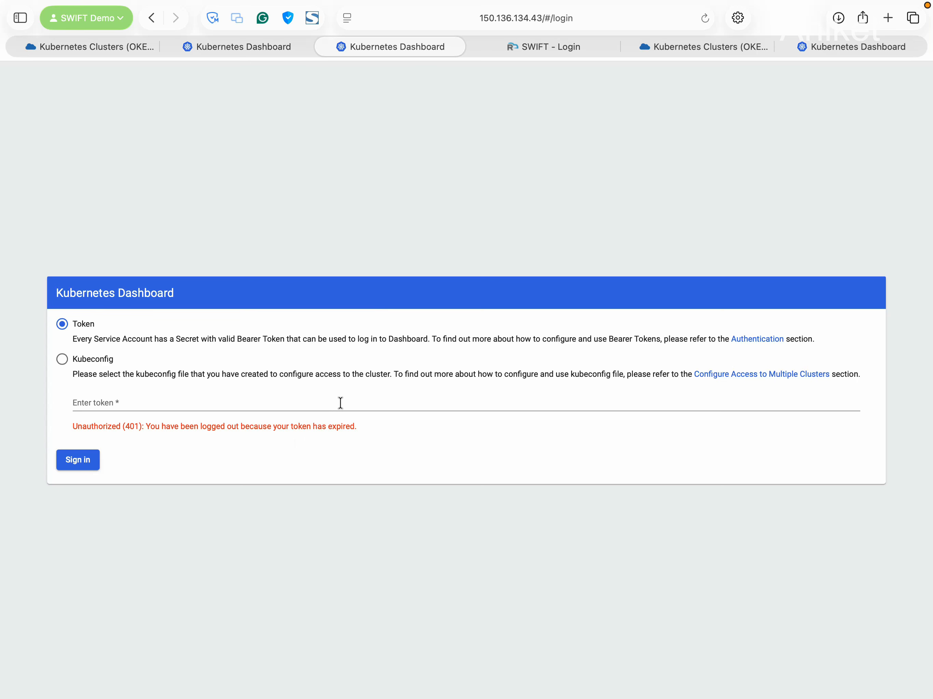
click(284, 400)
key(super+v)
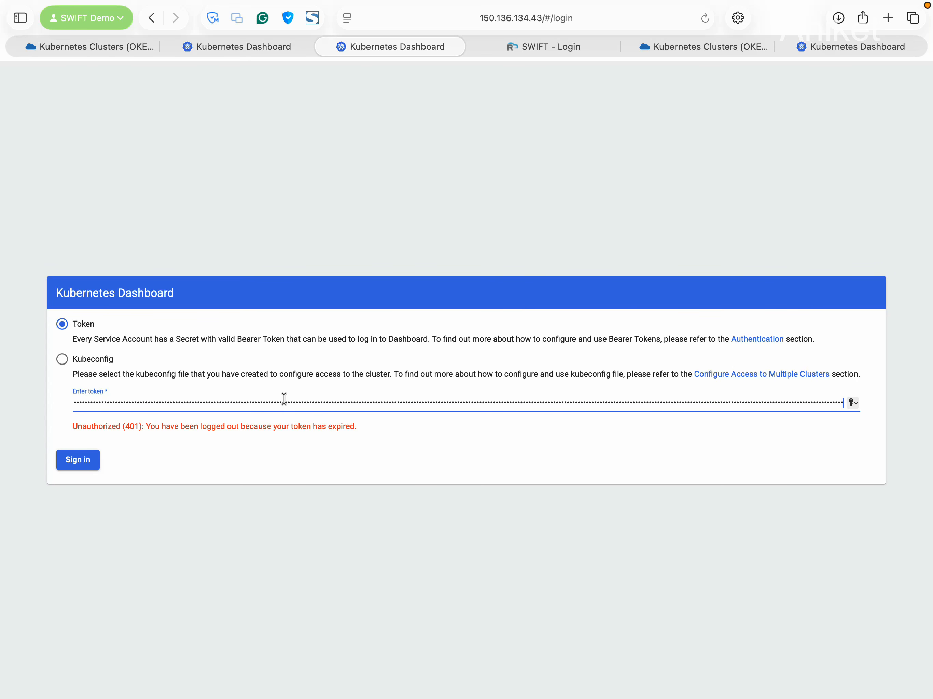
click(76, 465)
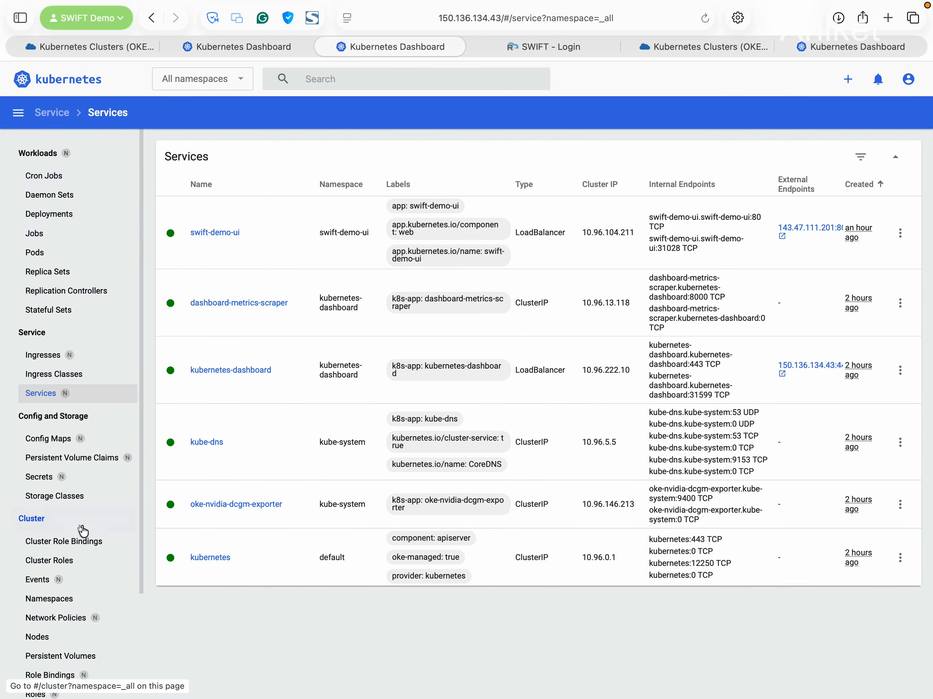
Open the swift-demo-ui namespace details from the Namespaces list, then go to Workloads
scroll(82, 530, down, 5)
click(60, 487)
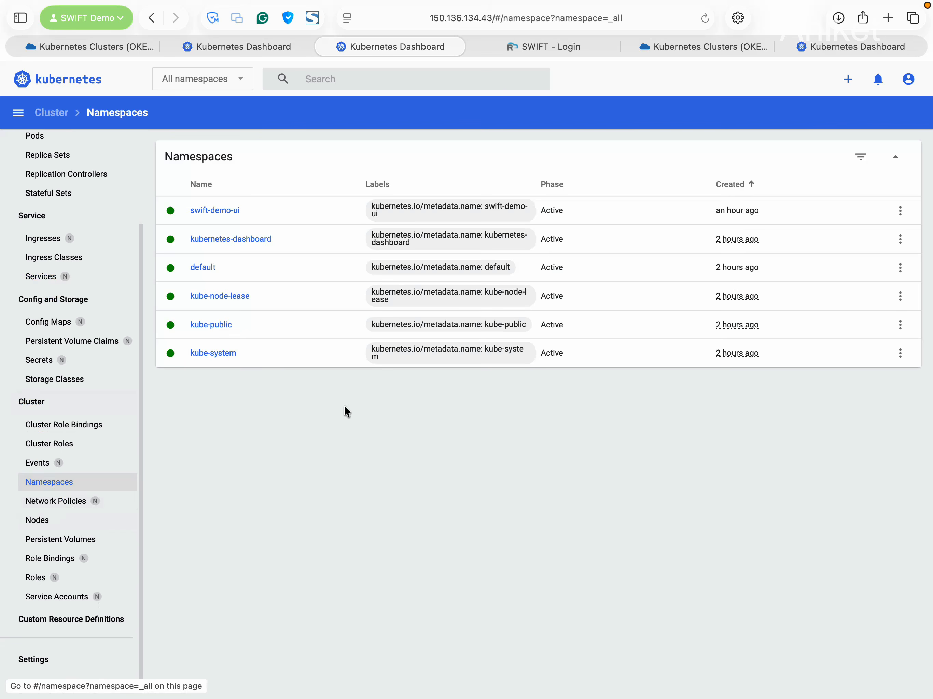
click(225, 211)
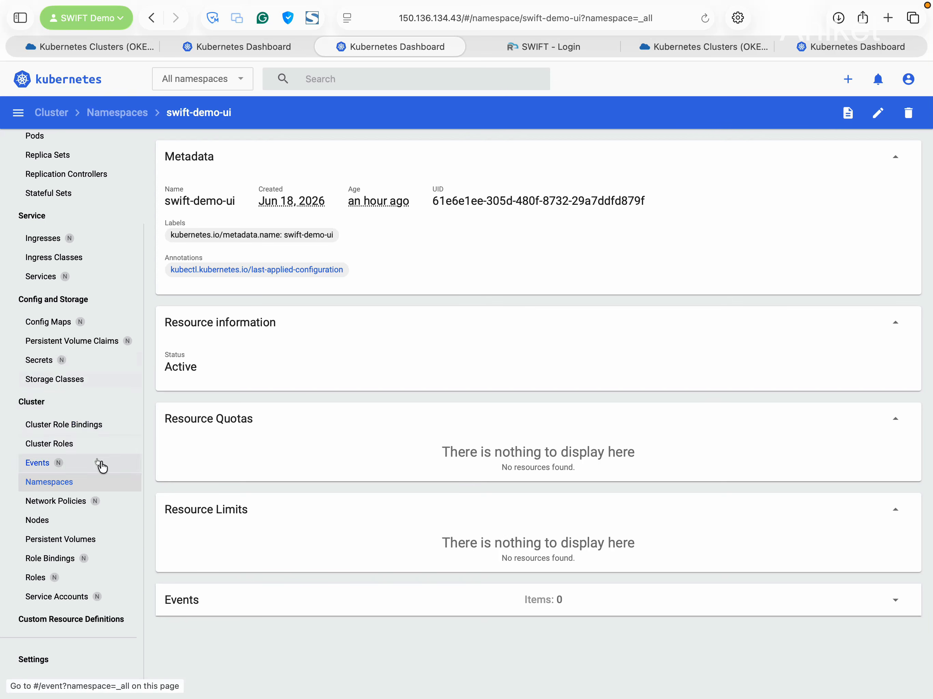
scroll(68, 394, up, 3)
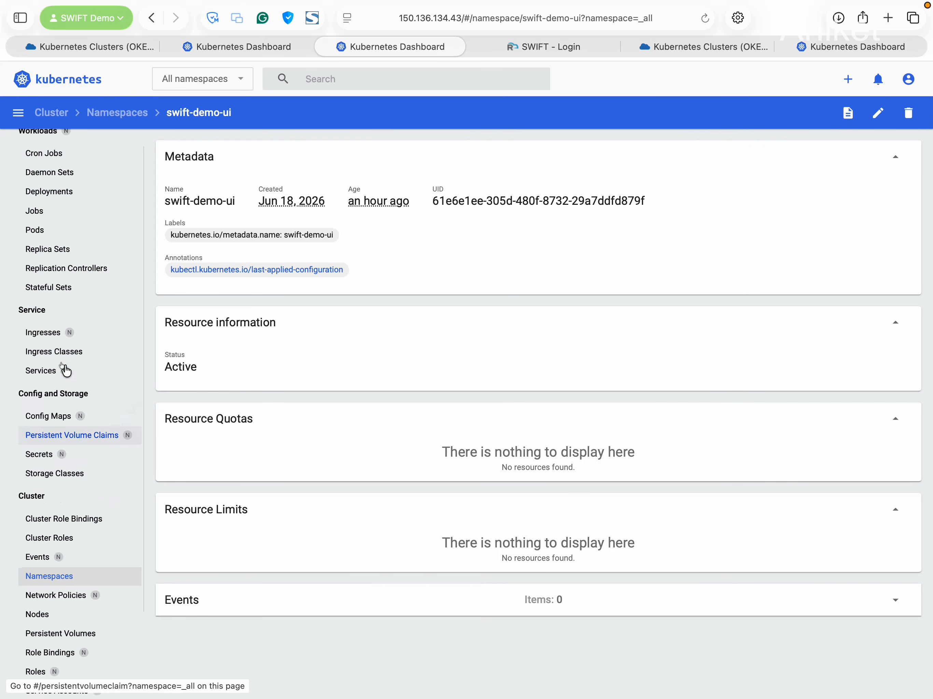
scroll(66, 371, up, 1)
click(43, 152)
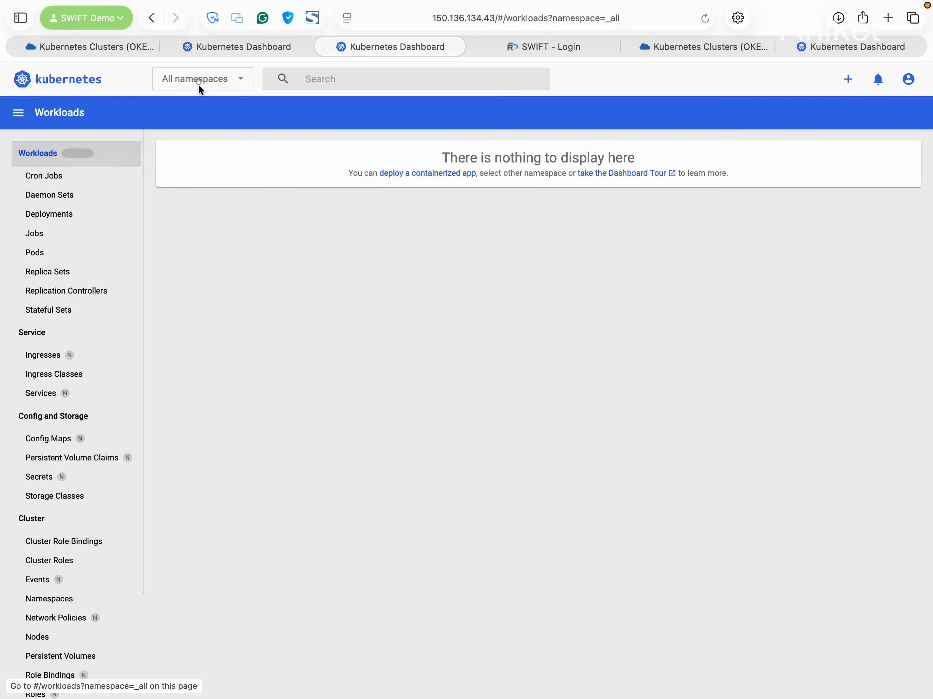
Filter Workloads to swift-demo-ui, check its 2/2 deployment, two running pods and replica set, then view Services
click(198, 84)
scroll(233, 184, down, 3)
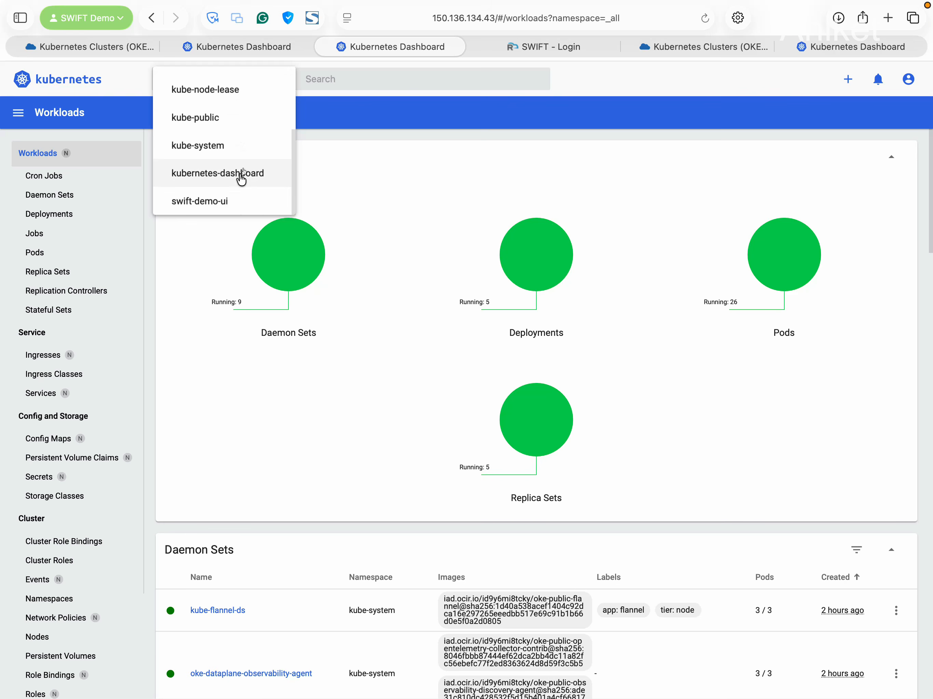
click(244, 200)
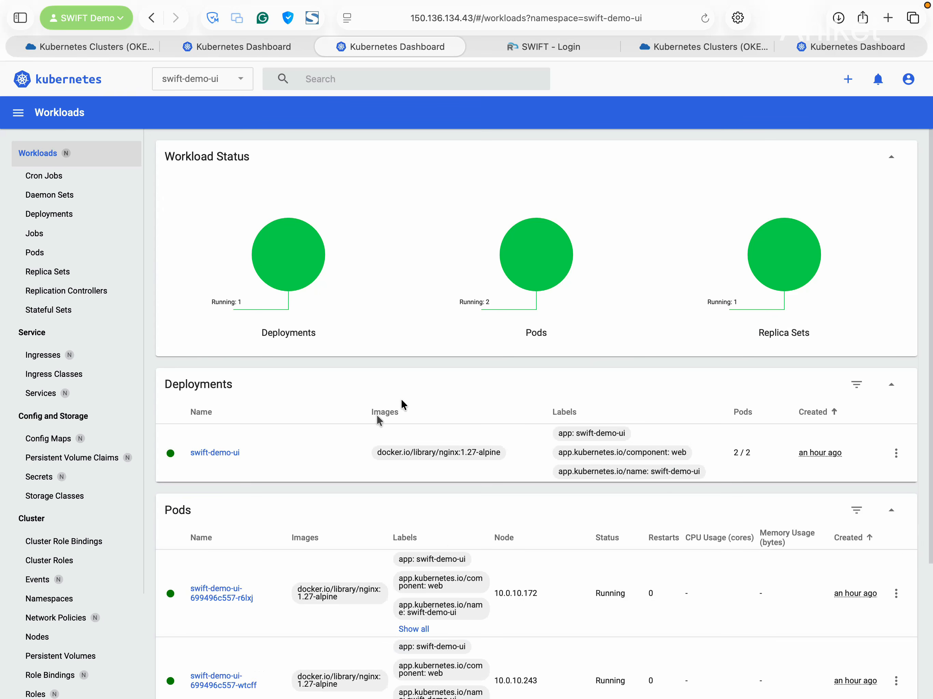
scroll(401, 401, down, 5)
scroll(332, 377, down, 1)
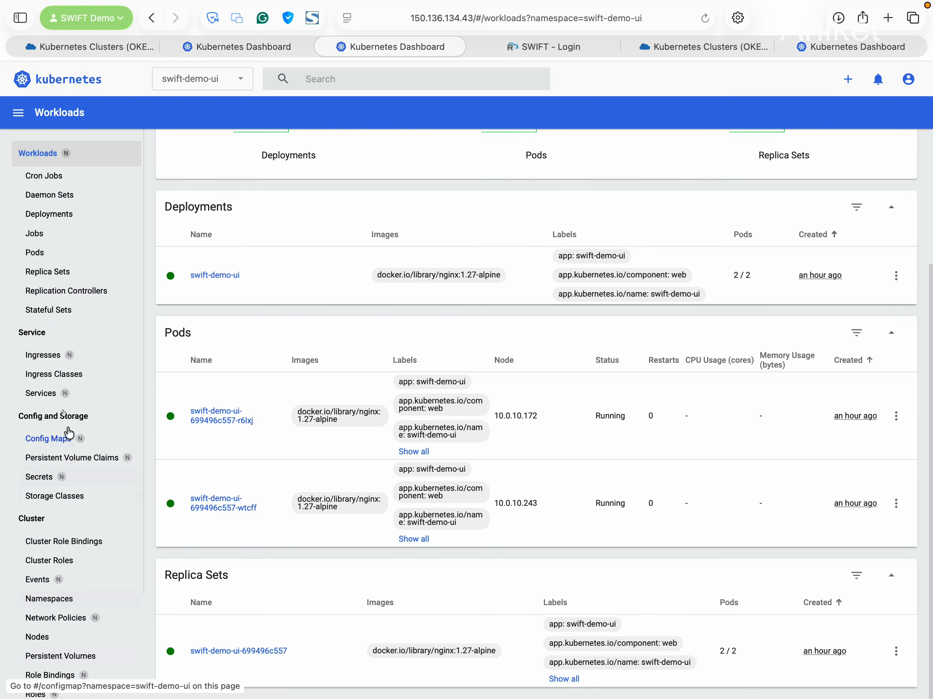
scroll(78, 376, down, 1)
scroll(85, 394, down, 2)
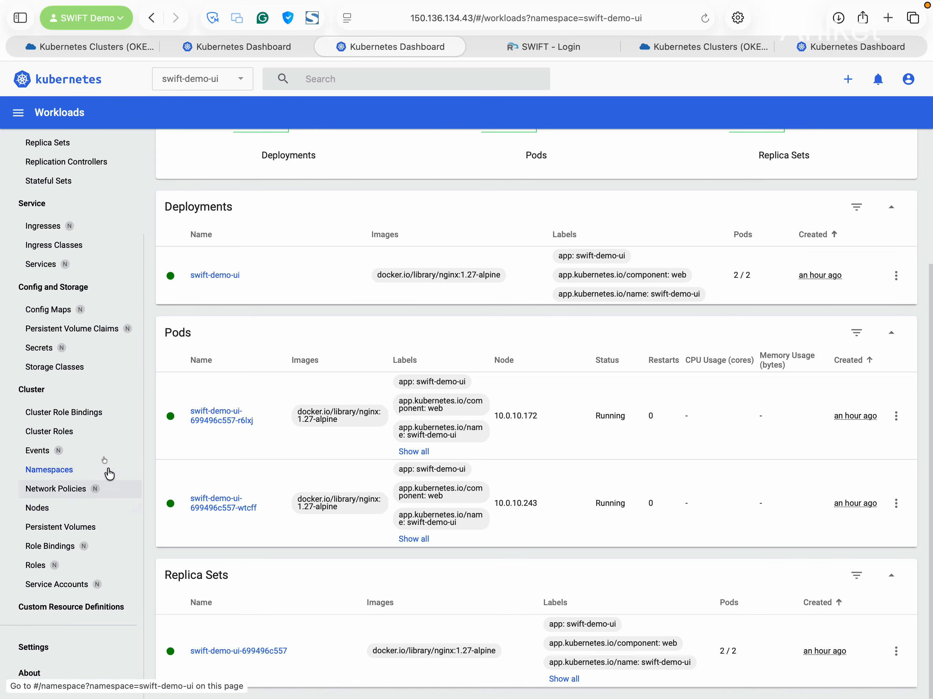
scroll(97, 368, up, 2)
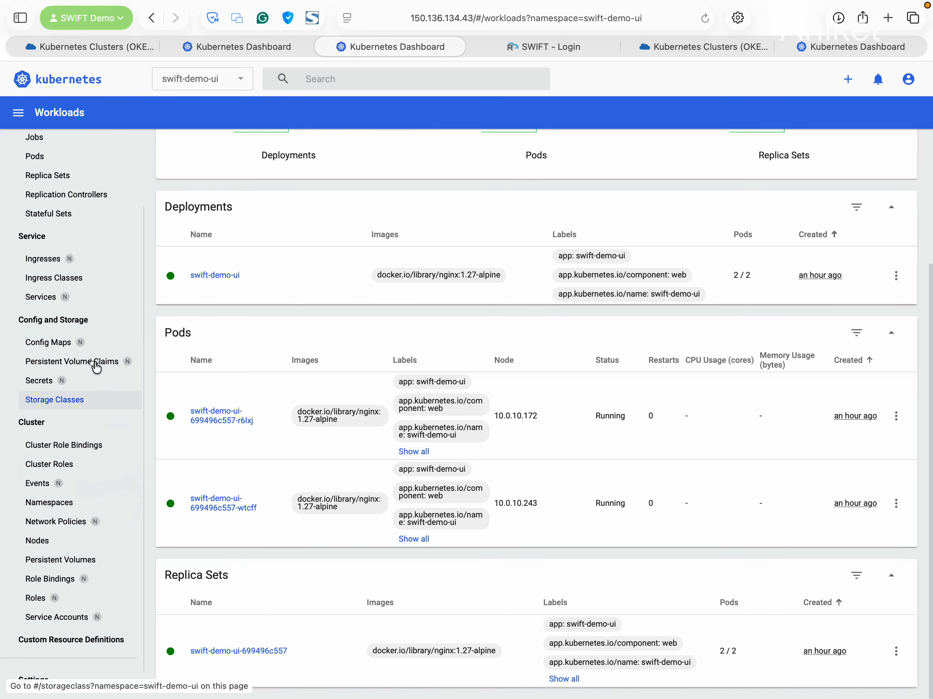
click(42, 299)
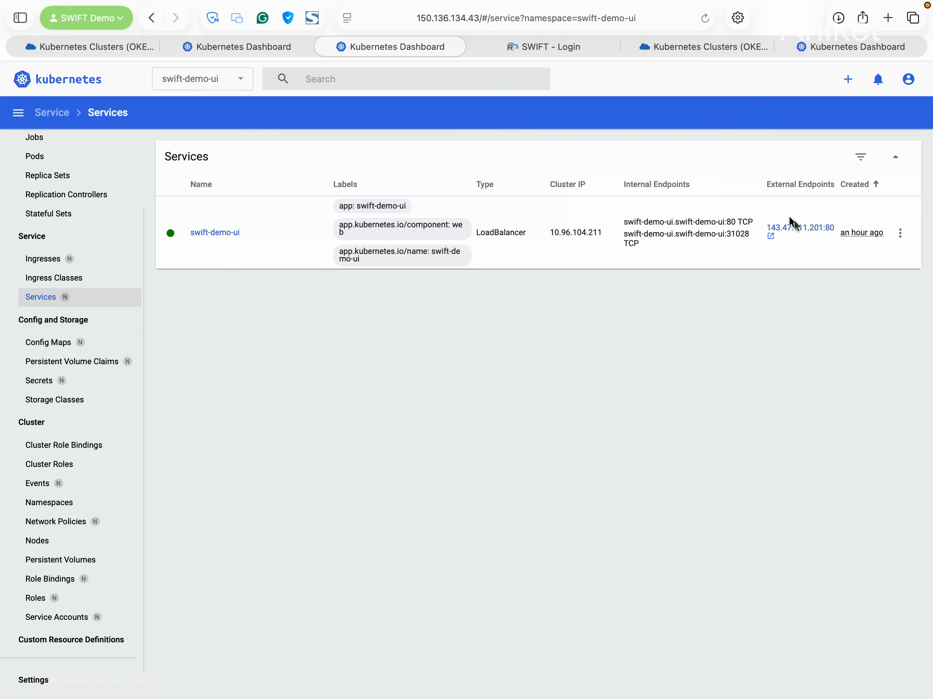
click(800, 228)
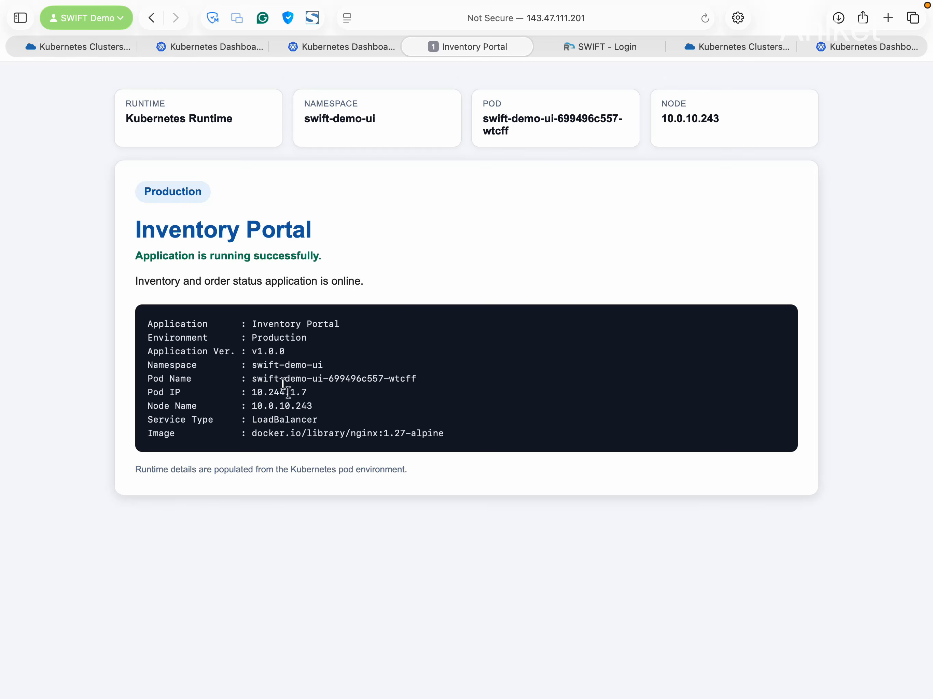
double_click(362, 433)
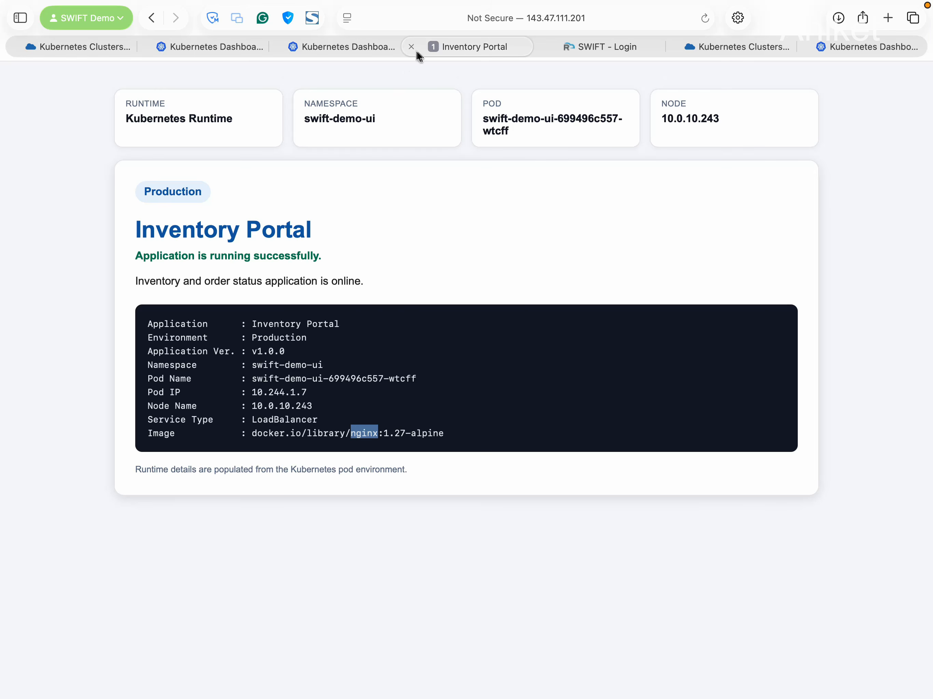
click(411, 46)
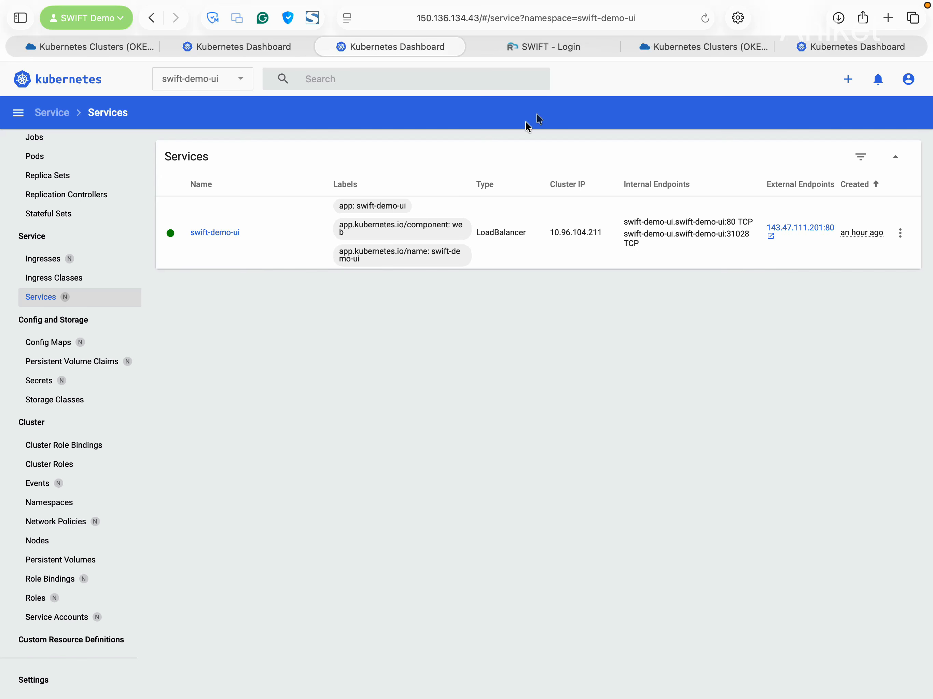
Sign in to SWIFT as admin, re-entering the password after the failed first attempt
click(544, 44)
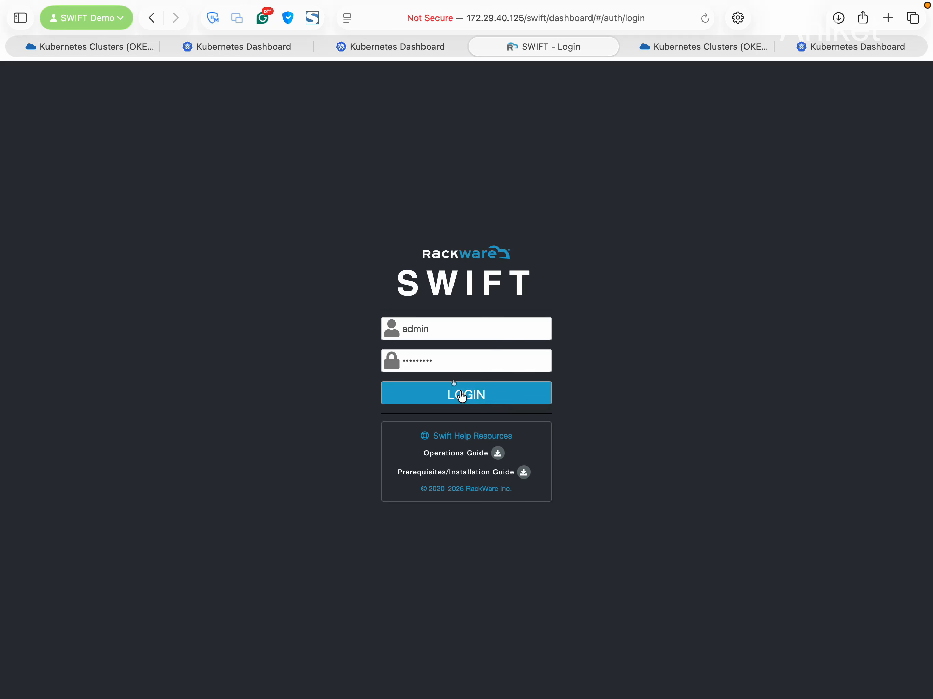
click(483, 402)
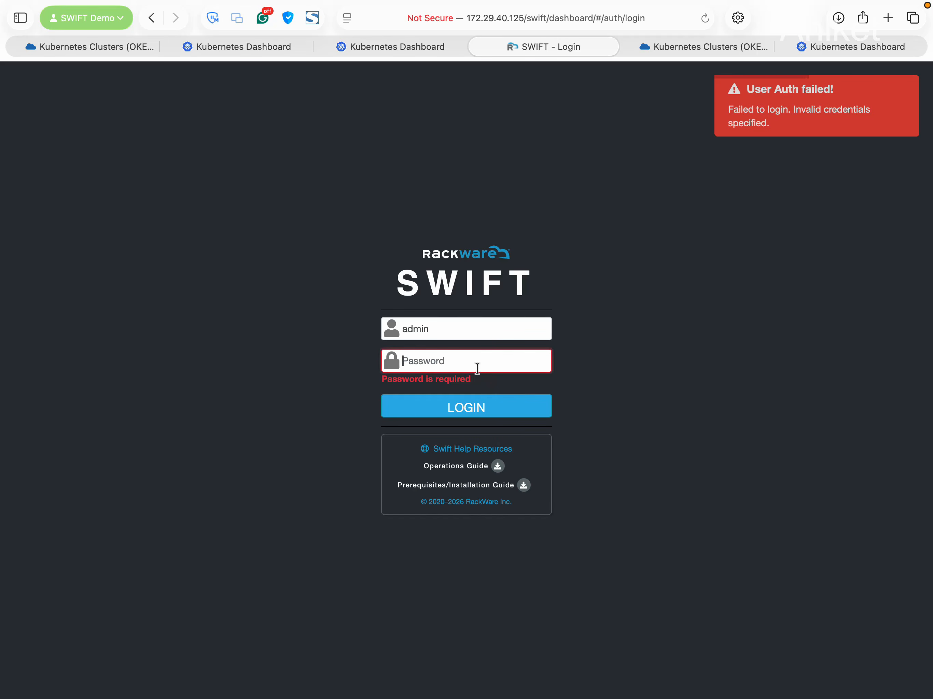
text(••••••••)
click(513, 394)
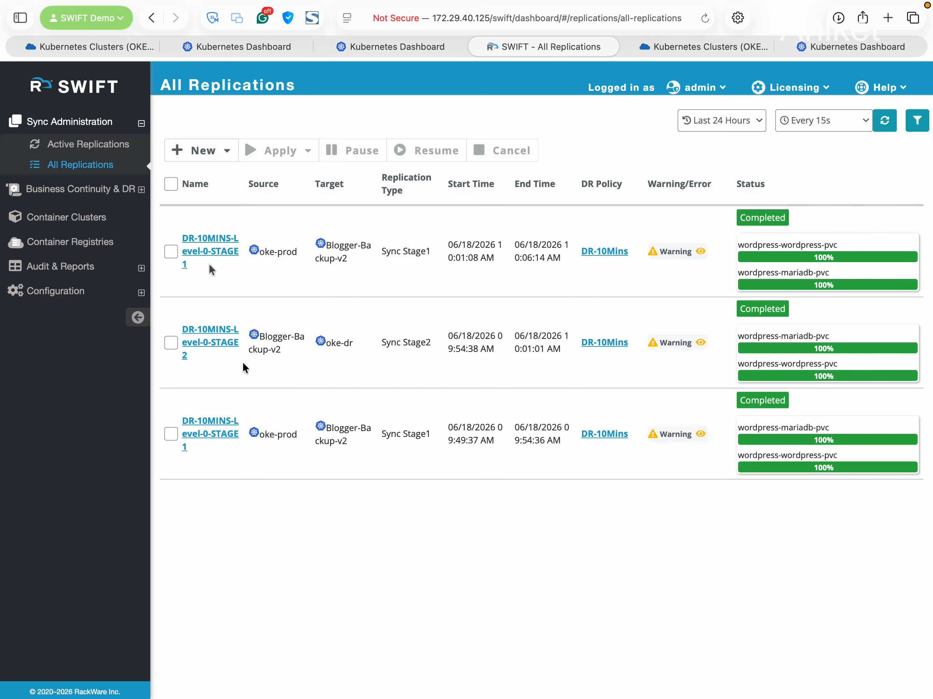
Open Container Clusters (oke-prod2, oke-dr, oke-prod) and start a new cluster form
click(94, 217)
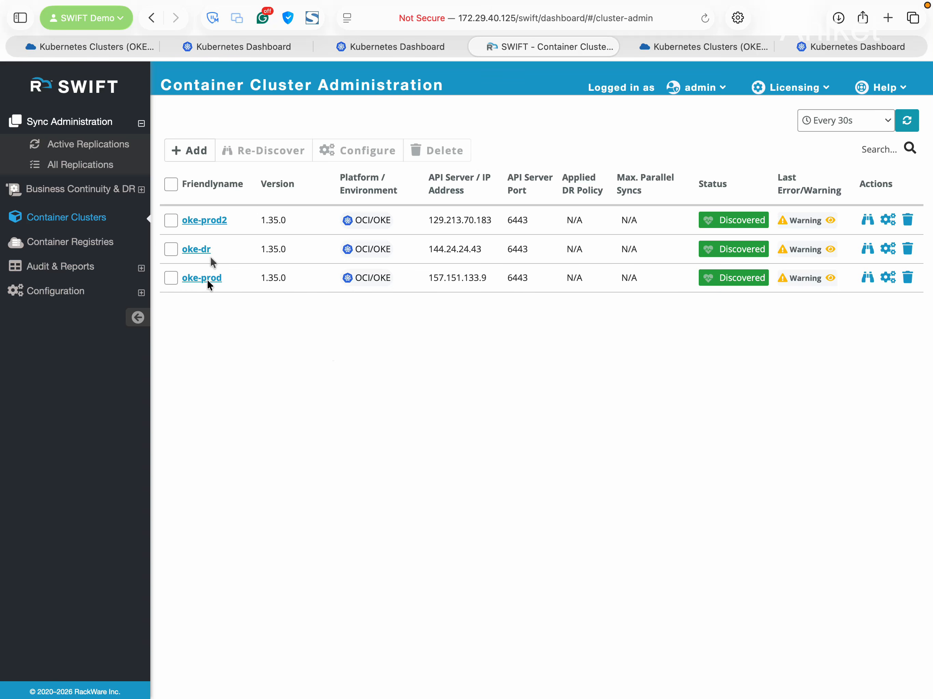
click(200, 155)
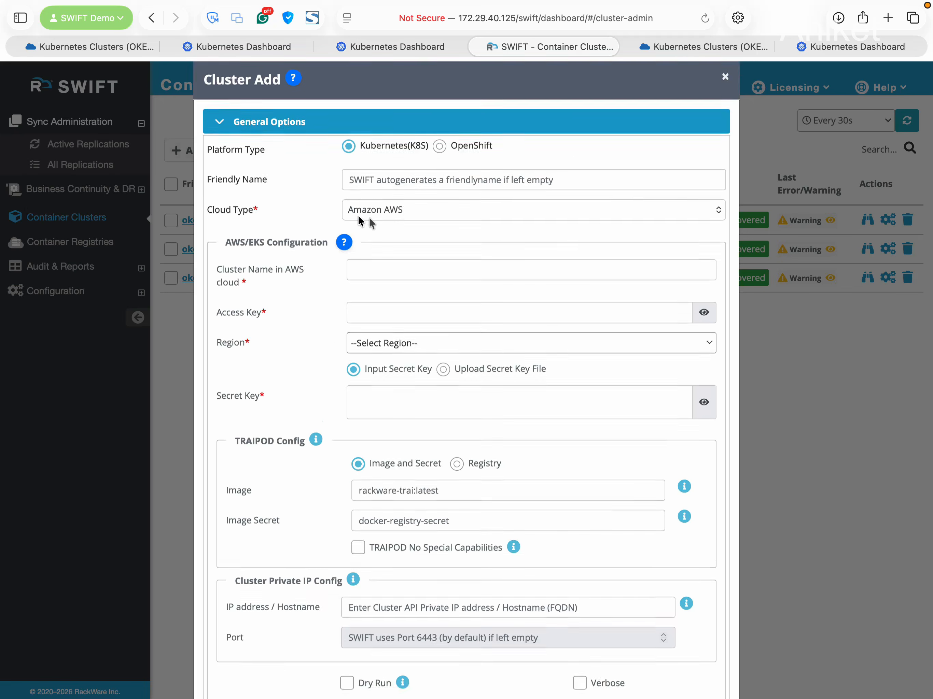
click(409, 199)
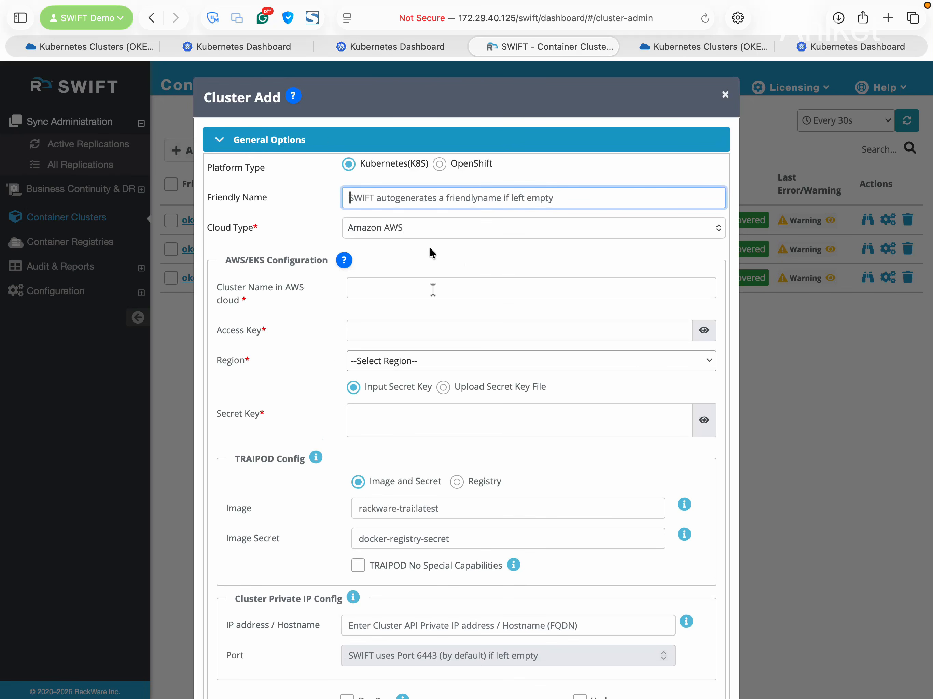
click(373, 287)
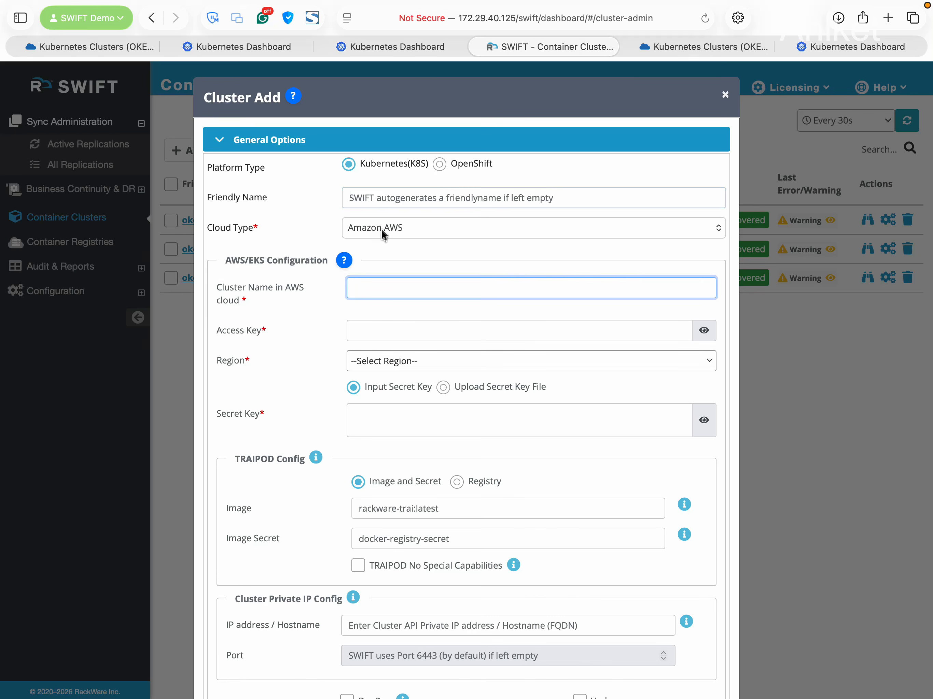
scroll(400, 308, down, 3)
Set the new cluster's Cloud Type to Oracle OCI and look over its OKE fields, leaving them empty
click(402, 171)
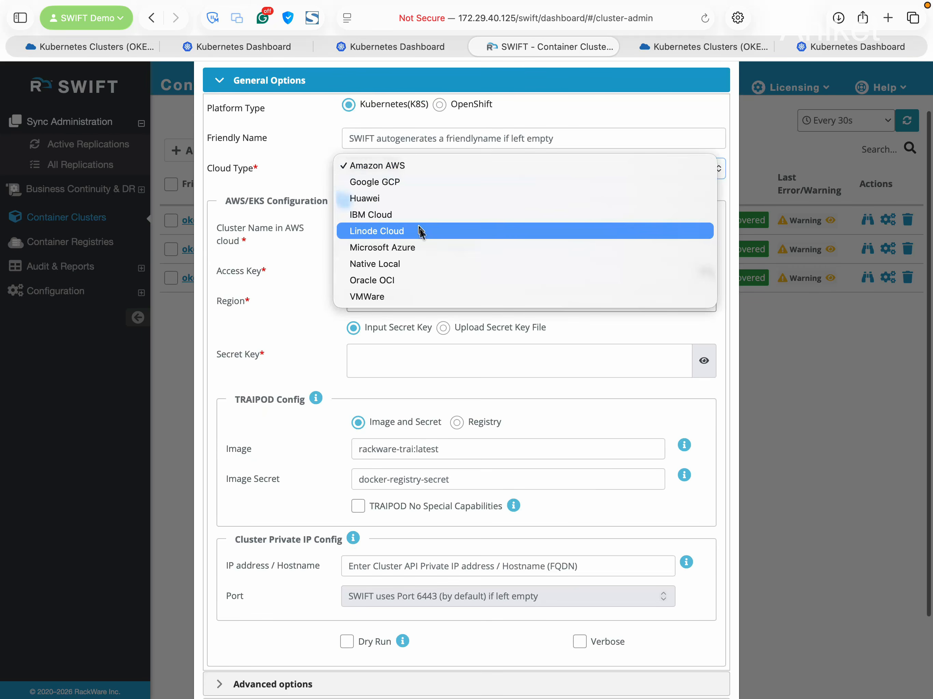
click(439, 282)
click(402, 230)
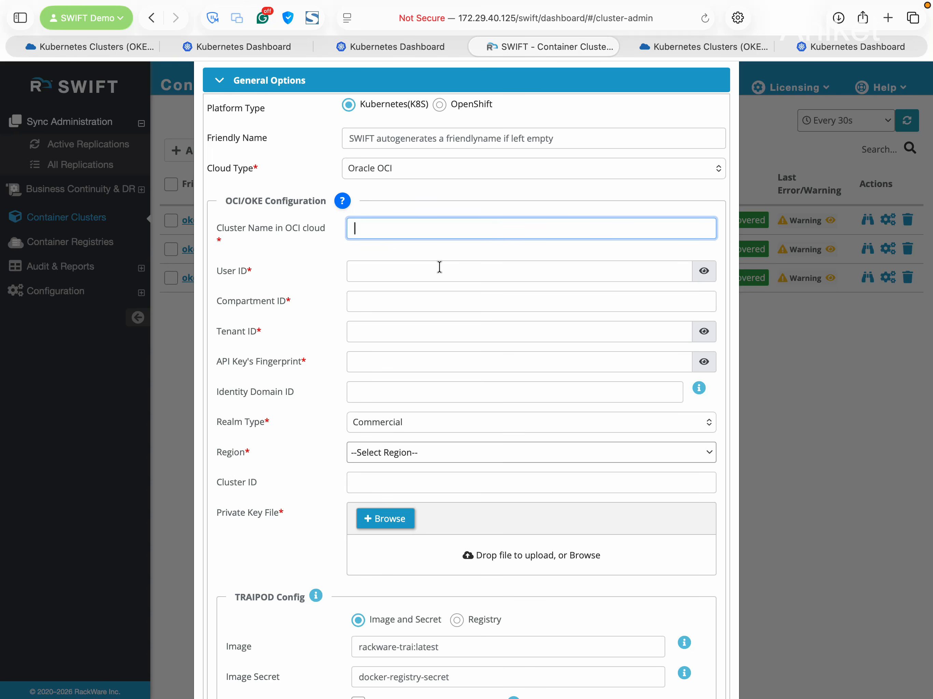
scroll(440, 267, down, 2)
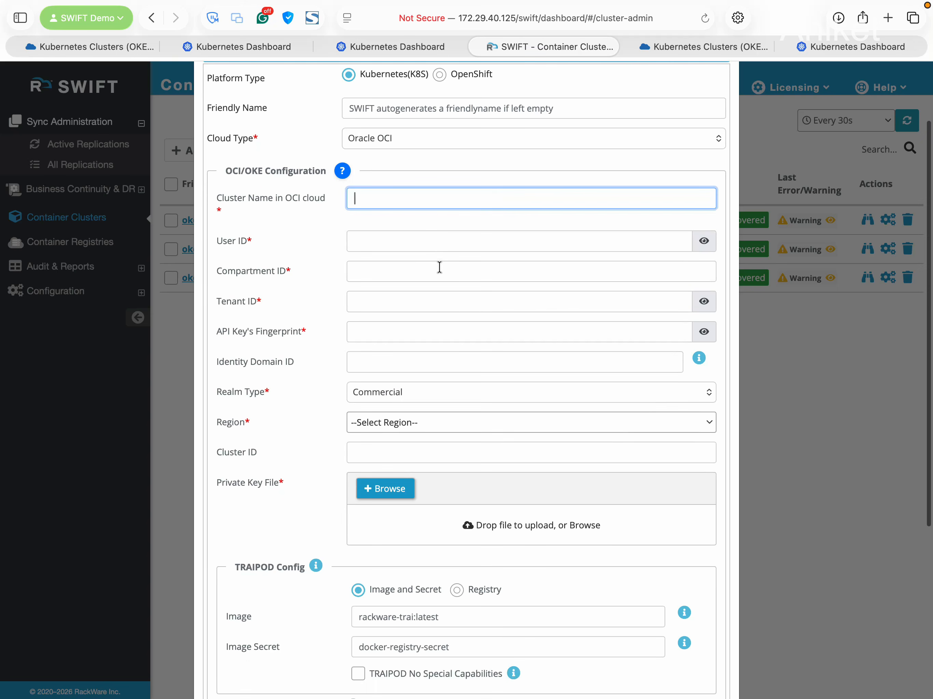
click(429, 241)
scroll(430, 314, down, 3)
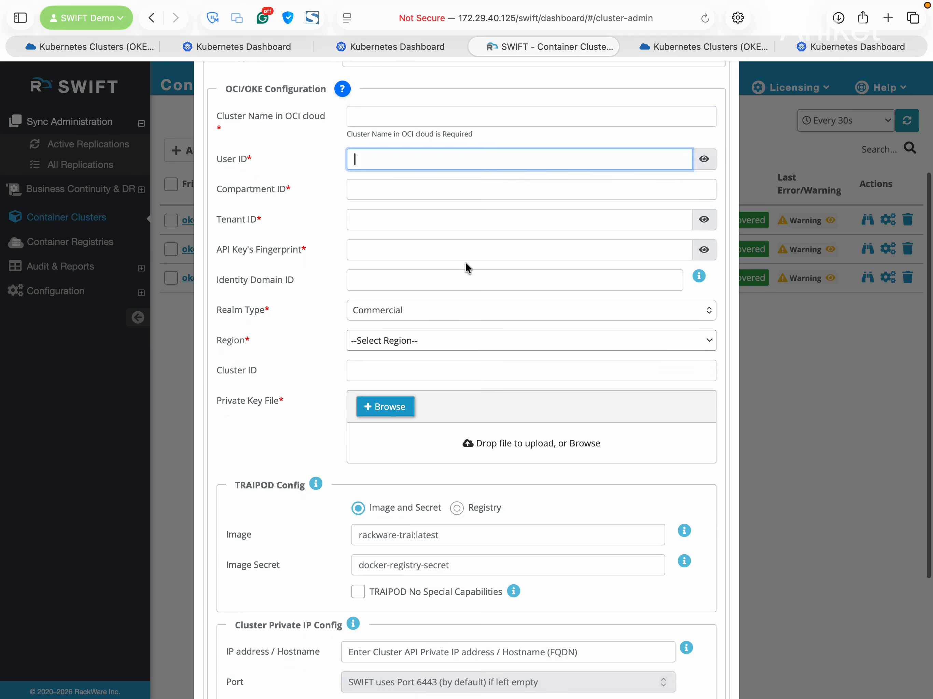
scroll(465, 263, down, 4)
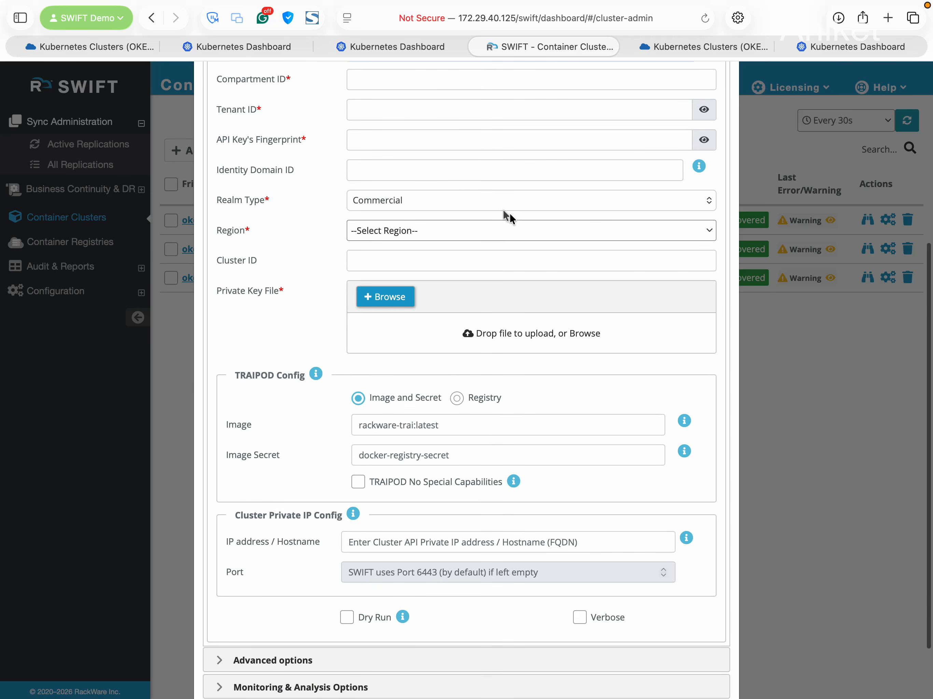
click(486, 232)
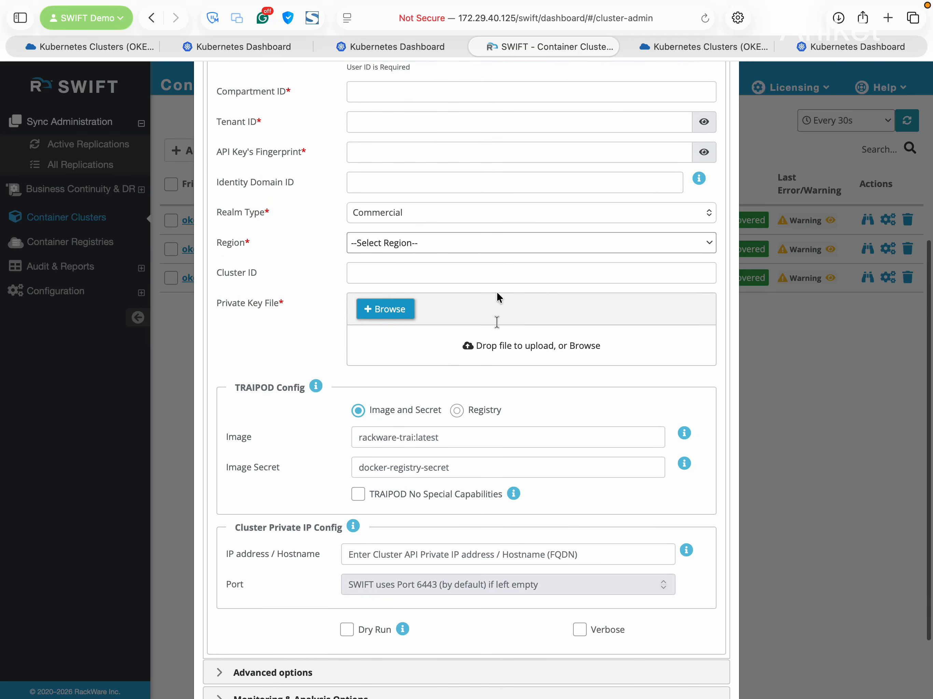
click(473, 254)
click(425, 417)
scroll(429, 443, down, 3)
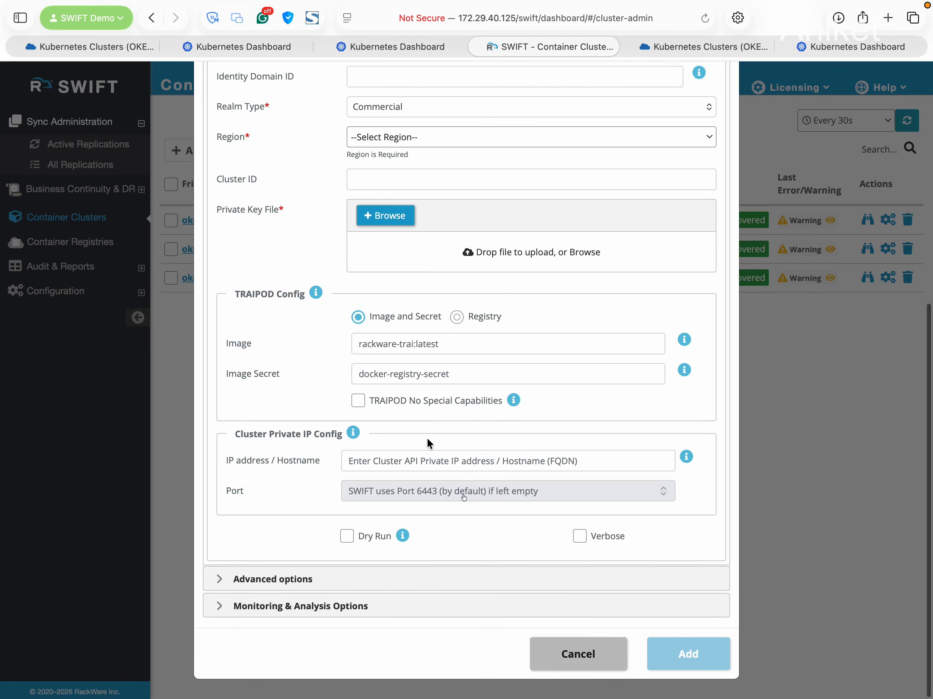
Cancel adding a cluster, re-discover all three OKE clusters, then switch to the Oracle Cloud clusters page
click(594, 662)
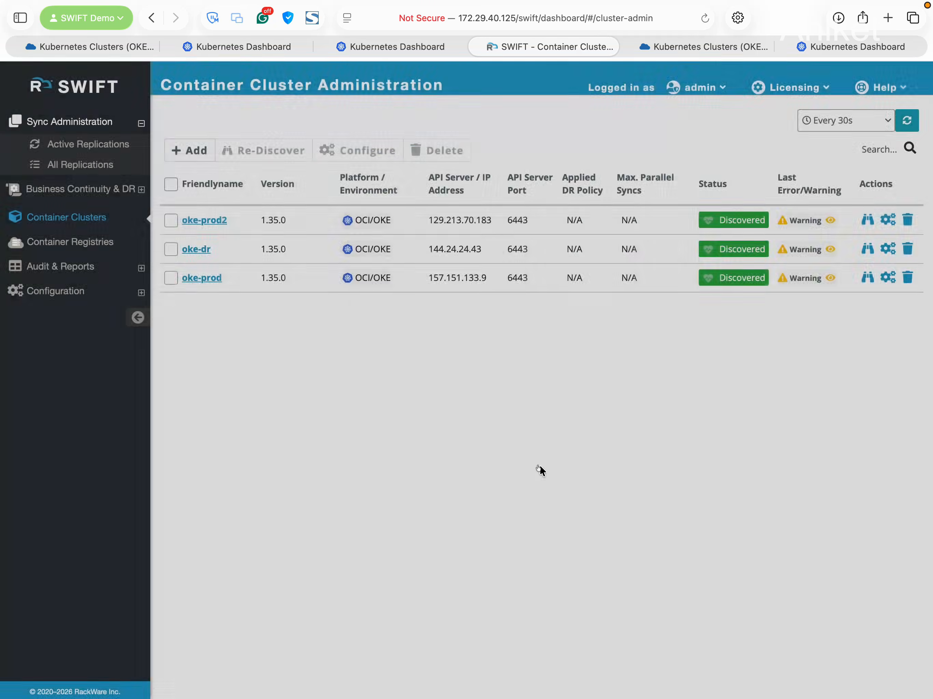
click(172, 185)
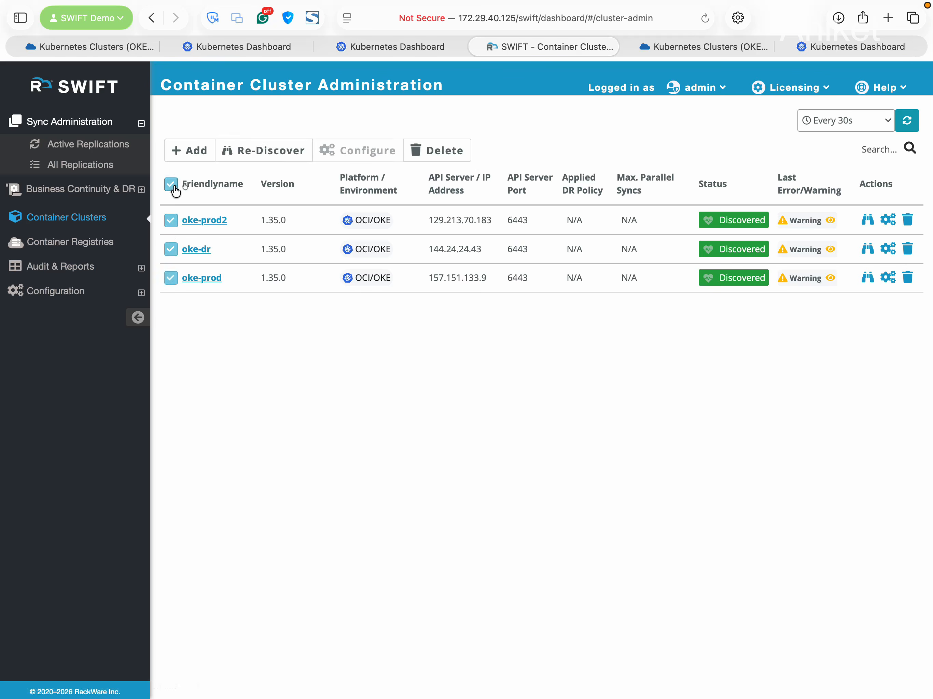
click(284, 151)
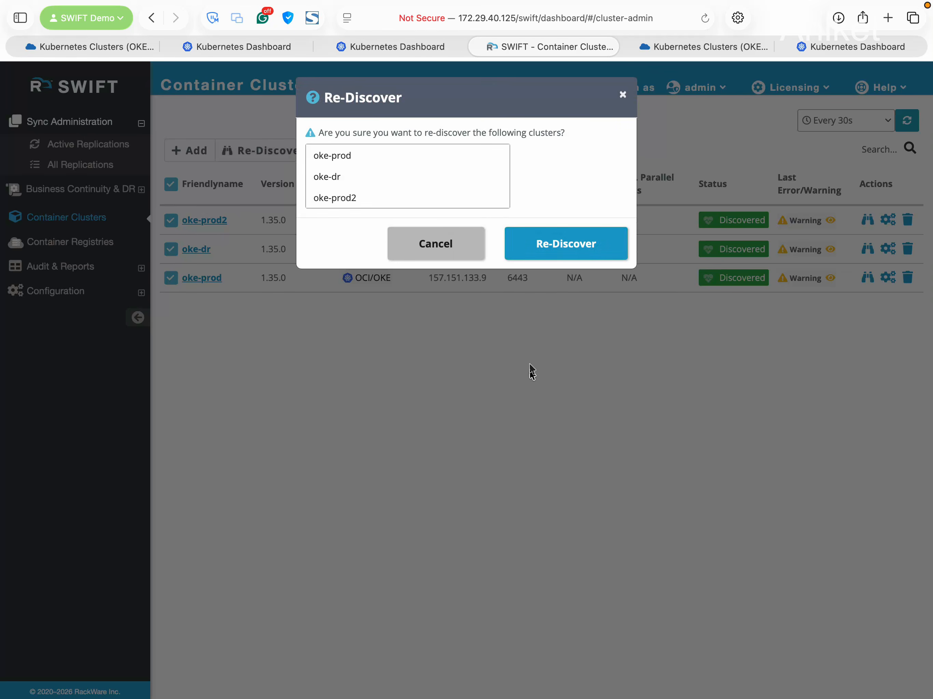
click(566, 243)
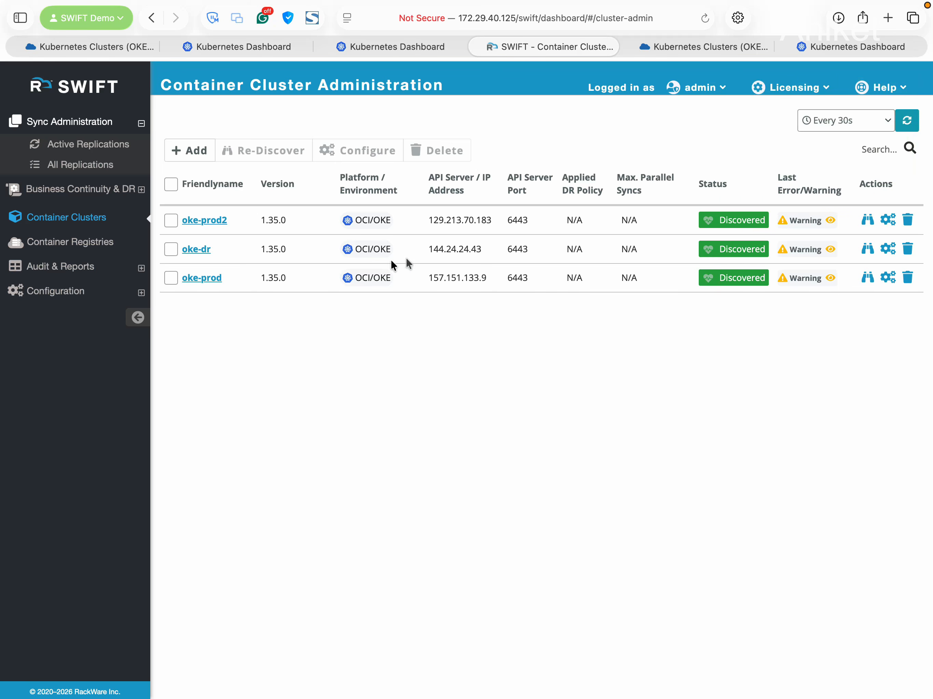
click(702, 43)
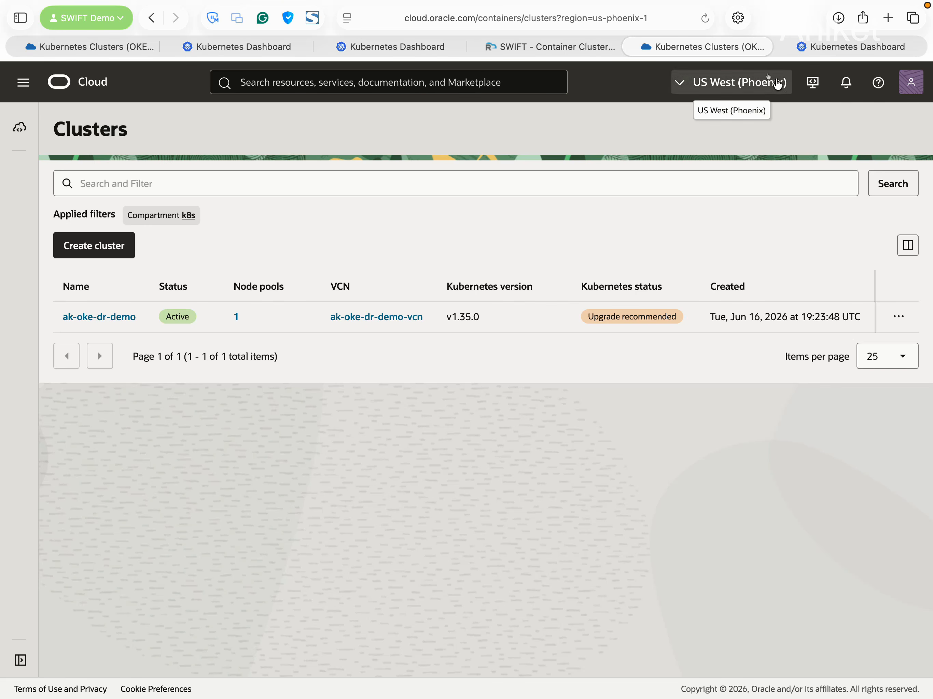
Sign in to the Kubernetes Dashboard with a pasted service-account token, then return to SWIFT's cluster list
click(832, 44)
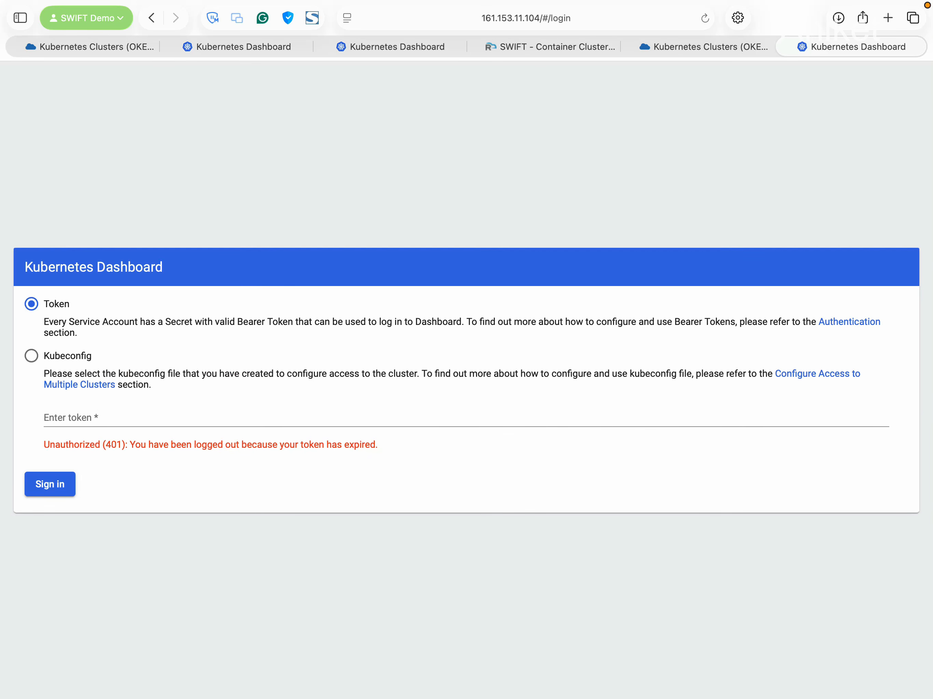
key(super+Tab)
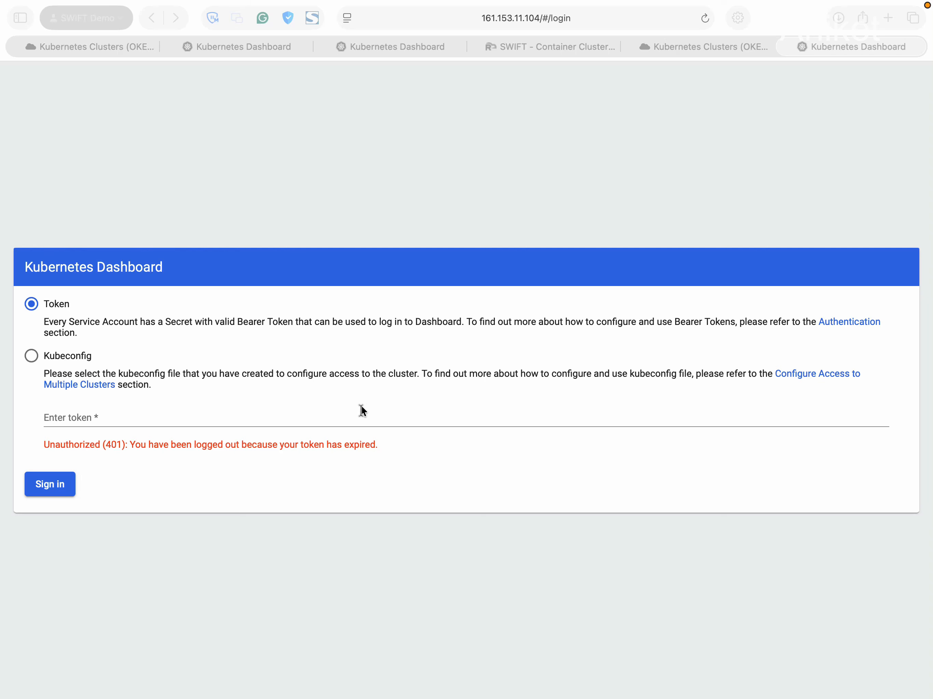
key(super+Tab)
click(344, 413)
key(super+v)
click(53, 491)
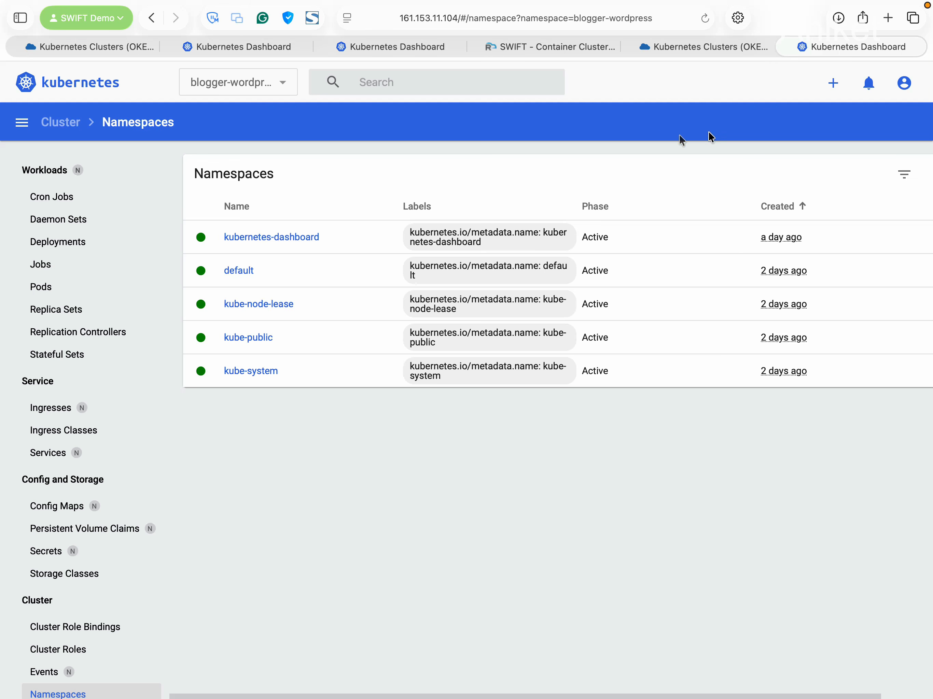
click(562, 55)
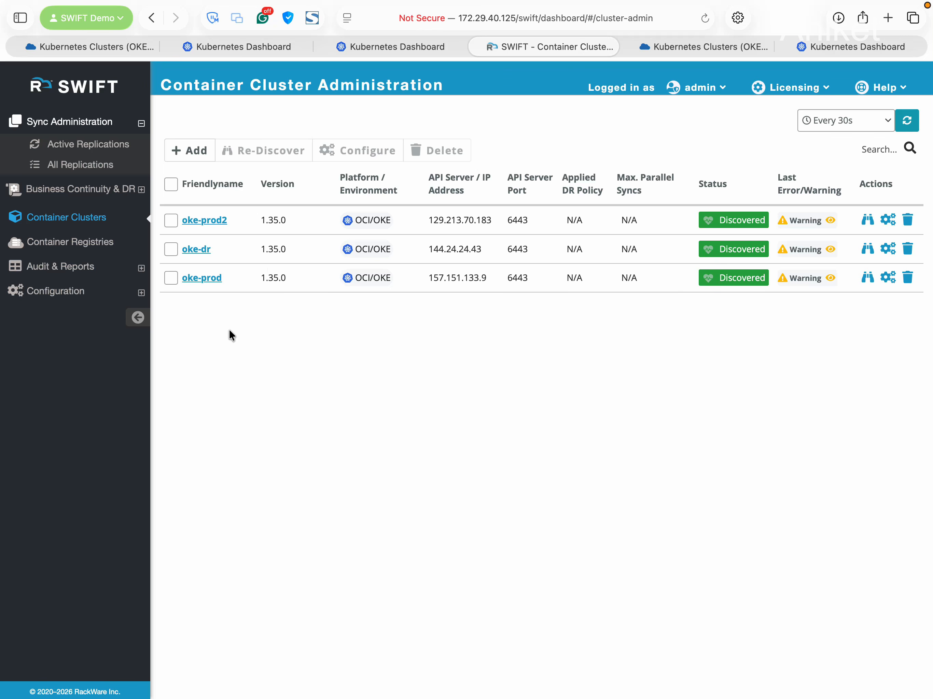
Create a ZFS storage pool named swift-sc on /dev/sdb, acknowledging the data-loss warning
click(97, 188)
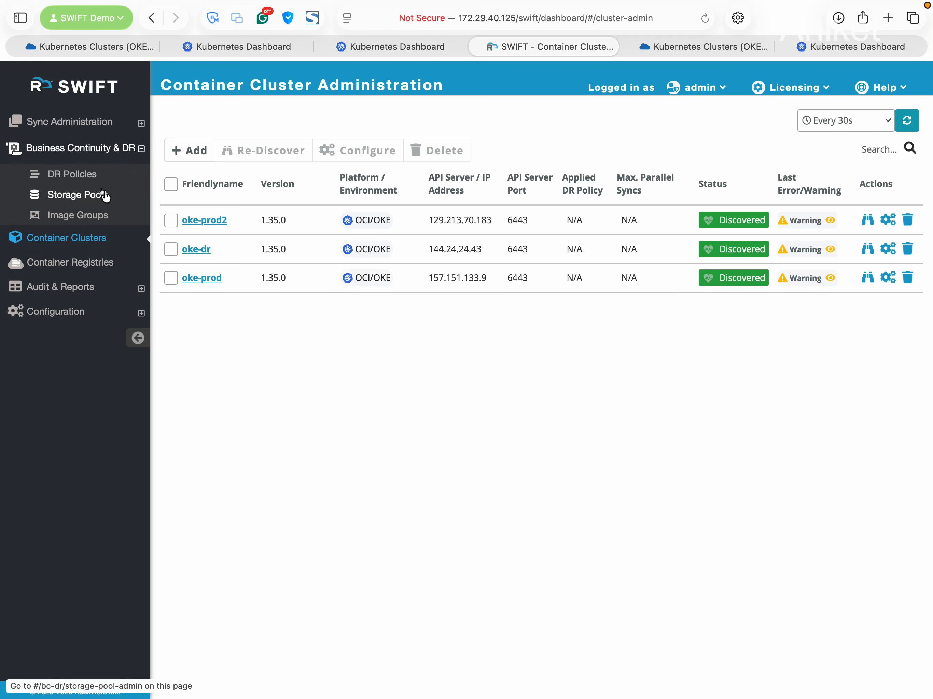
click(105, 196)
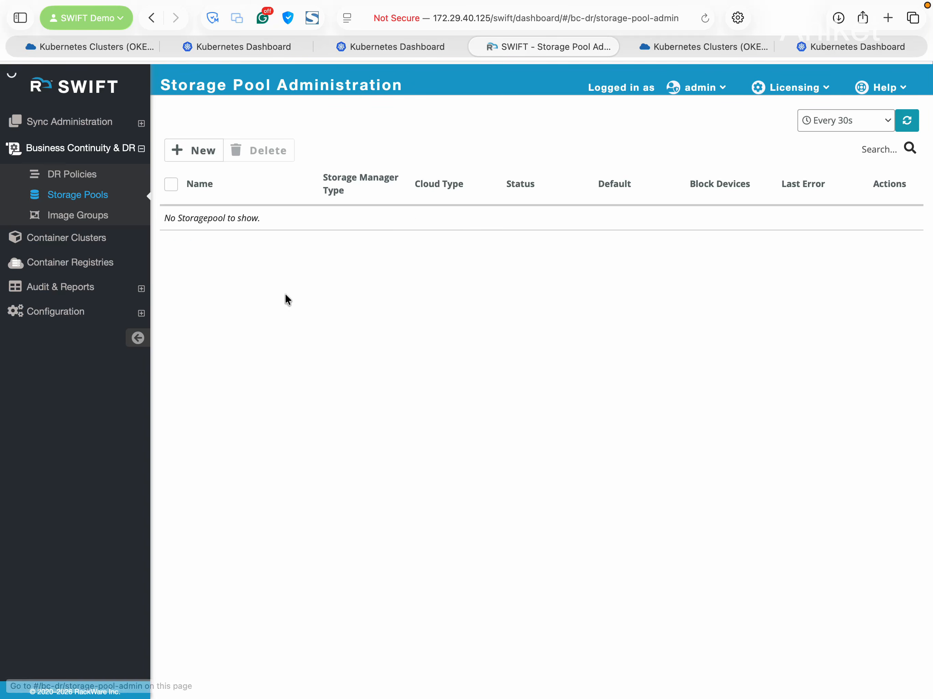
click(196, 151)
click(390, 137)
text(swift--sc)
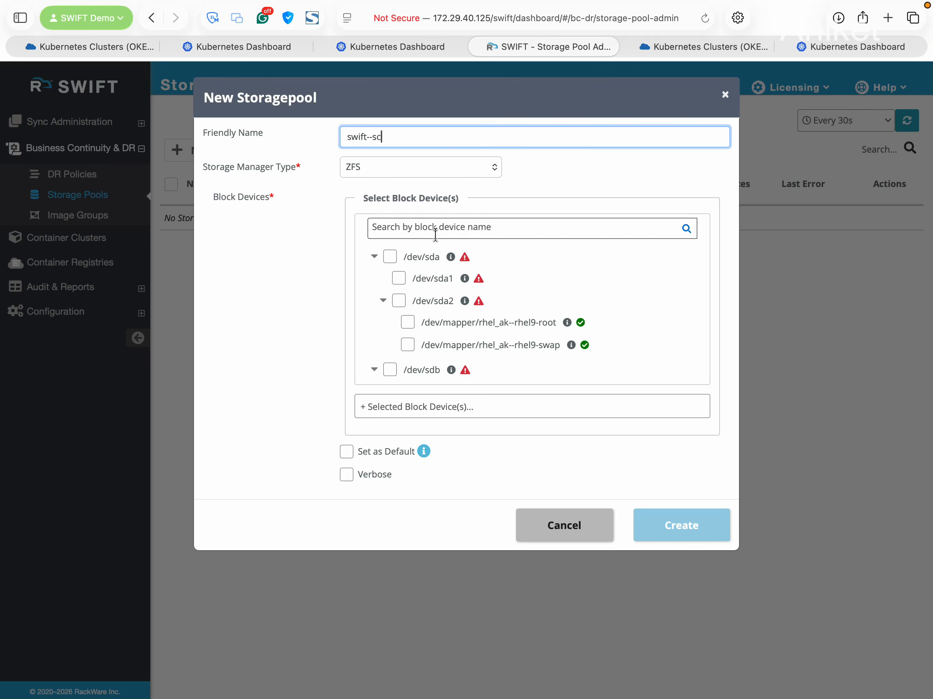
click(370, 137)
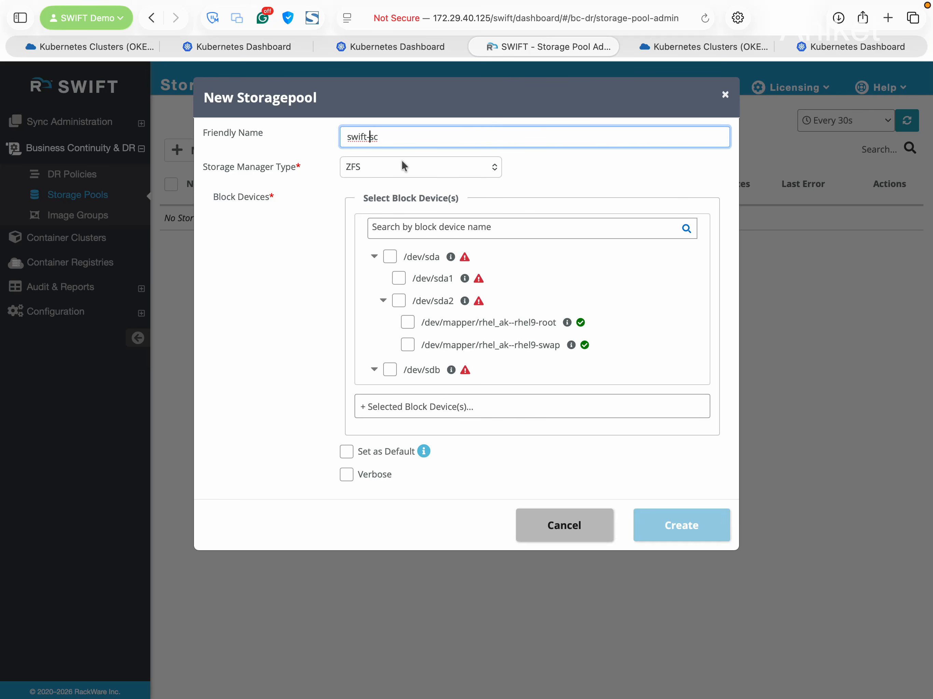
scroll(418, 279, down, 2)
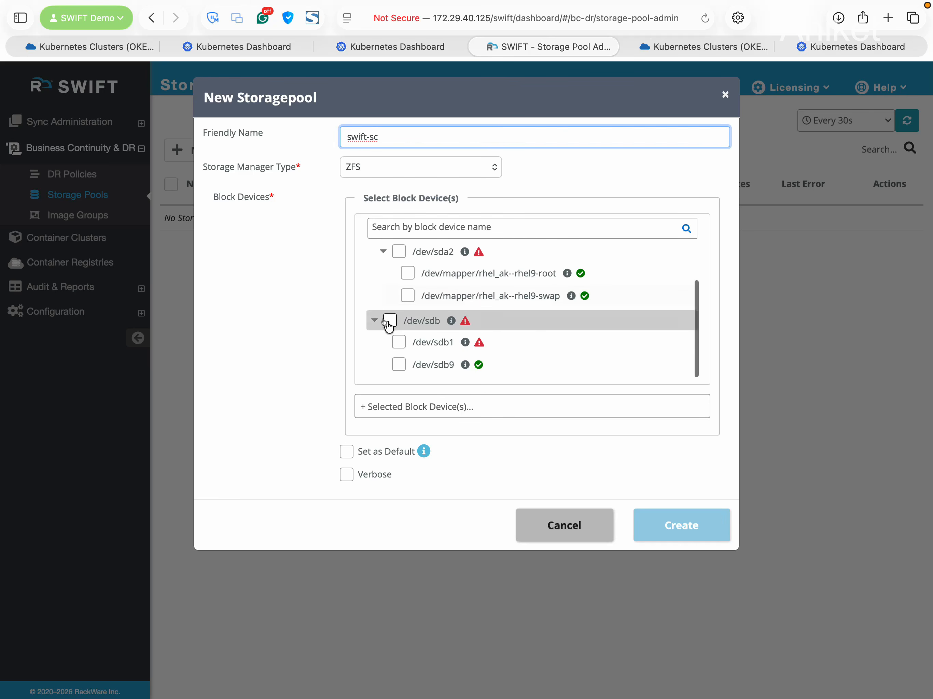
click(389, 320)
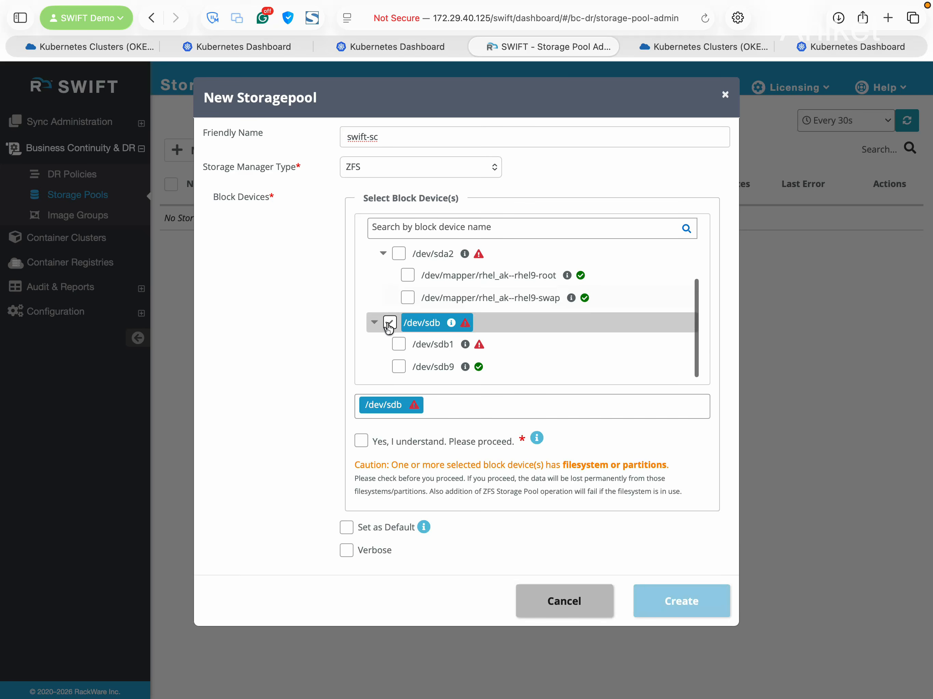
click(360, 441)
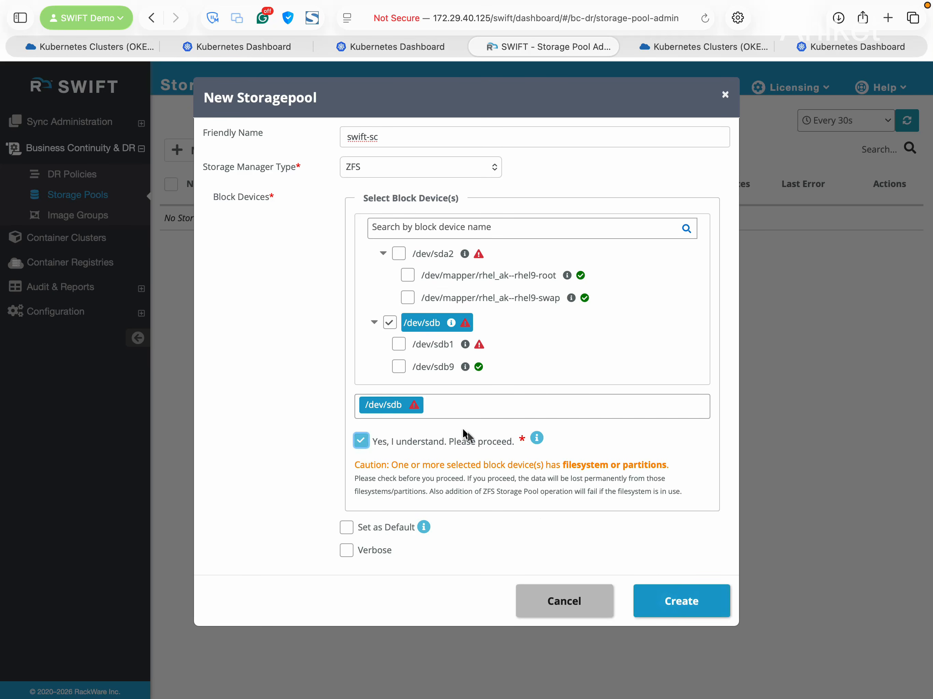
click(692, 605)
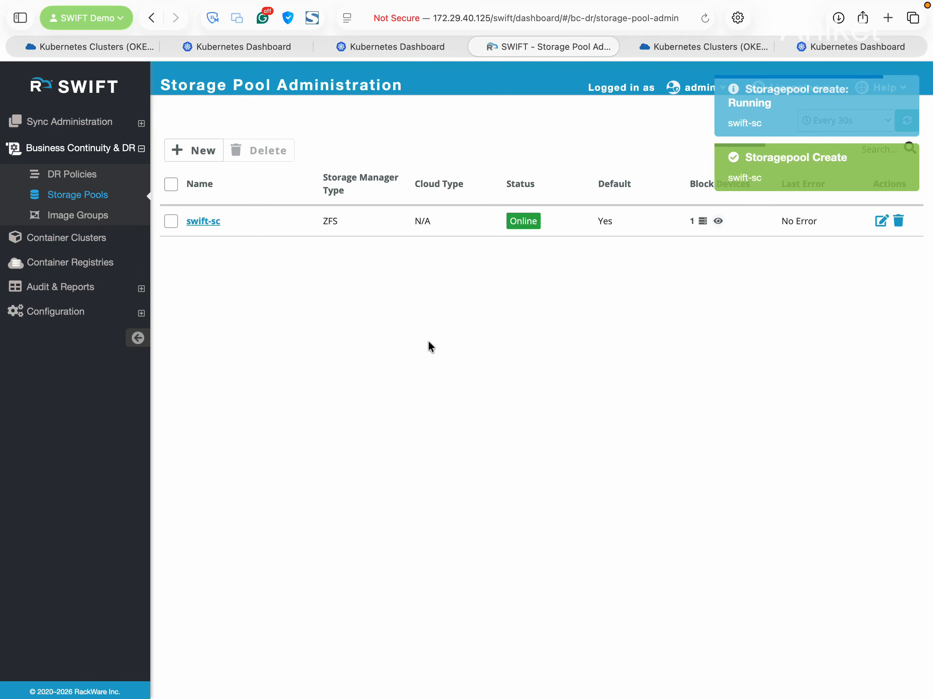
Review swift-sc's details, its image groups and its pool properties
click(205, 222)
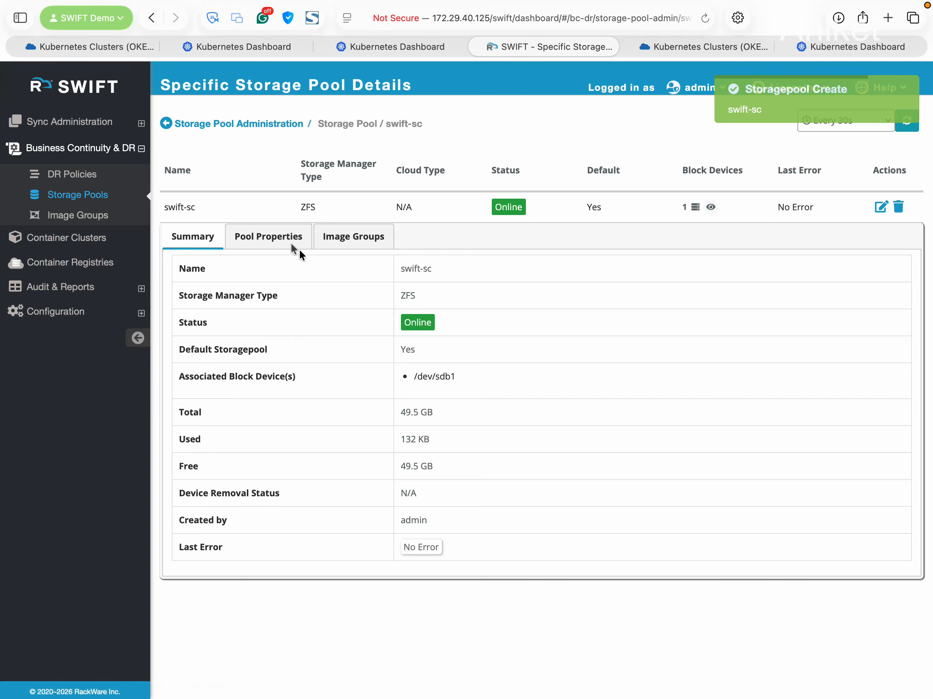
click(348, 240)
click(279, 239)
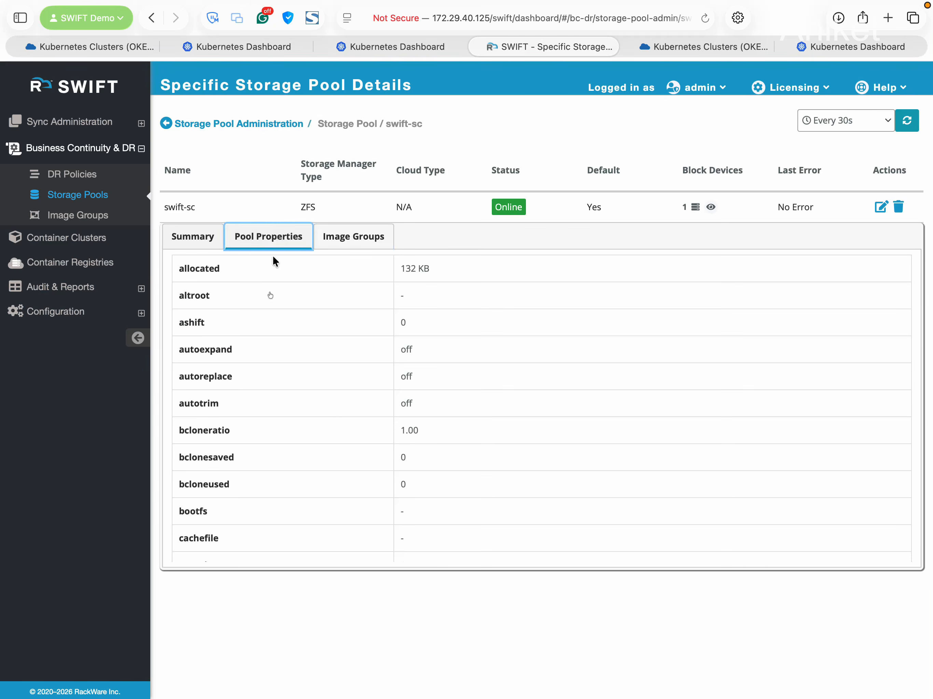
scroll(373, 418, up, 1)
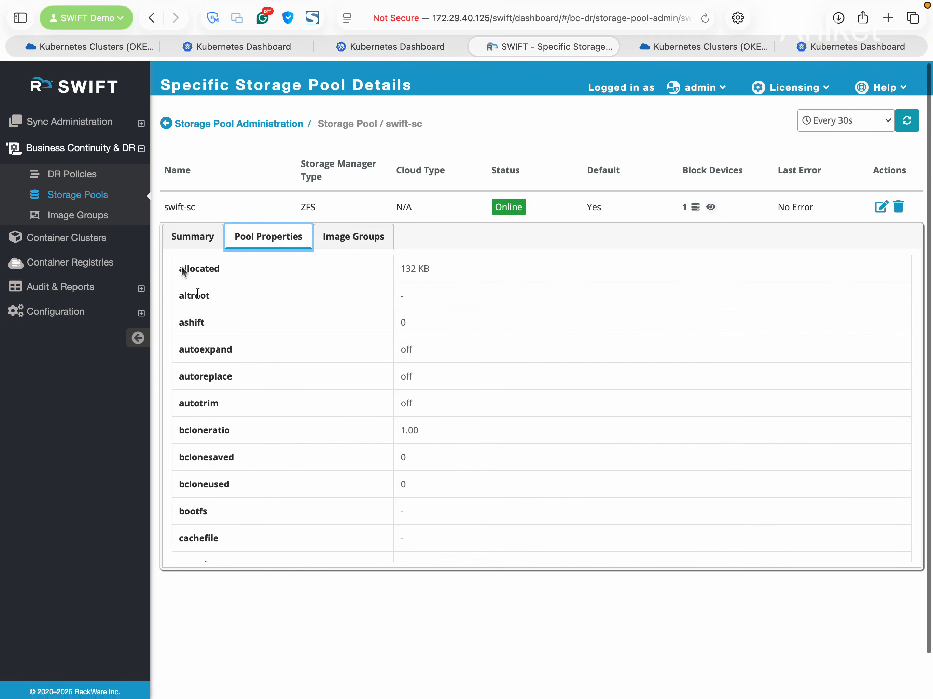
Start a new DR policy named DRP-30Mins as a Stage1+2 sync
click(80, 176)
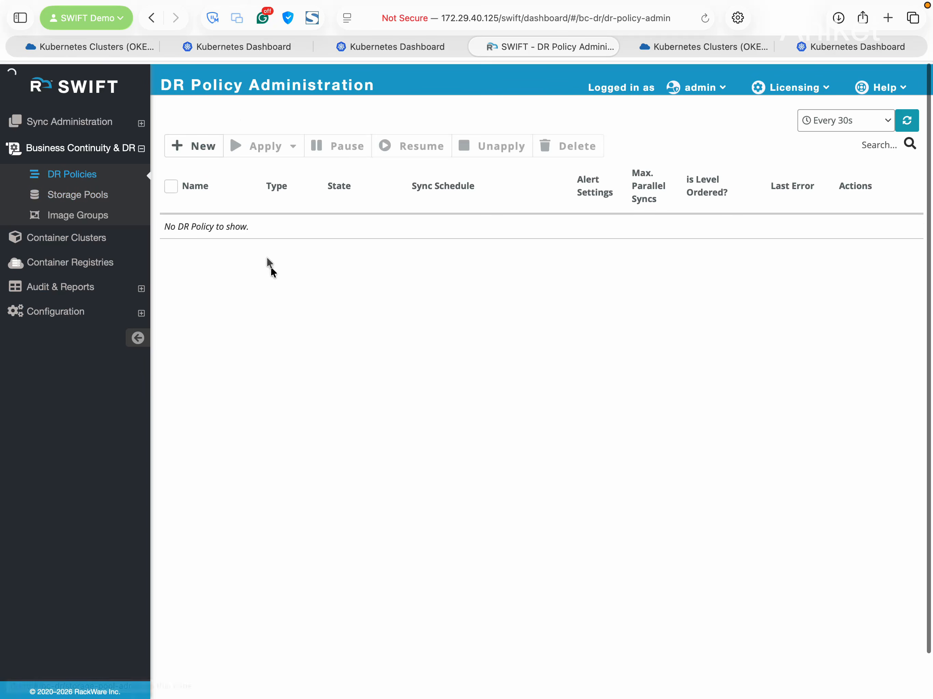
click(210, 151)
click(341, 171)
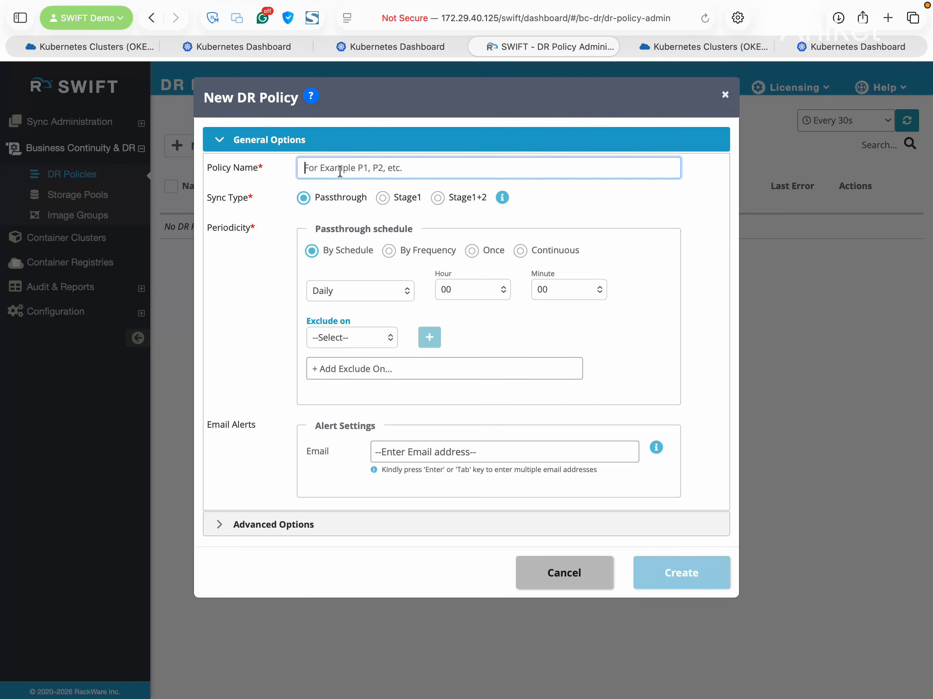
text(DRP)
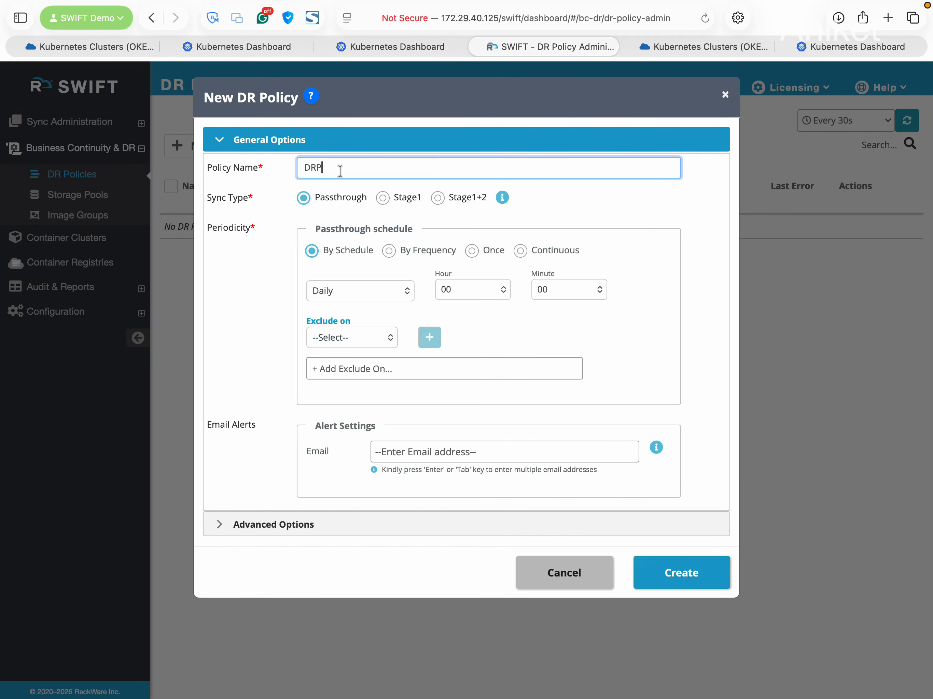
text(-30Mibs)
key(BackSpace)
key(BackSpace)
text(ns)
click(439, 198)
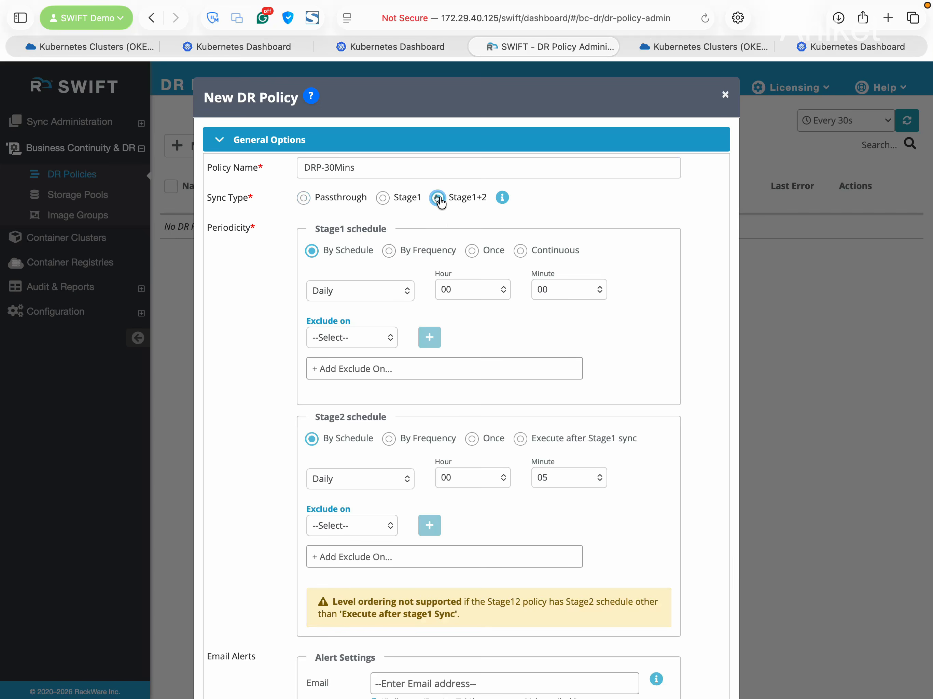
Schedule Stage1 every 30 minutes and have Stage2 execute after each Stage1 sync
scroll(564, 321, down, 1)
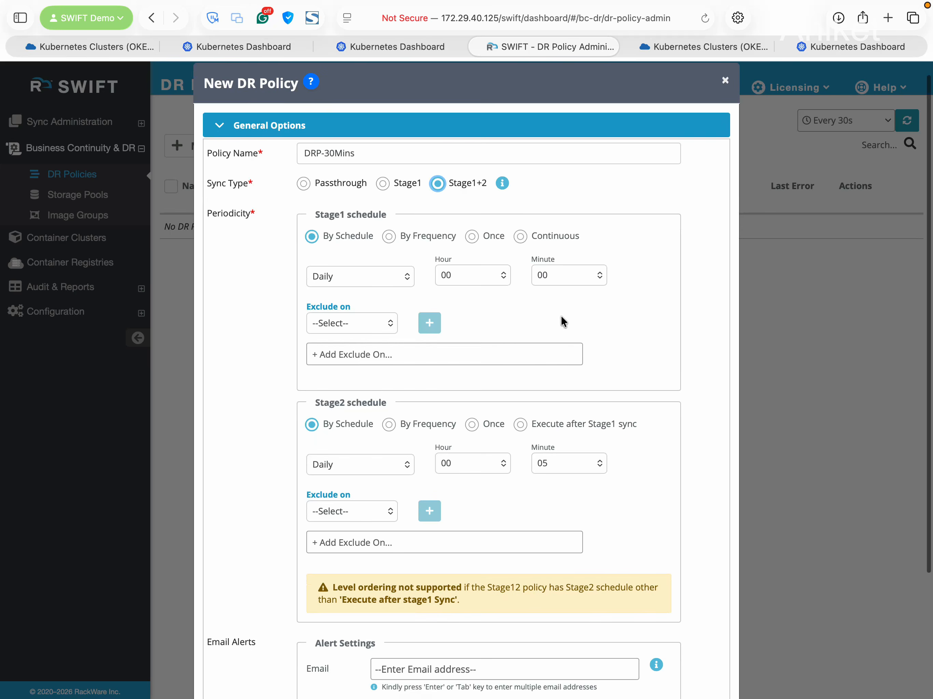
scroll(537, 327, down, 4)
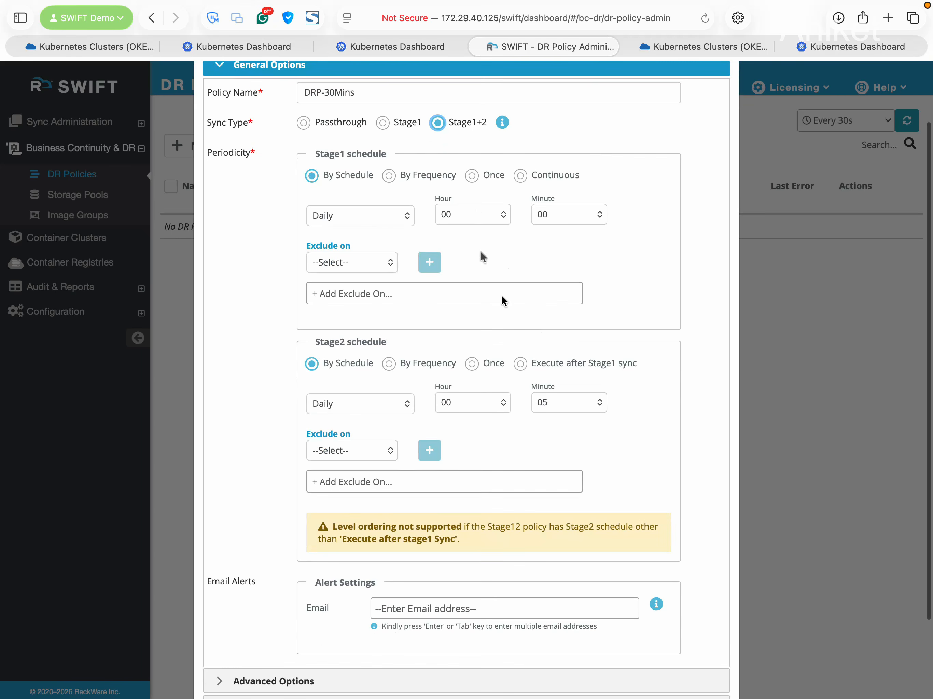
click(388, 175)
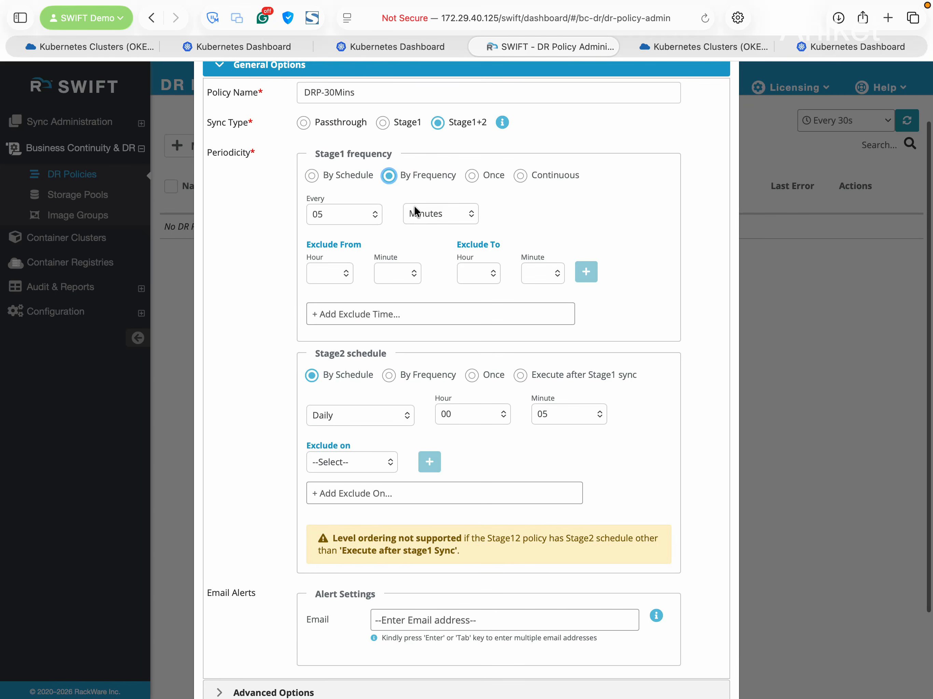
click(363, 217)
click(358, 293)
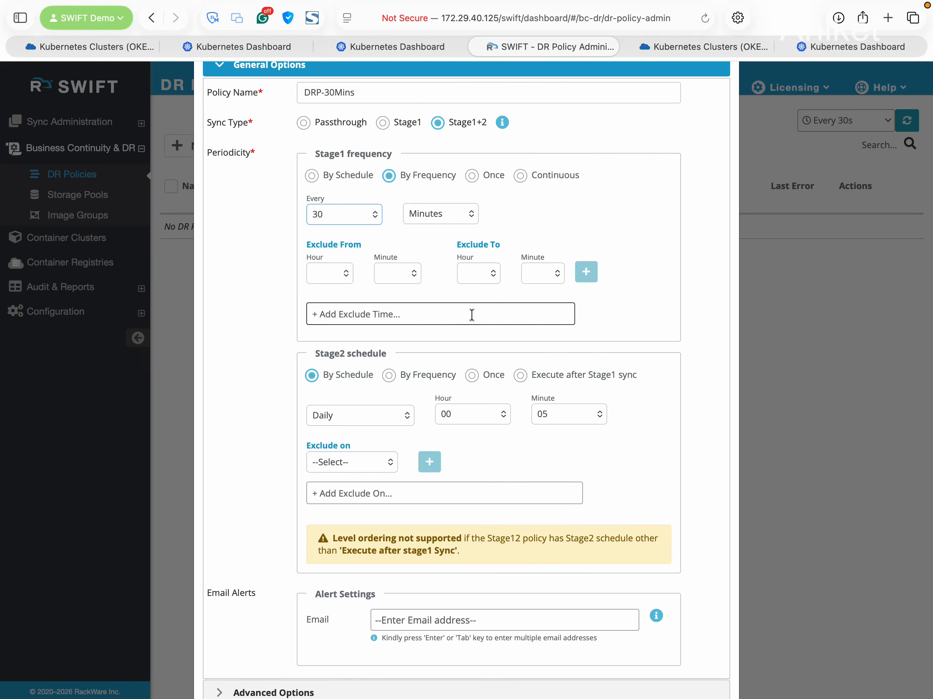
scroll(470, 314, down, 4)
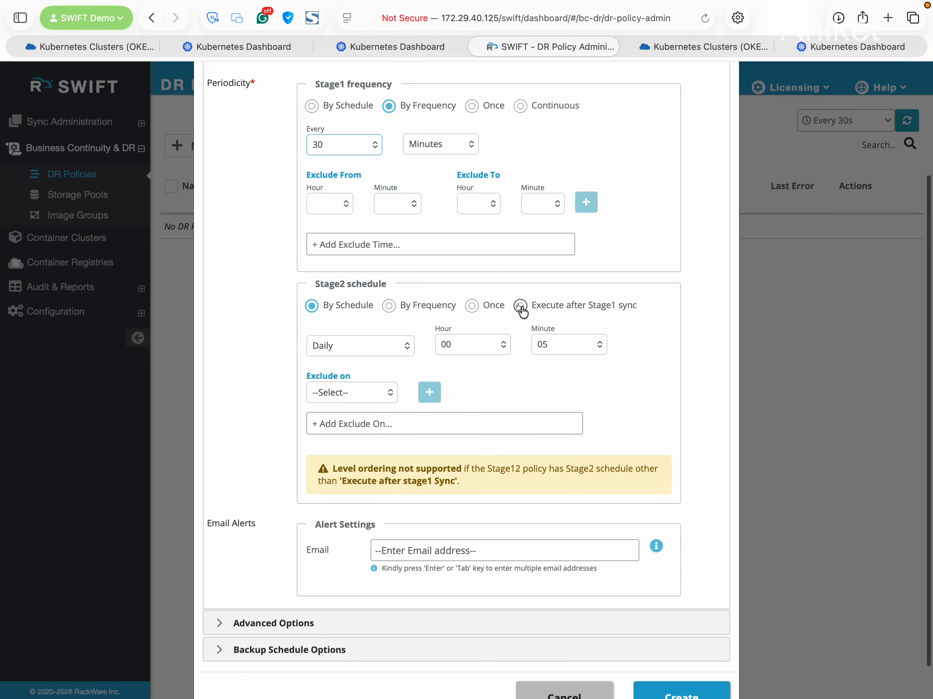
click(520, 305)
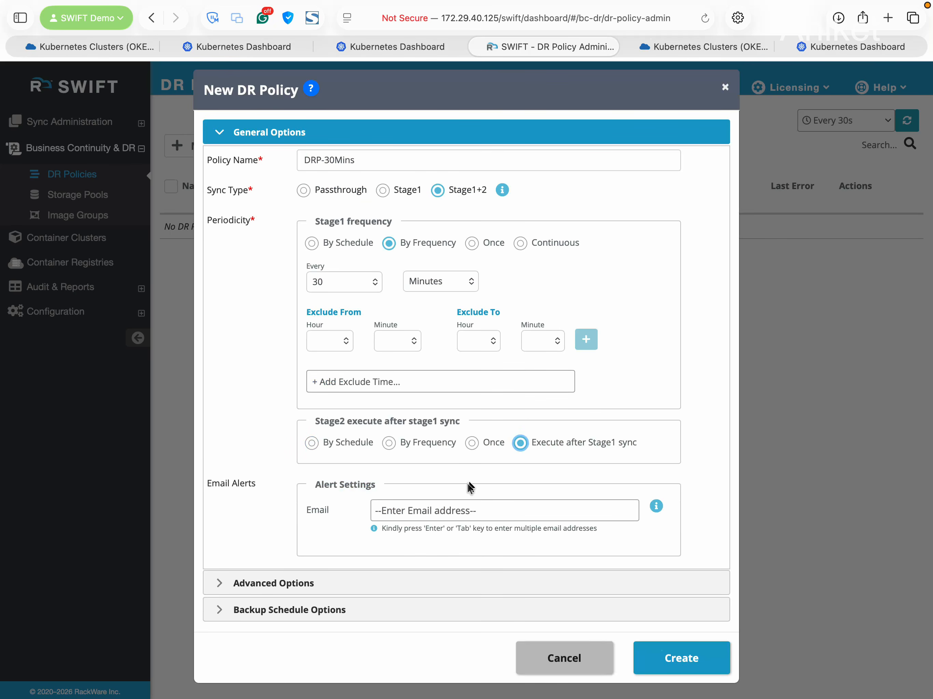
click(417, 510)
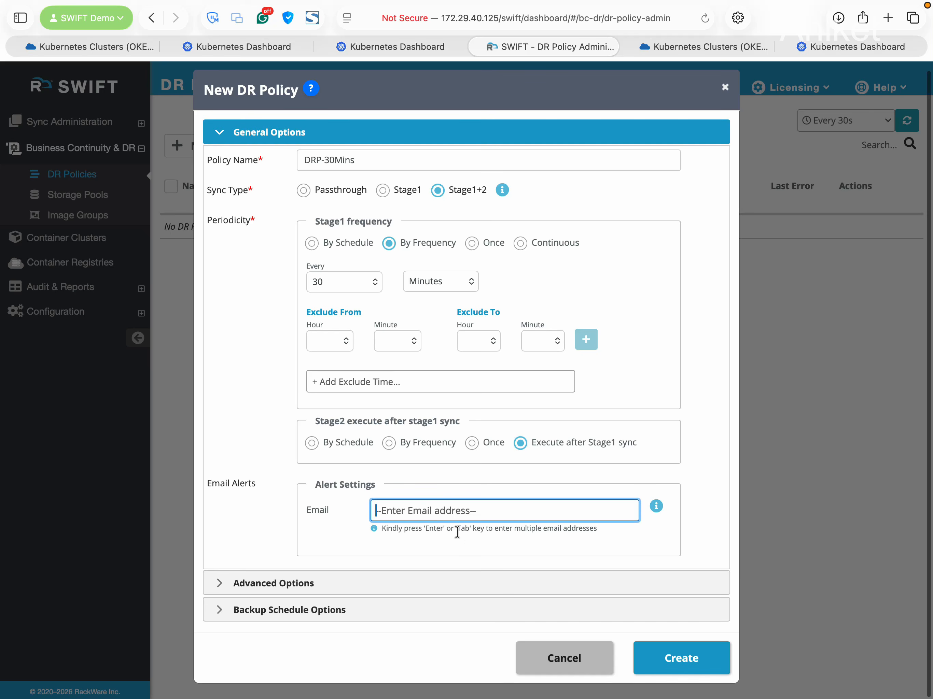
Expand Advanced Options and look over the Max. Parallel Sync and Pre/Post Script settings
click(325, 593)
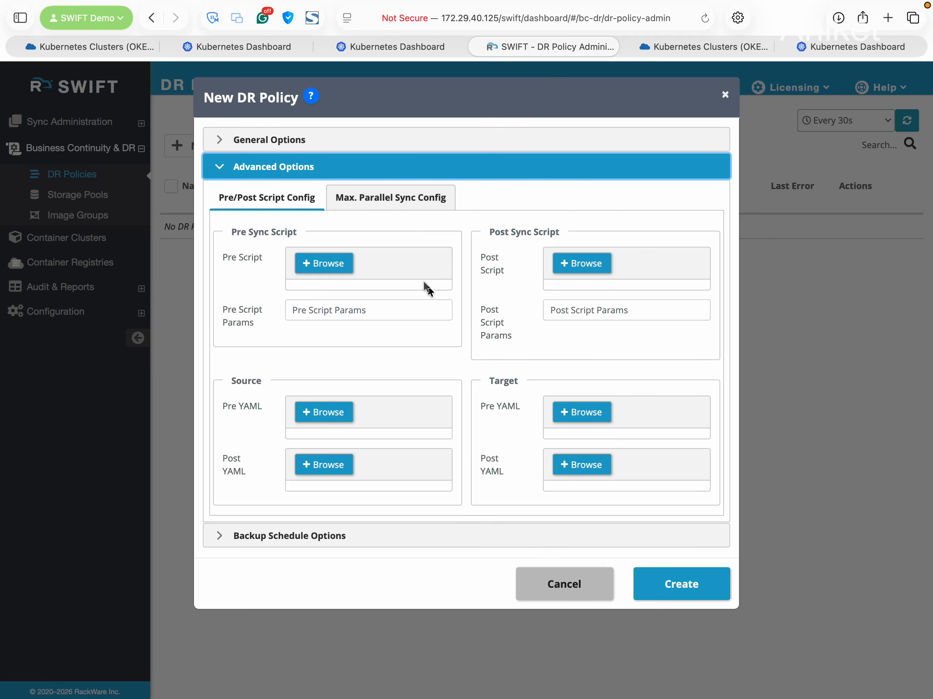
click(386, 203)
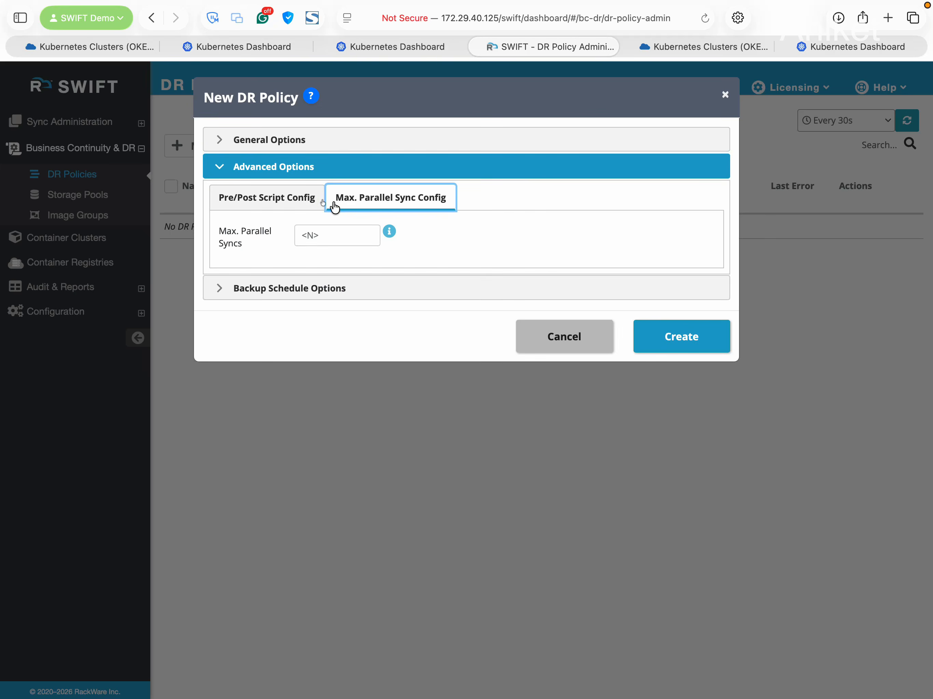
click(289, 199)
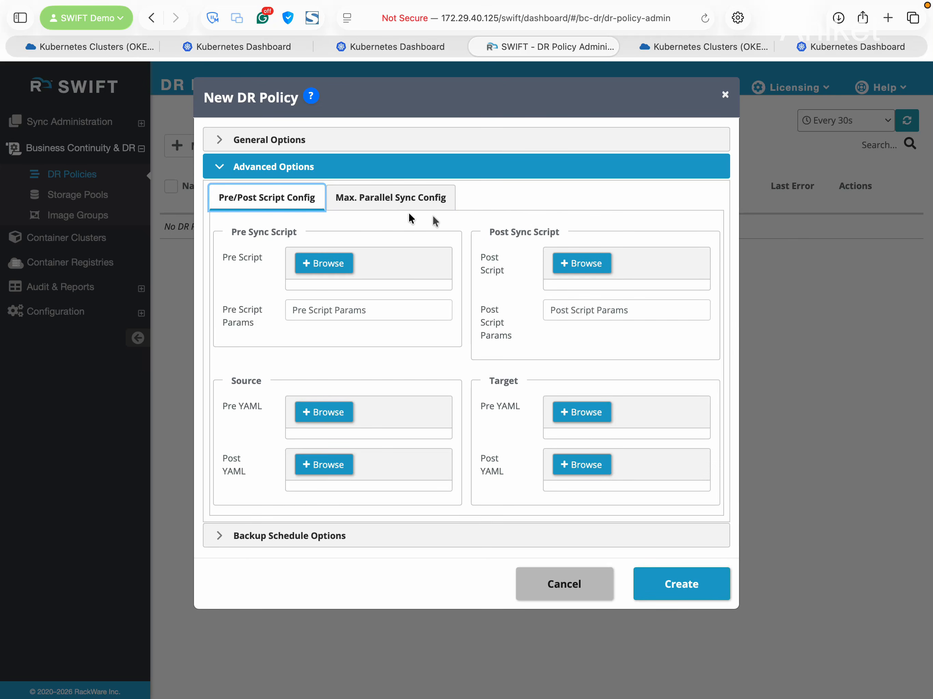
click(416, 198)
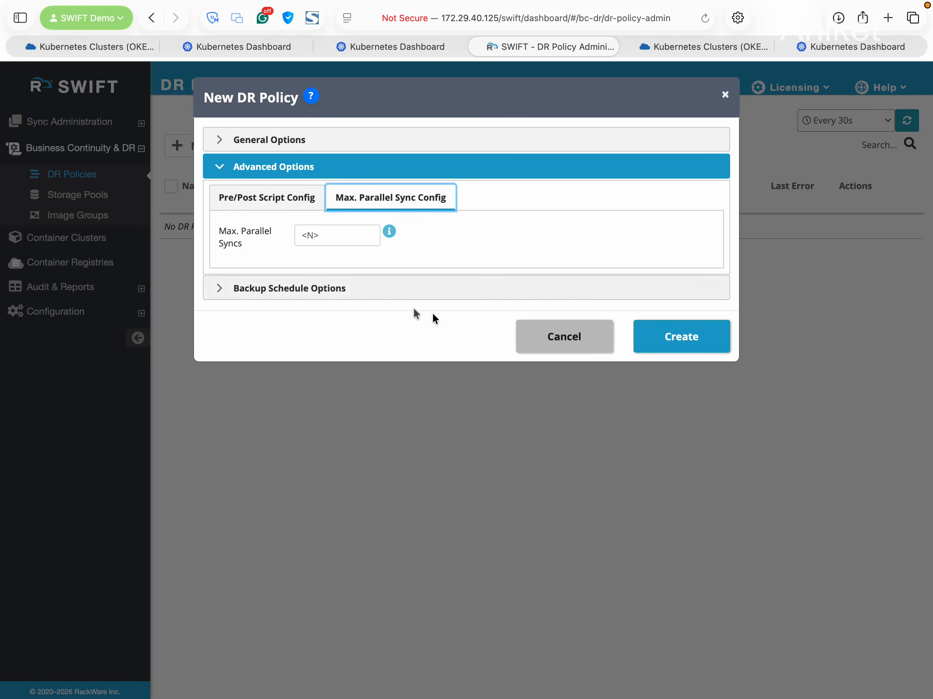
Add a 30-minute backup schedule keeping 5 backups, and create the DRP-30Mins policy
click(387, 299)
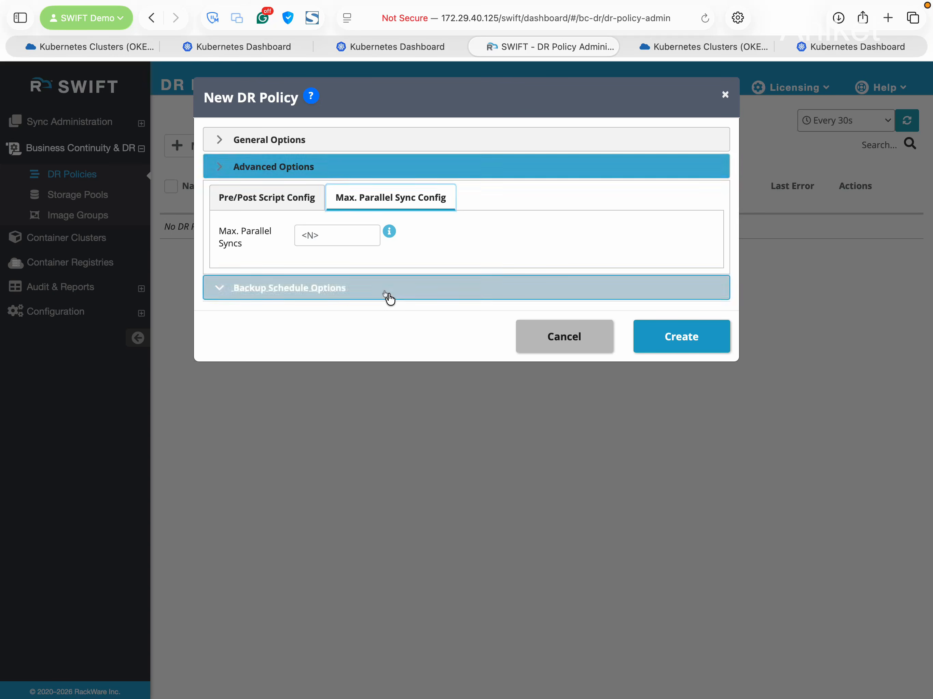
click(403, 307)
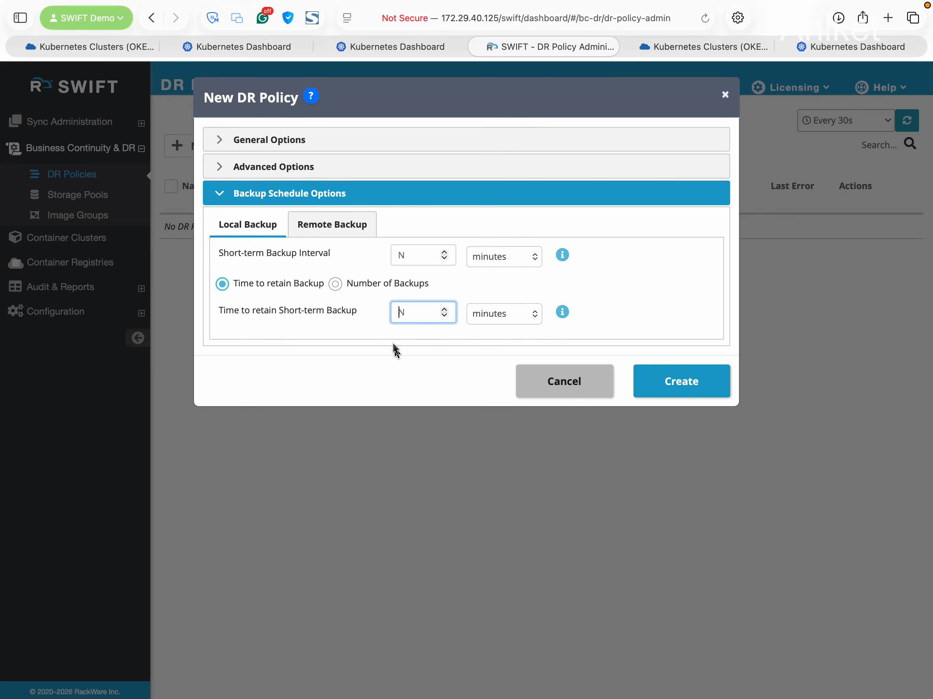
click(335, 283)
click(405, 312)
text(5)
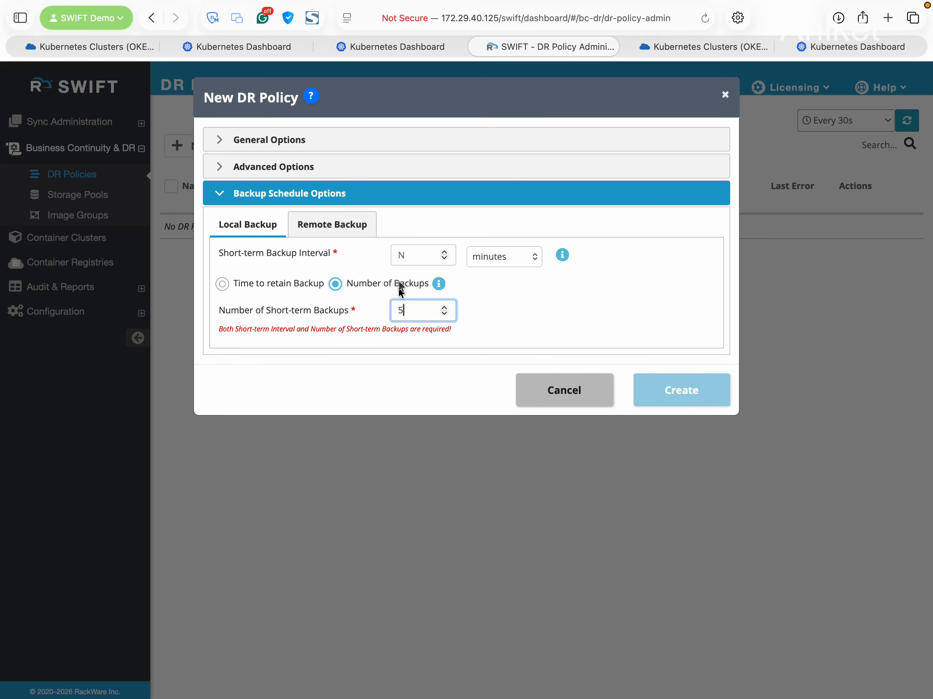
click(404, 255)
text(30)
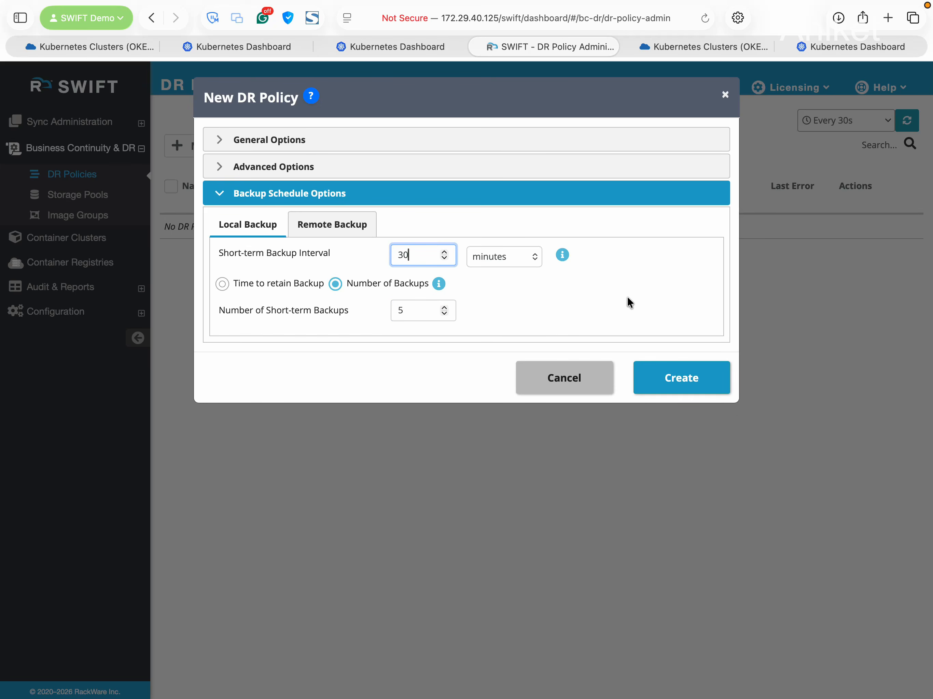
click(696, 381)
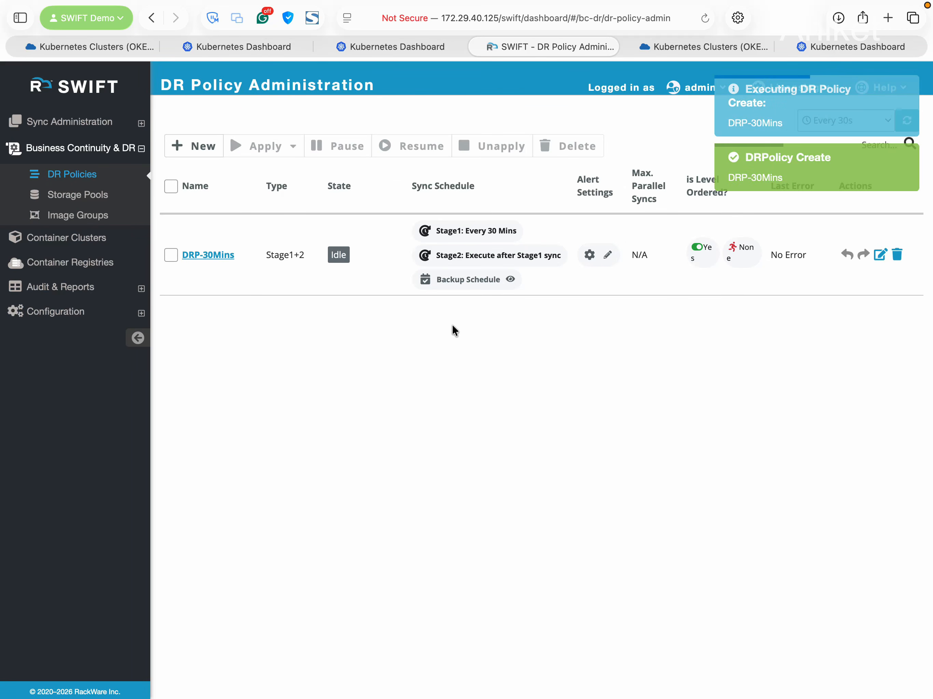
Select DRP-30Mins in the DR Policies list and open its Apply options
click(170, 256)
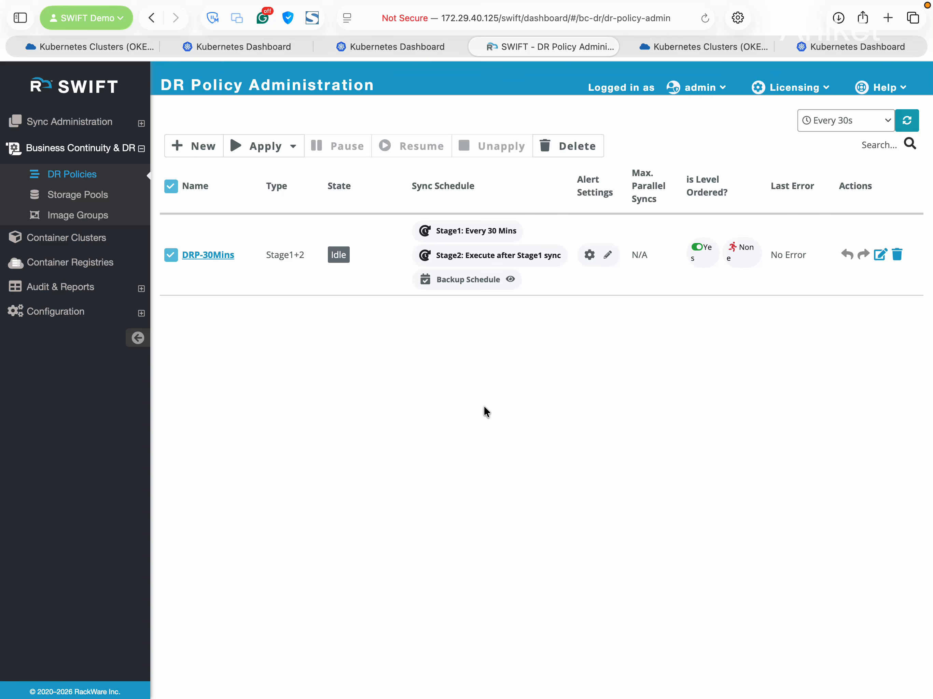
click(291, 148)
Apply DRP-30Mins as an Application Replication and look through the Apply form
click(296, 175)
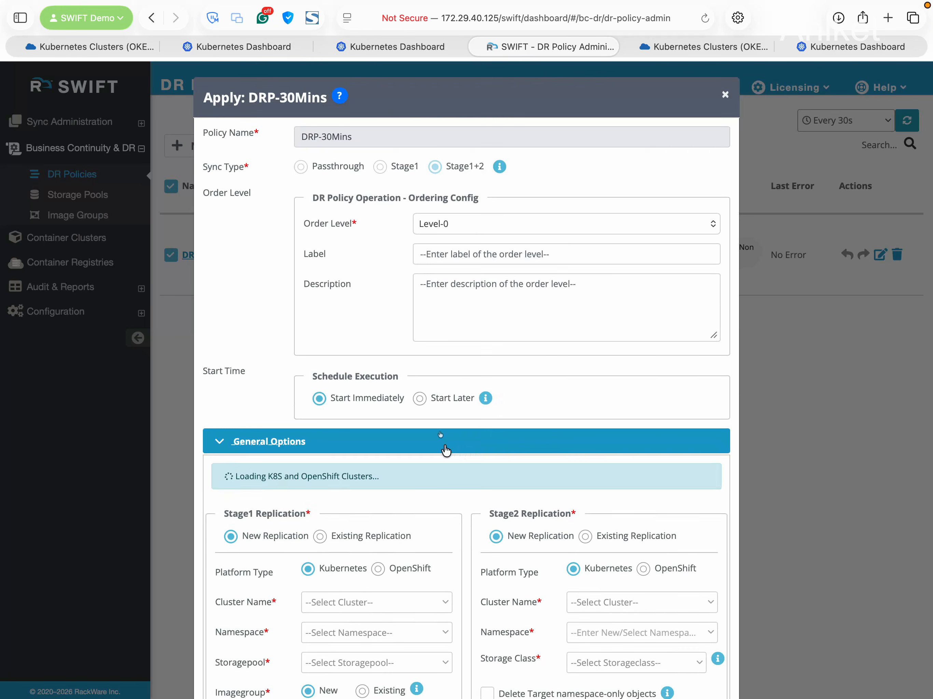
scroll(413, 387, down, 2)
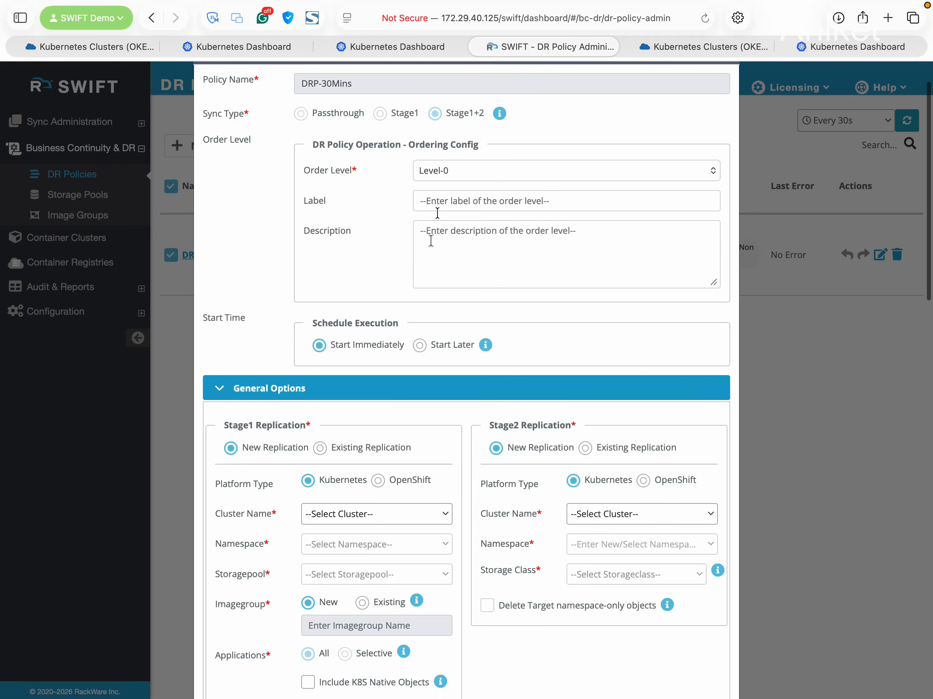
scroll(429, 381, down, 5)
scroll(432, 398, down, 3)
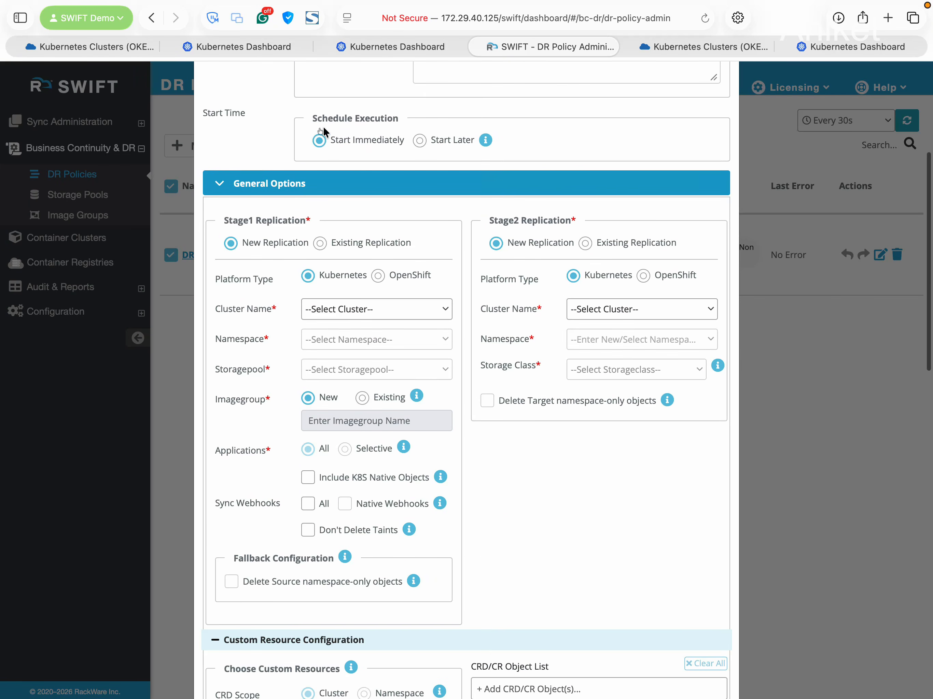
scroll(429, 258, down, 2)
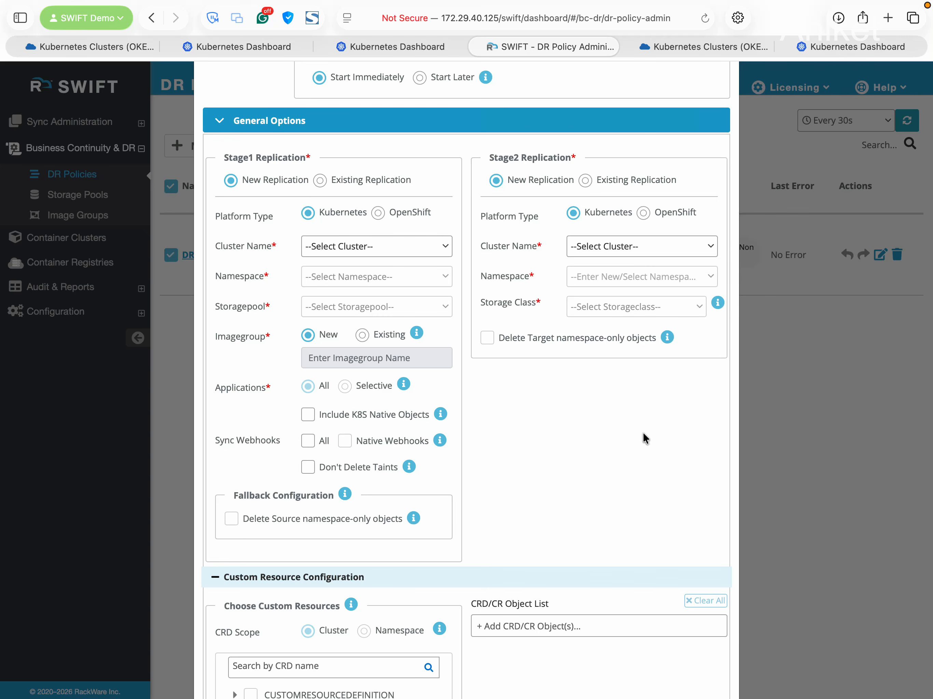
scroll(645, 438, down, 1)
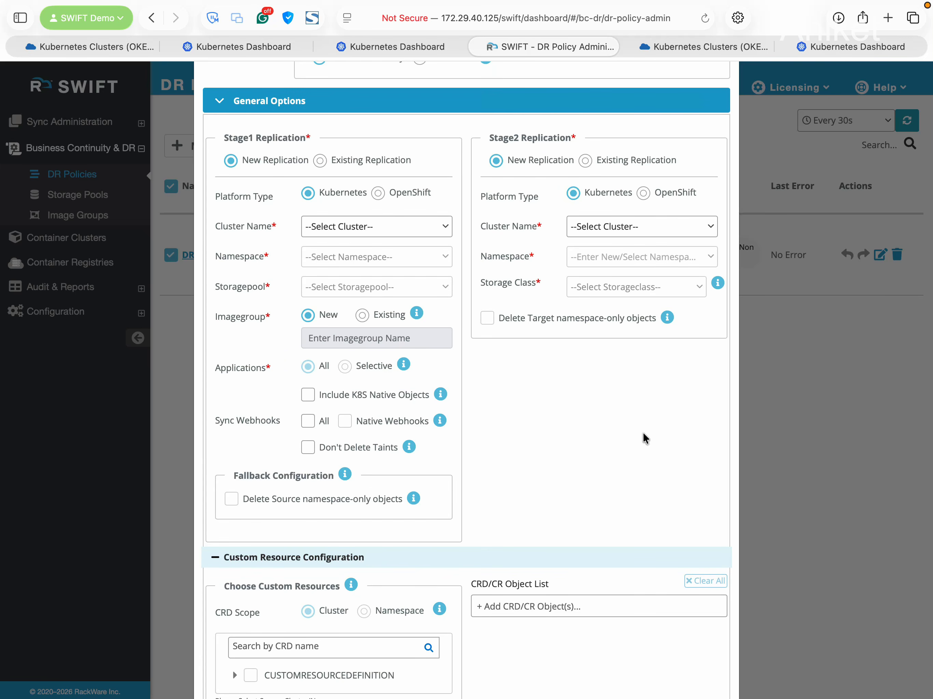
scroll(560, 386, down, 2)
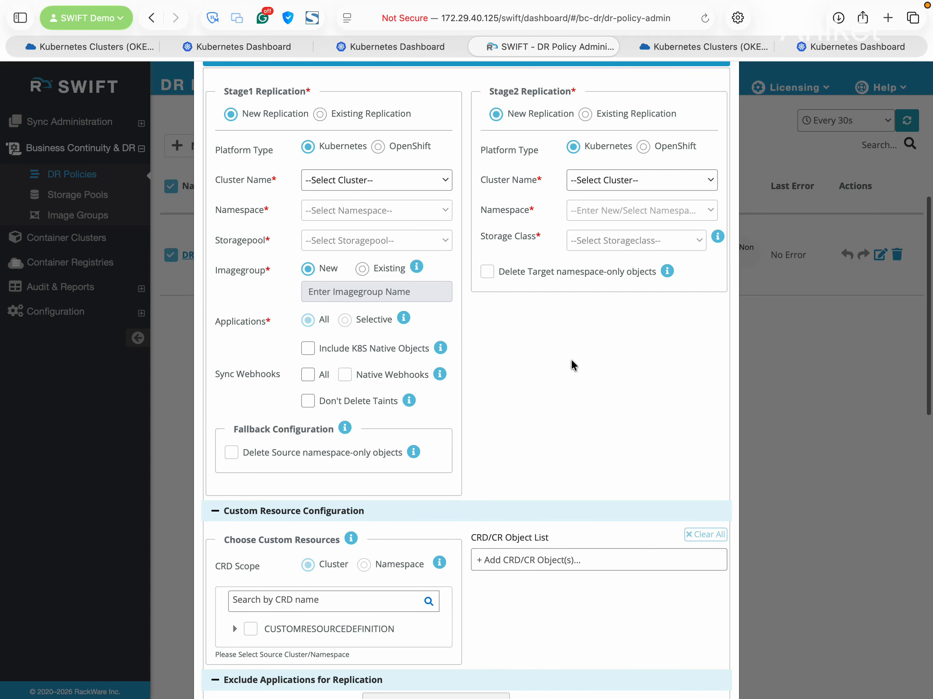
scroll(571, 358, up, 1)
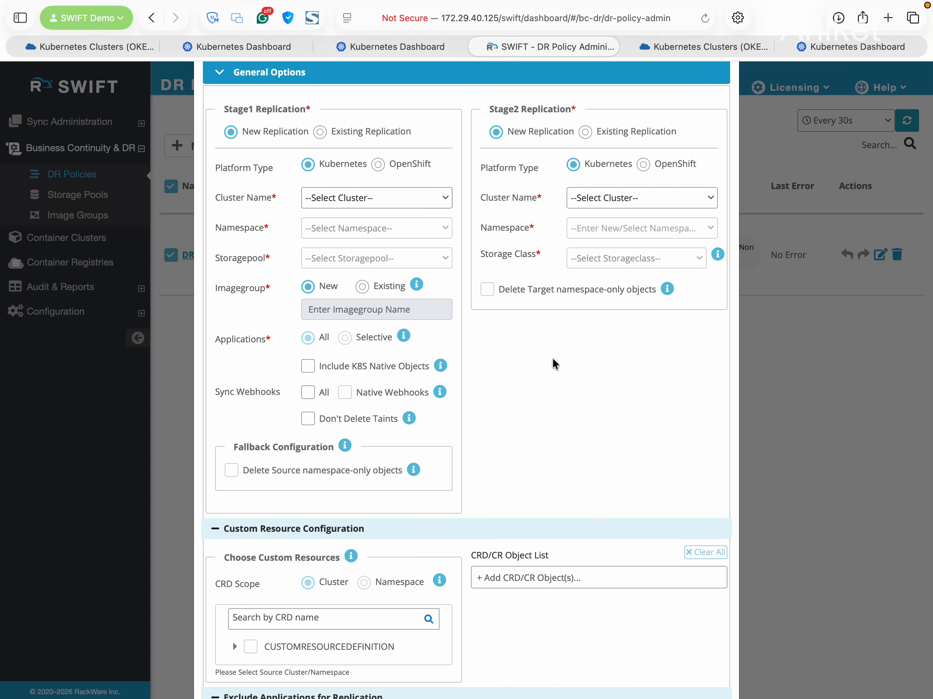
Map Stage1 oke-prod namespace blogger-wordpress to Stage2 oke-dr with storage class oci-bv (Default)
click(380, 203)
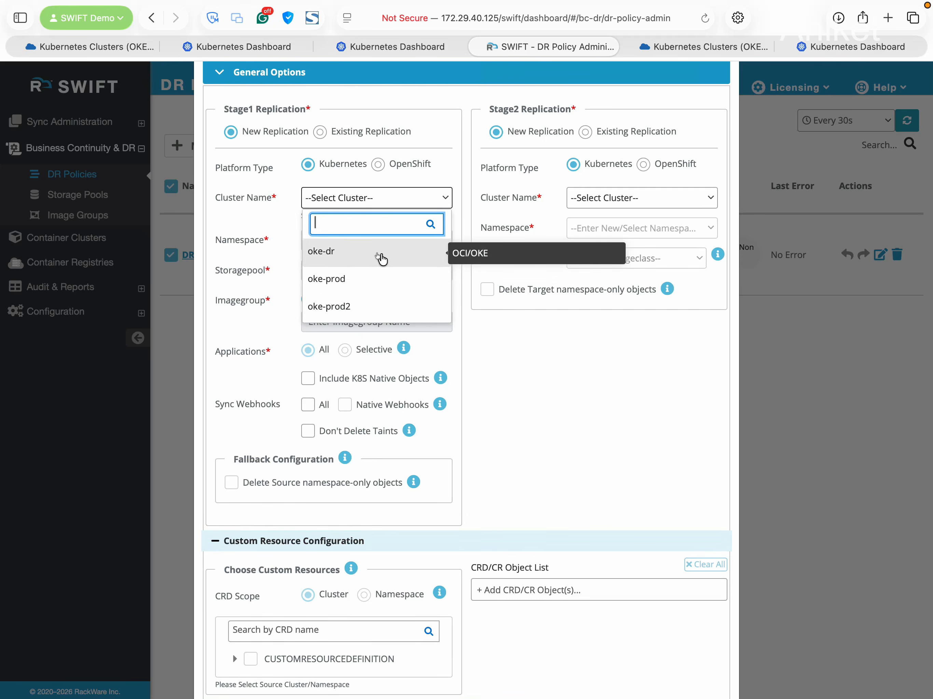
click(385, 278)
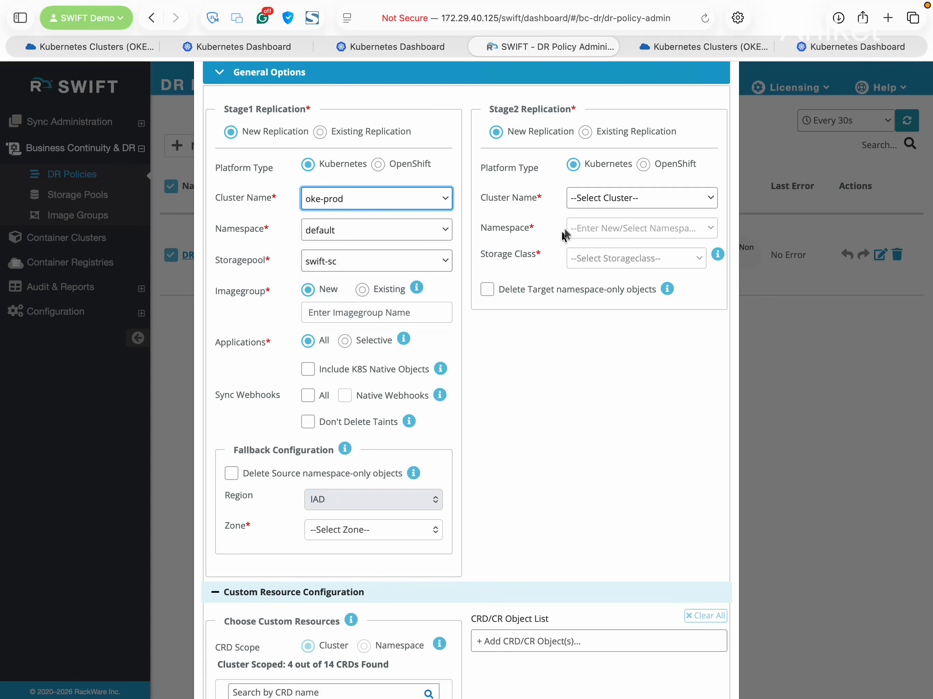
click(609, 199)
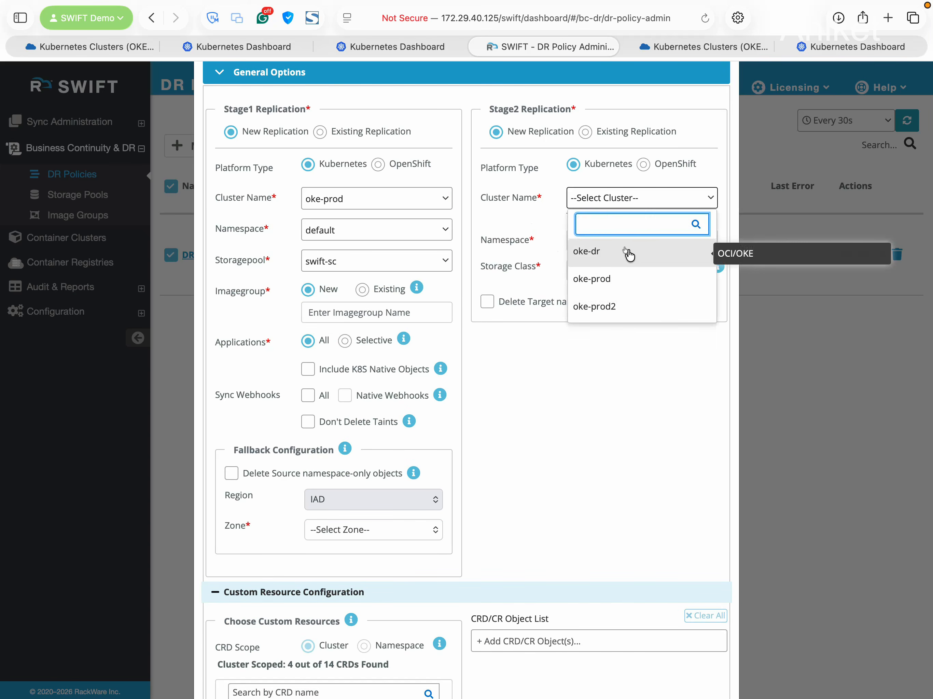
click(629, 254)
click(360, 234)
scroll(386, 330, down, 3)
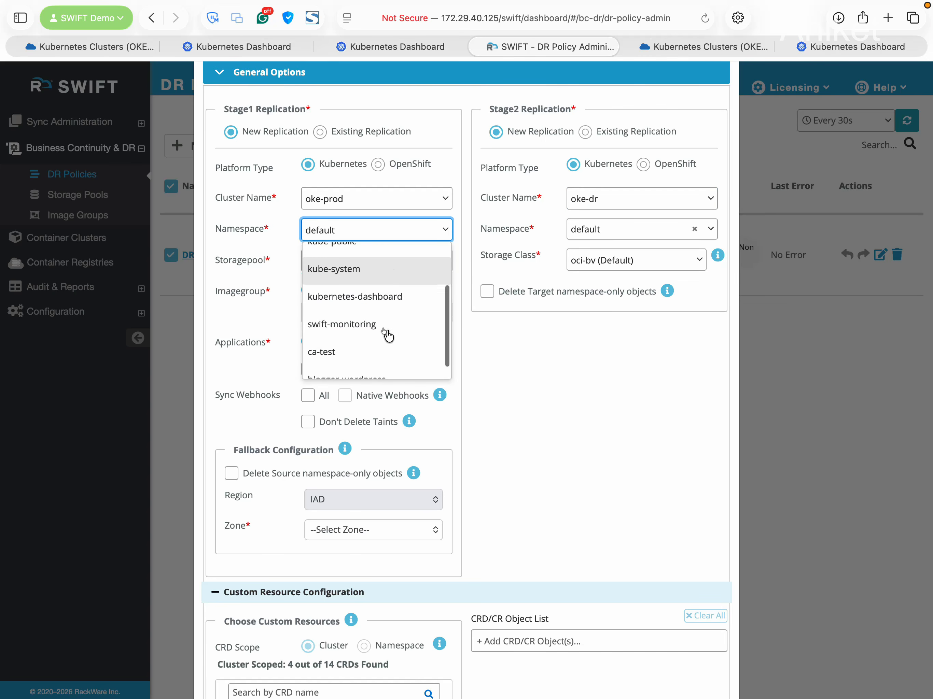
scroll(404, 326, down, 1)
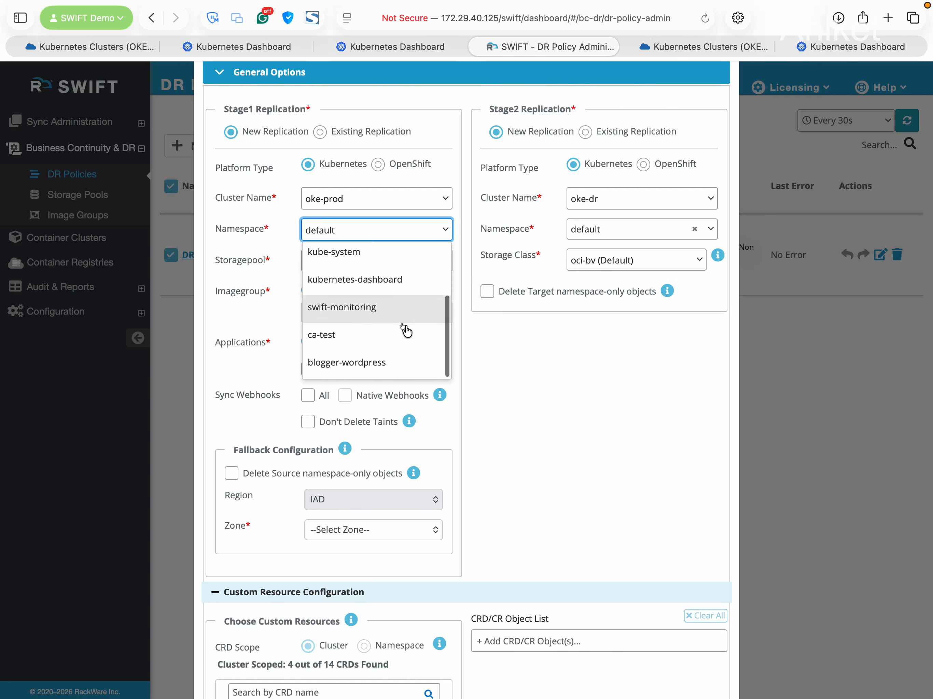
click(363, 369)
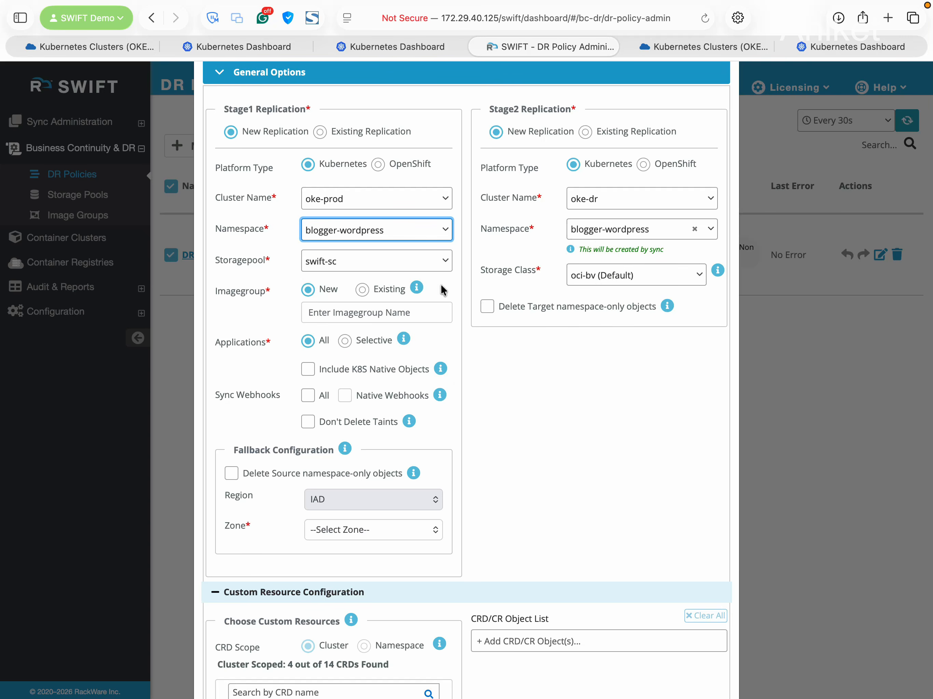
click(637, 279)
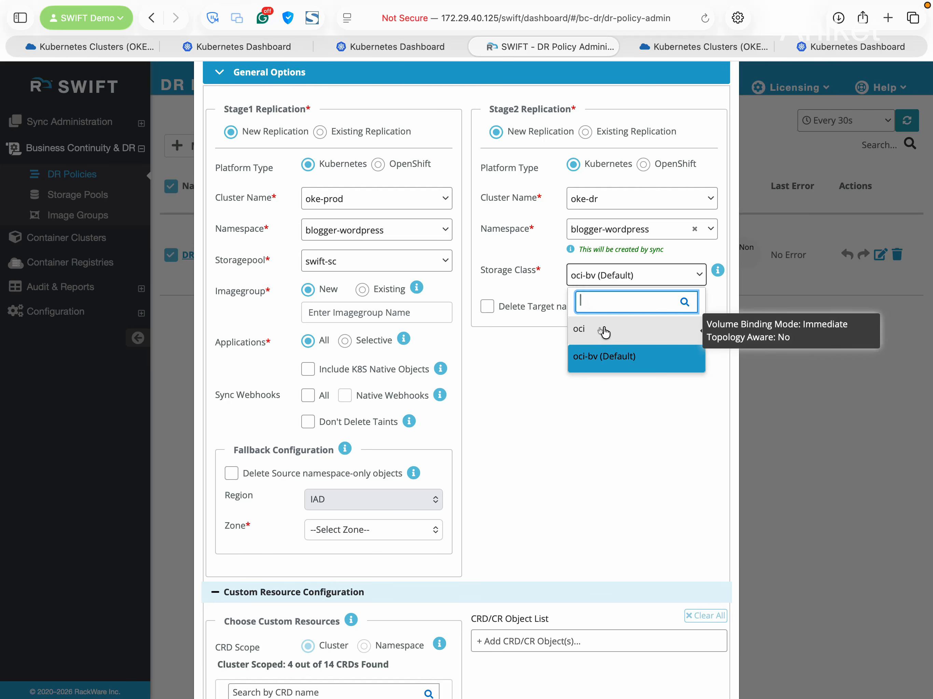
click(603, 358)
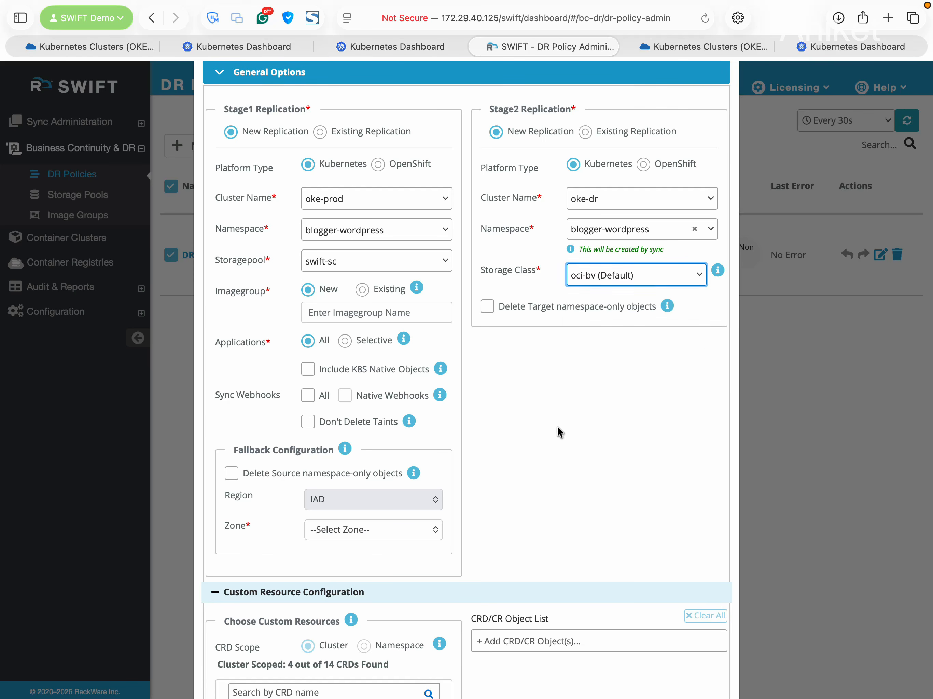
scroll(558, 427, down, 3)
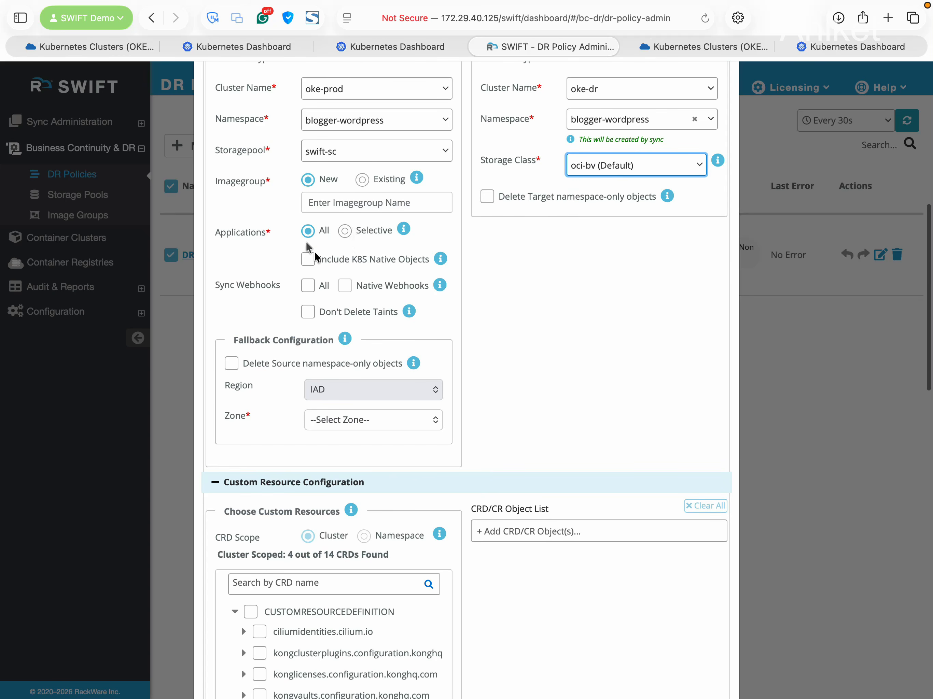
click(308, 231)
scroll(398, 427, down, 3)
scroll(388, 476, down, 7)
scroll(389, 475, up, 10)
scroll(366, 354, up, 1)
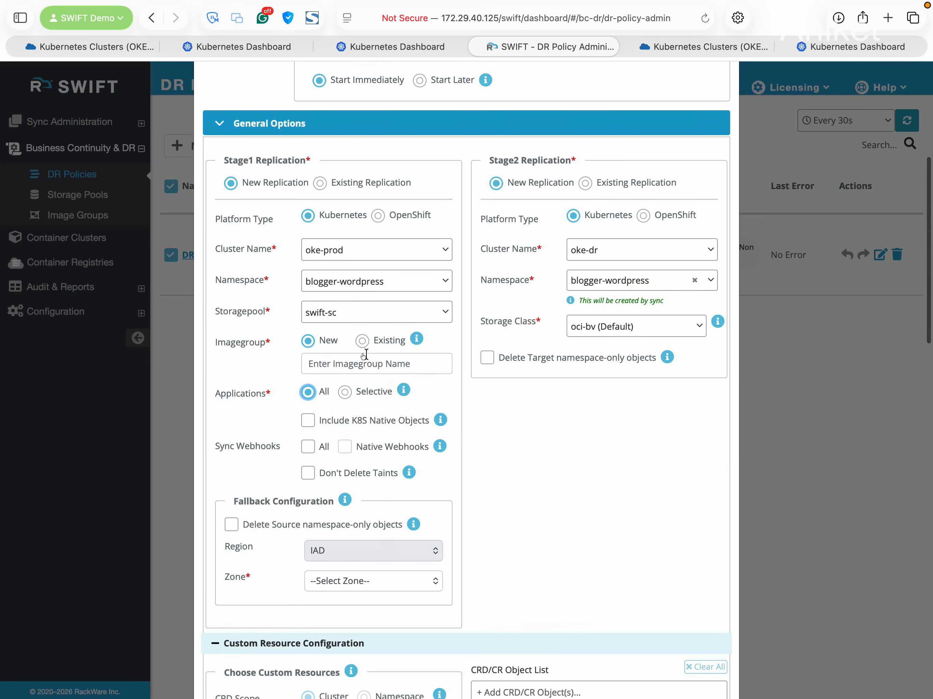
click(357, 390)
scroll(440, 440, down, 5)
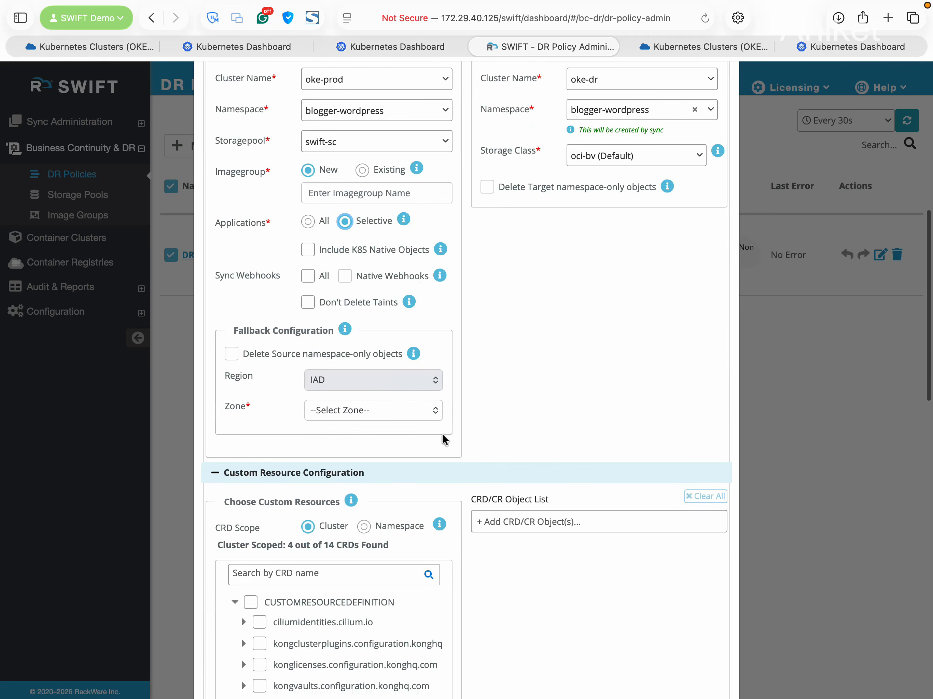
scroll(510, 394, down, 10)
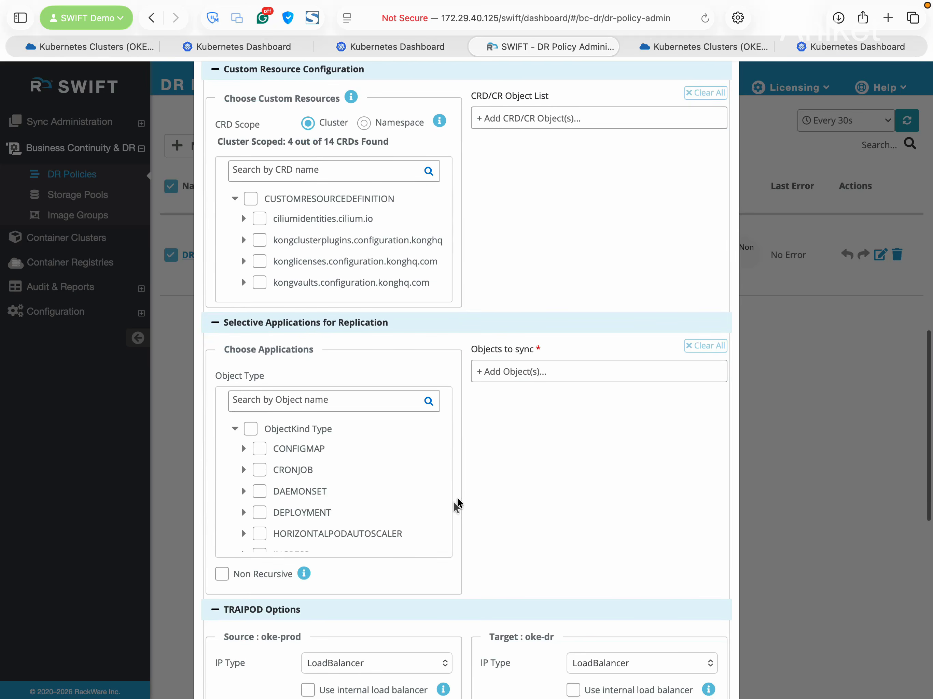
click(242, 515)
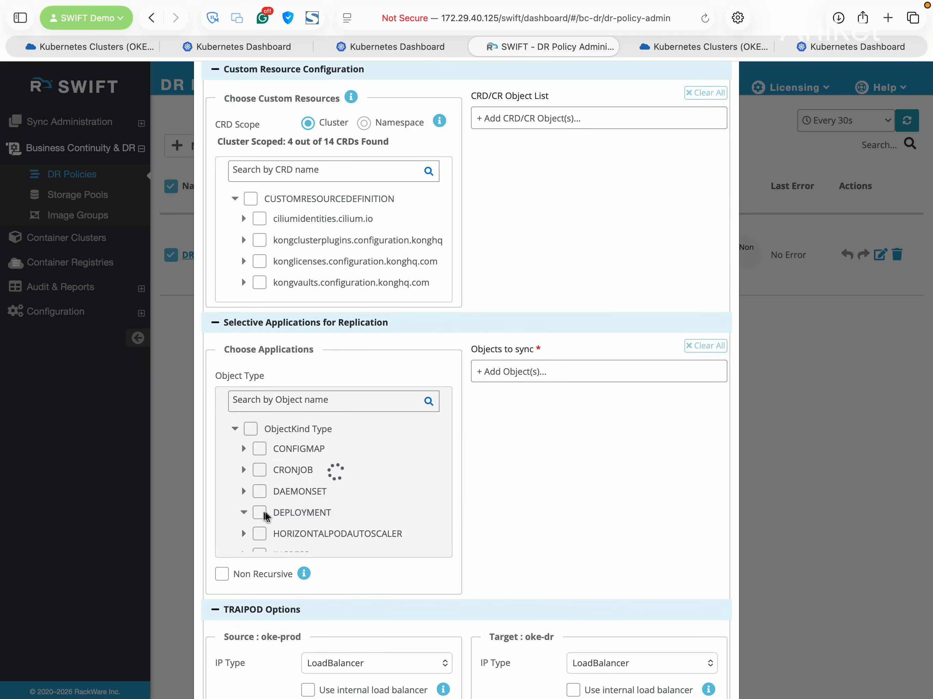
click(282, 459)
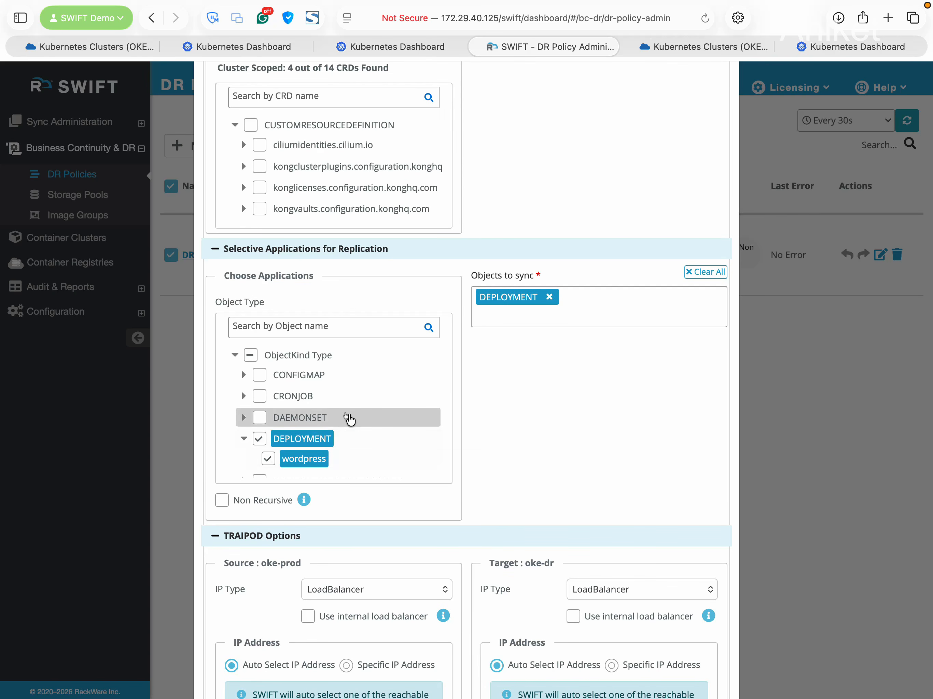
scroll(376, 412, up, 3)
scroll(538, 308, up, 15)
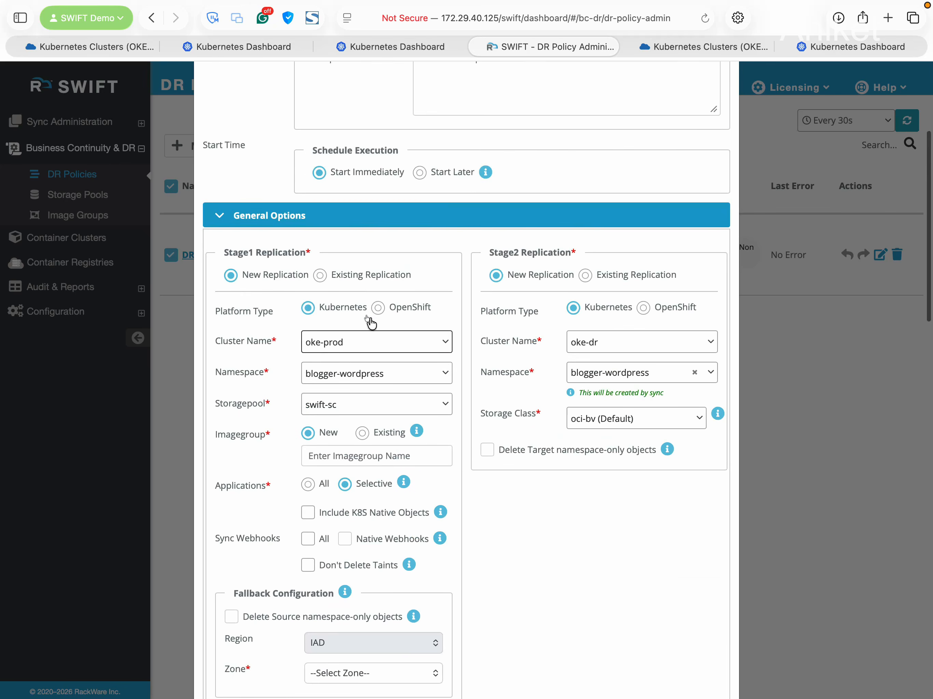
scroll(373, 324, up, 5)
scroll(371, 425, down, 5)
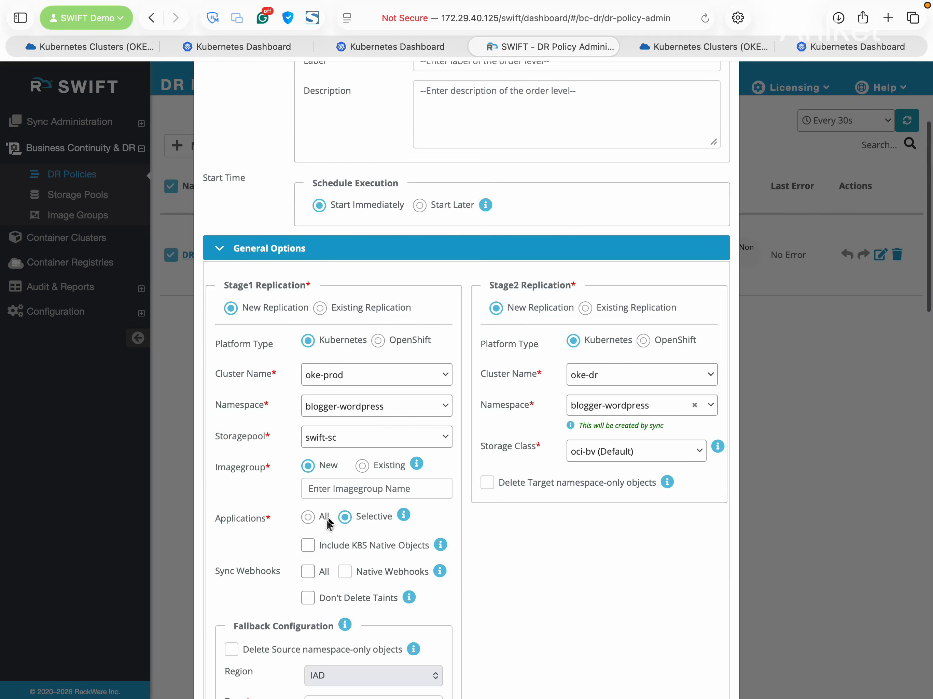
click(307, 518)
scroll(445, 516, down, 18)
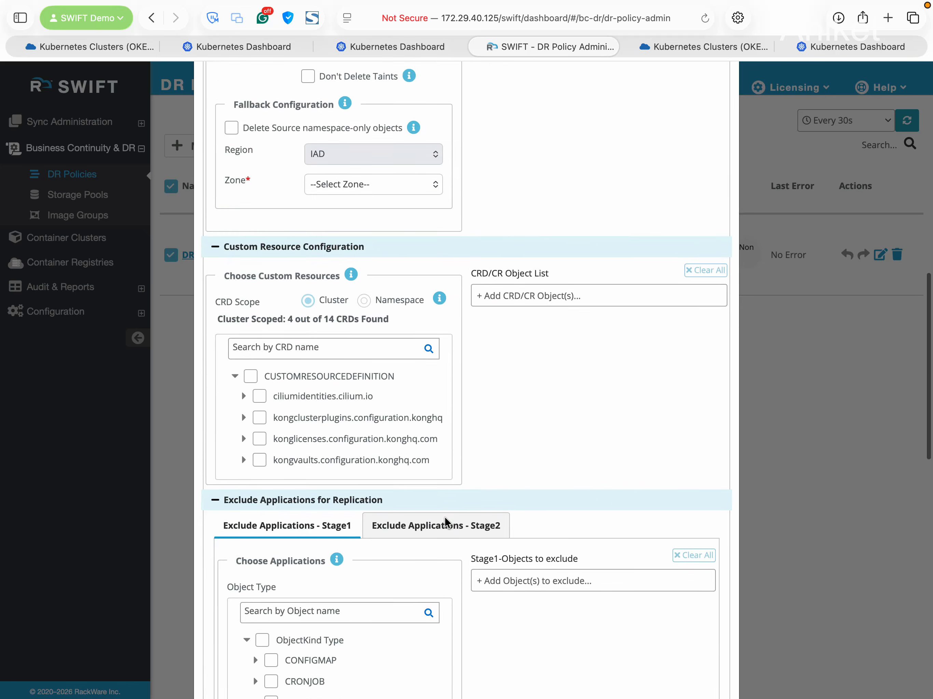
Confirm the source and target port ranges are open
scroll(444, 516, down, 10)
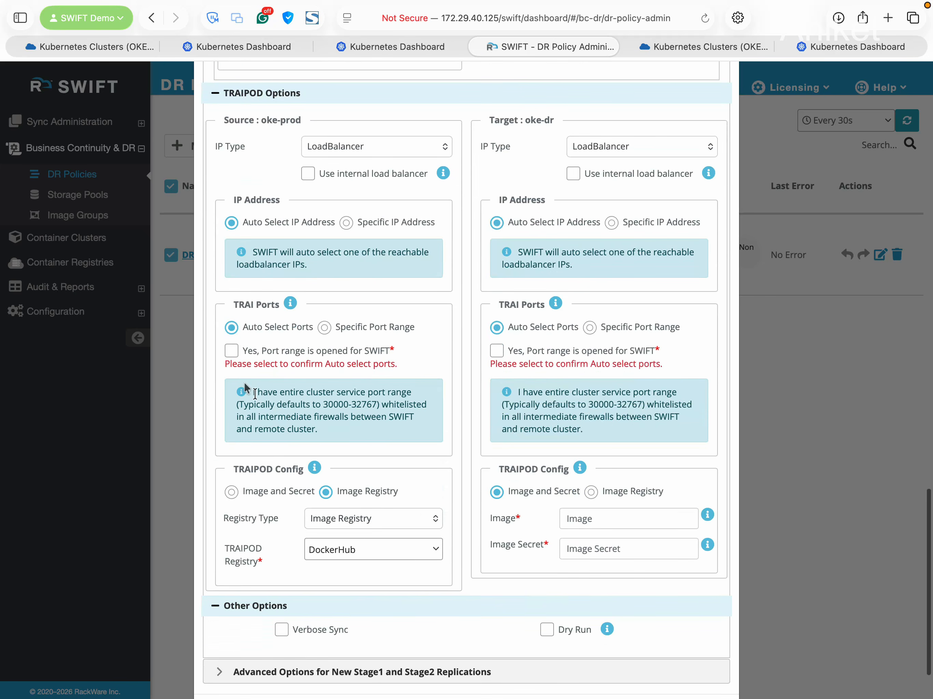
click(230, 350)
click(496, 350)
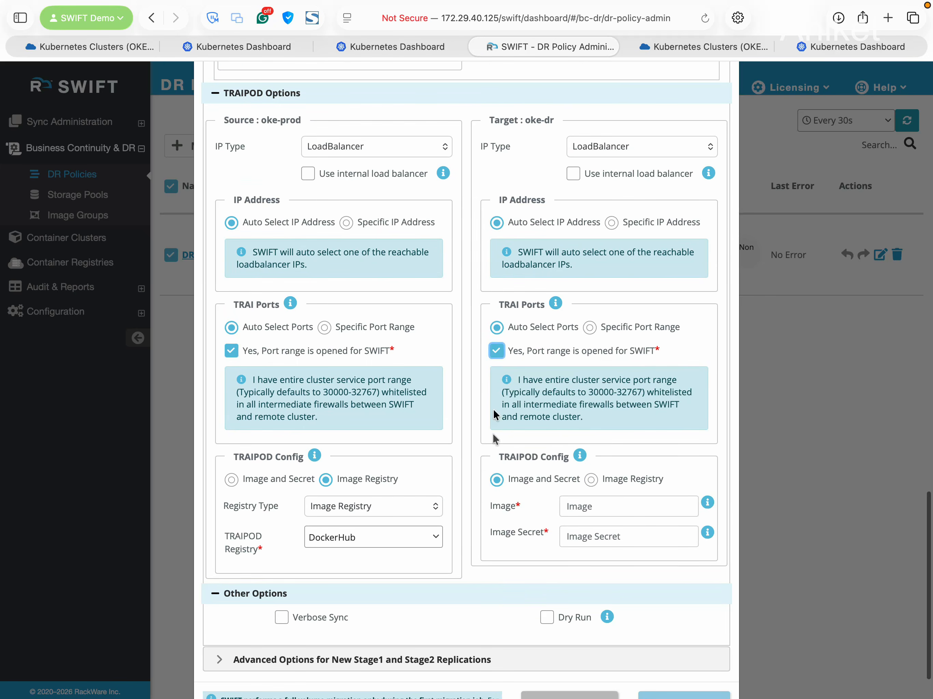
scroll(486, 519, down, 3)
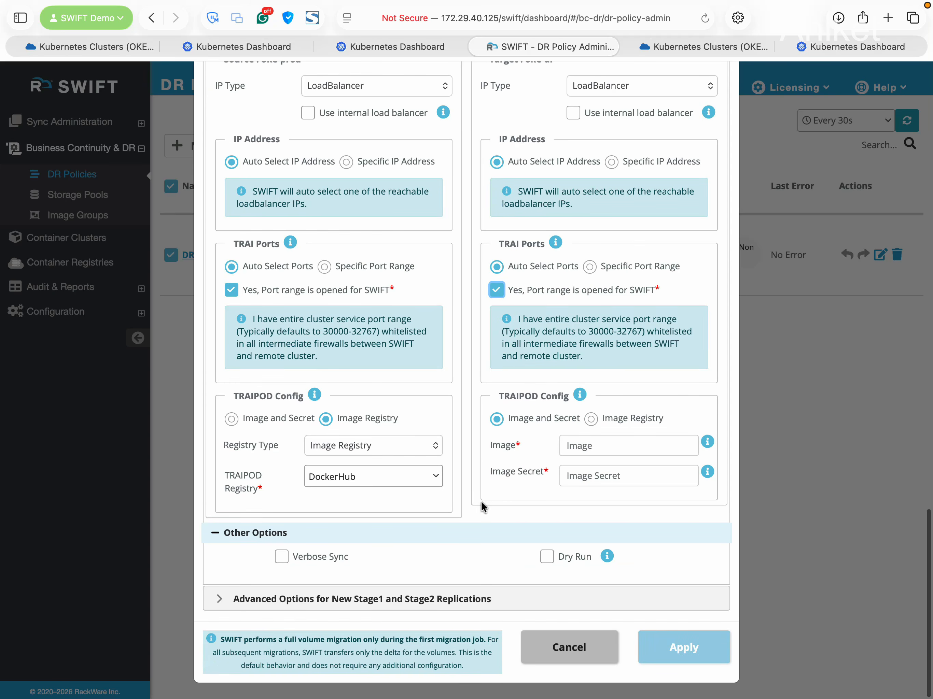
Set the target TRAIPOD config to Image Registry type with DockerHub as its registry
click(609, 443)
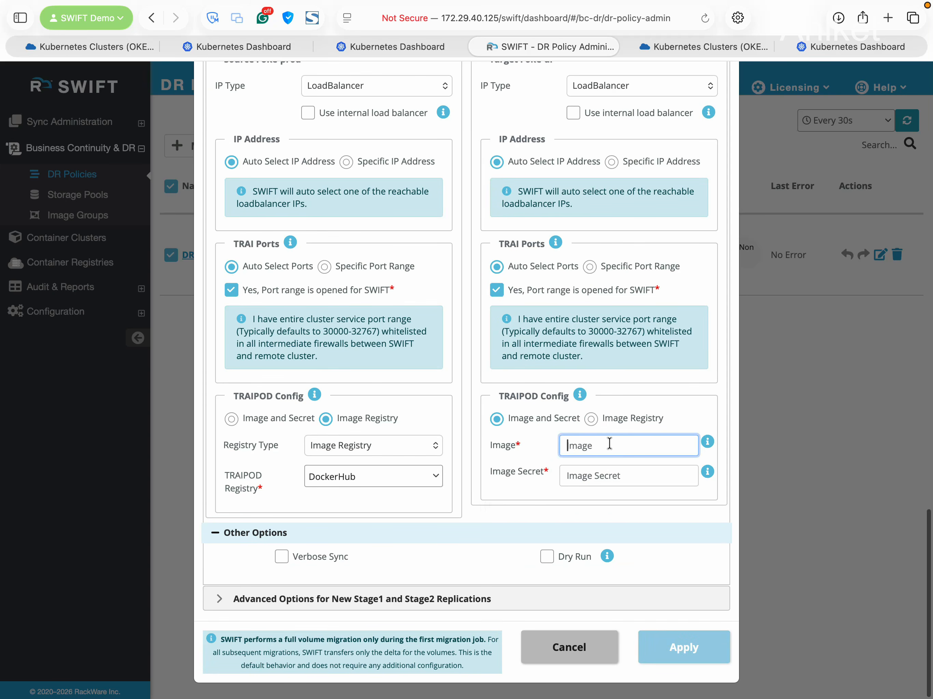
click(592, 420)
click(620, 442)
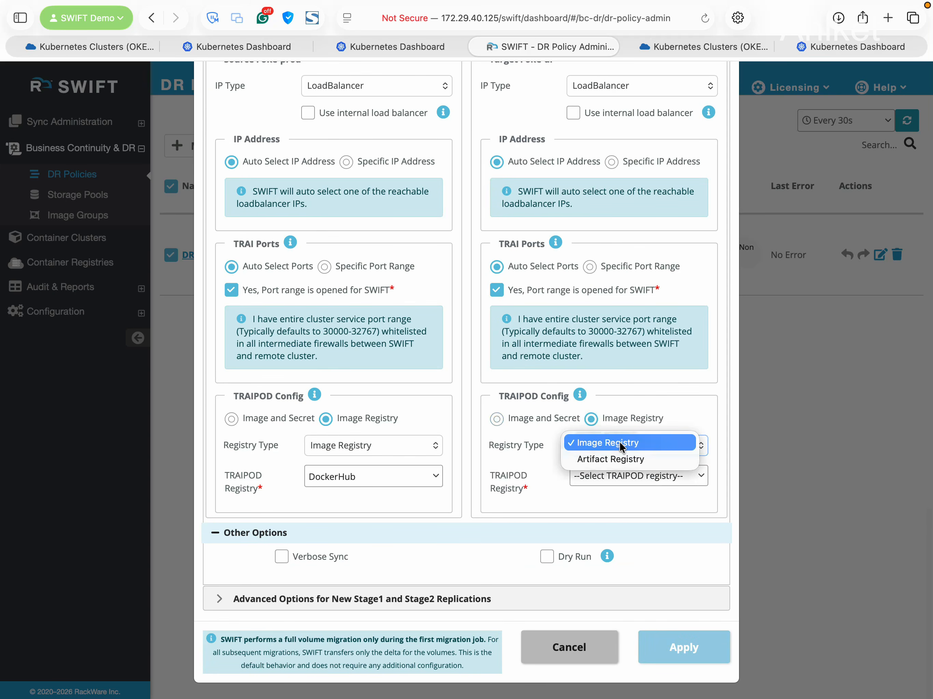
click(626, 443)
click(645, 478)
click(649, 530)
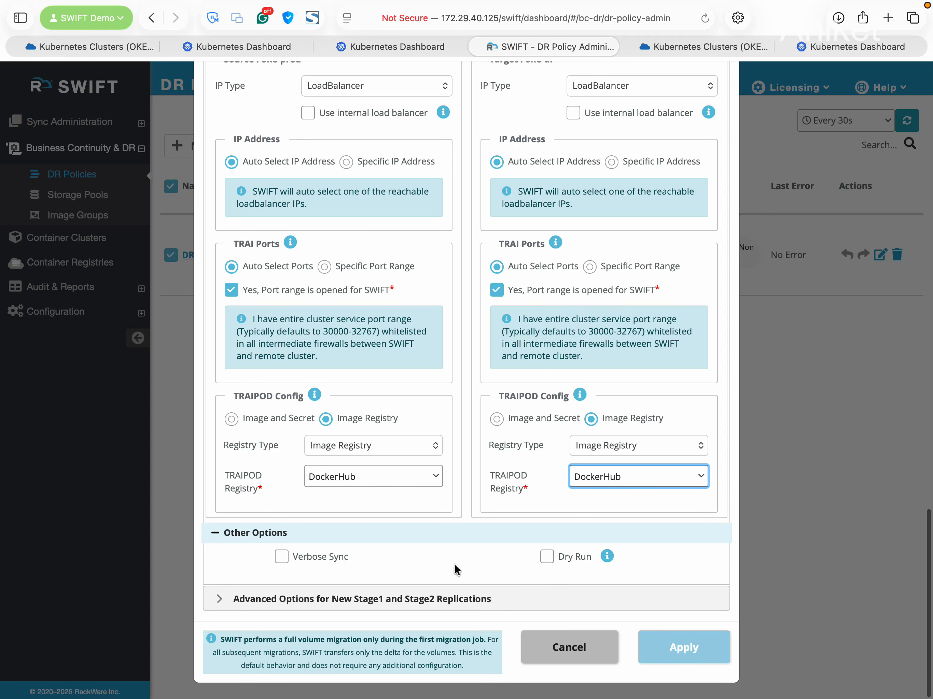
scroll(439, 514, up, 15)
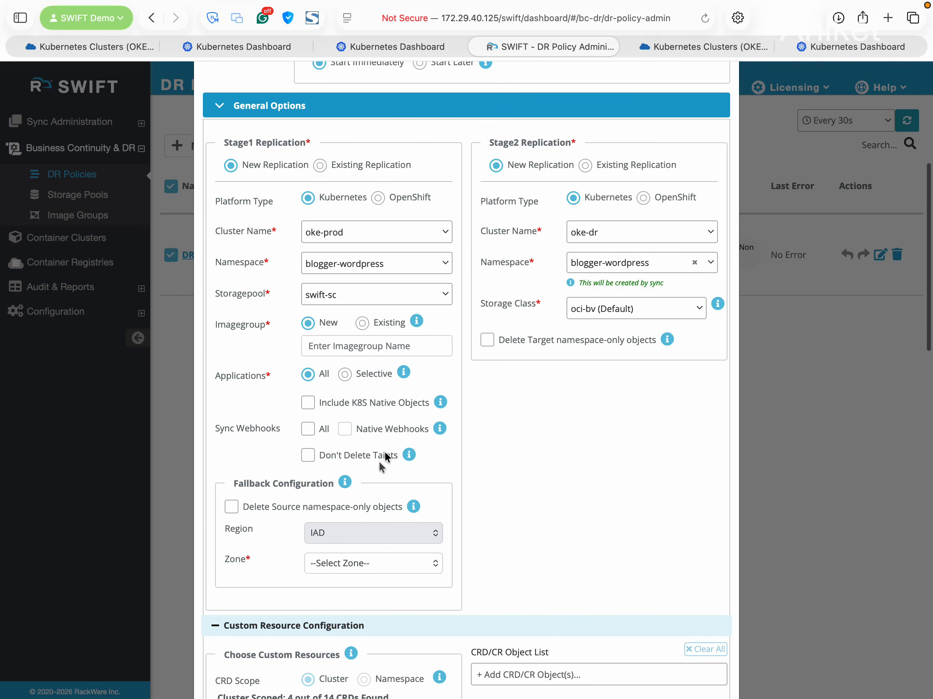
Name the new image group Blogger-backup
click(372, 345)
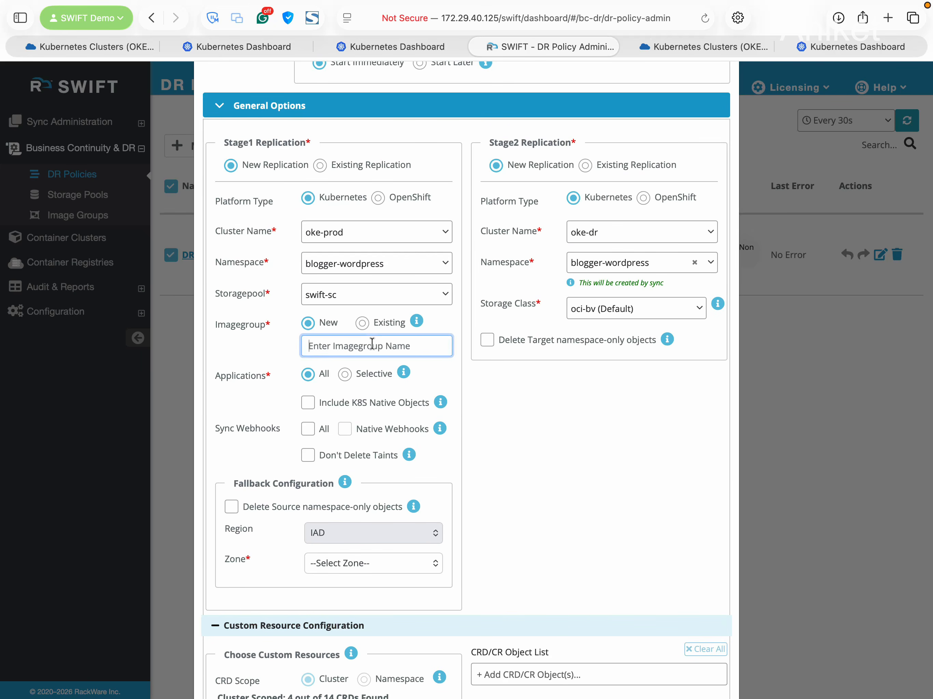
text(Blo)
scroll(553, 419, down, 1)
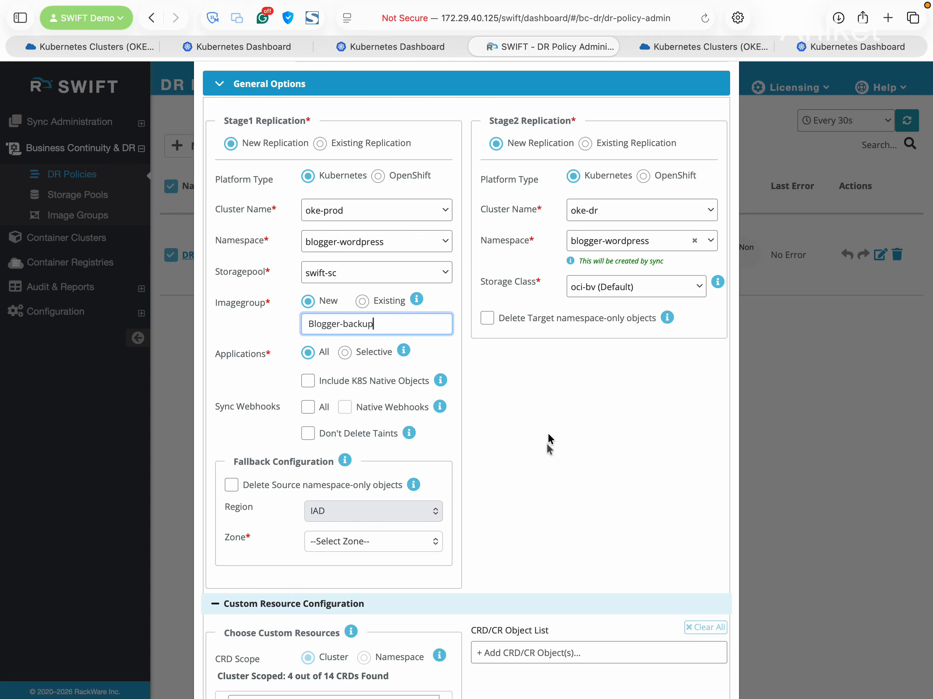
scroll(546, 441, down, 2)
scroll(548, 446, down, 5)
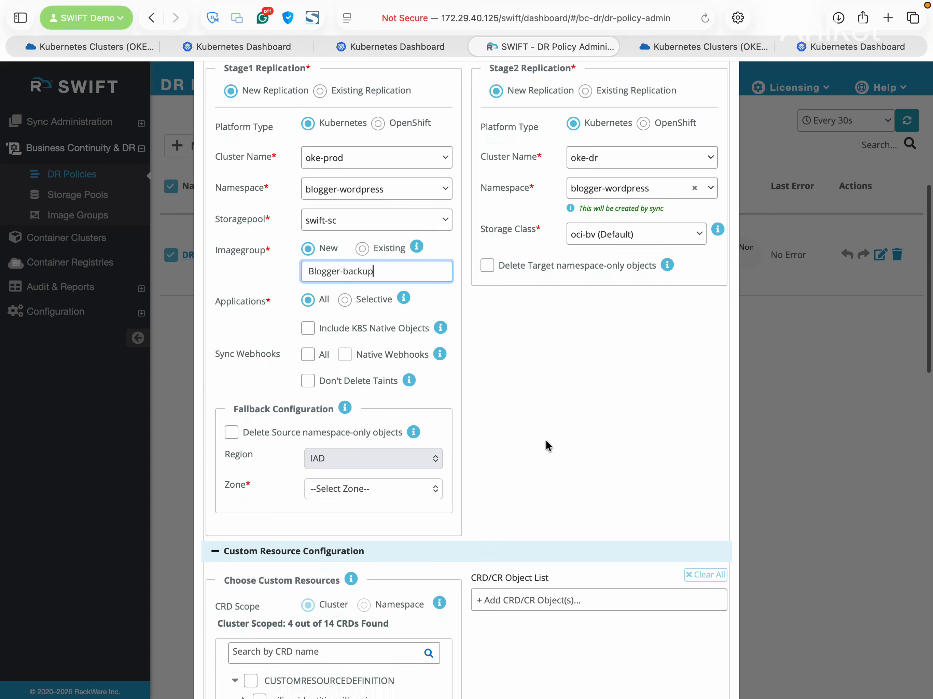
scroll(546, 443, down, 20)
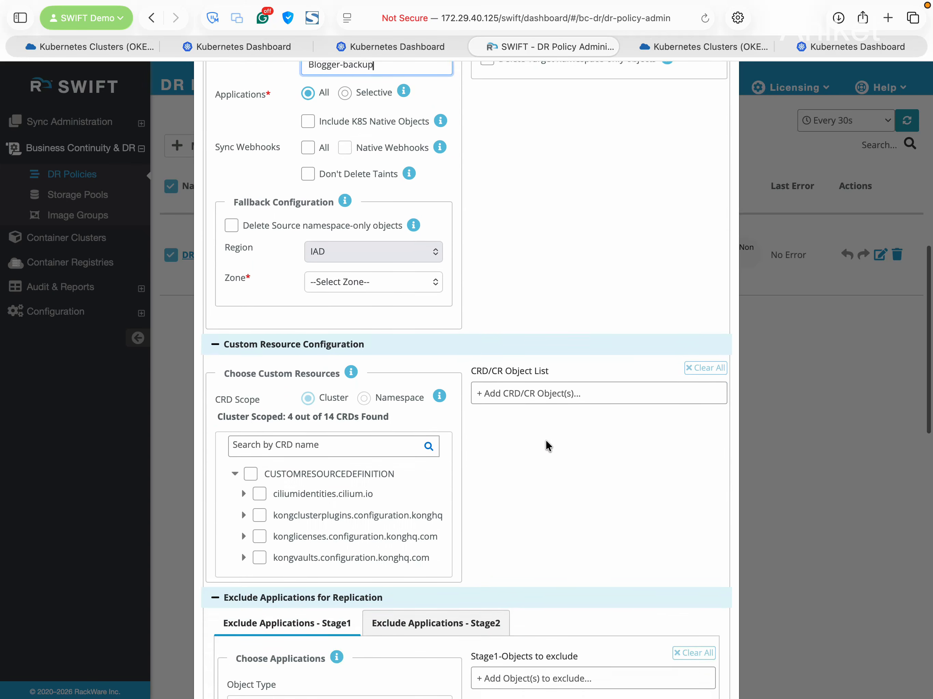
scroll(546, 439, down, 15)
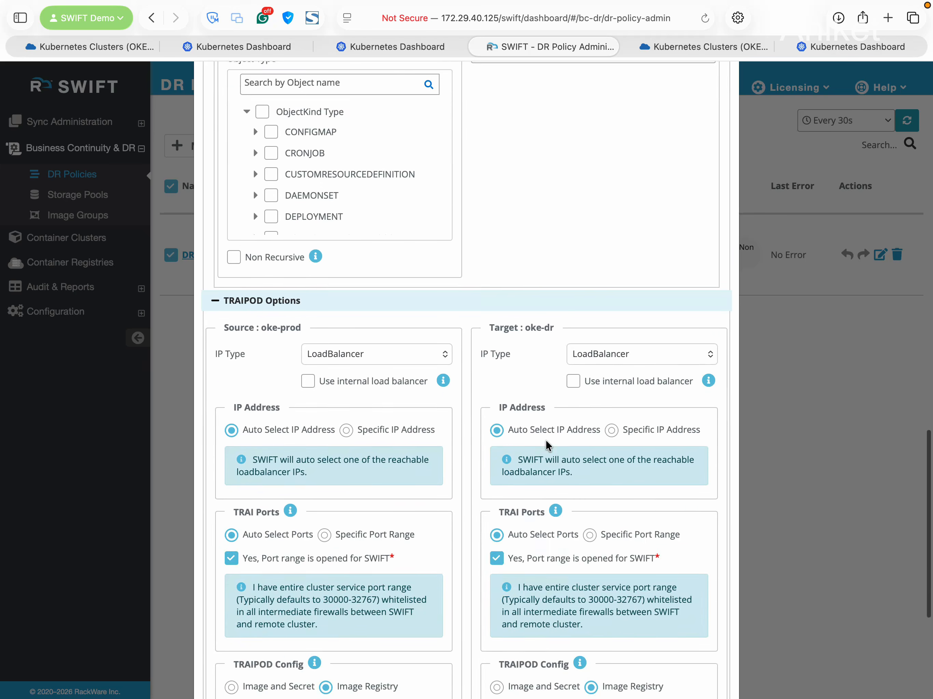
scroll(559, 461, up, 20)
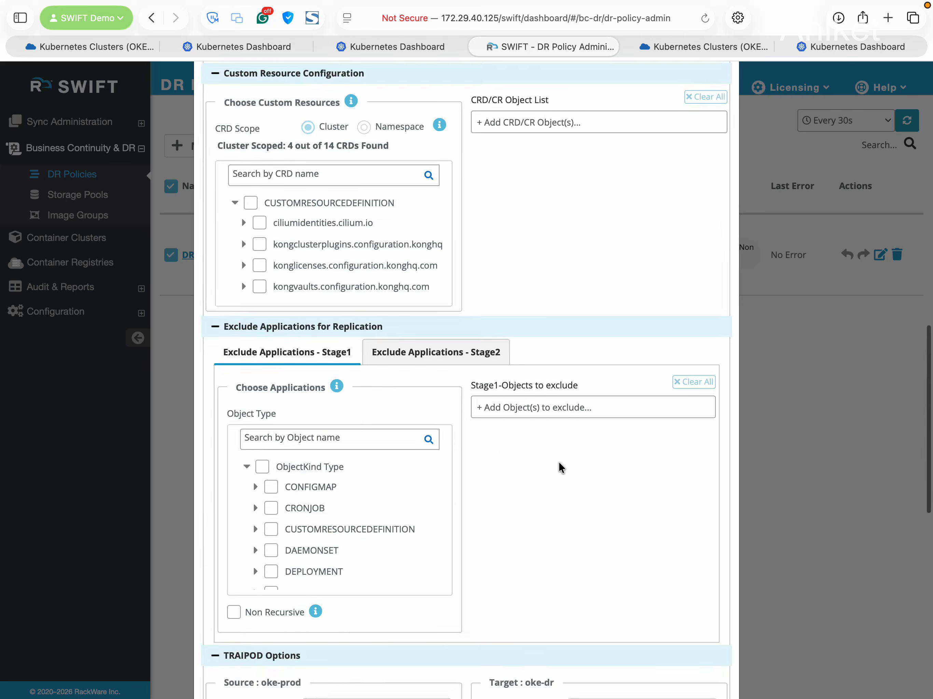
scroll(588, 445, down, 4)
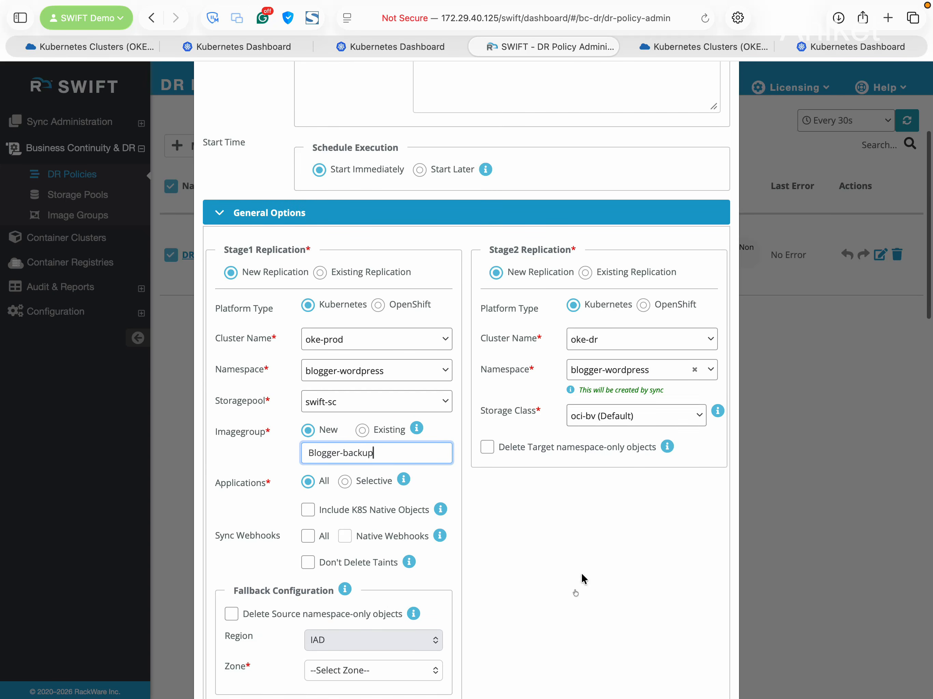
scroll(585, 545, down, 4)
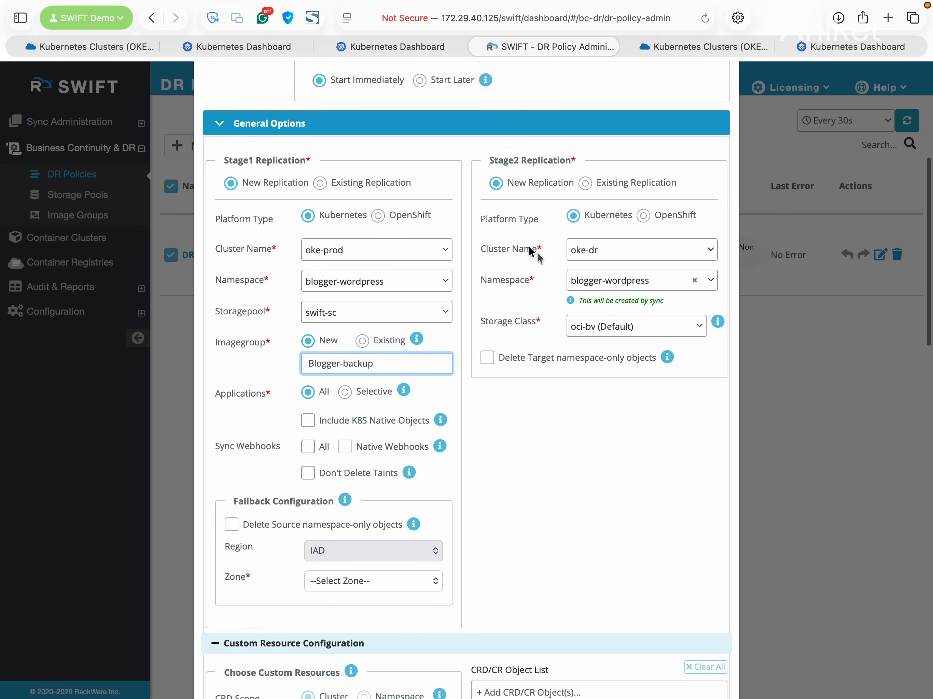
scroll(519, 431, down, 2)
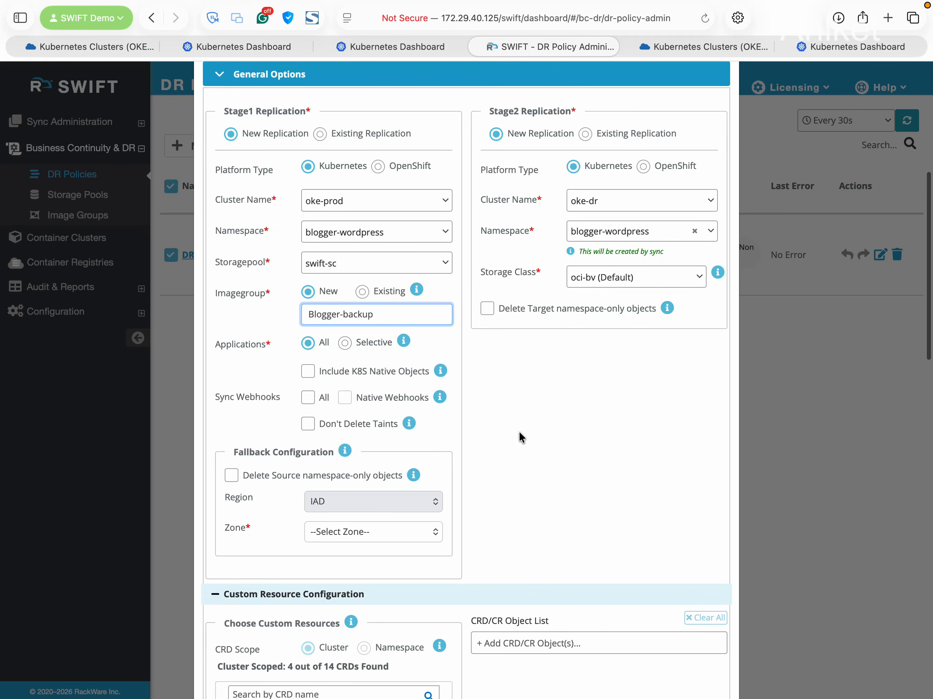
scroll(415, 487, down, 2)
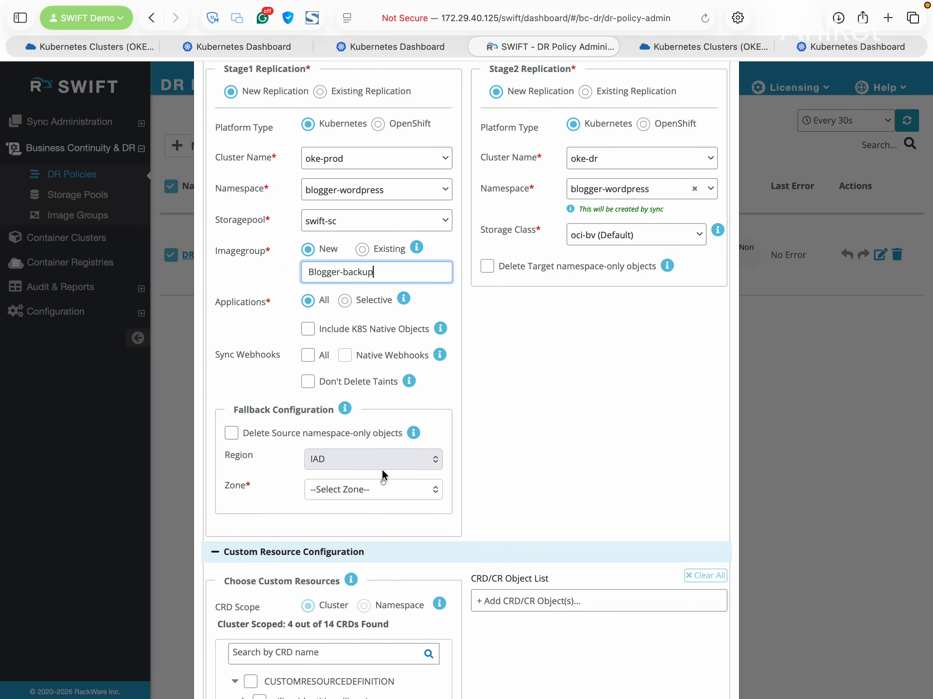
Set the fallback zone to US-ASHBURN-AD-1 and apply the DRP-30Mins policy
click(393, 493)
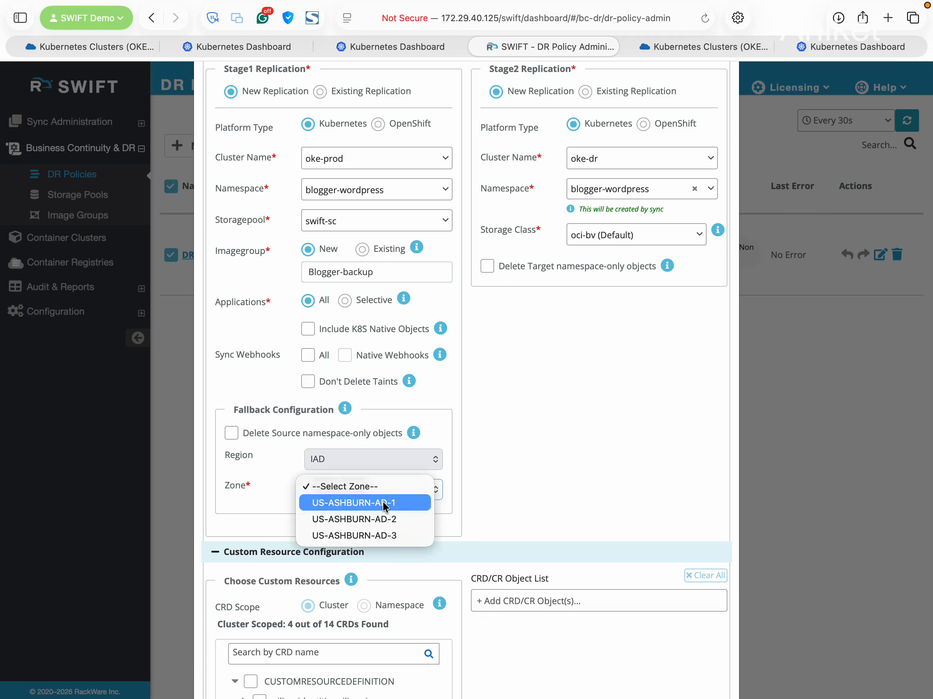
click(385, 504)
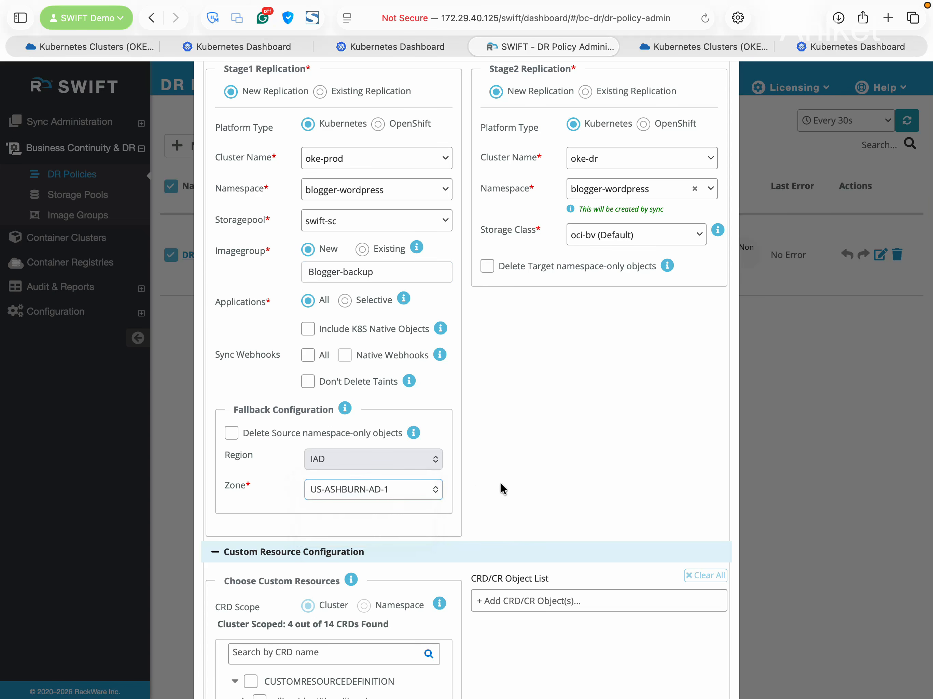
scroll(500, 484, down, 5)
scroll(550, 521, down, 2)
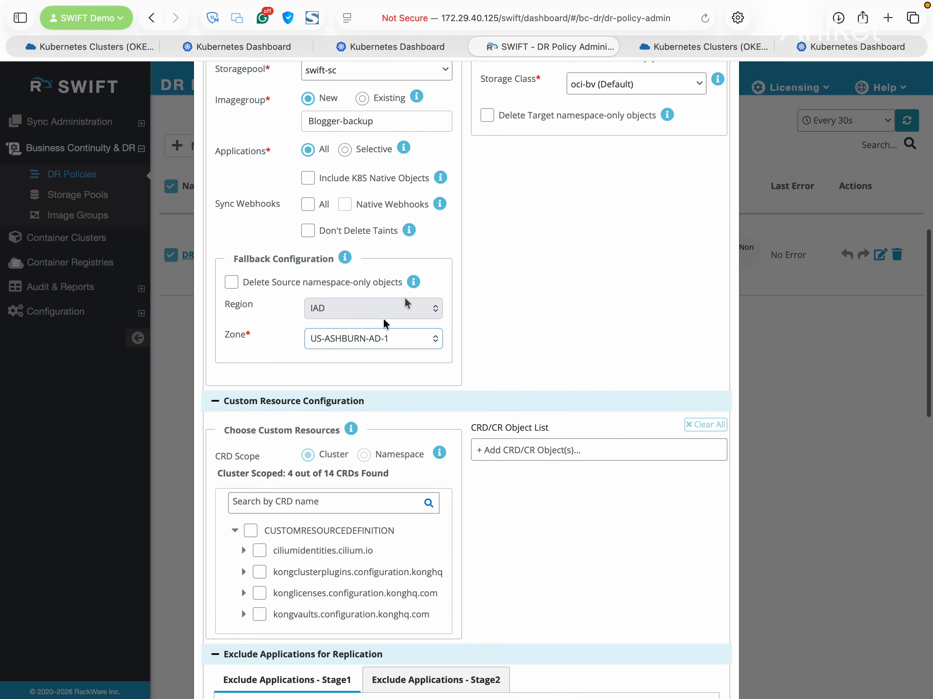
scroll(530, 332, down, 20)
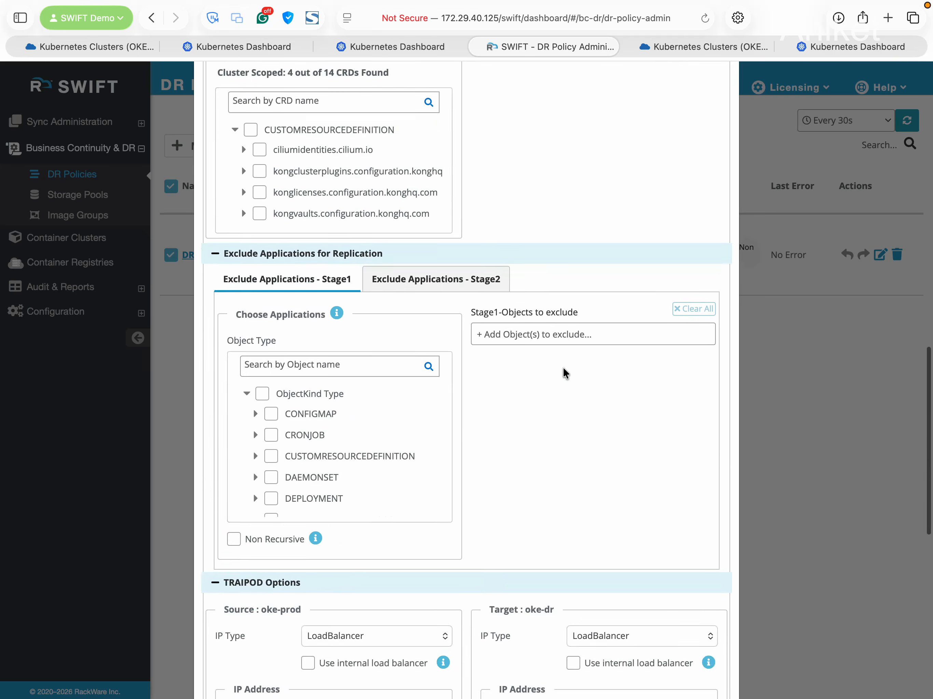
scroll(564, 367, down, 7)
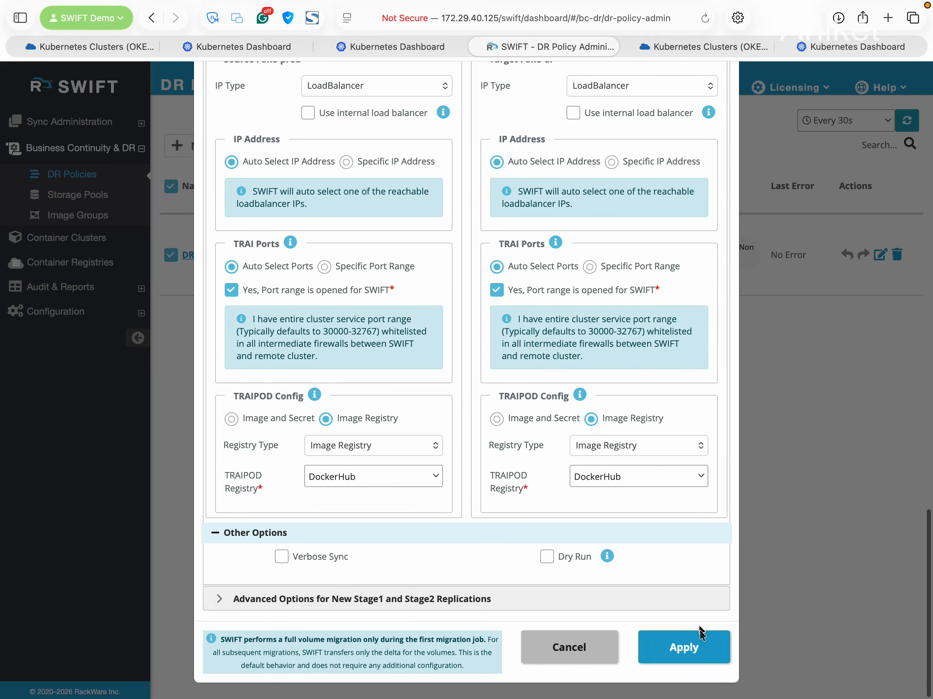
click(698, 644)
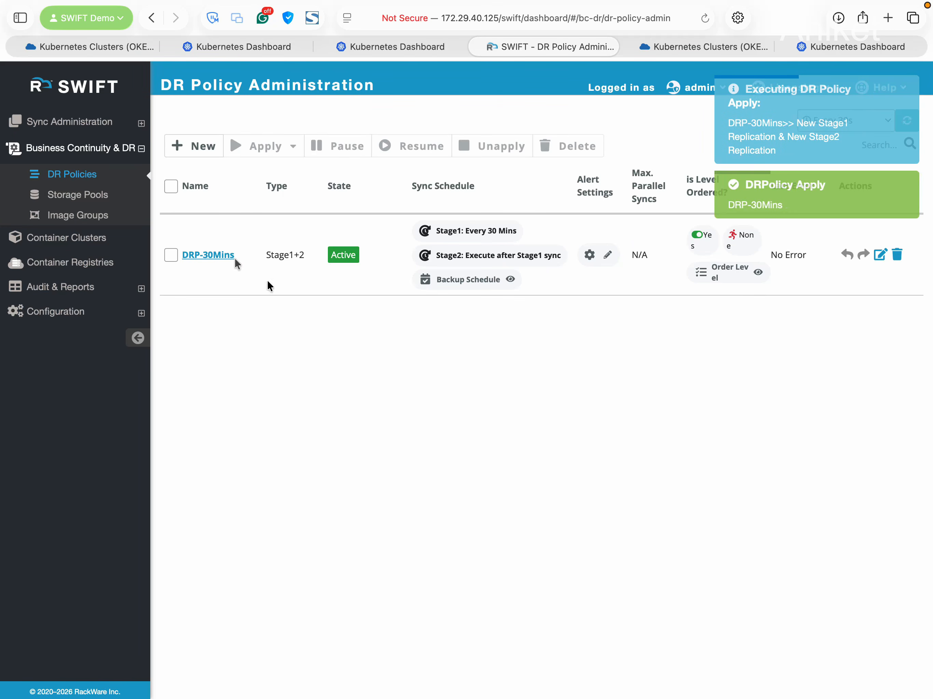
click(172, 255)
click(260, 152)
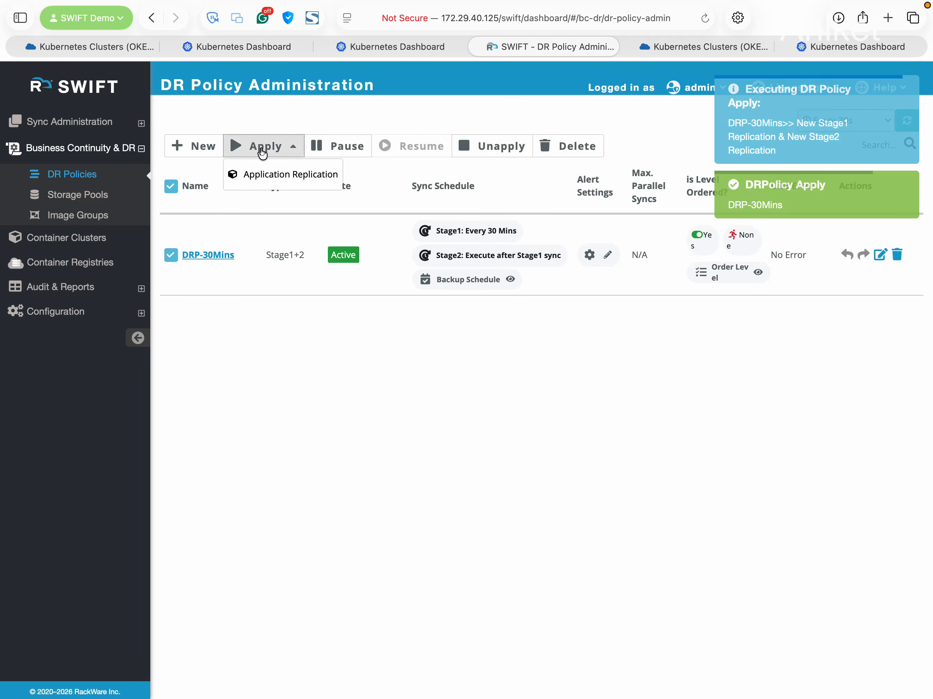
click(286, 173)
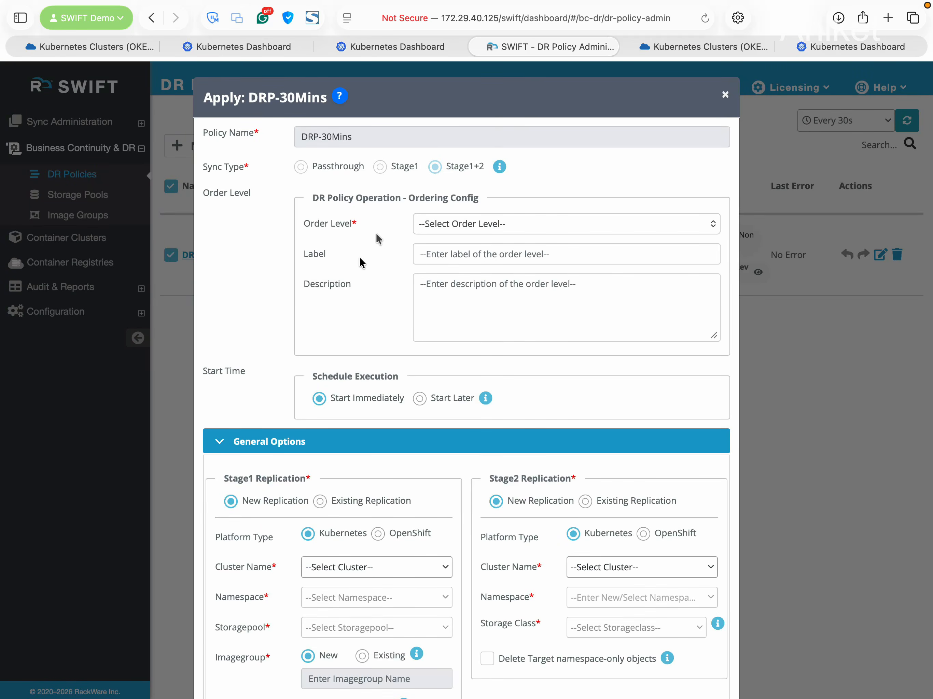
scroll(390, 471, down, 5)
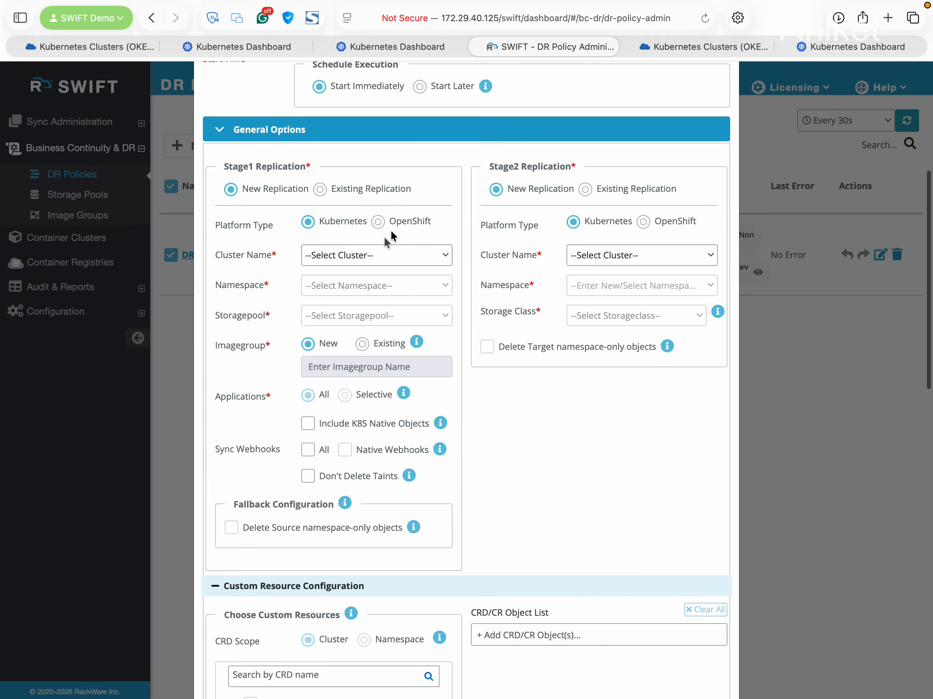
click(376, 256)
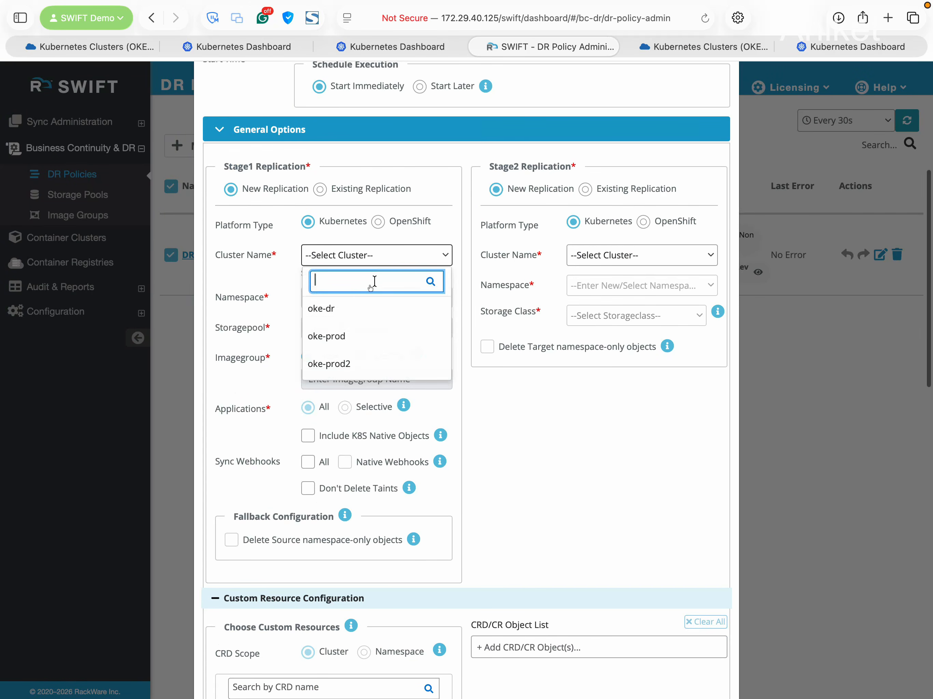
click(381, 365)
click(599, 256)
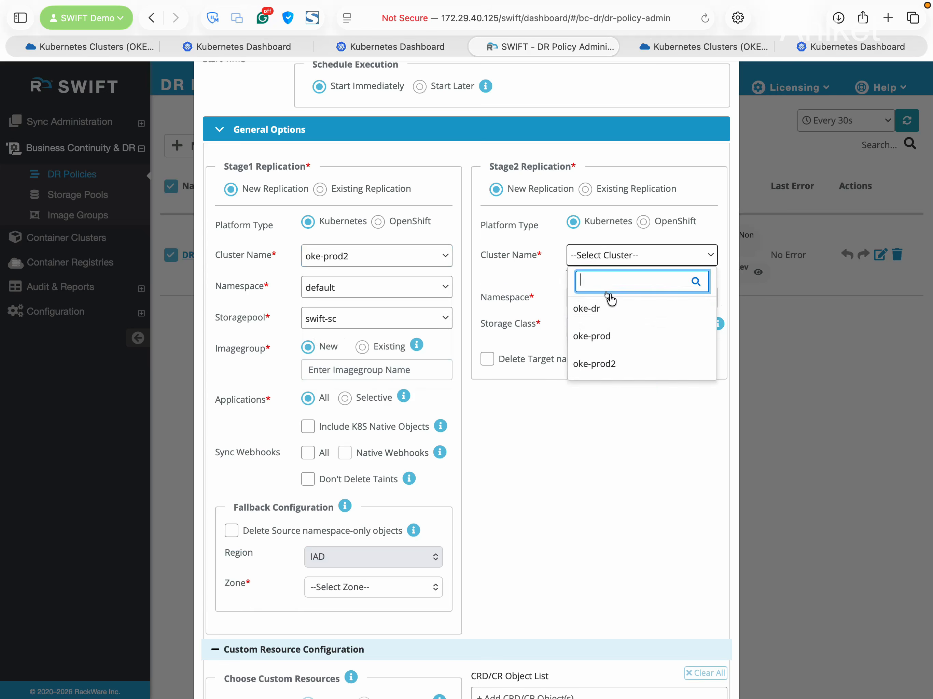
click(617, 315)
click(343, 292)
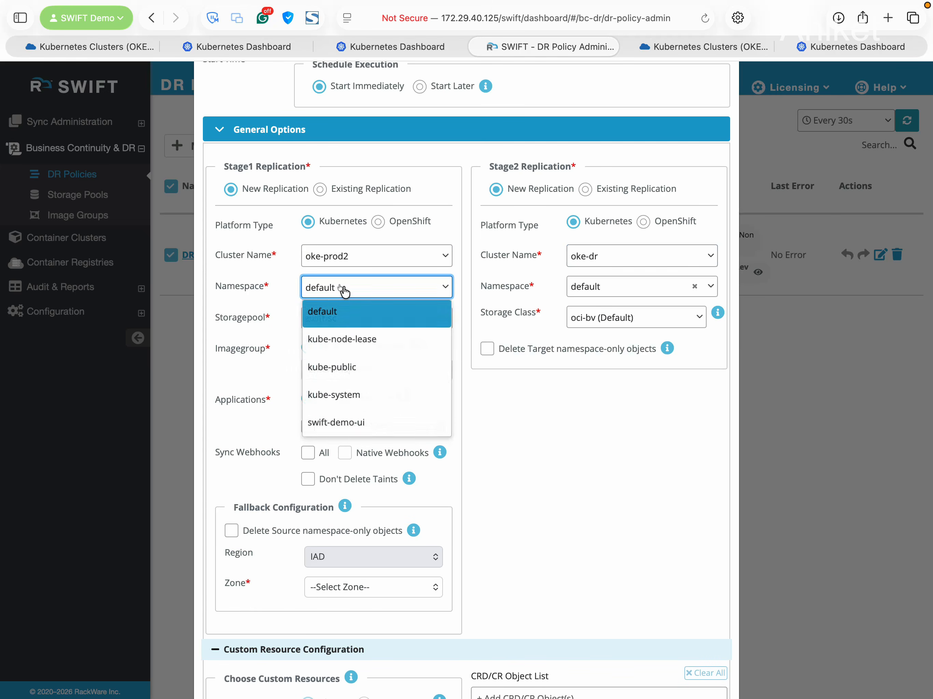
scroll(392, 383, down, 1)
click(381, 392)
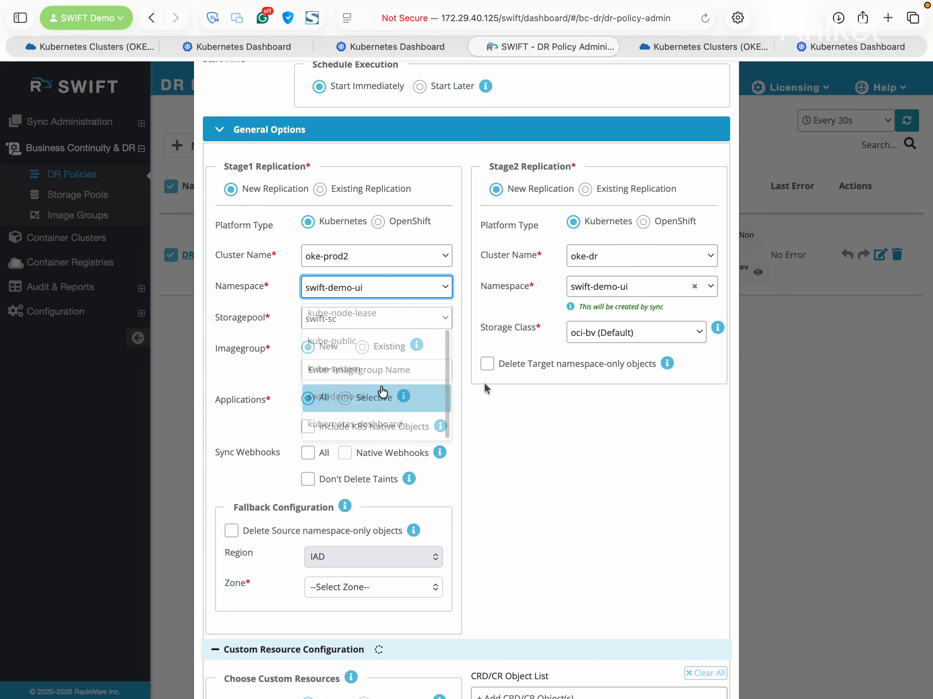
scroll(585, 417, down, 3)
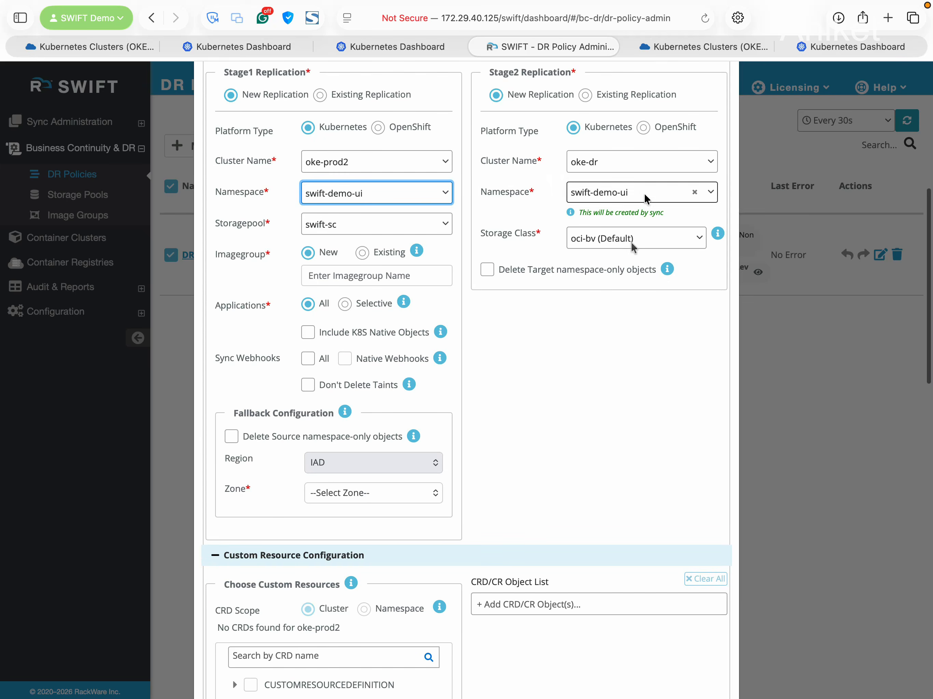
scroll(567, 403, down, 2)
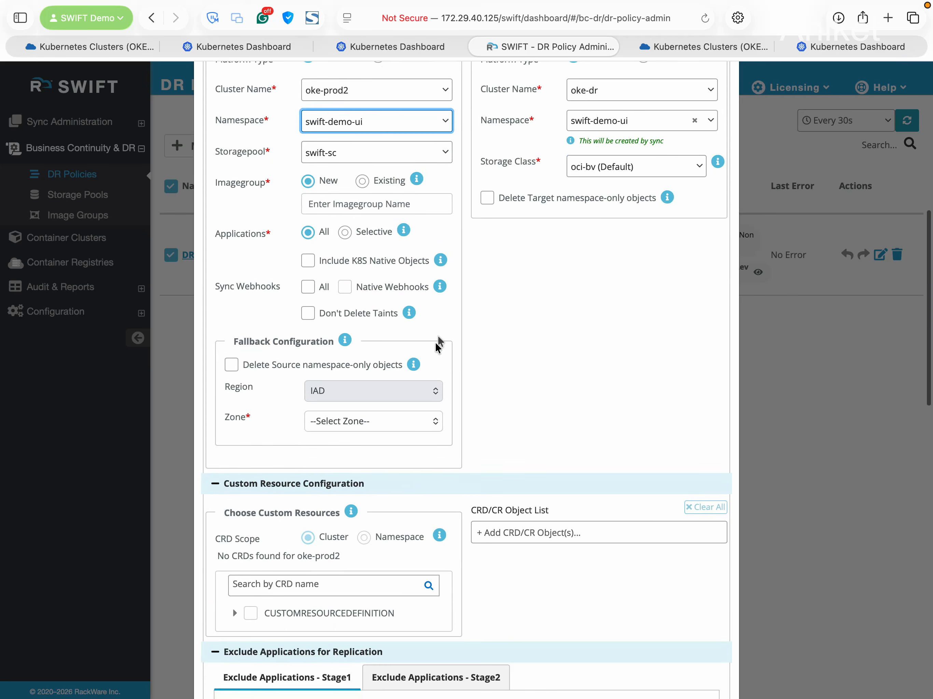
scroll(456, 327, down, 4)
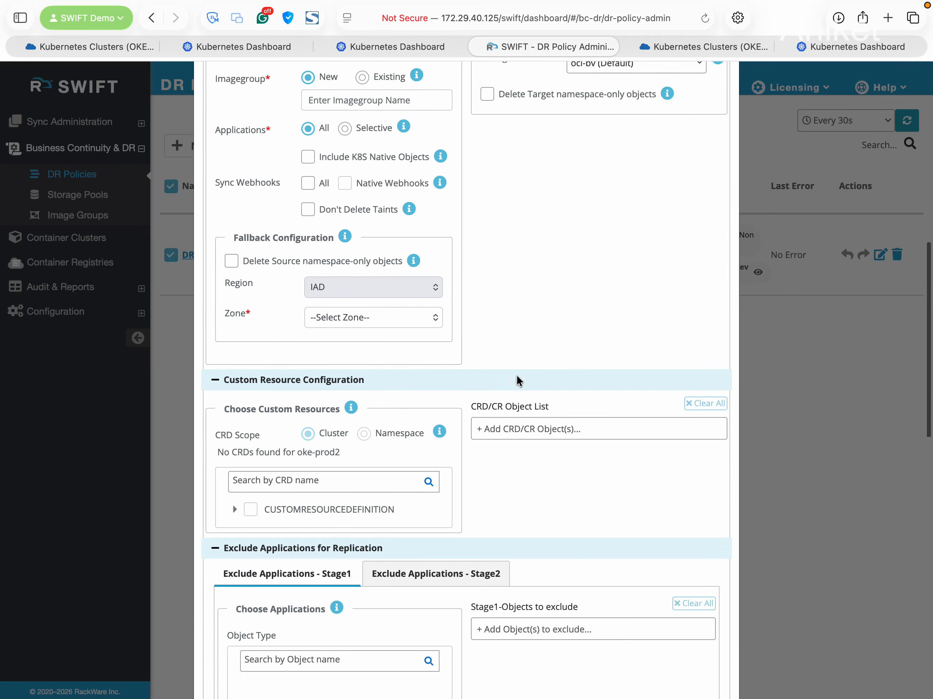
click(351, 264)
click(371, 300)
scroll(524, 343, down, 1)
scroll(524, 342, down, 5)
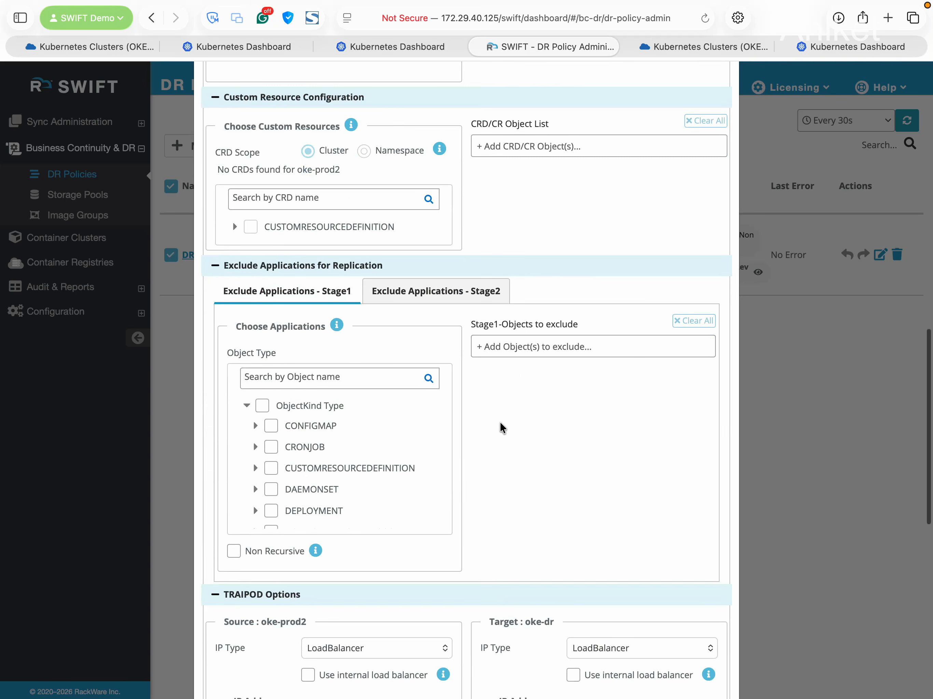
scroll(501, 401, down, 1)
scroll(500, 401, down, 8)
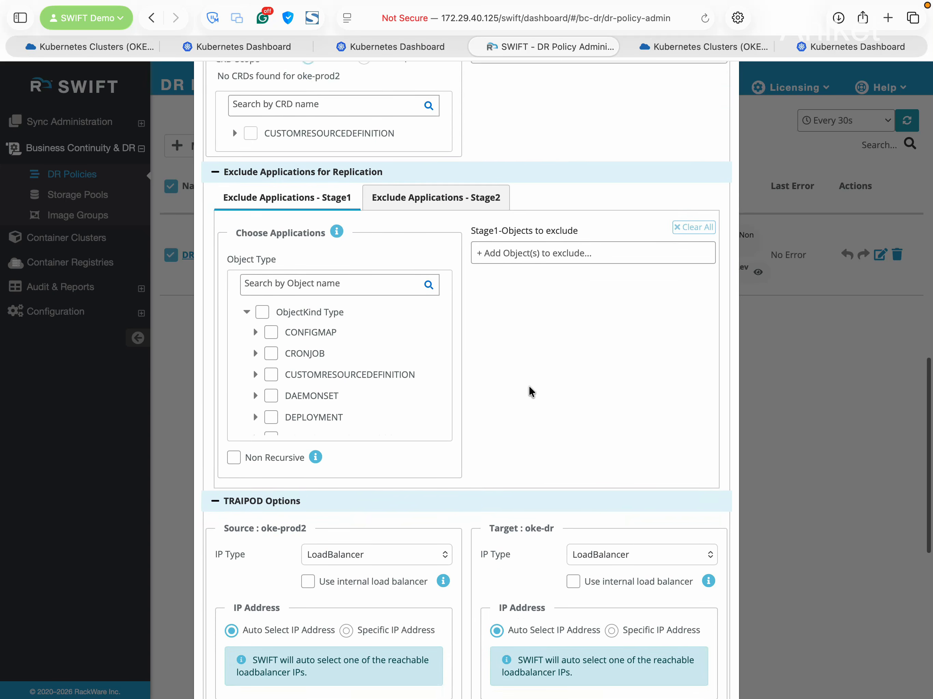
scroll(526, 388, down, 3)
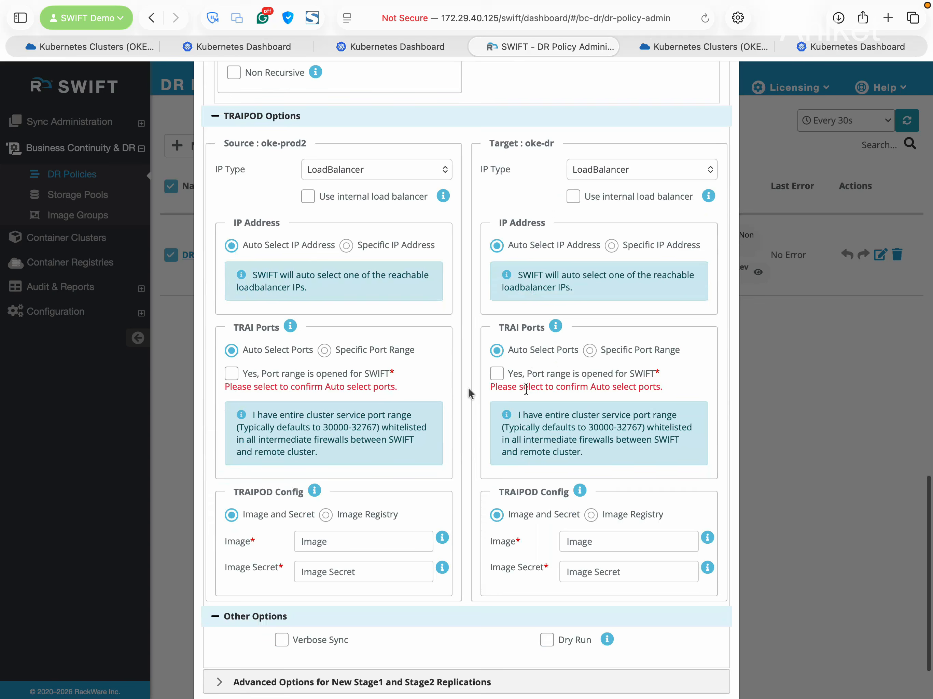
Confirm both port ranges are open and set the target TRAIPOD to the DockerHub image registry
click(246, 376)
click(496, 373)
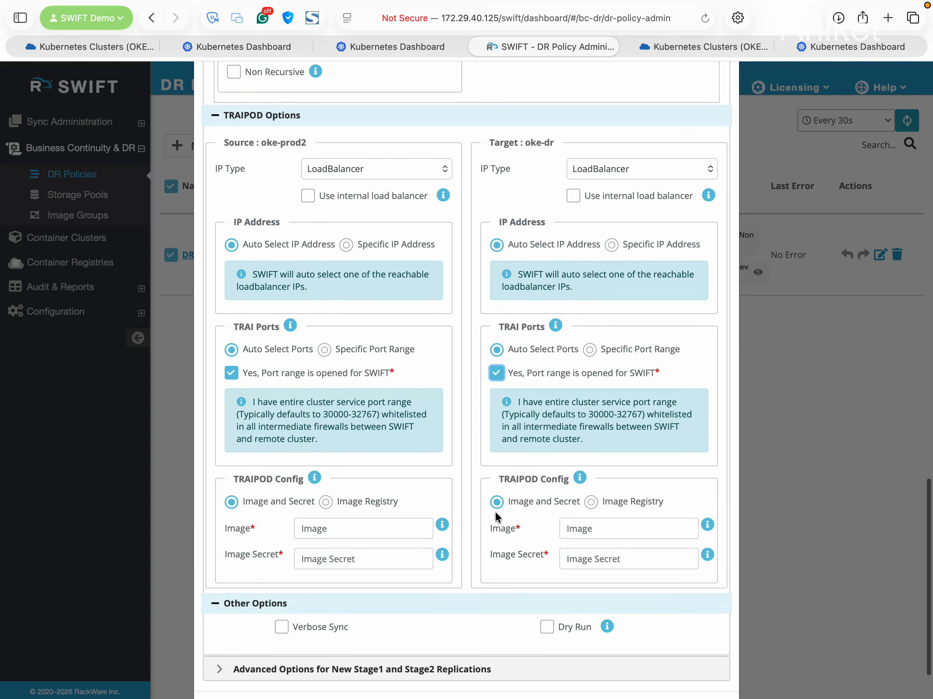
scroll(494, 511, down, 2)
click(628, 432)
click(627, 459)
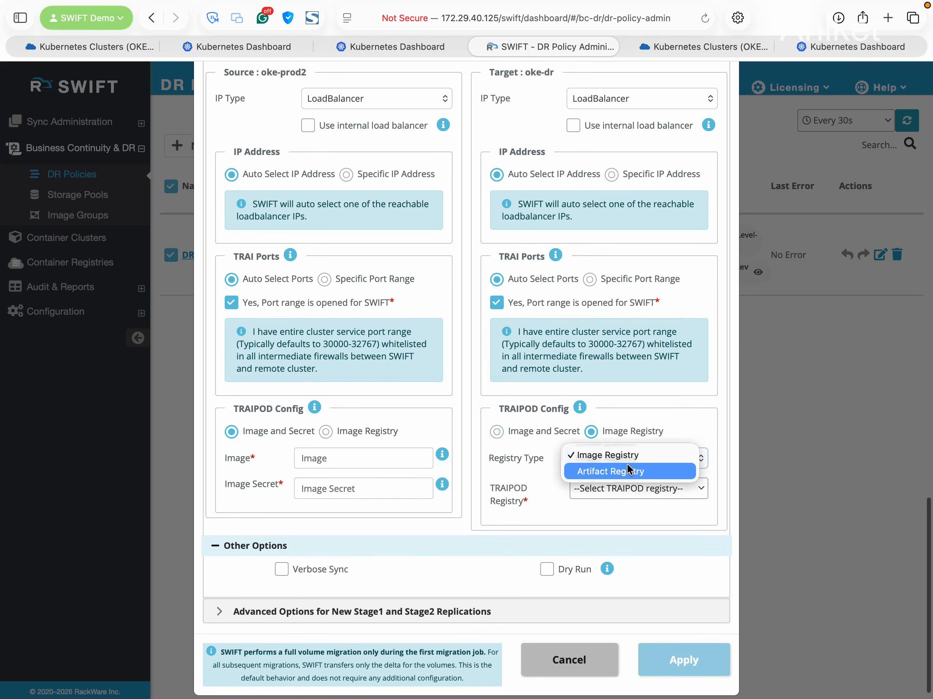
click(623, 456)
click(629, 486)
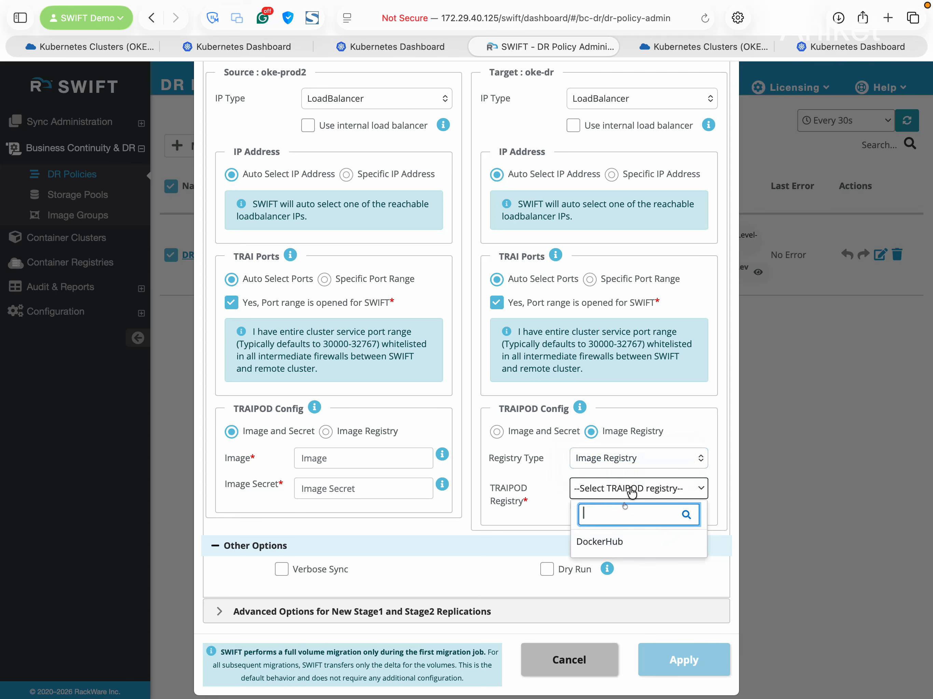
click(641, 544)
scroll(479, 546, down, 1)
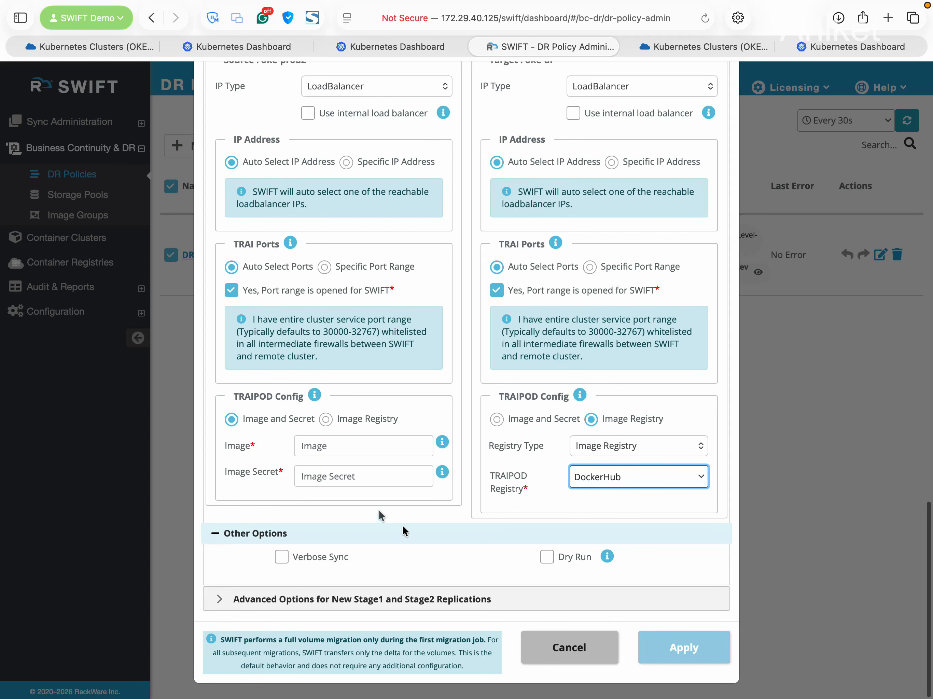
Set the source TRAIPOD to the DockerHub image registry as well
click(326, 420)
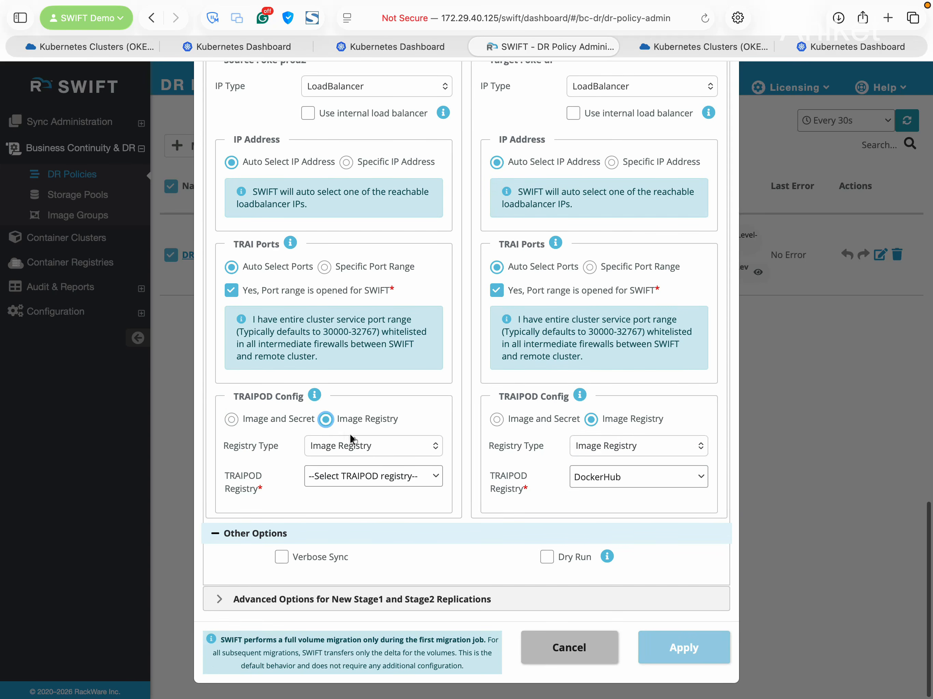
click(379, 441)
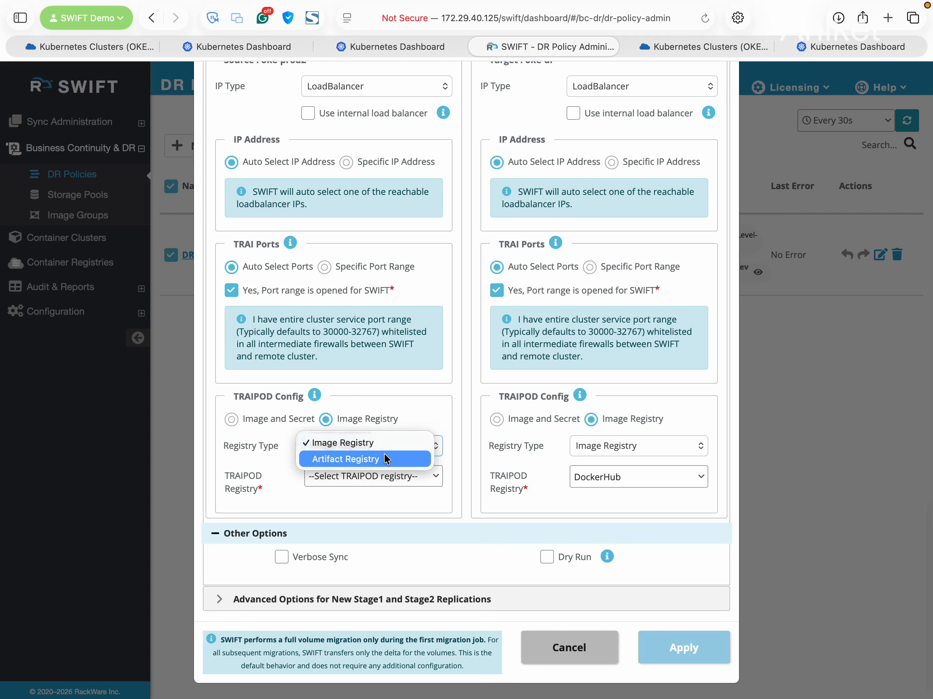
click(383, 448)
click(391, 477)
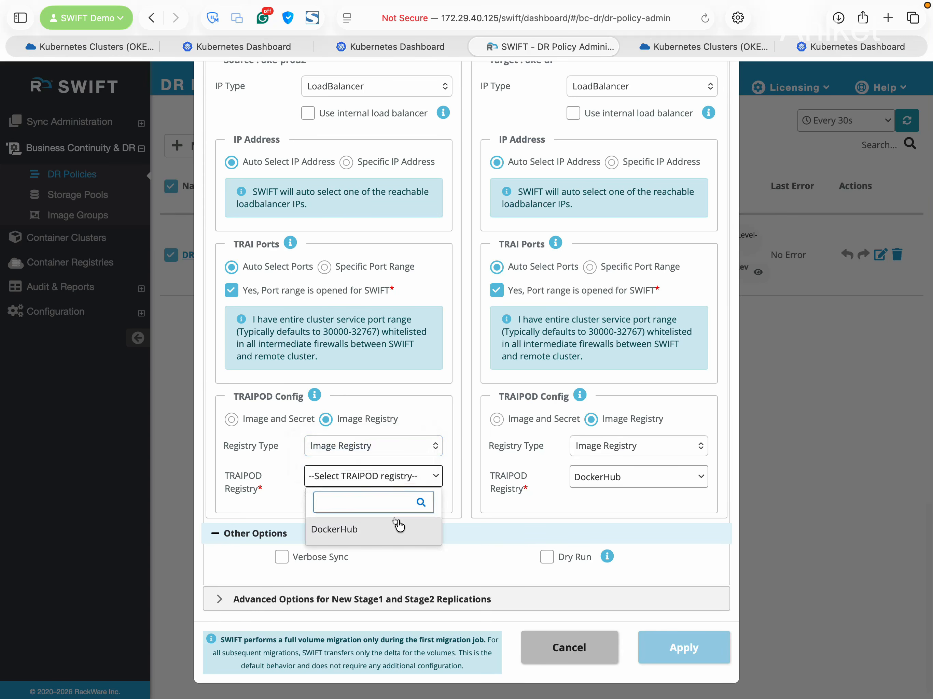
click(389, 527)
scroll(501, 317, up, 15)
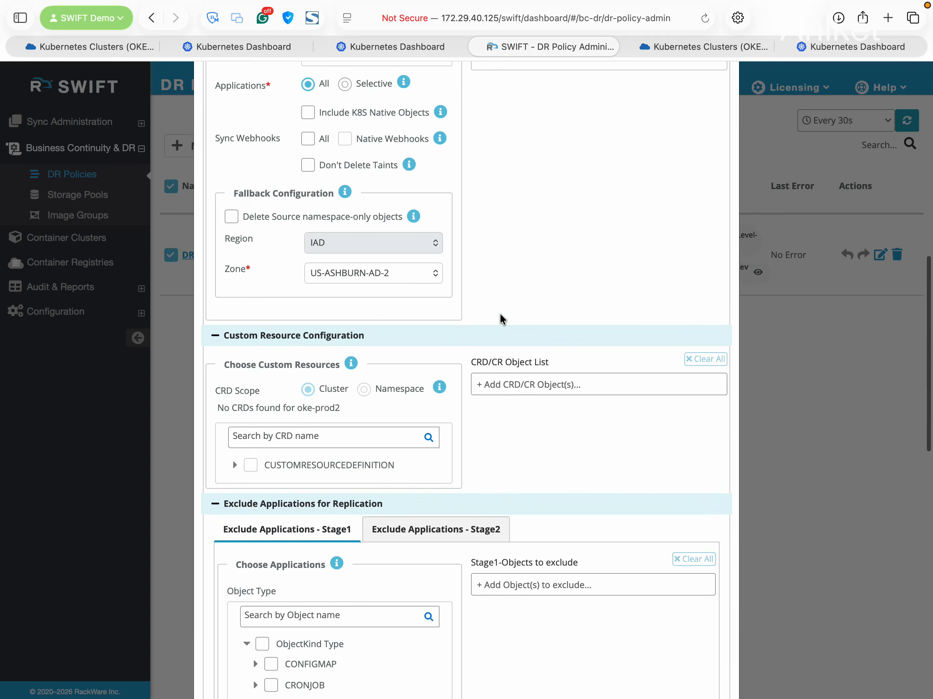
scroll(500, 316, down, 4)
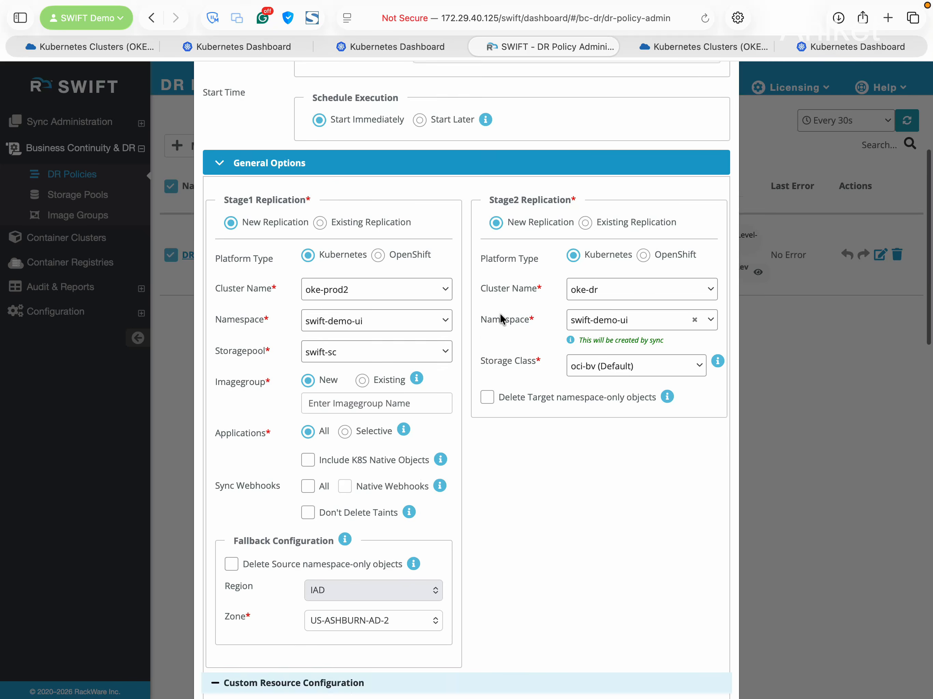
scroll(530, 432, down, 20)
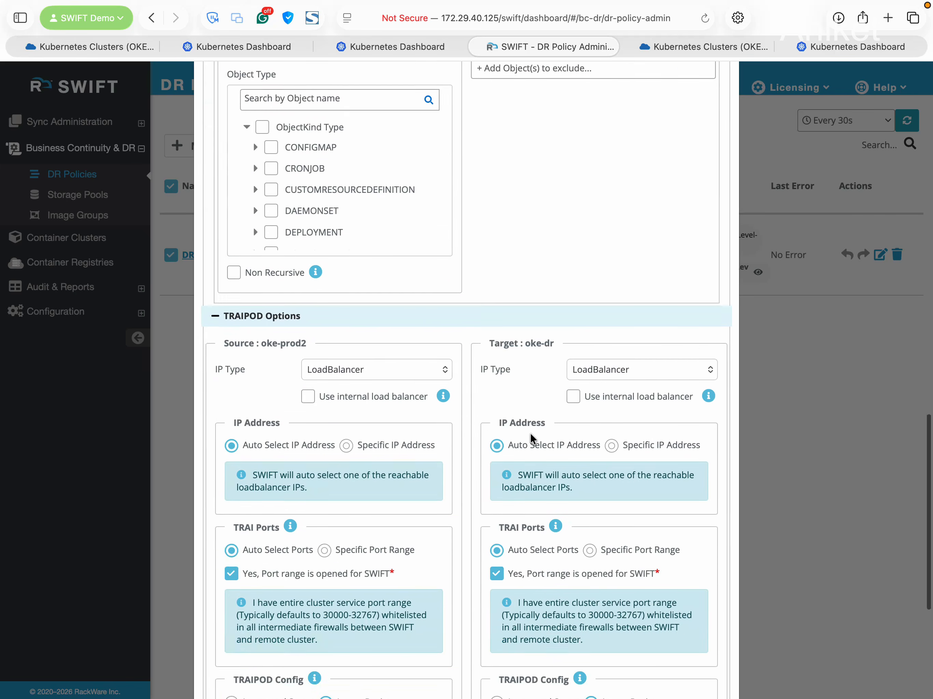
scroll(531, 434, down, 3)
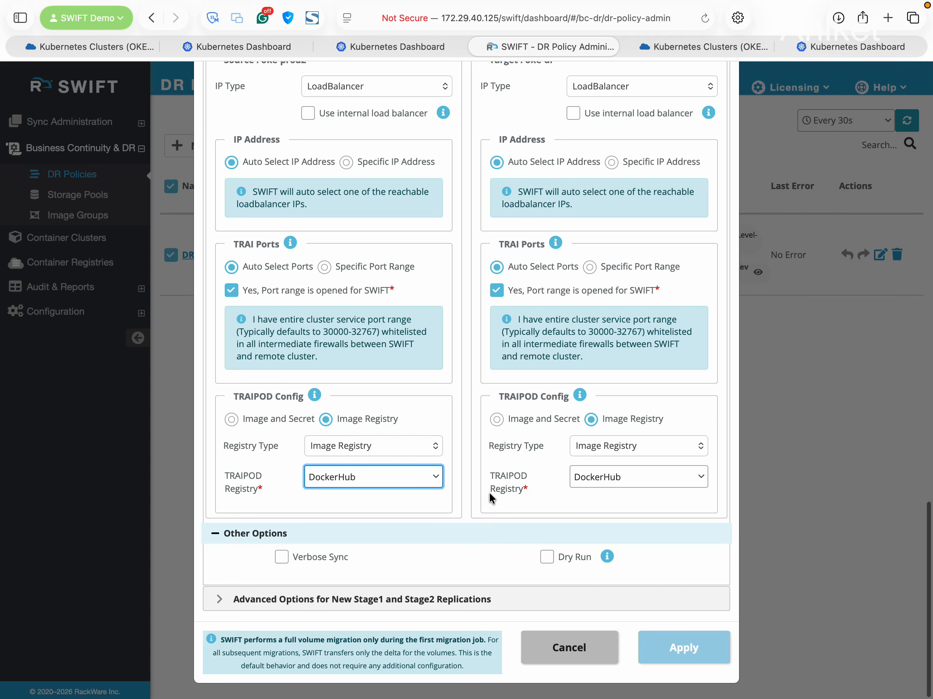
scroll(489, 492, up, 10)
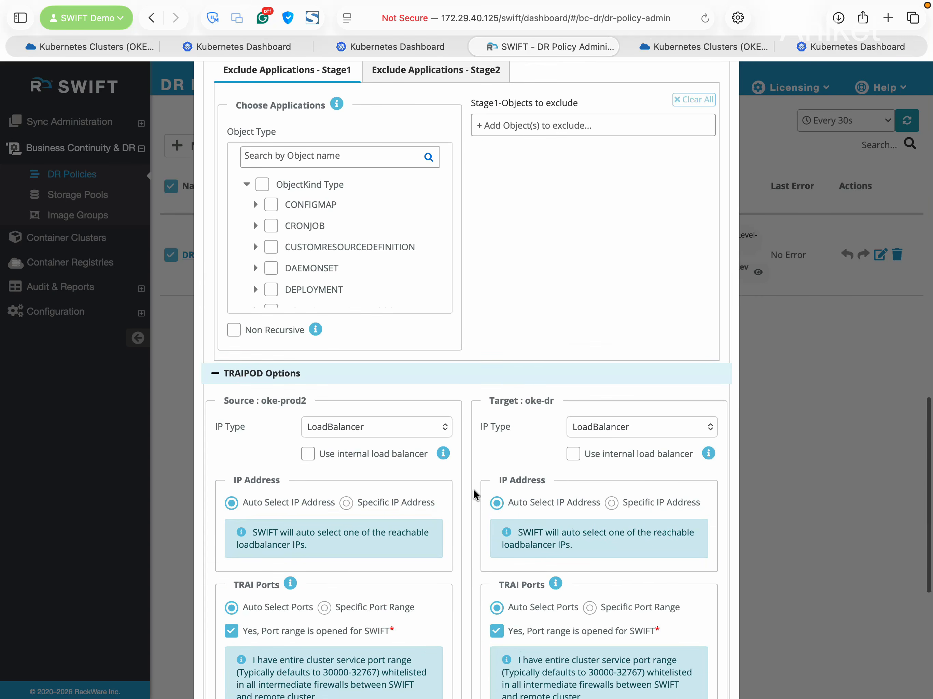
scroll(473, 489, up, 12)
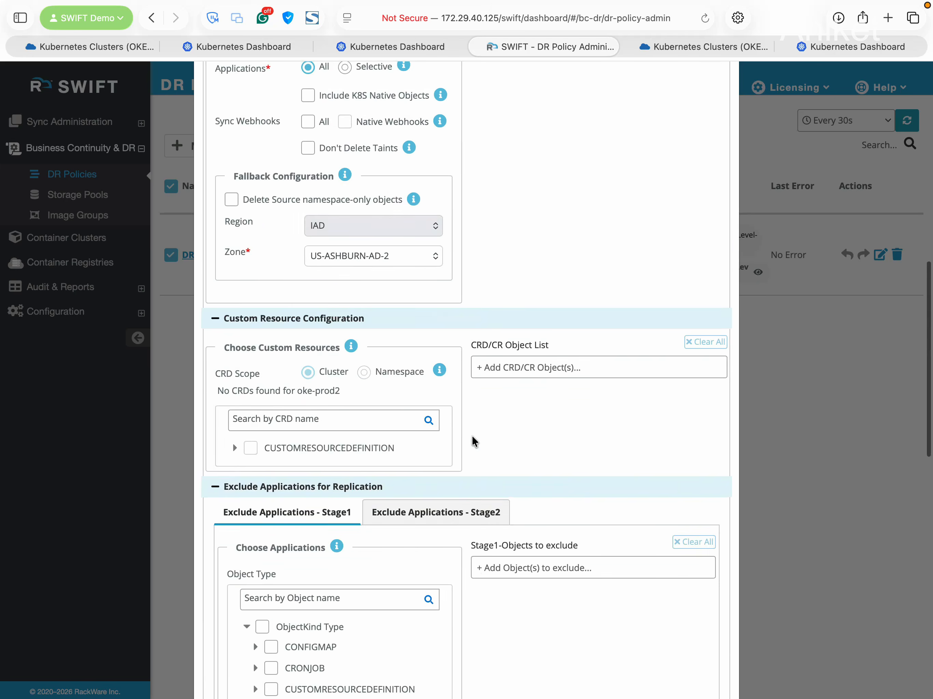
scroll(472, 434, up, 9)
Enter SWIFT-UI-Backups as the new Stage1 image group name and review the dialog
click(419, 362)
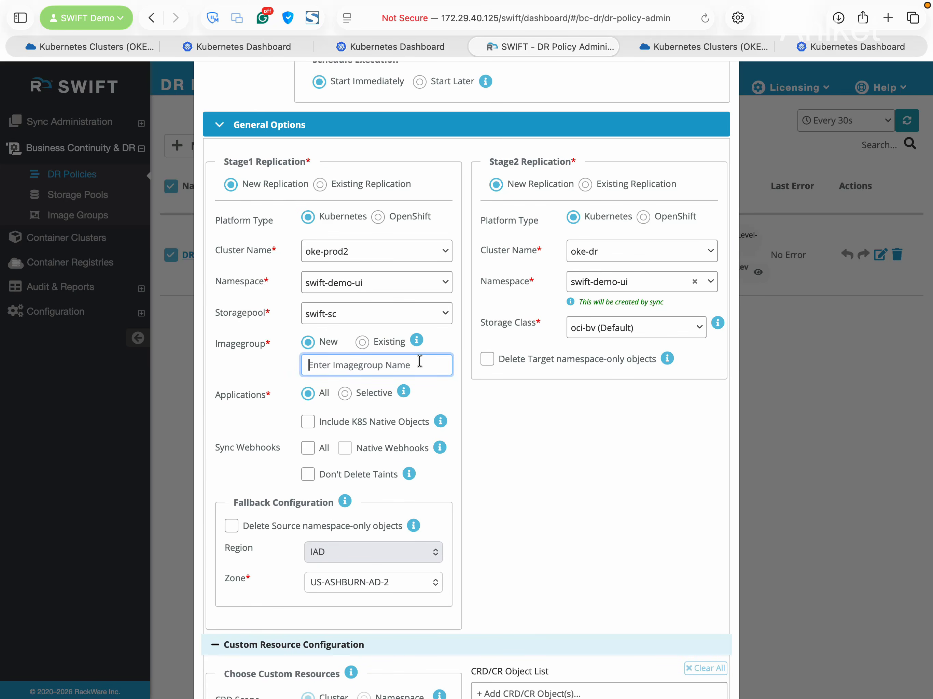
text(SWIFT-UI-Backups)
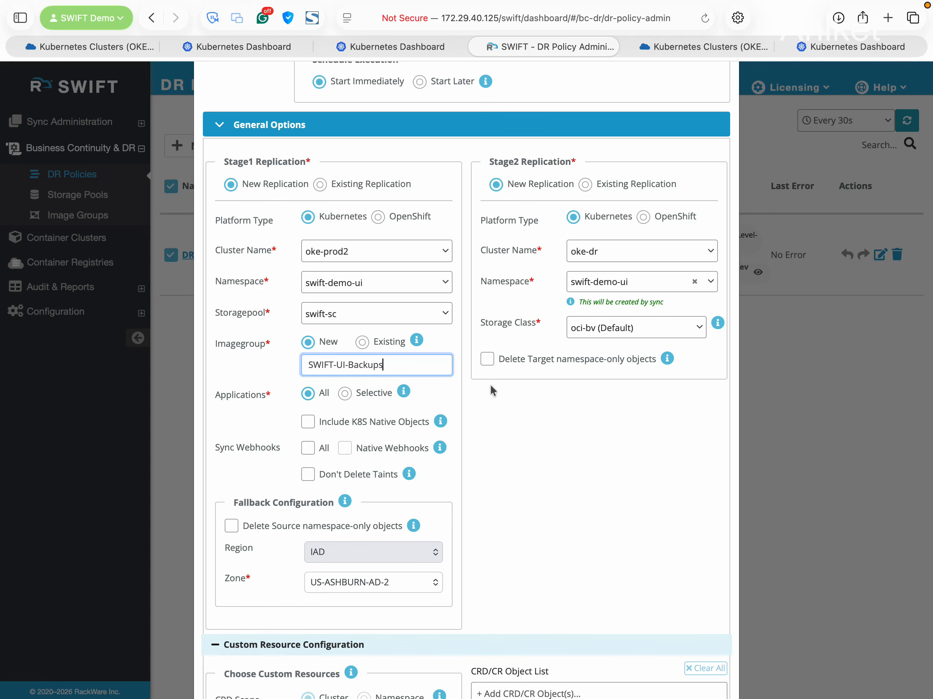
scroll(626, 443, down, 20)
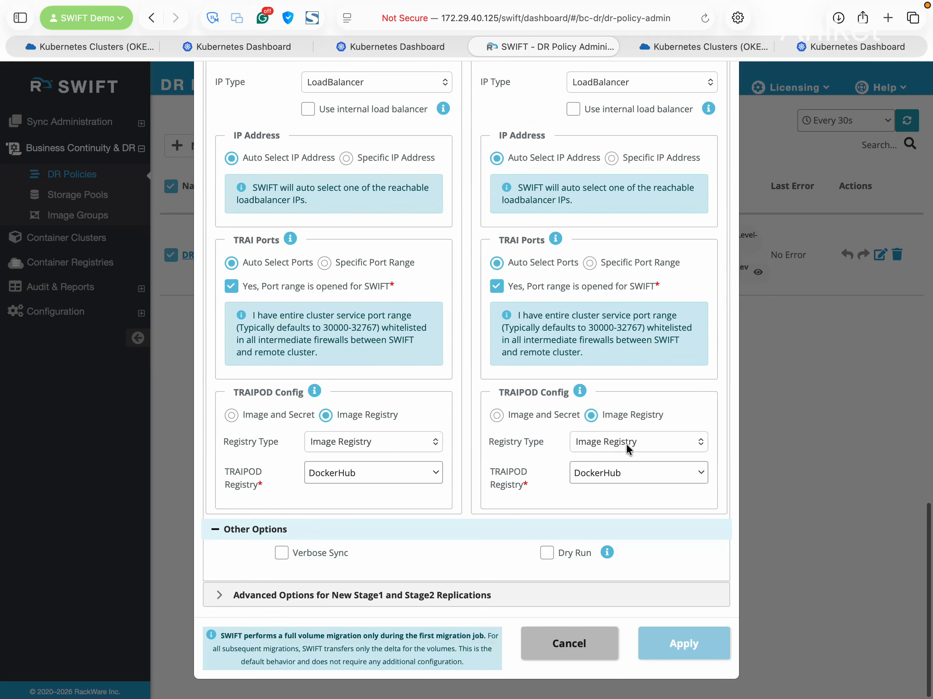
scroll(462, 442, up, 2)
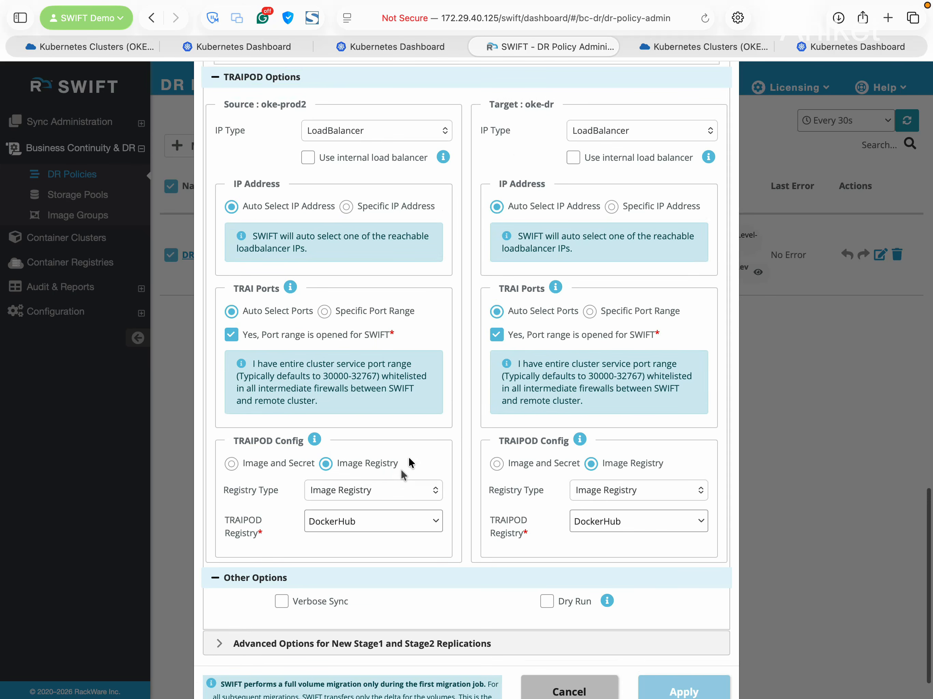
scroll(462, 441, up, 10)
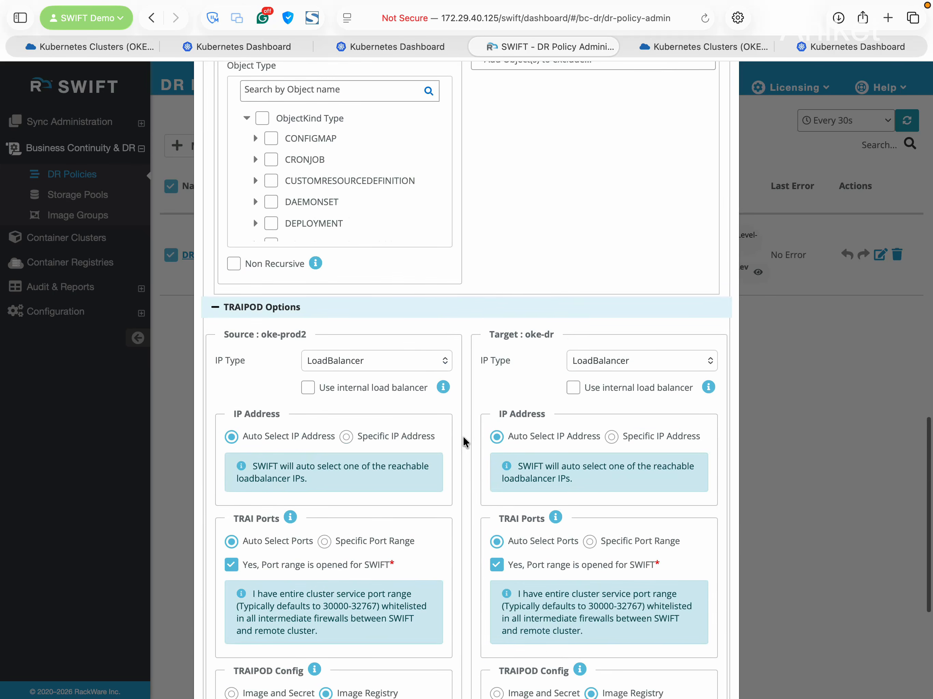
scroll(463, 435, up, 10)
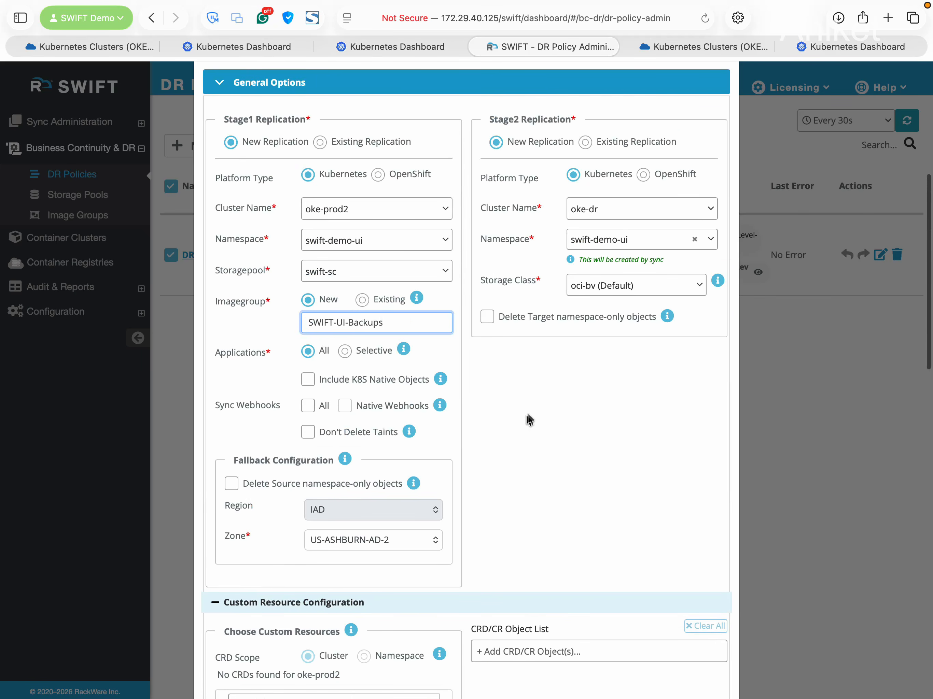
scroll(431, 377, up, 8)
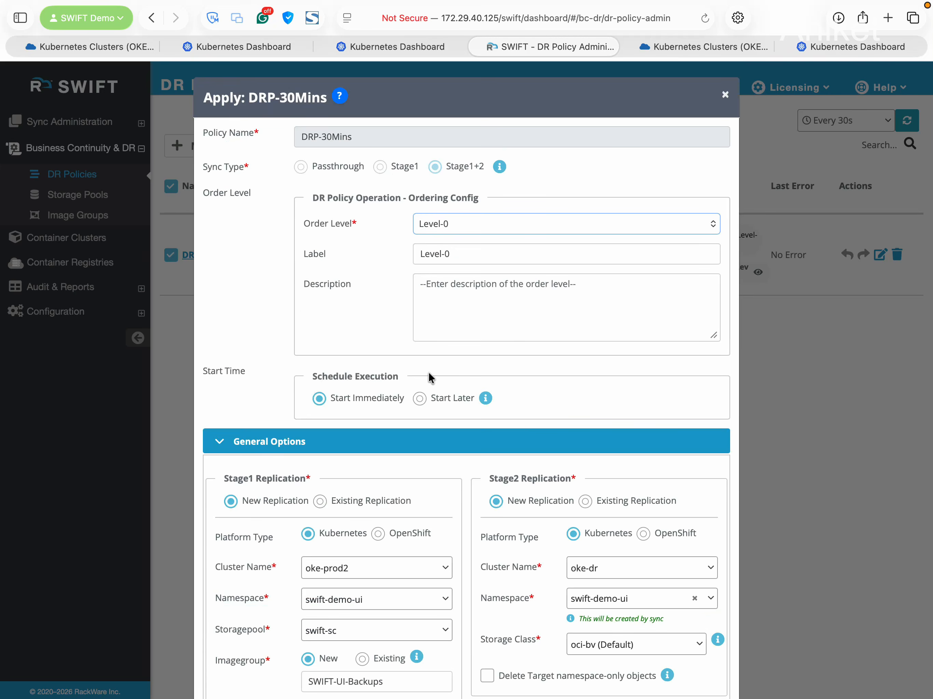
scroll(431, 383, down, 5)
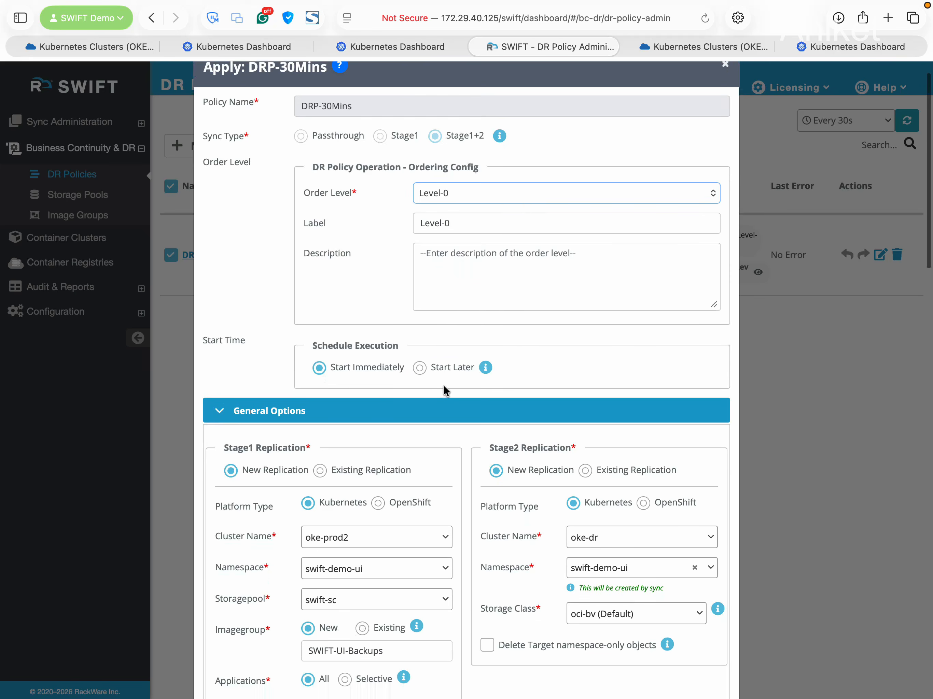
scroll(443, 383, up, 3)
scroll(444, 384, up, 2)
click(475, 195)
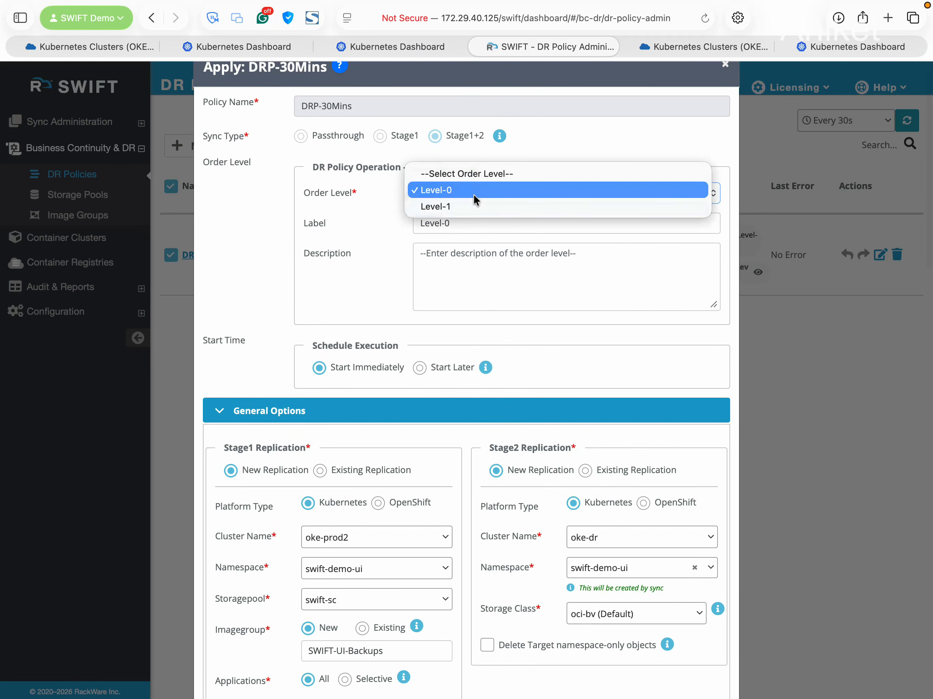
click(385, 274)
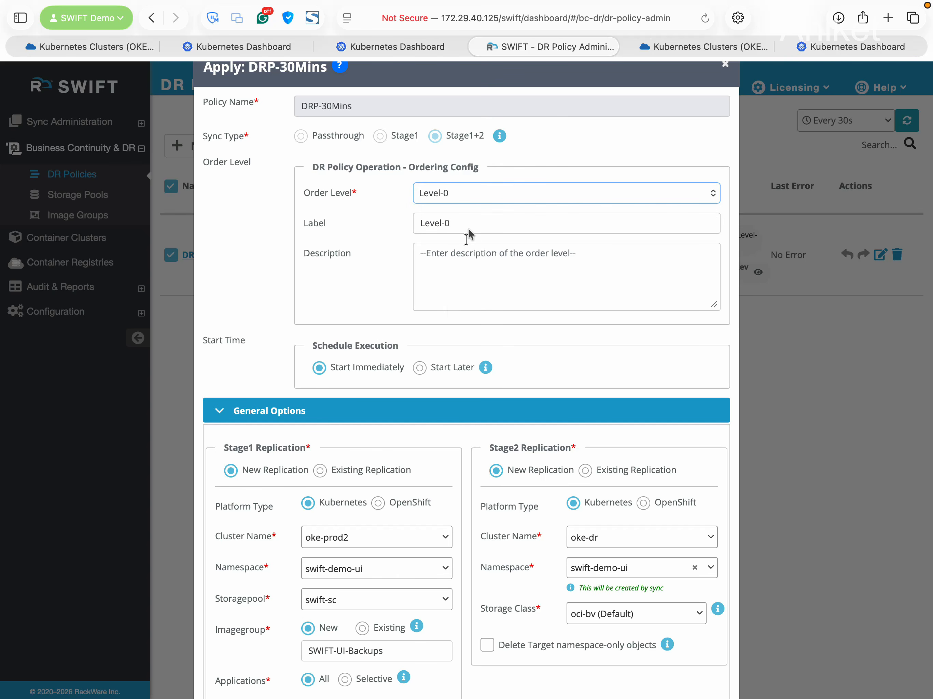
click(462, 194)
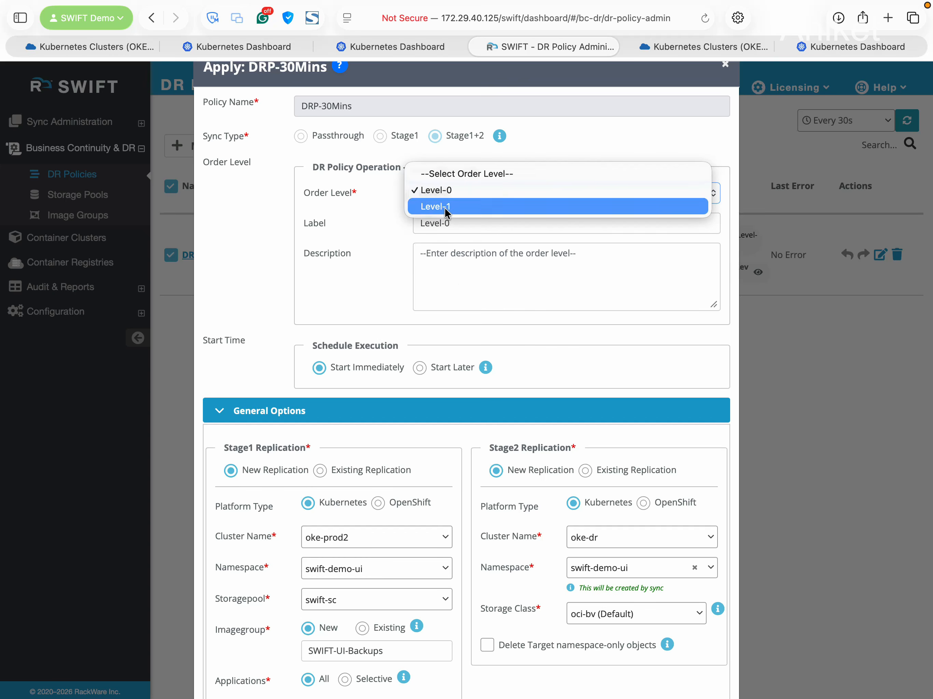
click(393, 269)
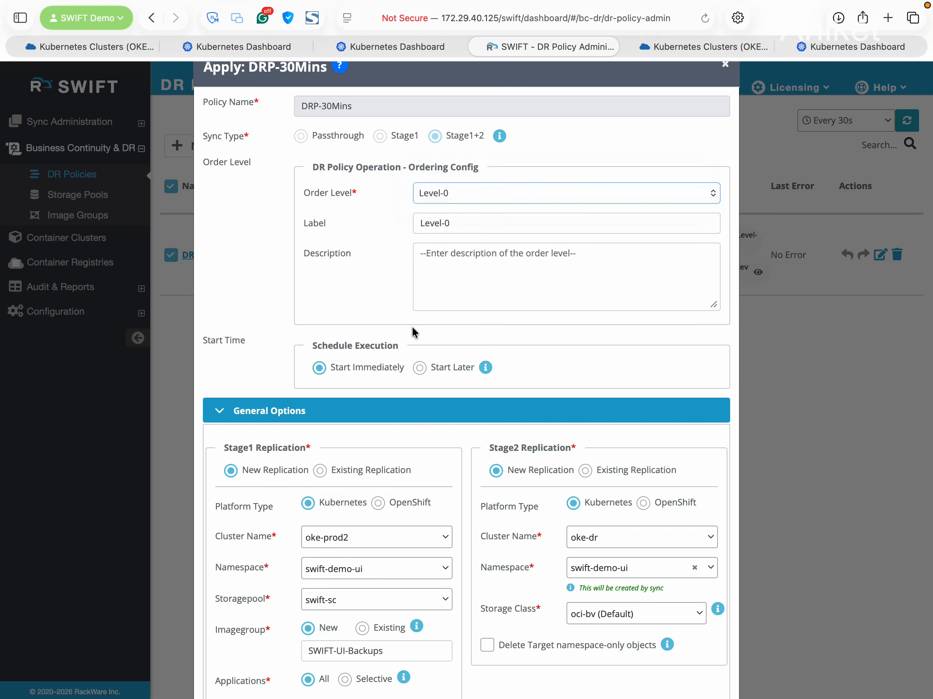
click(456, 195)
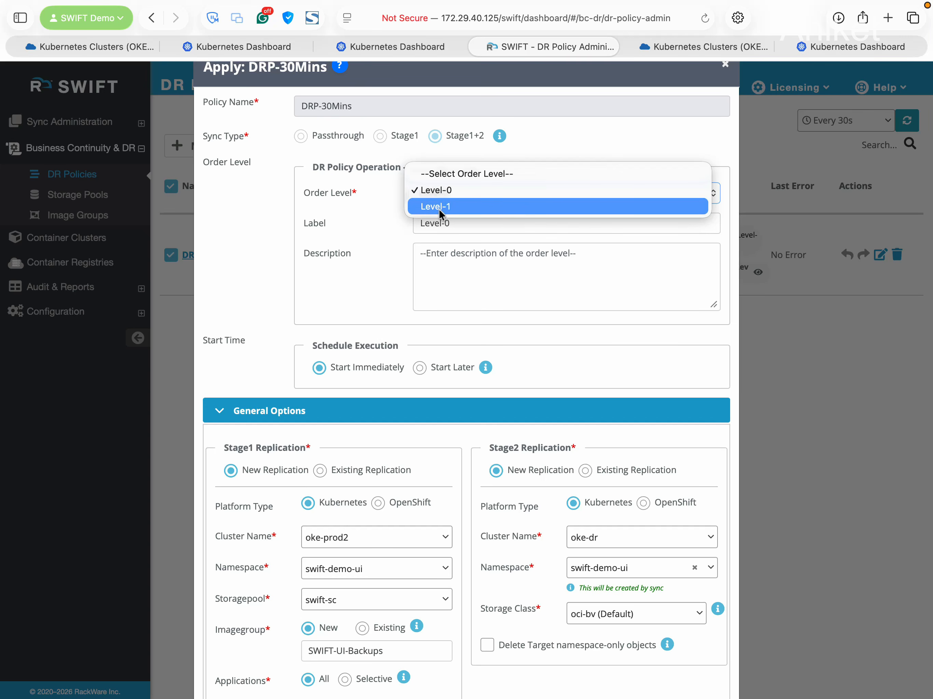
click(384, 278)
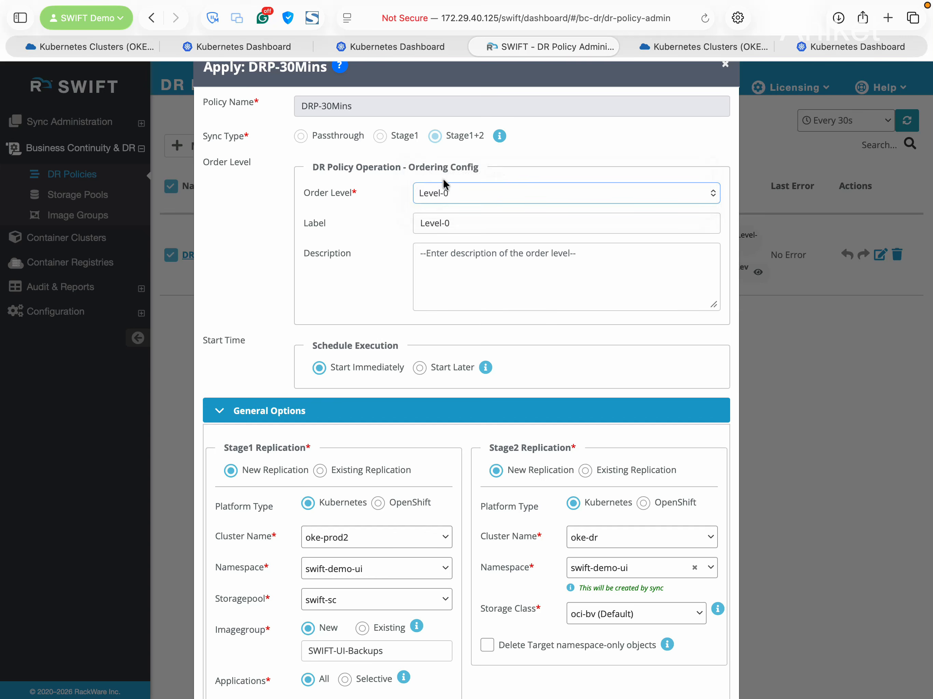
click(447, 193)
Apply the DRP-30Mins policy from the bottom of the Apply dialog
scroll(373, 291, down, 10)
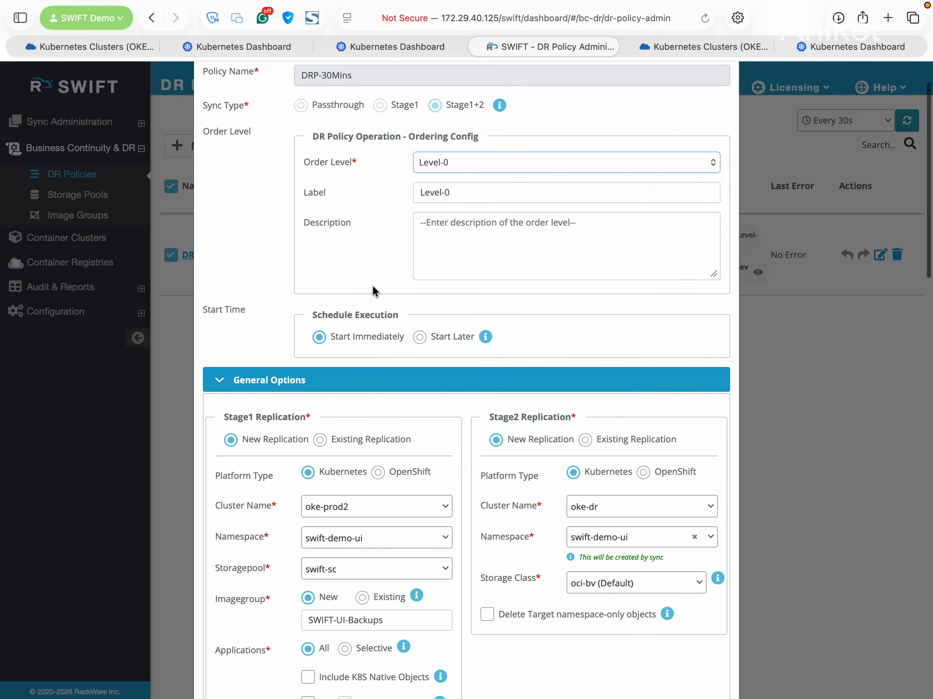
scroll(512, 367, down, 15)
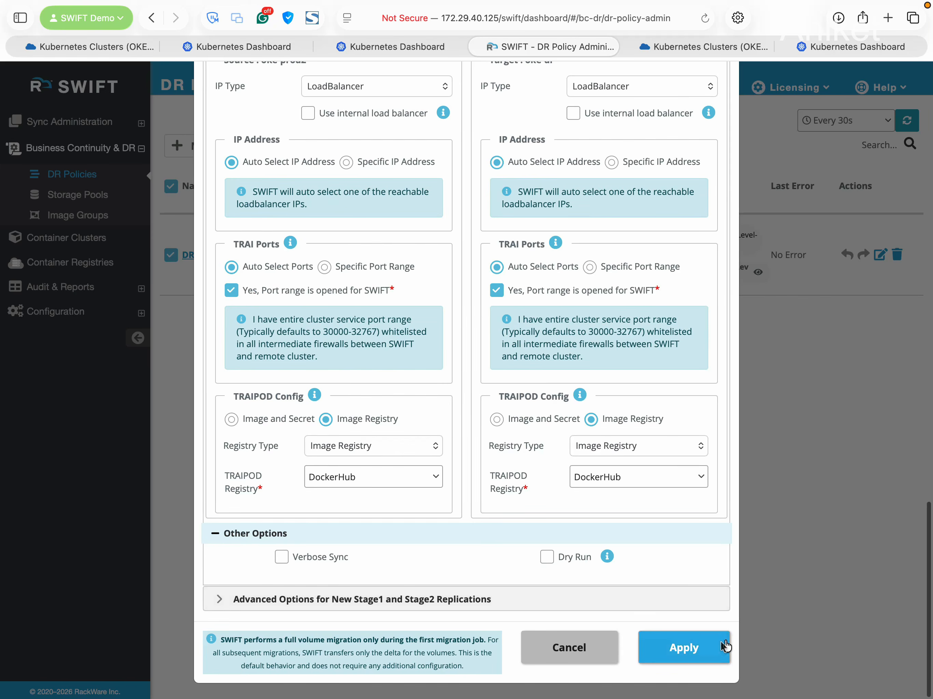
click(702, 654)
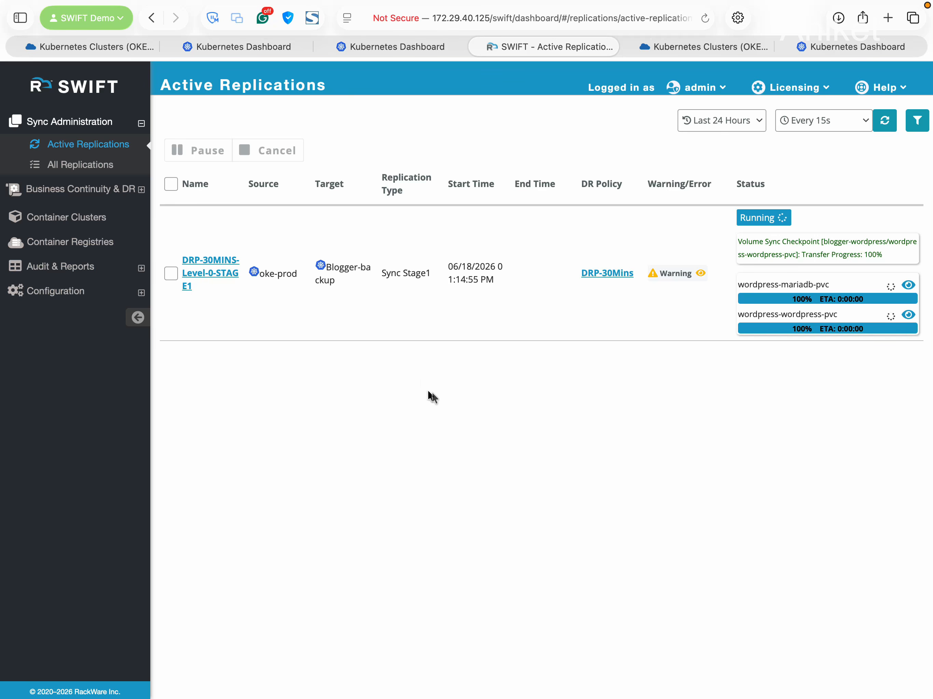
Refresh active replications, then list All Replications to see the new Stage2 runs to oke-dr
click(884, 121)
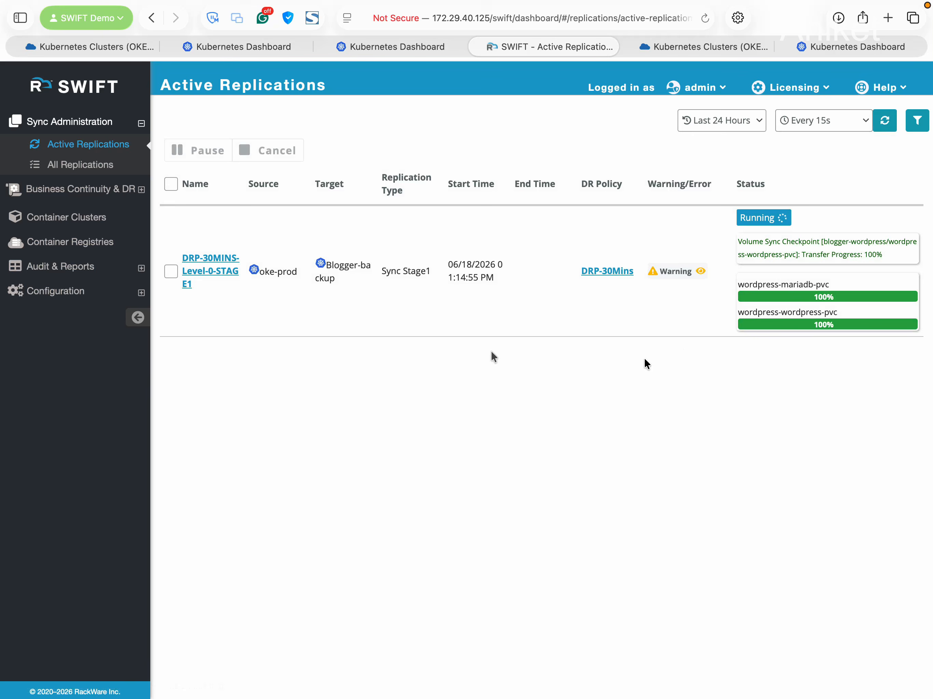
click(80, 164)
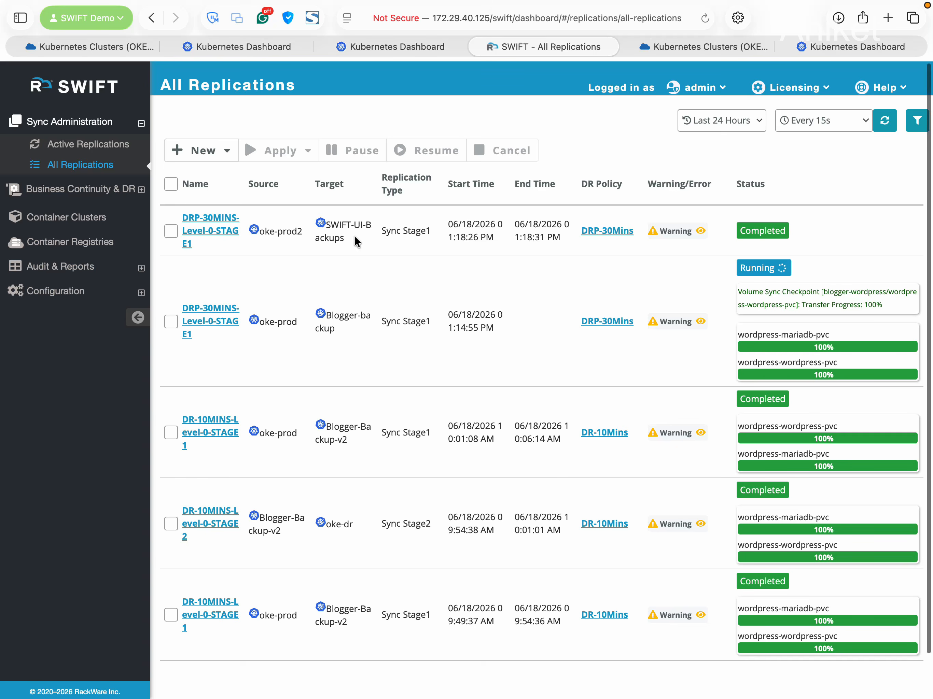
drag(358, 243, 322, 220)
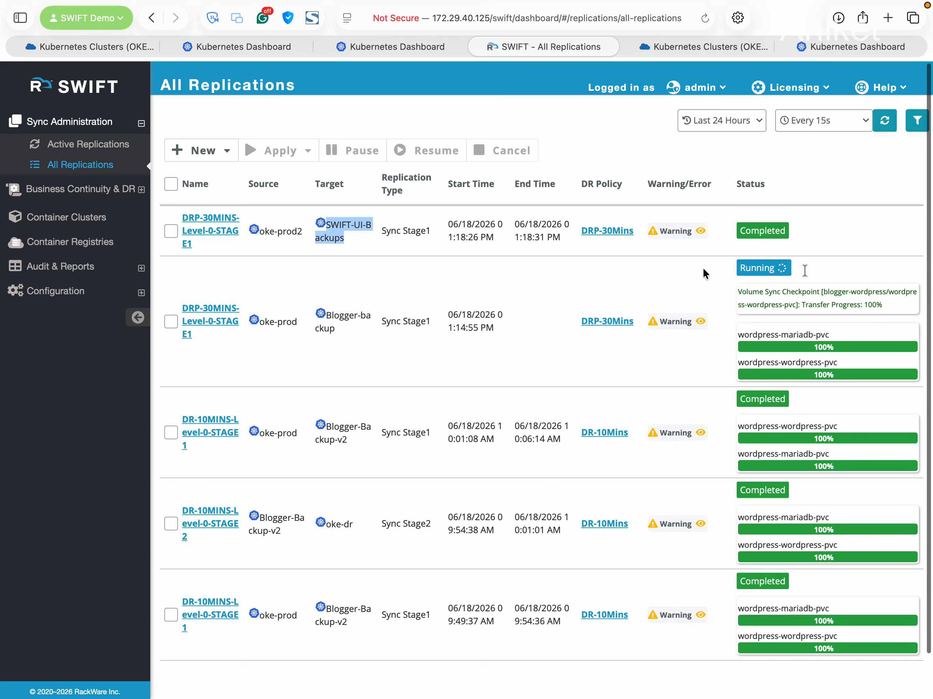
click(798, 303)
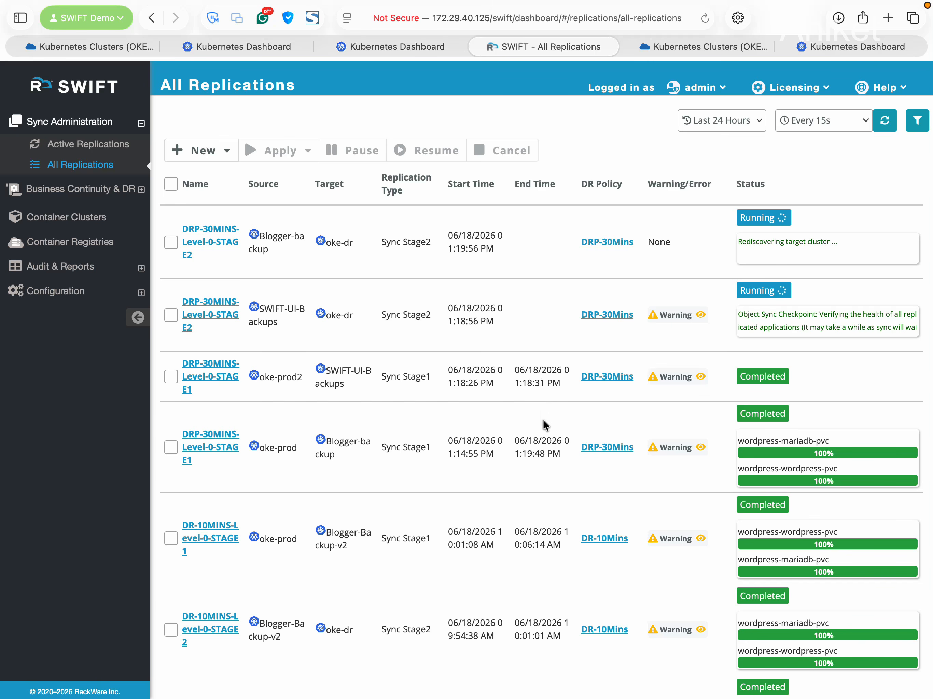
Review replication 67's sync progress, object and data sync statistics, then return to All Replications
click(209, 444)
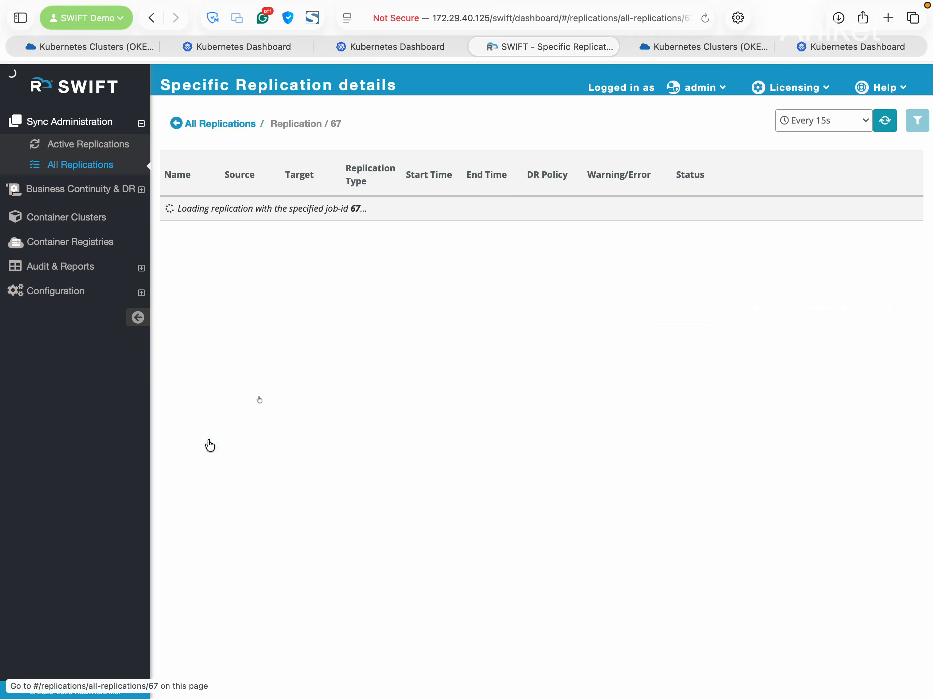
click(500, 305)
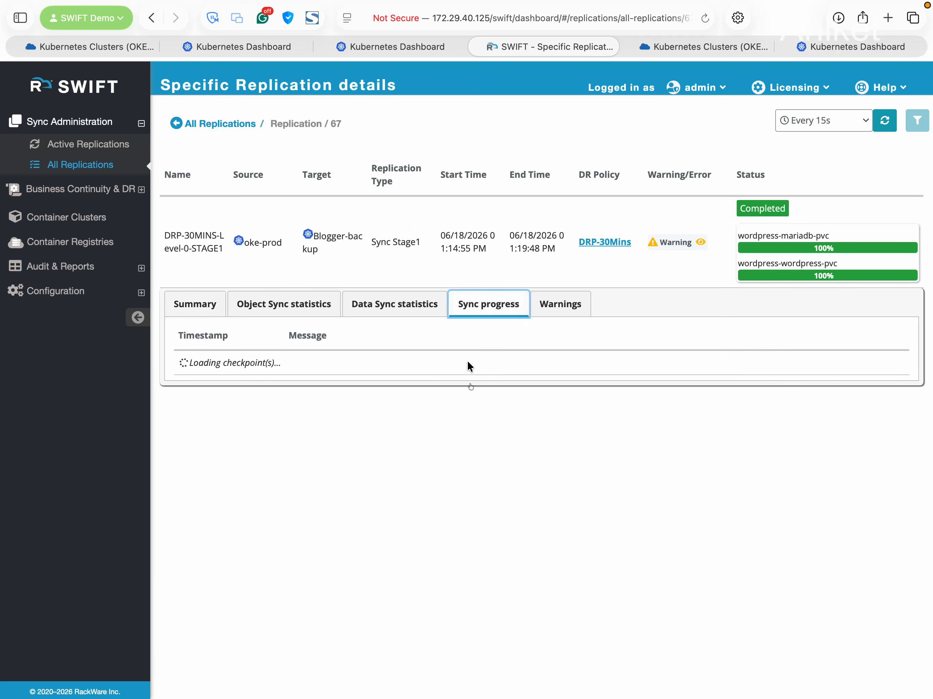
scroll(474, 390, down, 5)
click(319, 307)
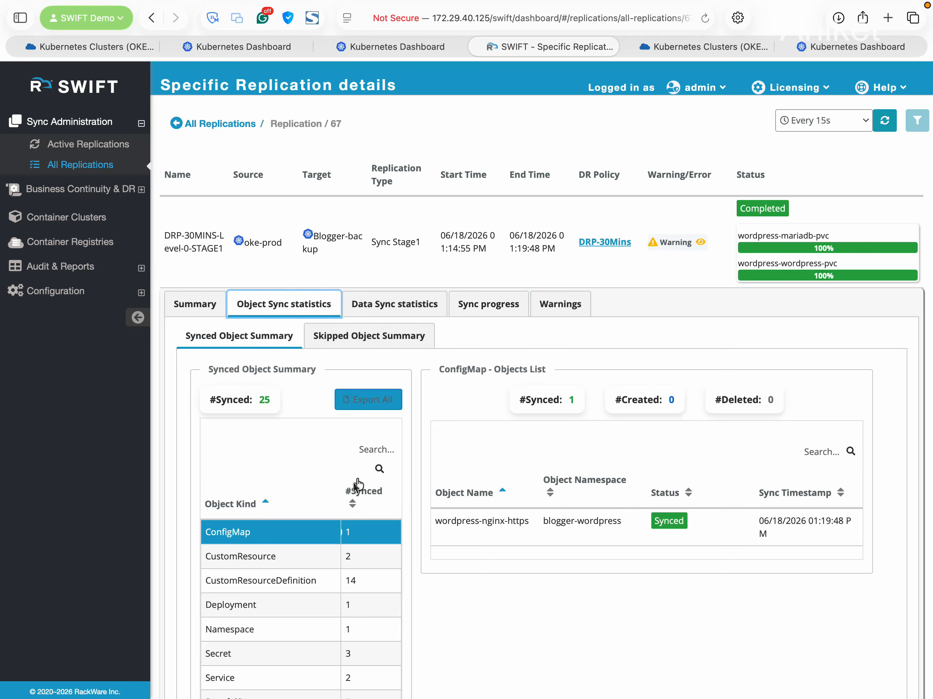
scroll(339, 510, down, 1)
scroll(339, 511, down, 2)
click(270, 545)
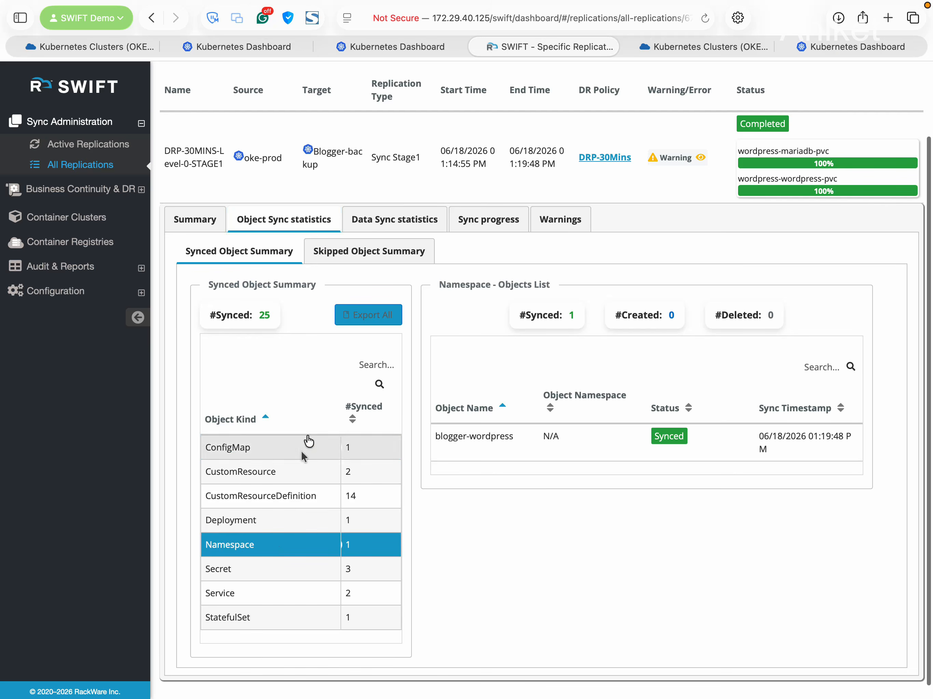
click(360, 220)
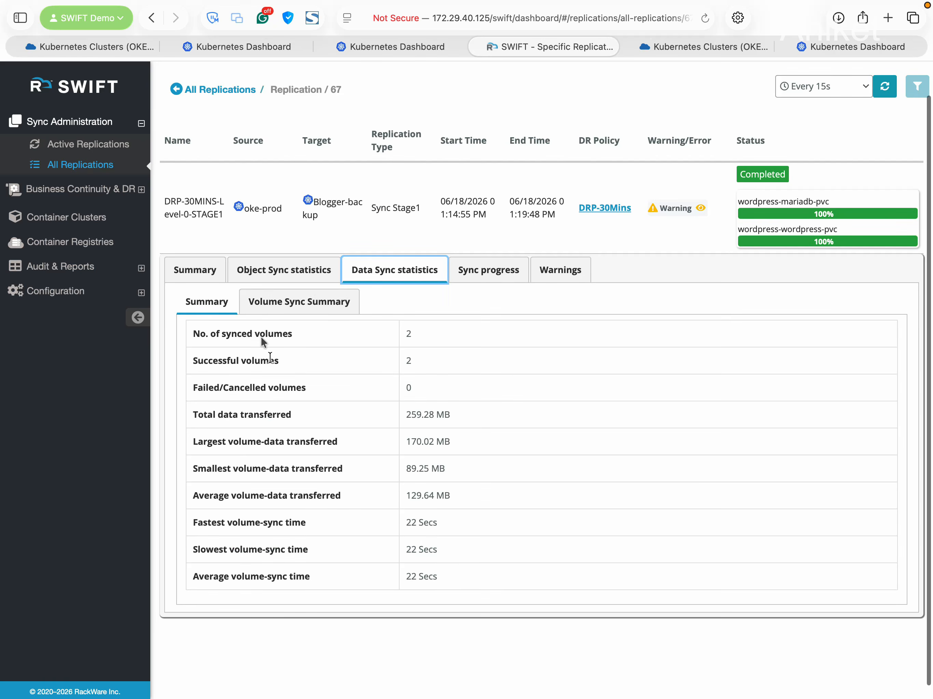
click(301, 303)
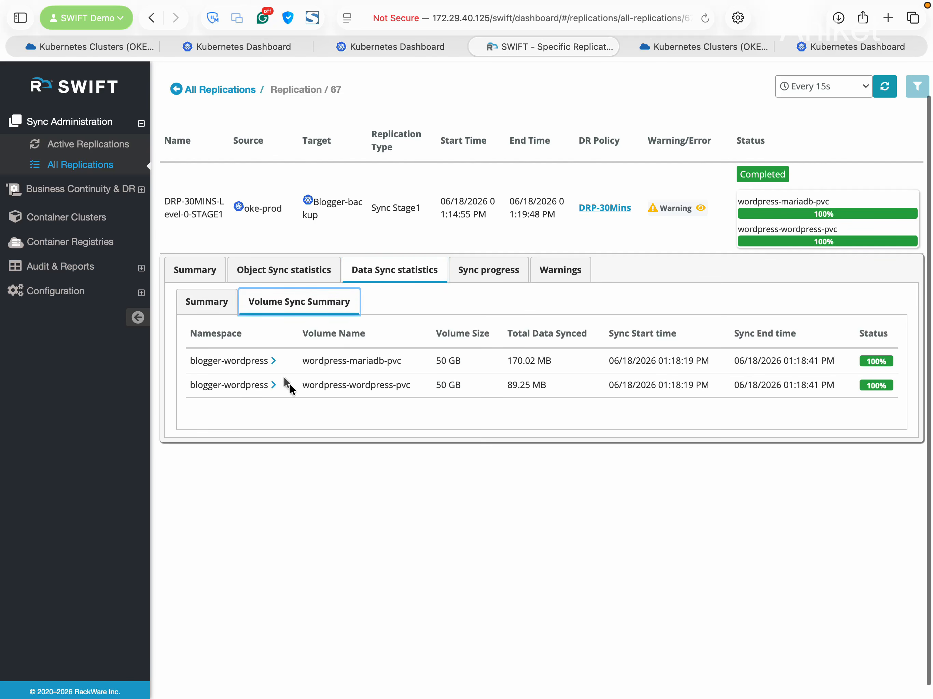
scroll(270, 198, up, 2)
click(220, 125)
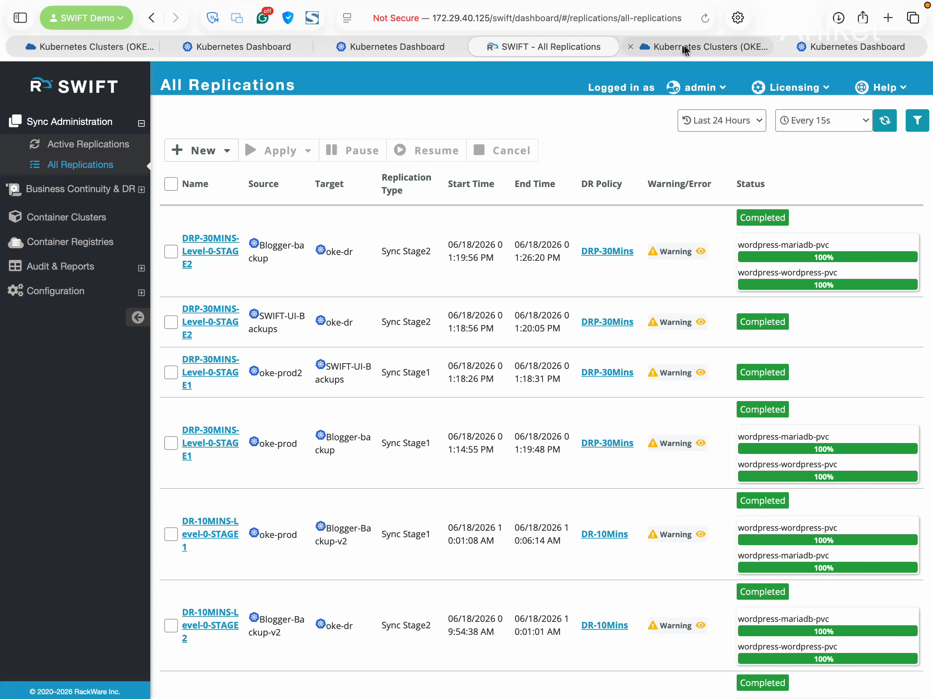
Filter the Kubernetes Dashboard to blogger-wordpress and view its workloads
click(841, 45)
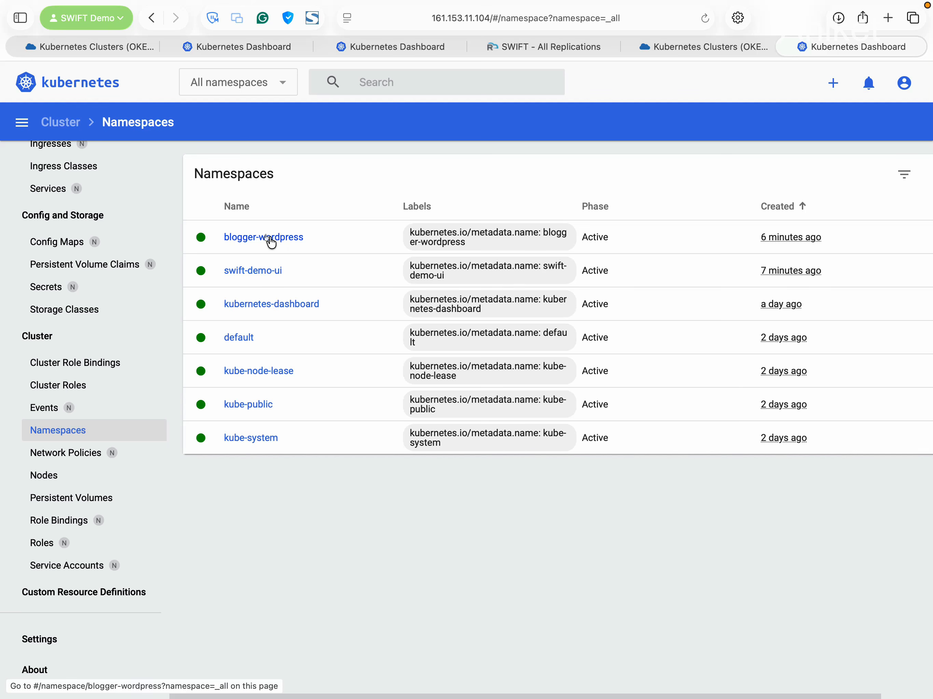
click(259, 83)
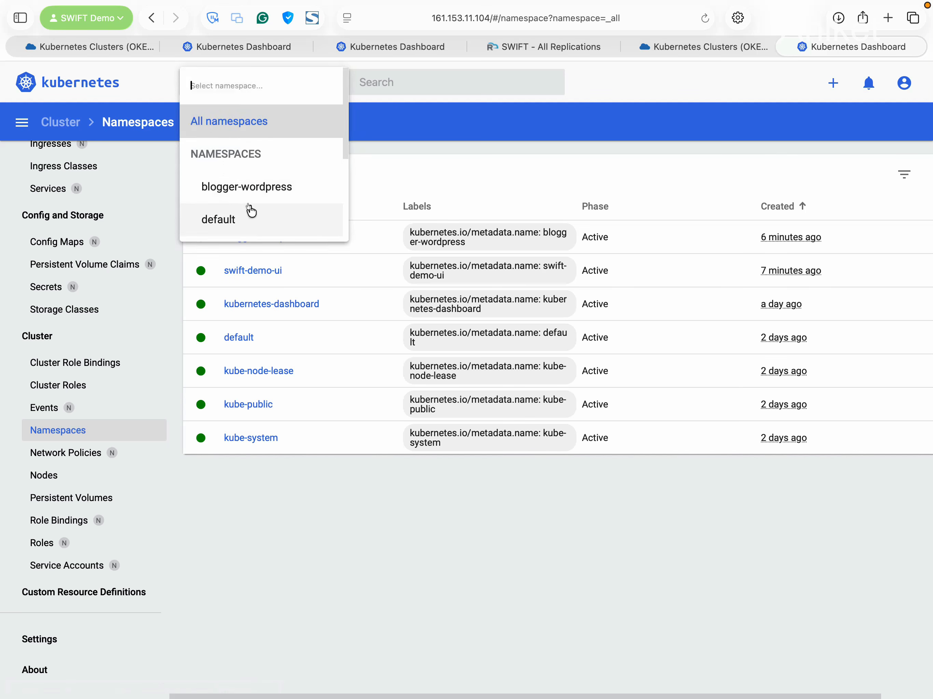
scroll(256, 212, down, 1)
click(269, 152)
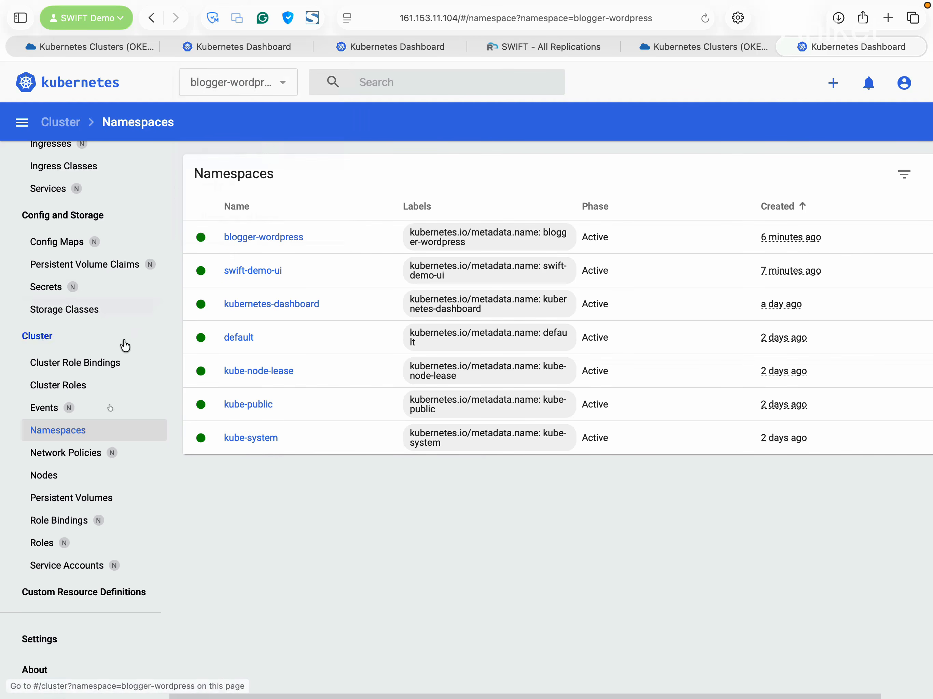
scroll(102, 412, up, 6)
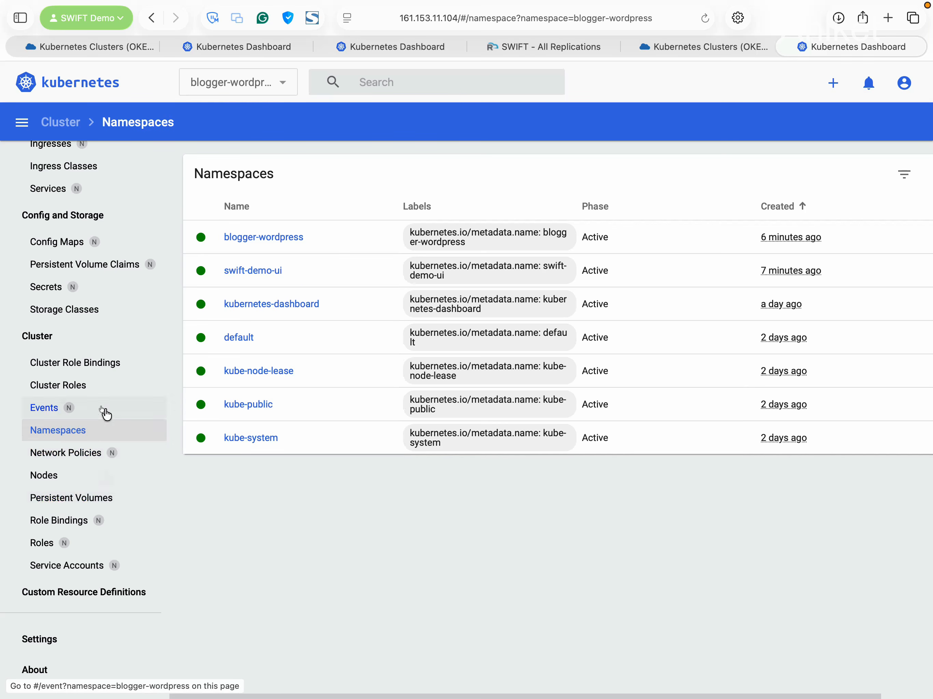
click(46, 170)
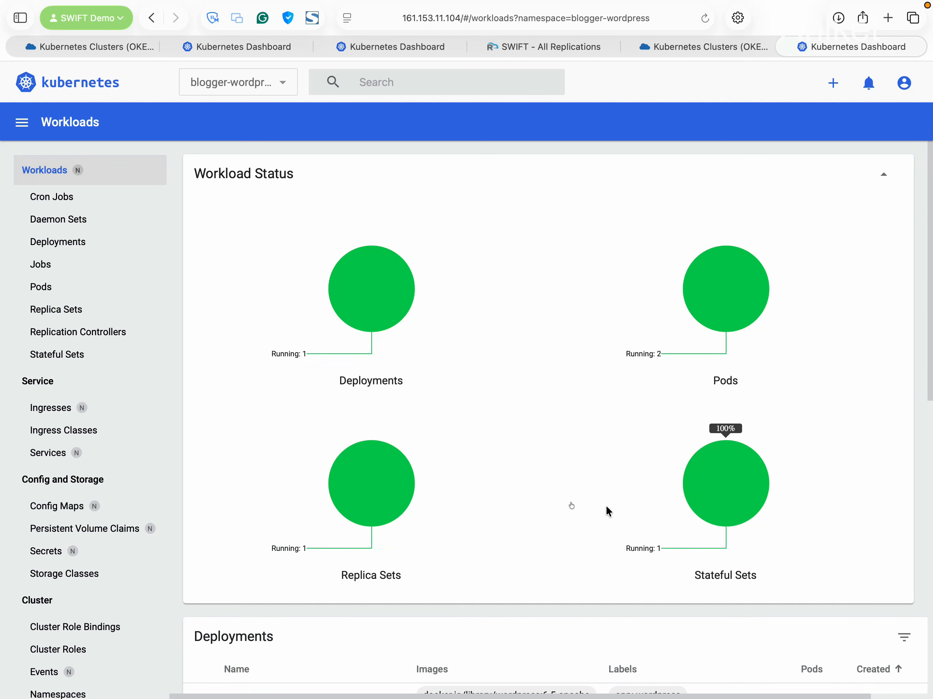
scroll(544, 498, down, 3)
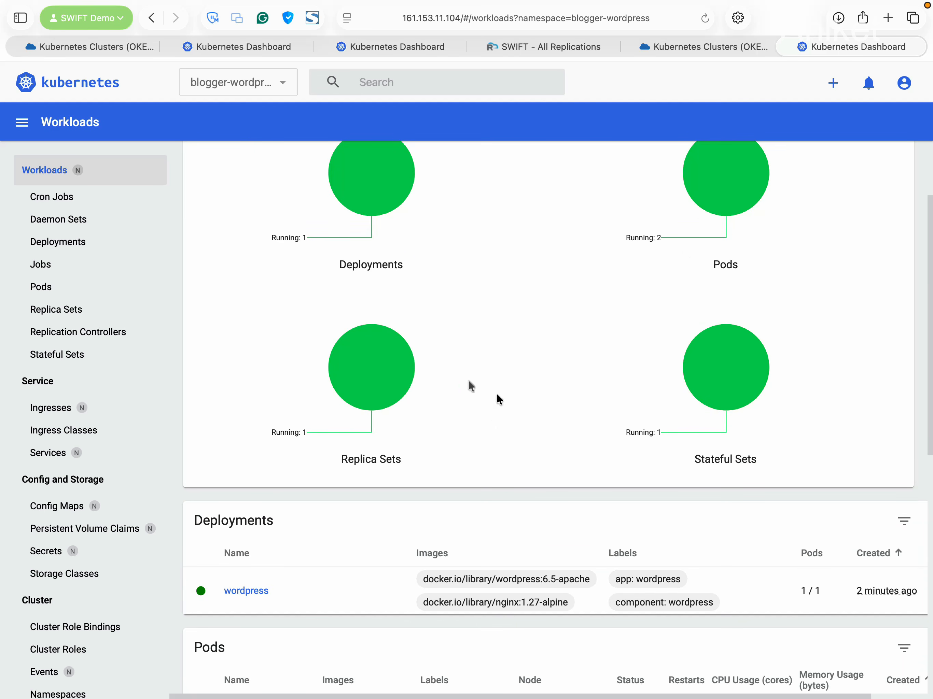
scroll(436, 379, down, 1)
scroll(436, 378, down, 10)
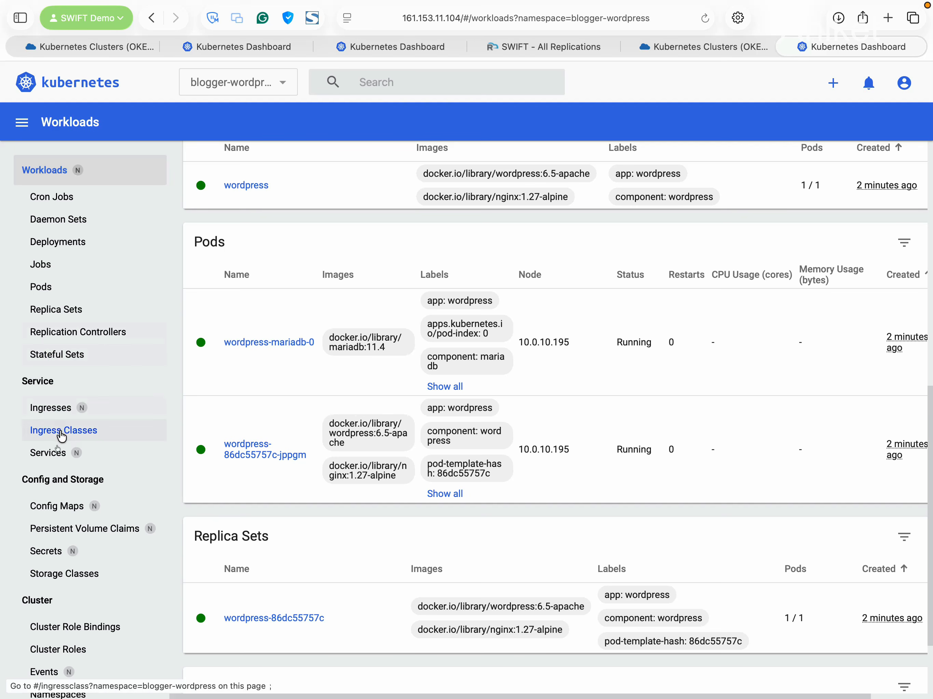
Check its services, config maps, secrets and oci-bv volume claims, ending on Services
click(56, 456)
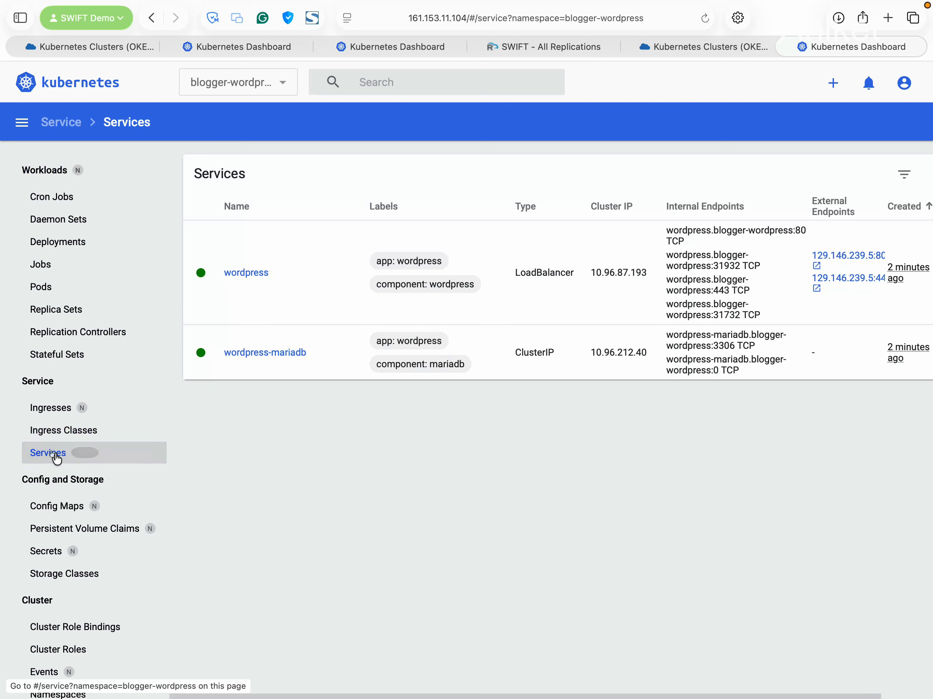
click(51, 506)
scroll(59, 487, down, 2)
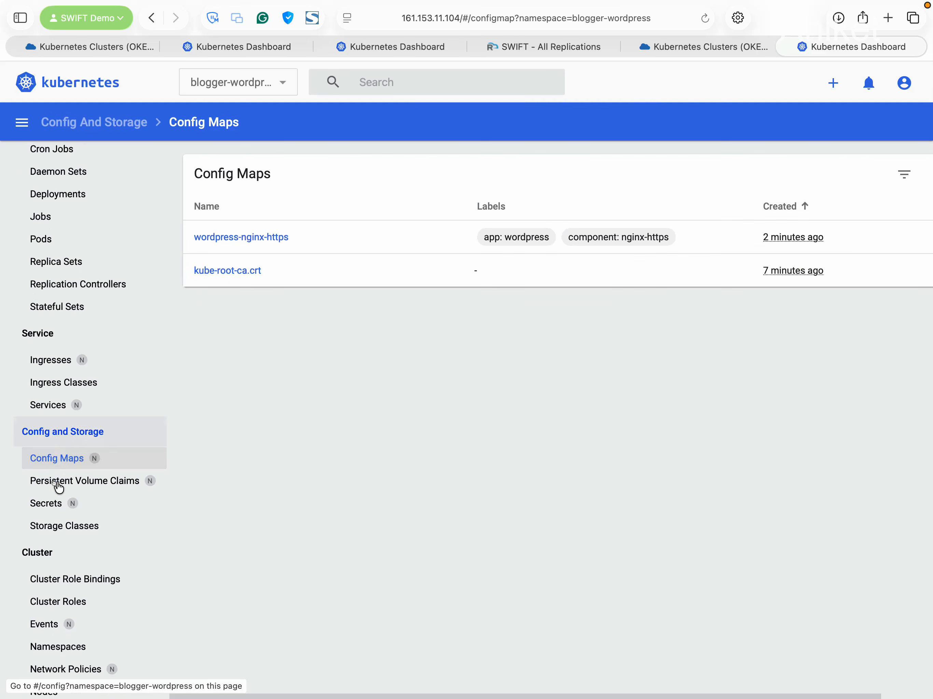
click(57, 496)
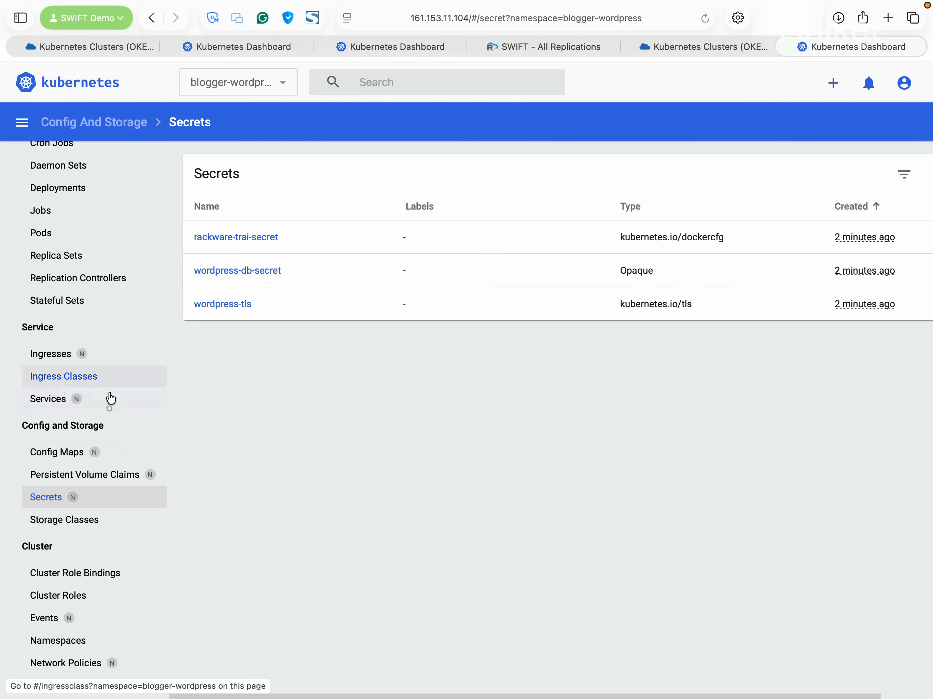
click(104, 475)
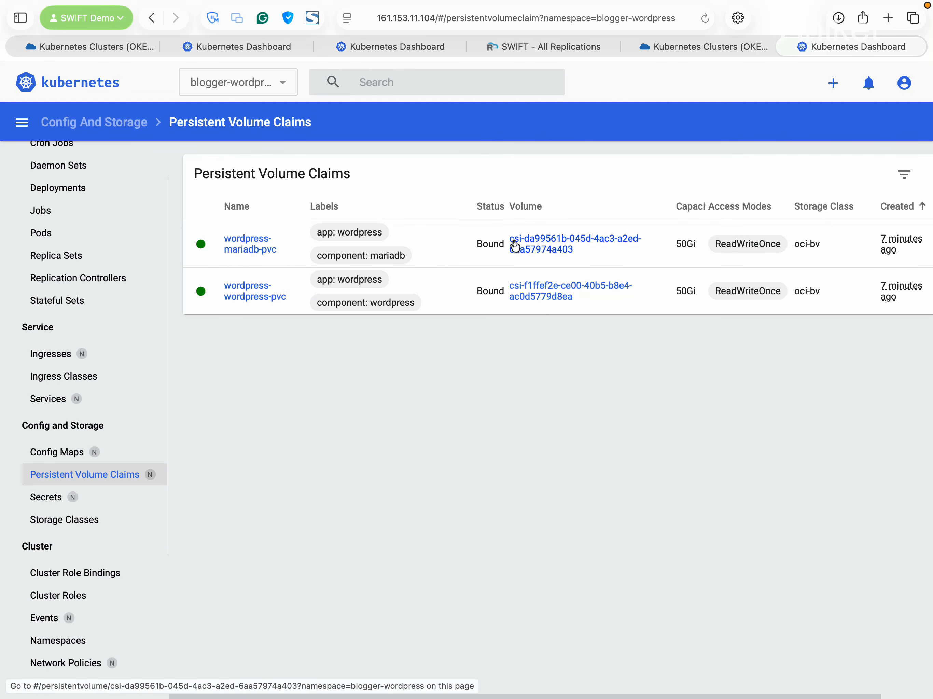
drag(795, 245, 829, 247)
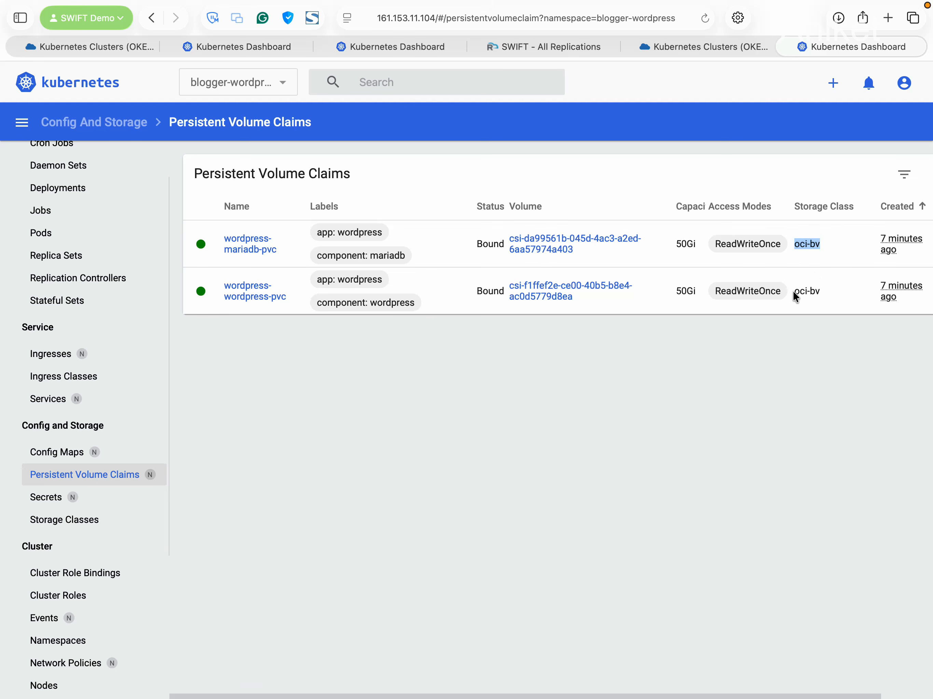
drag(794, 292, 803, 293)
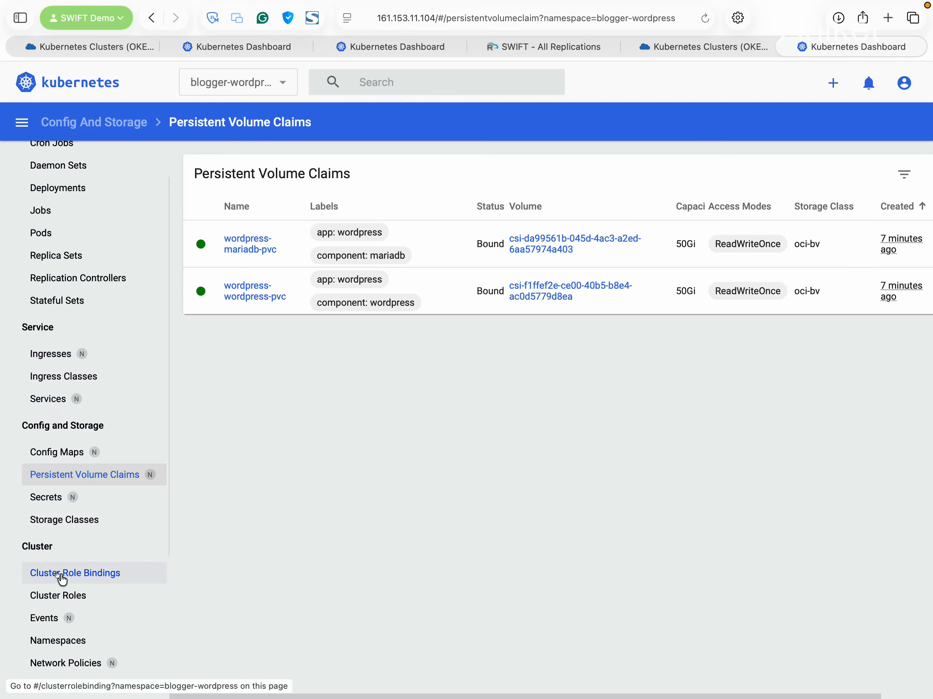
scroll(61, 576, down, 2)
click(47, 346)
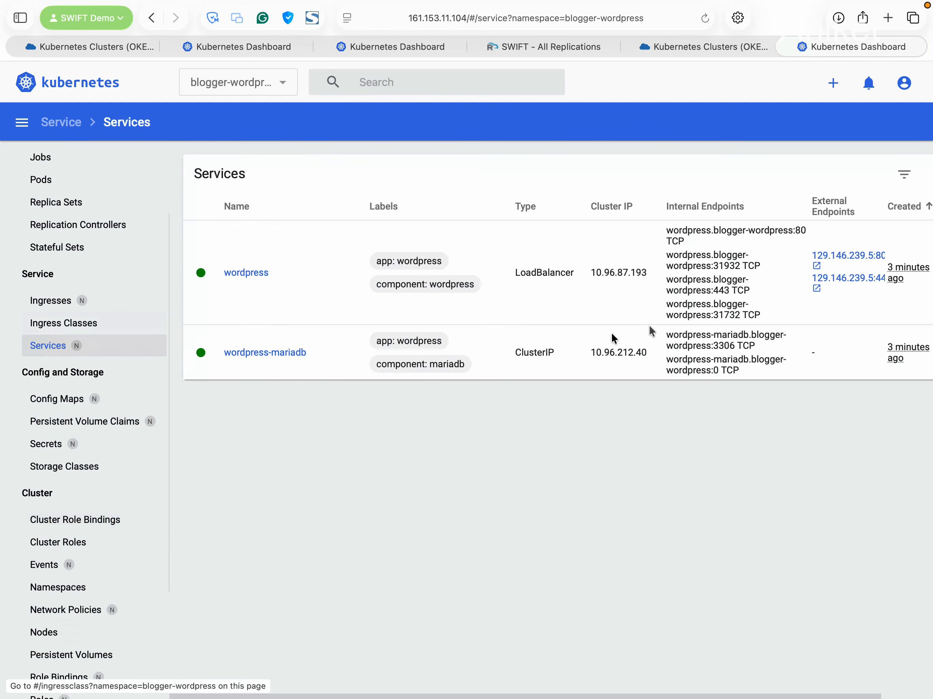
Open the WordPress site's external endpoint and view the 'Welcome to the ‘SWIFT’ Demo!' post
click(847, 259)
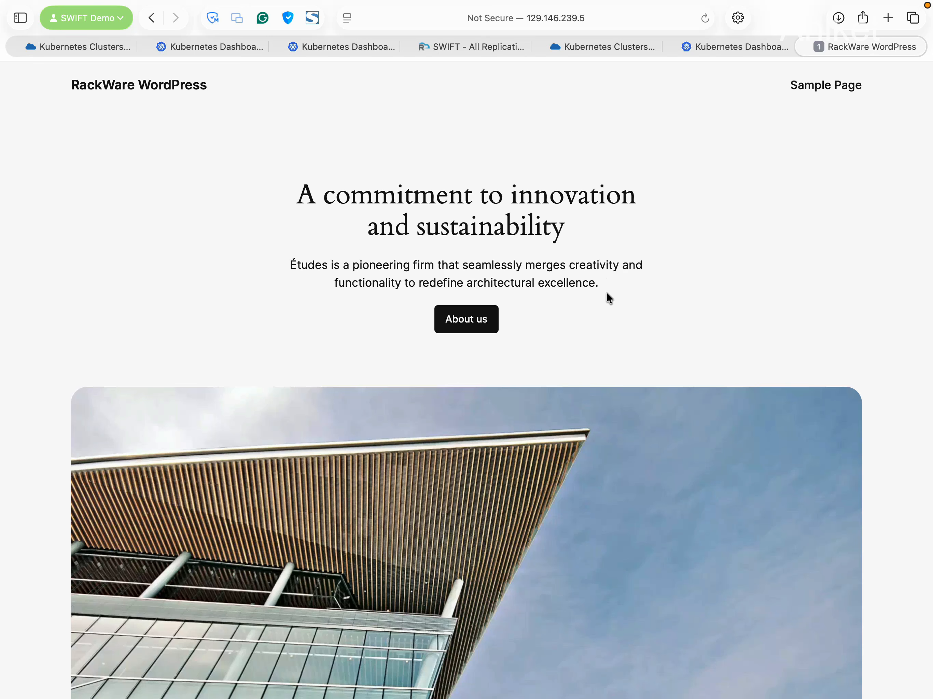
scroll(607, 301, down, 15)
scroll(606, 301, down, 15)
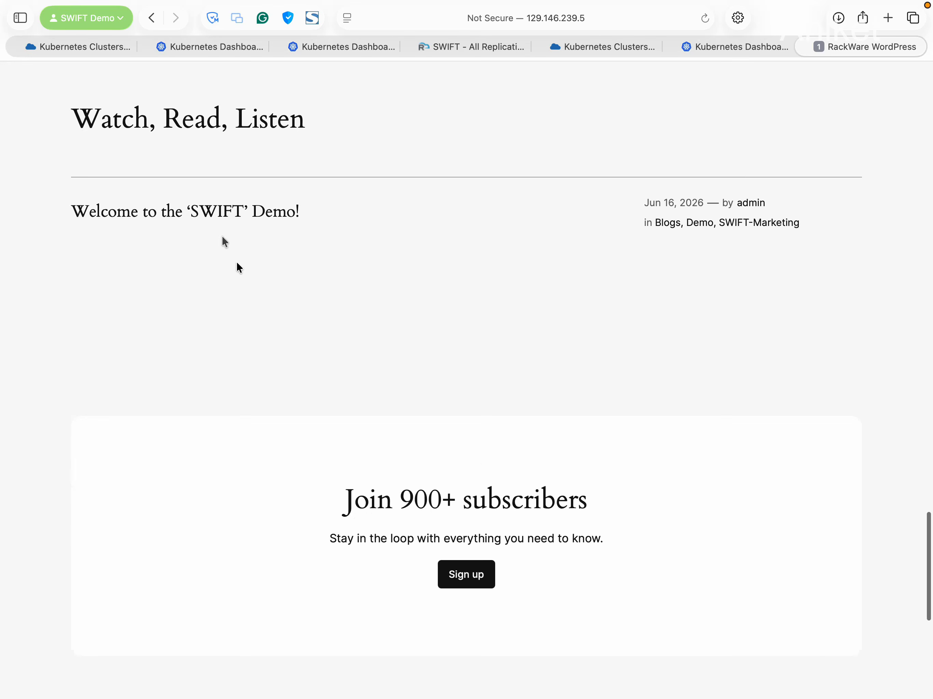
click(217, 211)
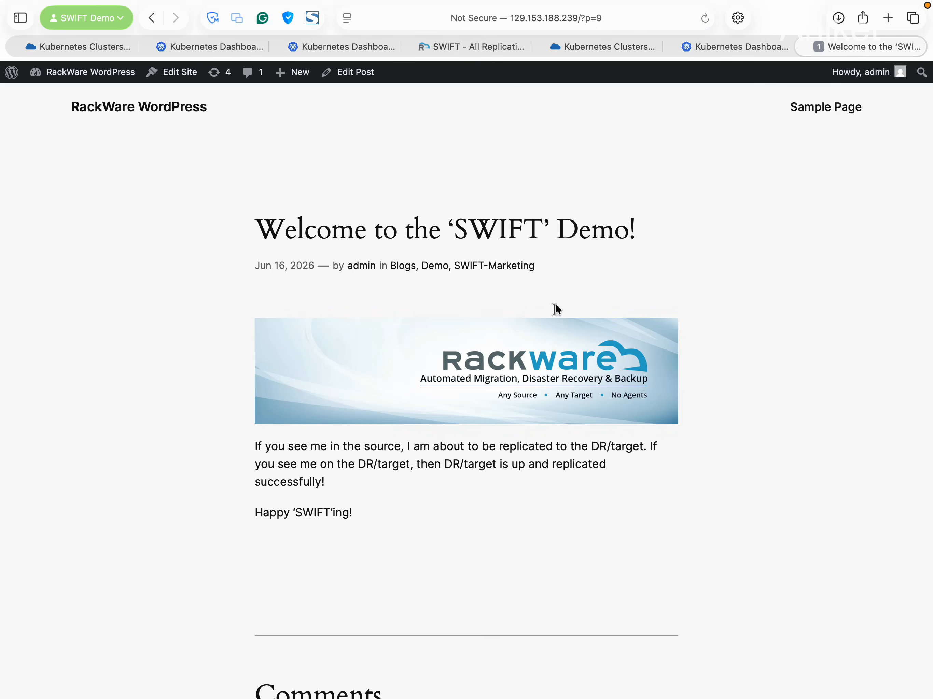
scroll(622, 374, down, 15)
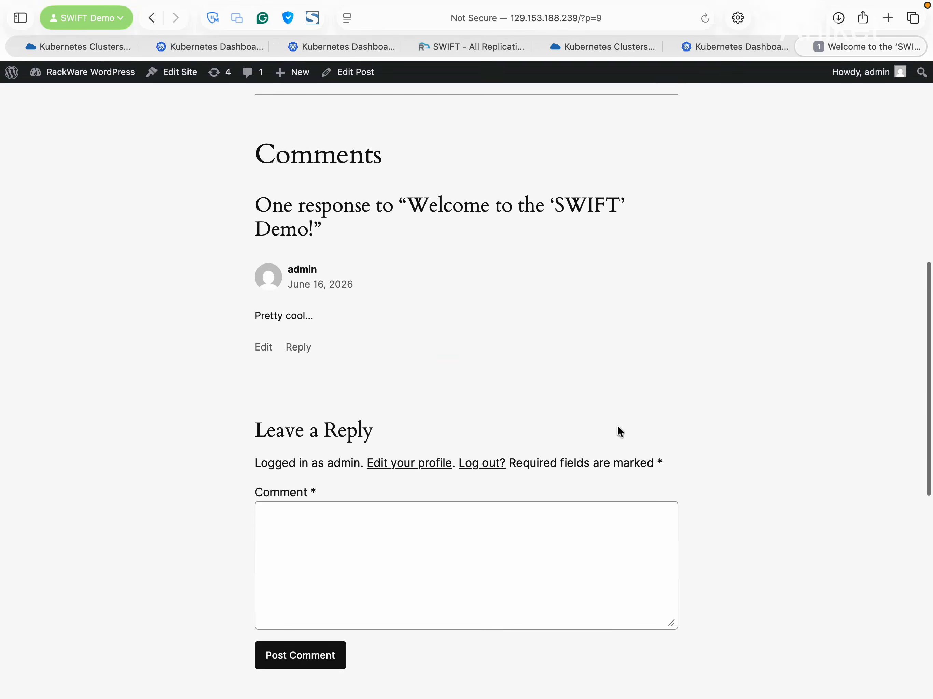
scroll(620, 432, up, 15)
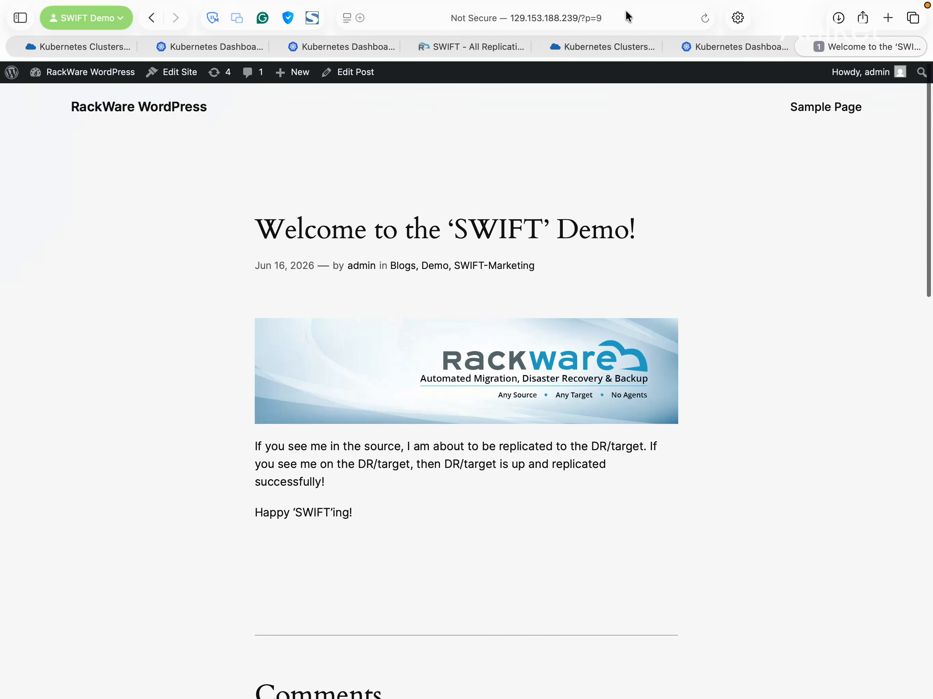
Load the WordPress admin at 129.153.188.239/wp-admin
click(628, 17)
click(628, 17)
key(BackSpace)
key(BackSpace)
key(BackSpace)
key(BackSpace)
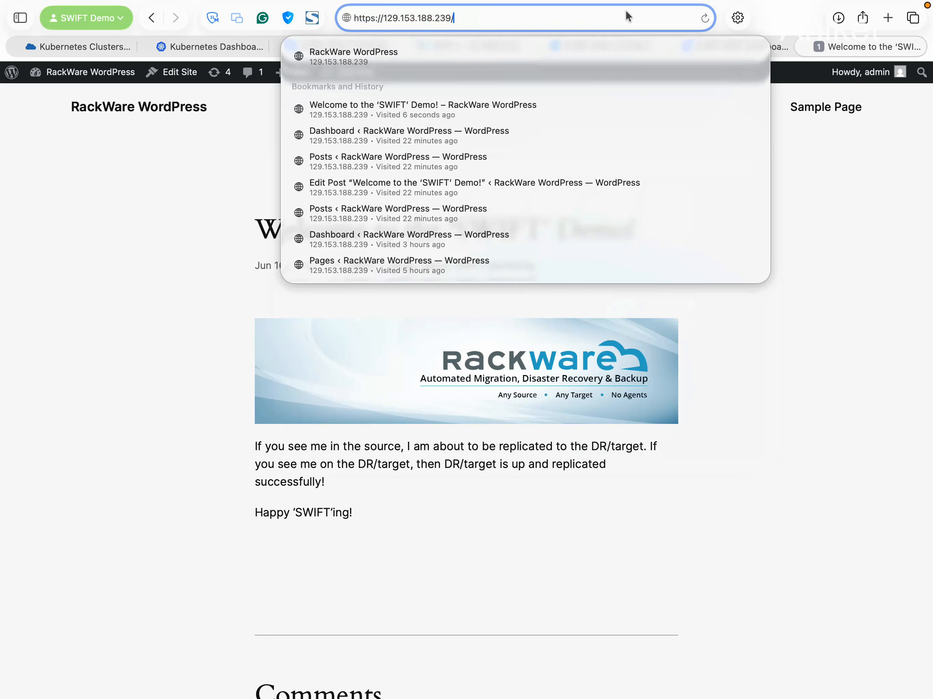
text(a)
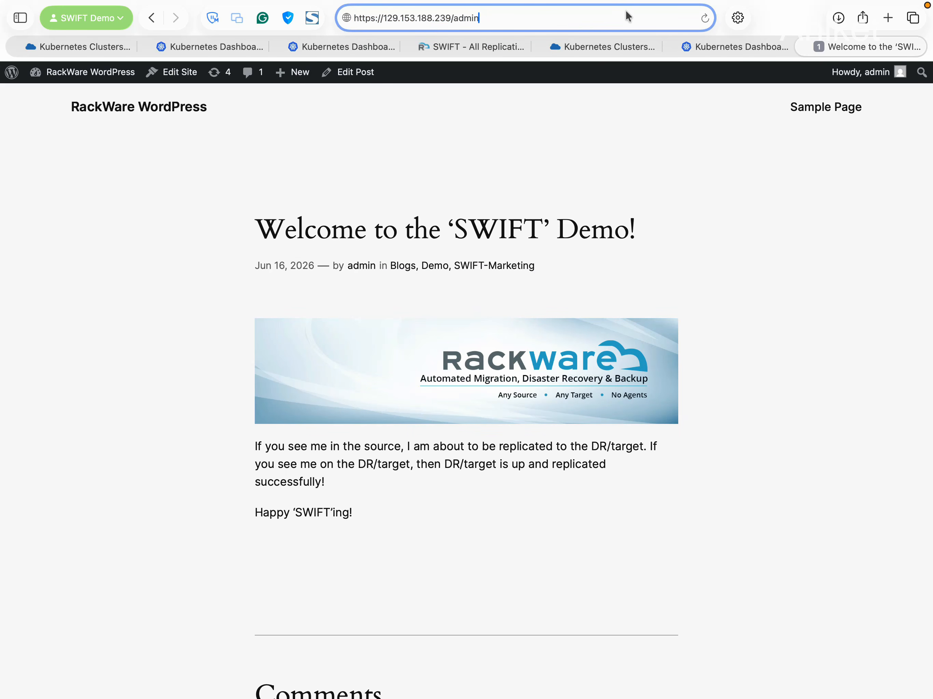
key(BackSpace)
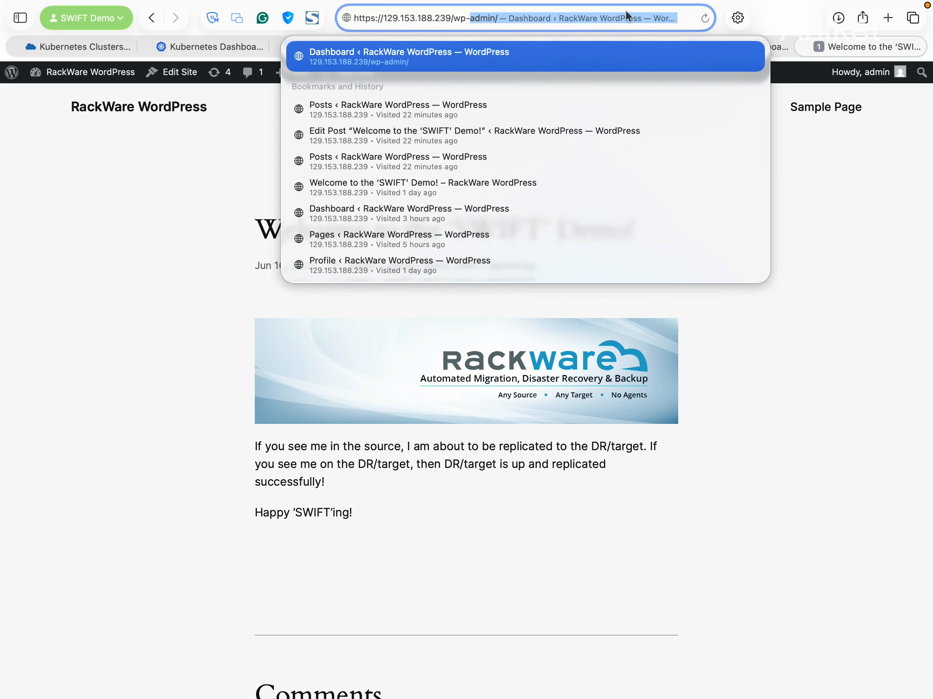
text(admin)
key(Return)
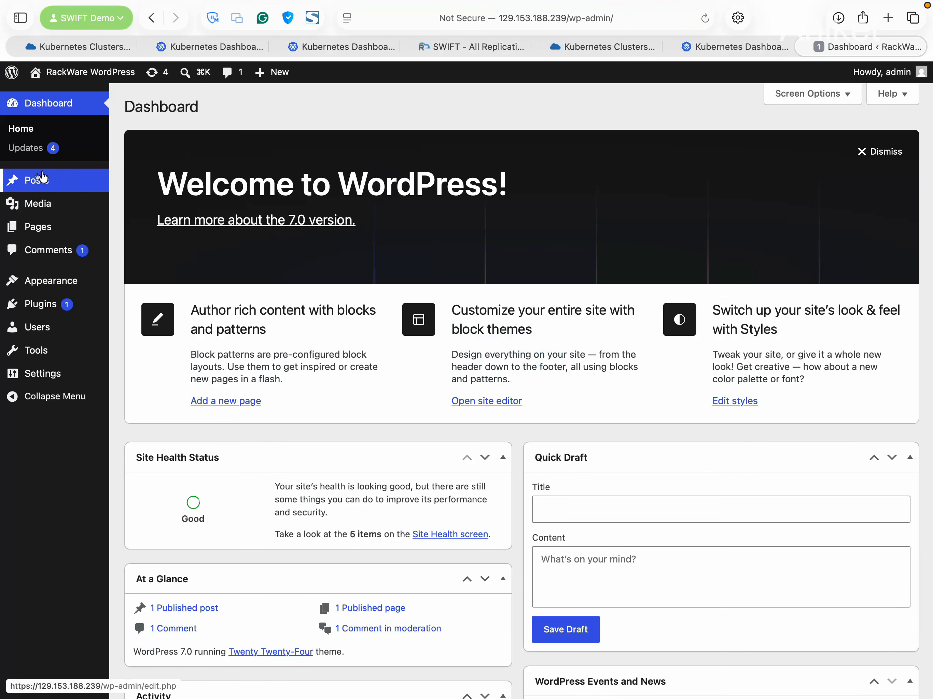
Check the Posts list and Media Library, then return to Posts
click(25, 181)
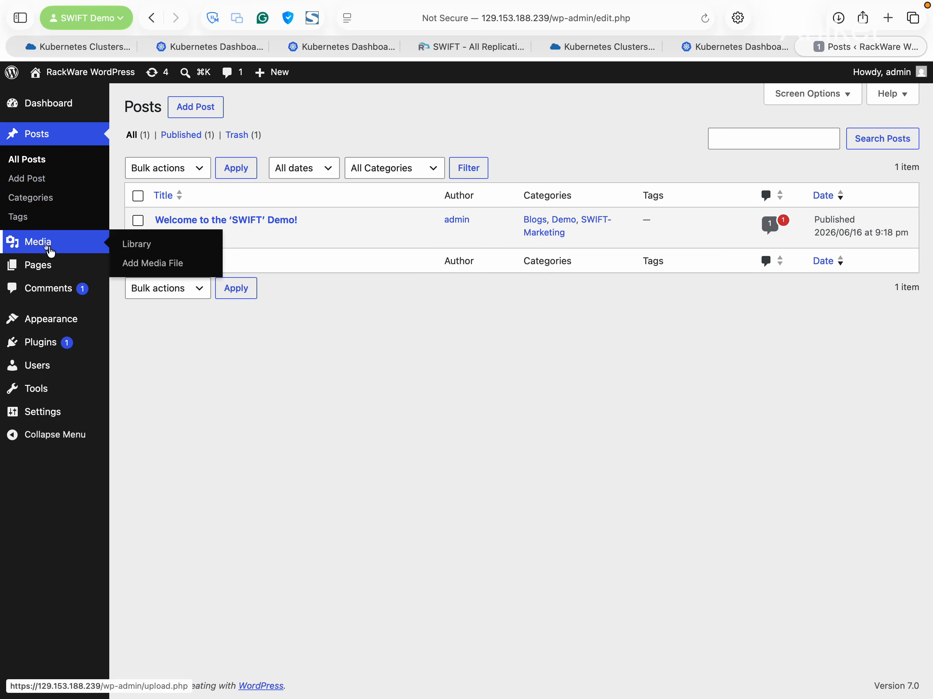
click(46, 247)
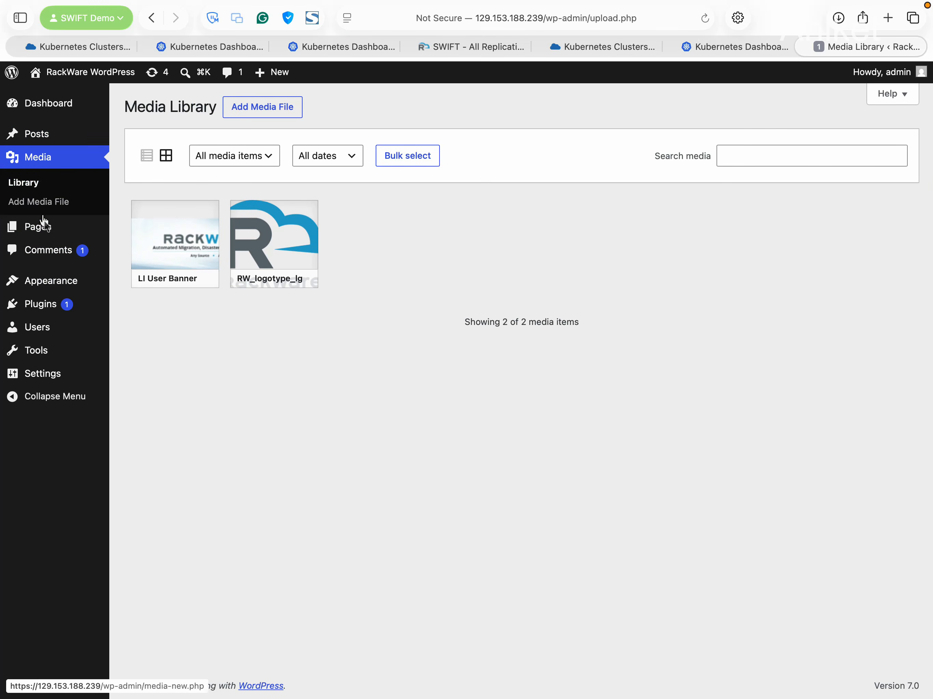
click(38, 144)
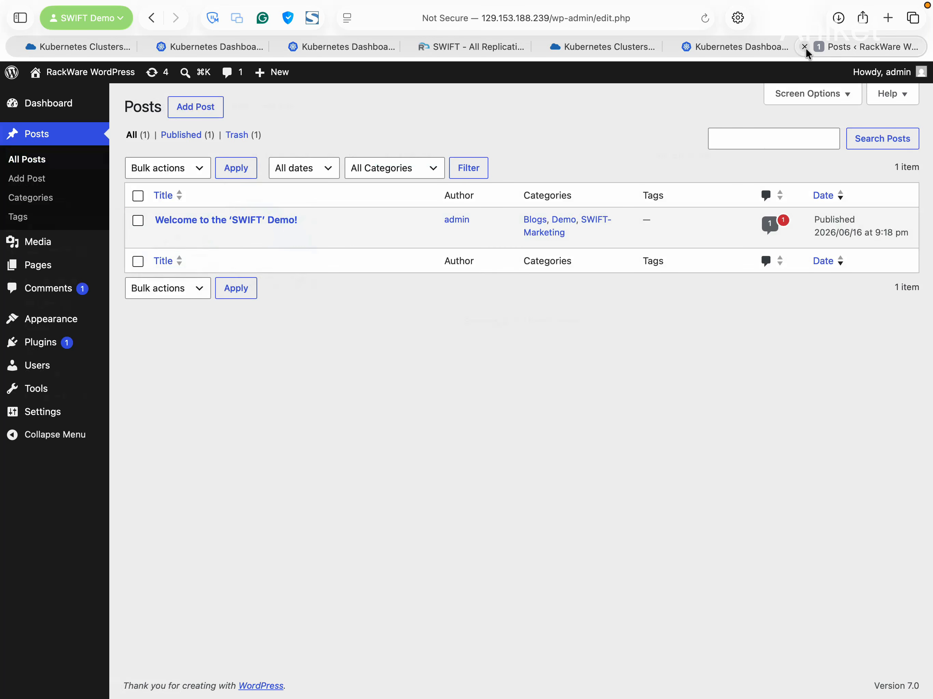
Close the WordPress tab and view the swift-demo-ui namespace's workloads
key(super+w)
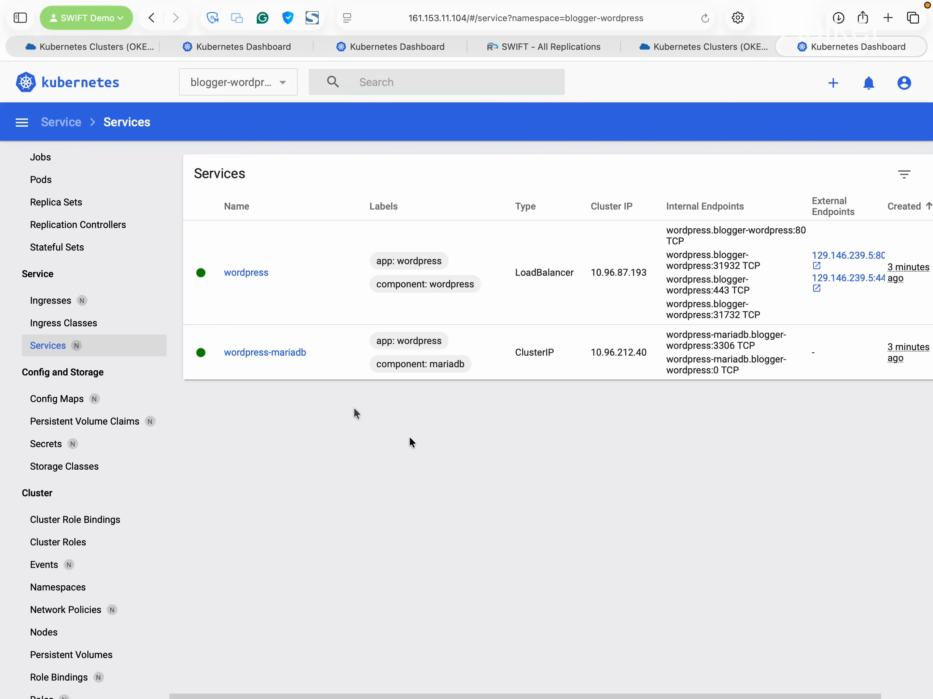
click(227, 83)
scroll(260, 178, down, 5)
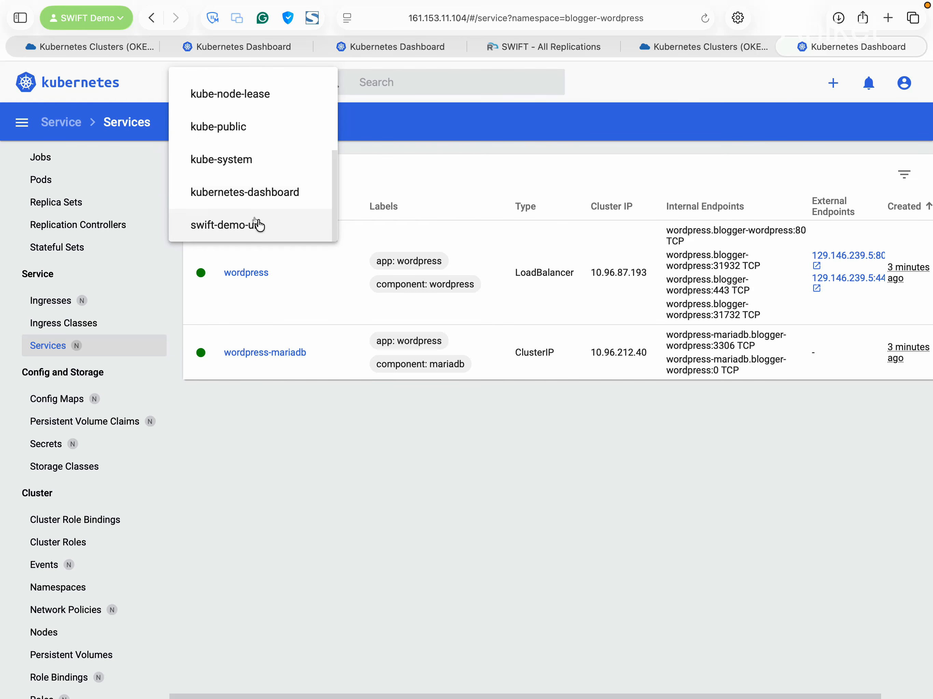
click(259, 226)
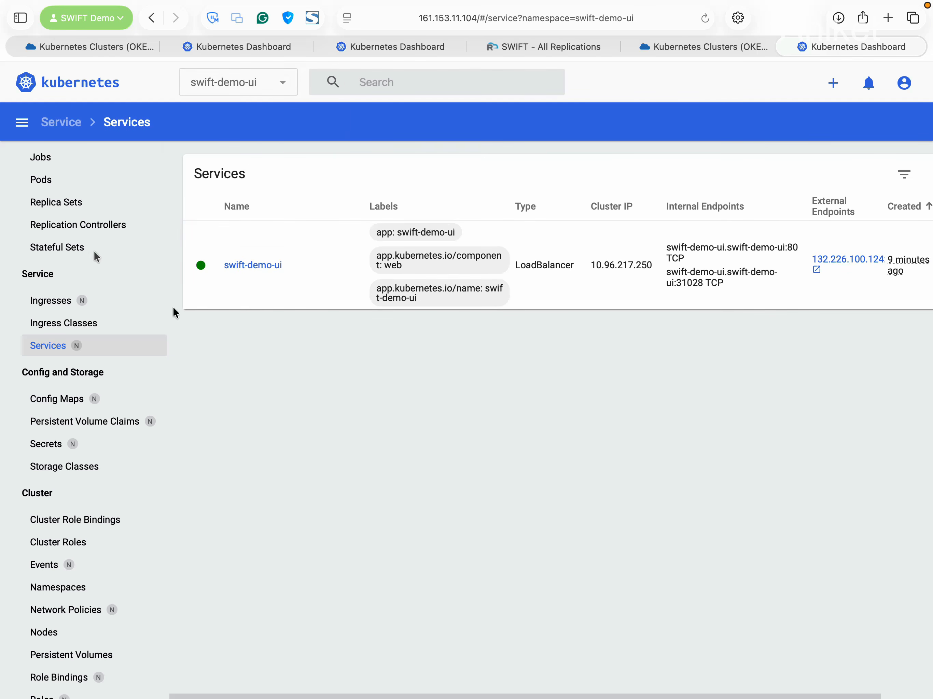
scroll(97, 256, up, 3)
click(25, 171)
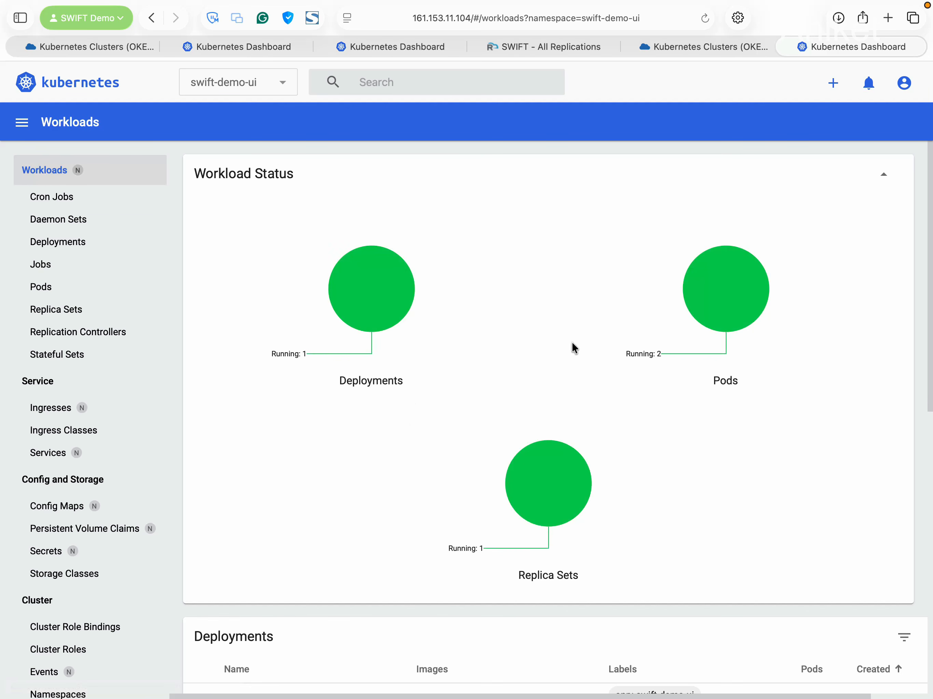
scroll(422, 458, down, 1)
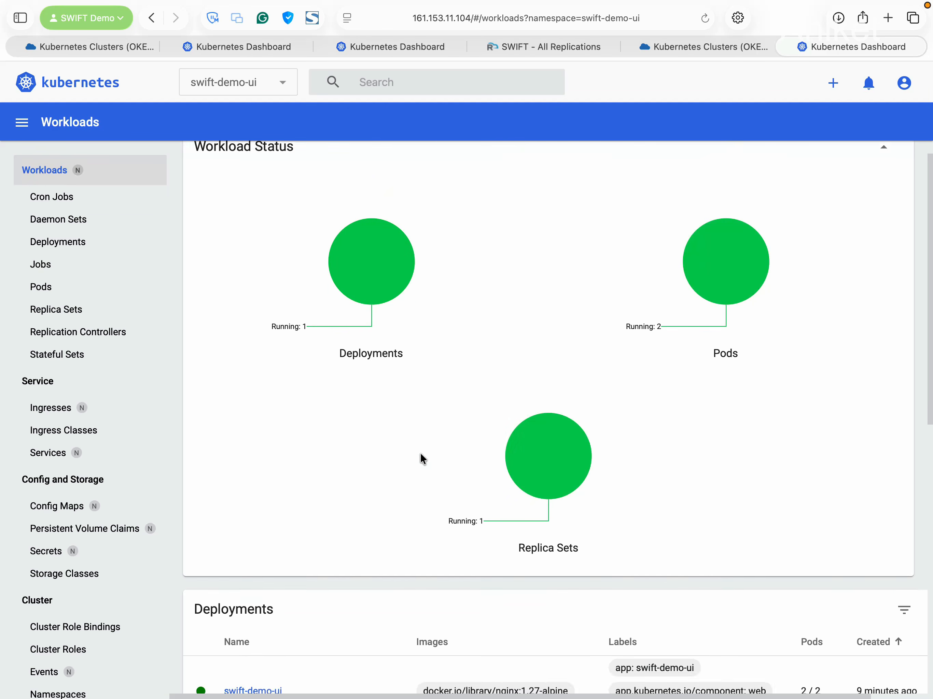
scroll(420, 452, down, 7)
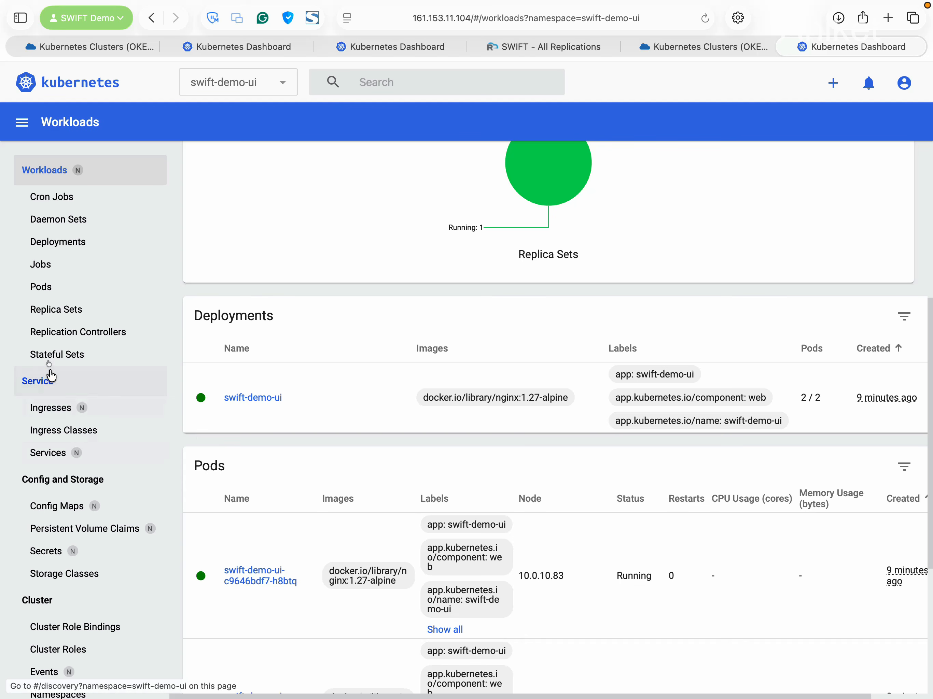
Check swift-demo-ui config maps and volume claims, then return to Services
click(63, 505)
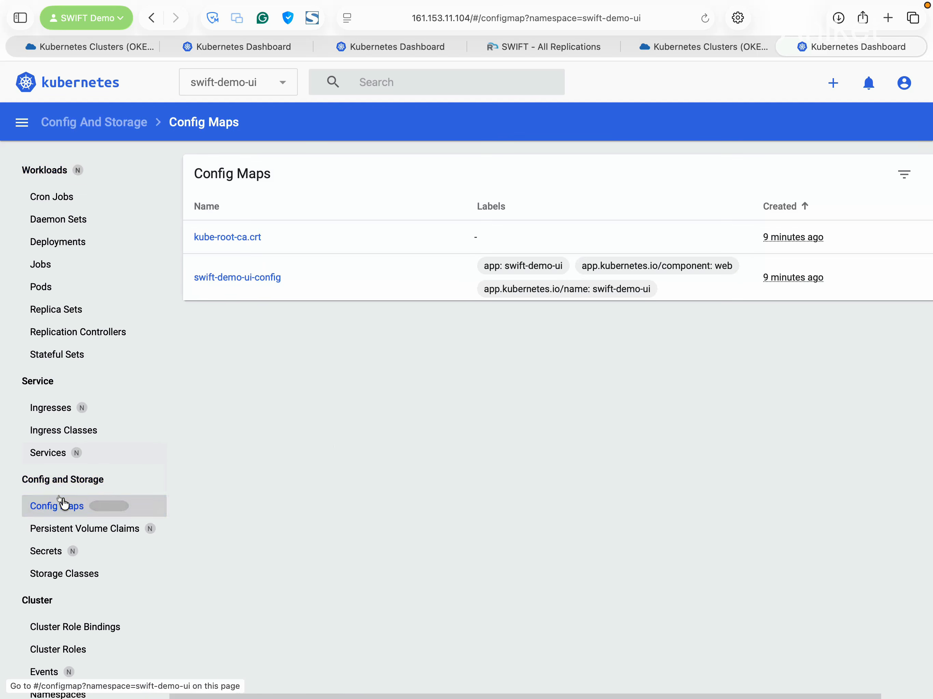
scroll(94, 503, down, 3)
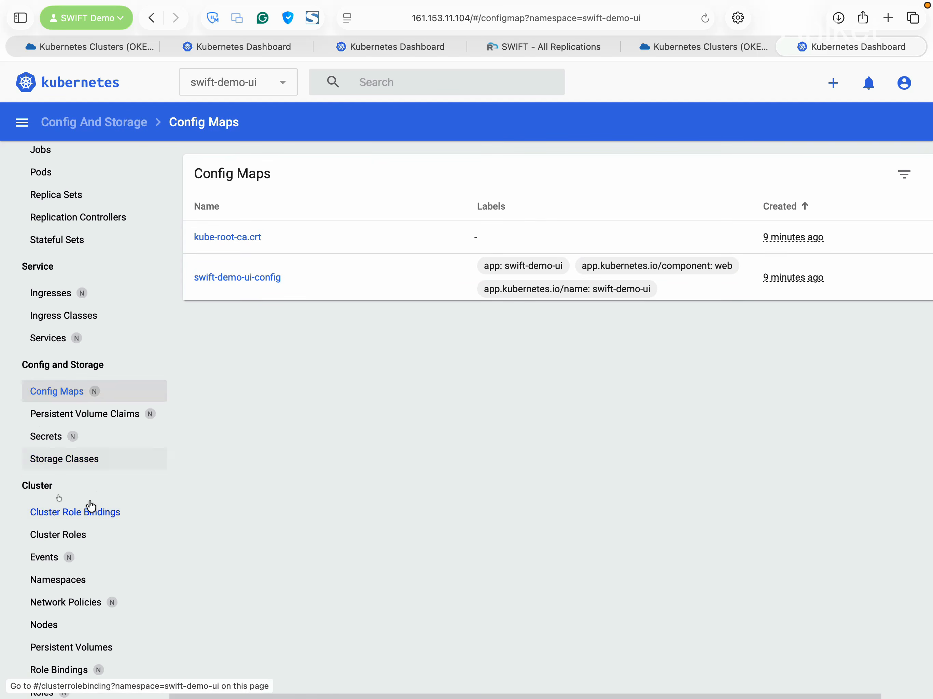
click(98, 416)
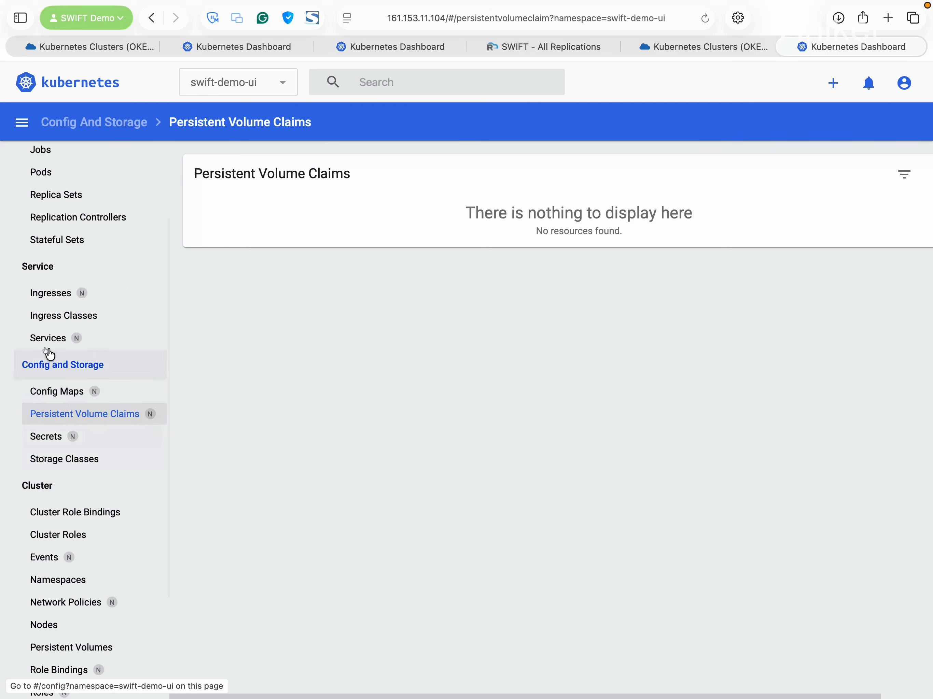
scroll(46, 353, up, 3)
scroll(69, 471, down, 4)
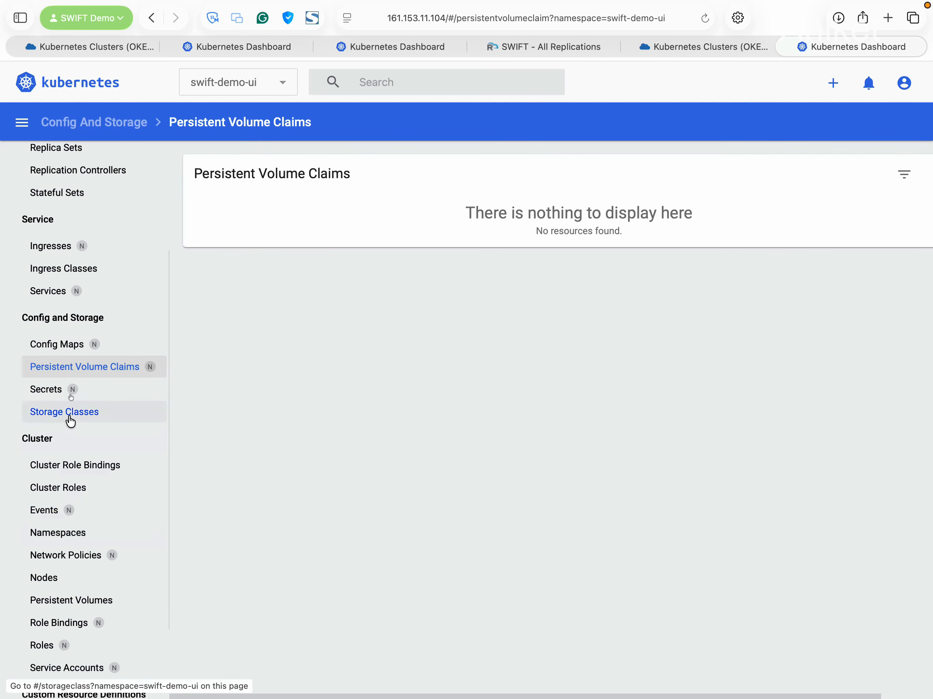
click(93, 293)
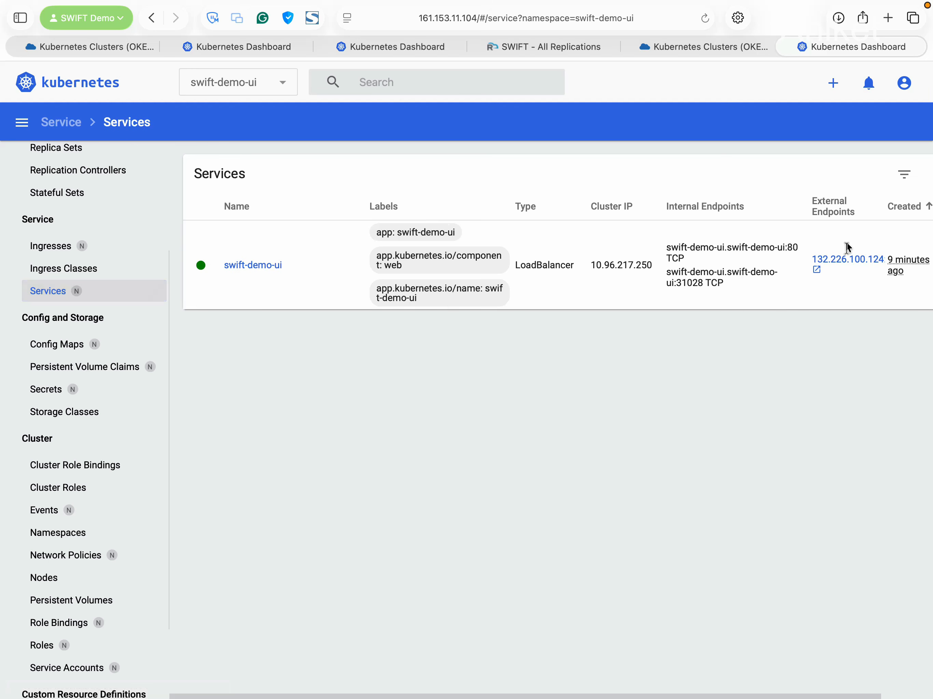
Open the Inventory Portal through the 132.226.100.124 endpoint, then close it
click(846, 259)
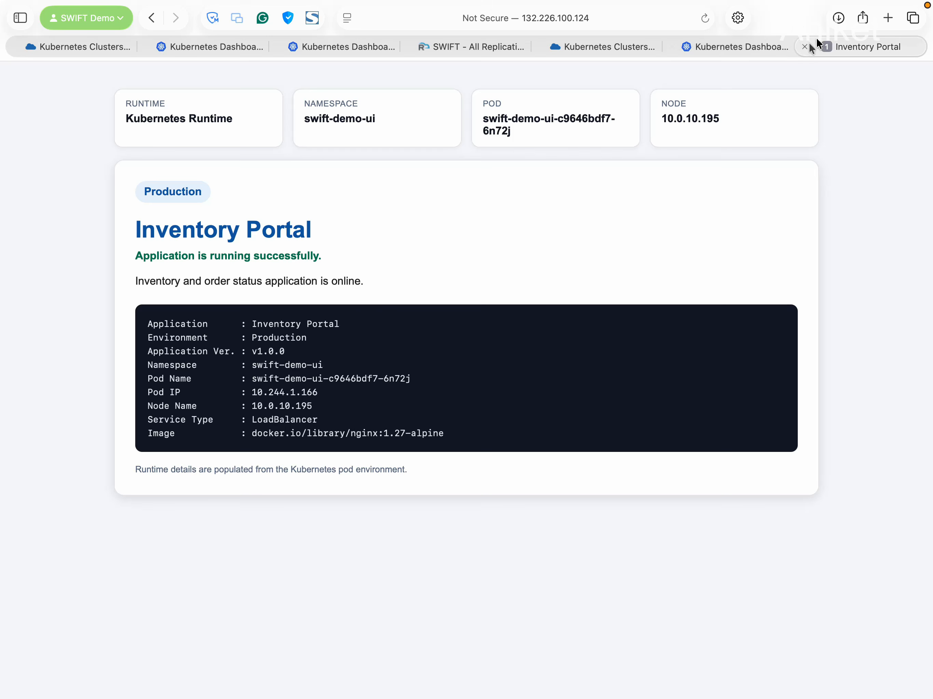
click(806, 45)
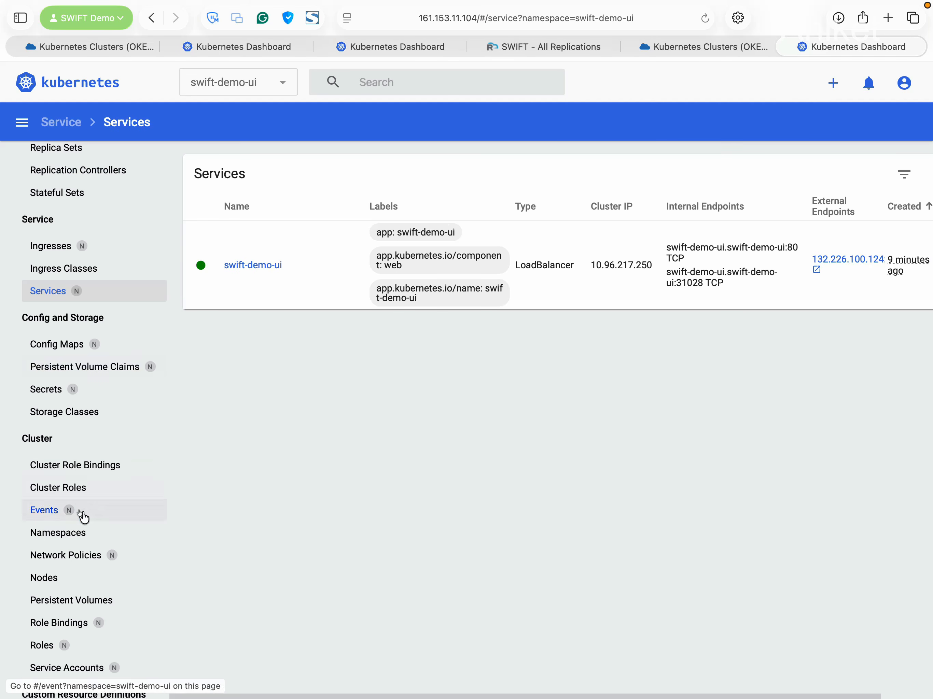
scroll(83, 517, down, 3)
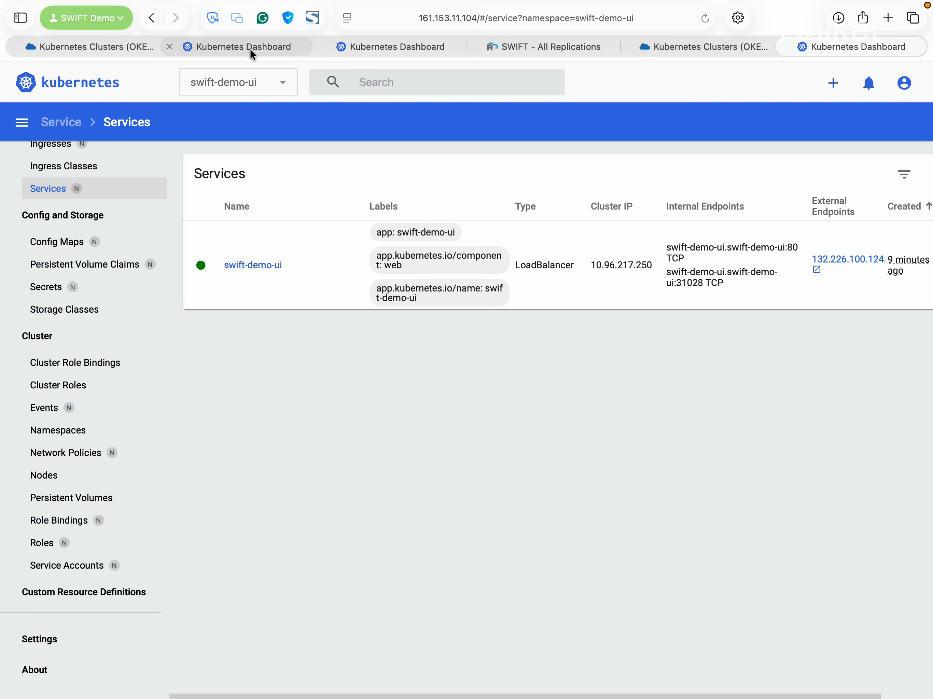
mouse_move(250, 49)
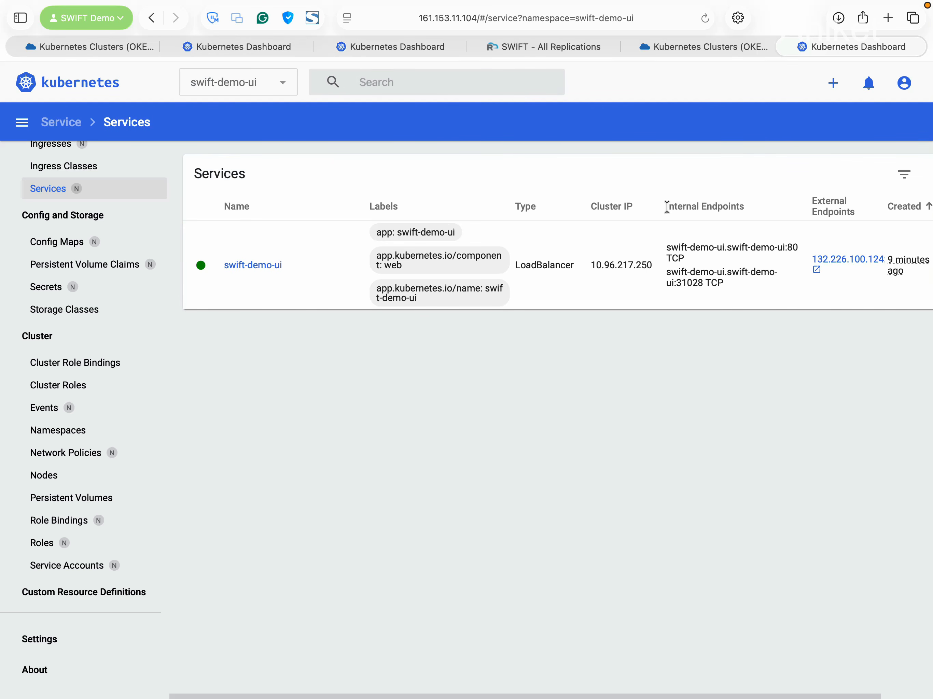
From the other cluster's dashboard, reach the WordPress /wp-admin and start a new post
click(258, 46)
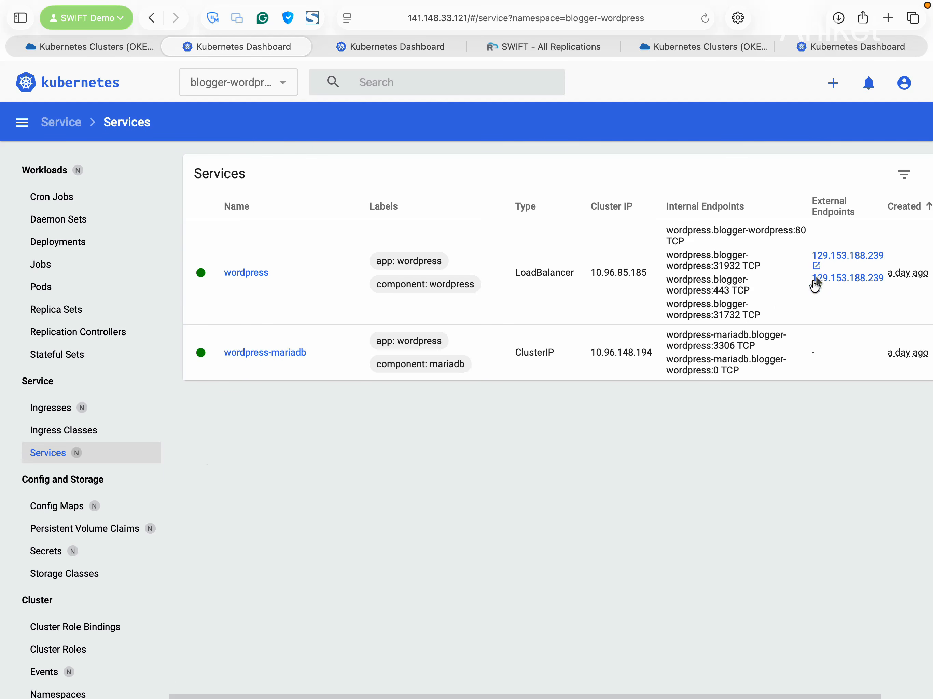
super+click(848, 256)
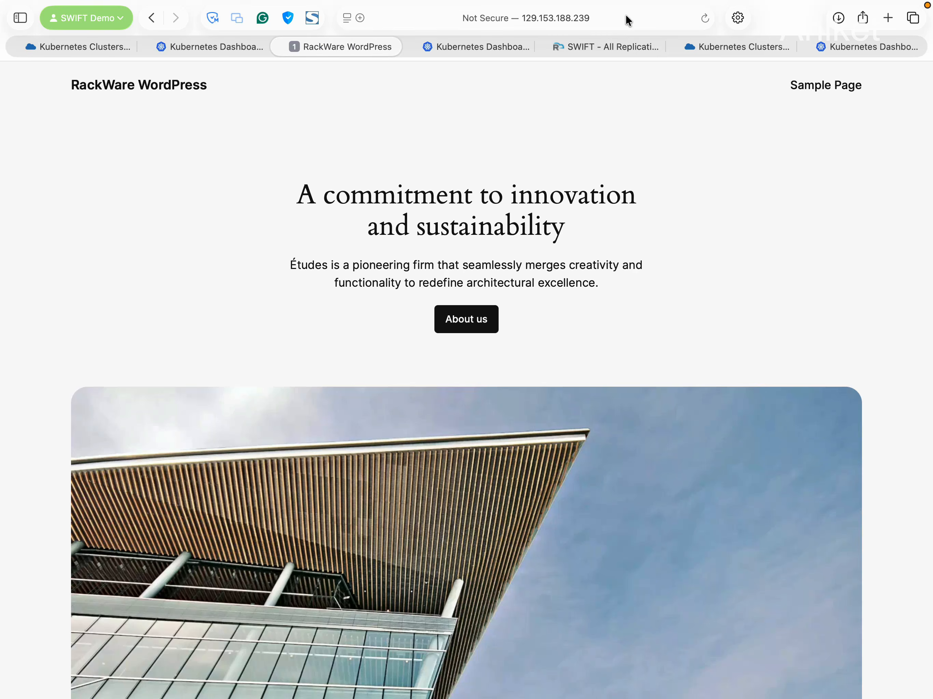
click(624, 22)
click(625, 20)
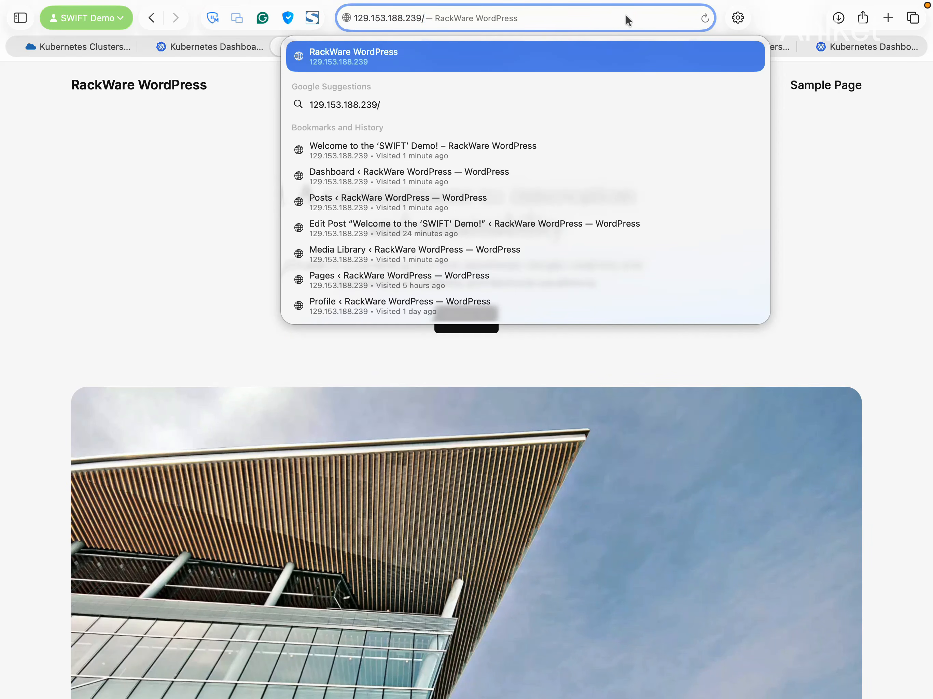
text(wp-admin)
key(BackSpace)
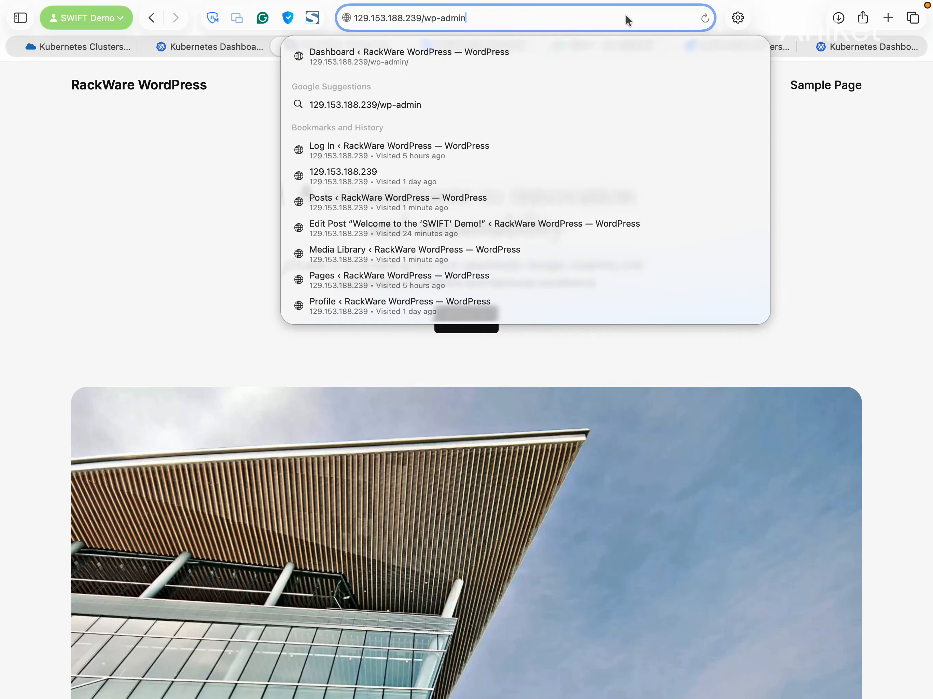
key(Return)
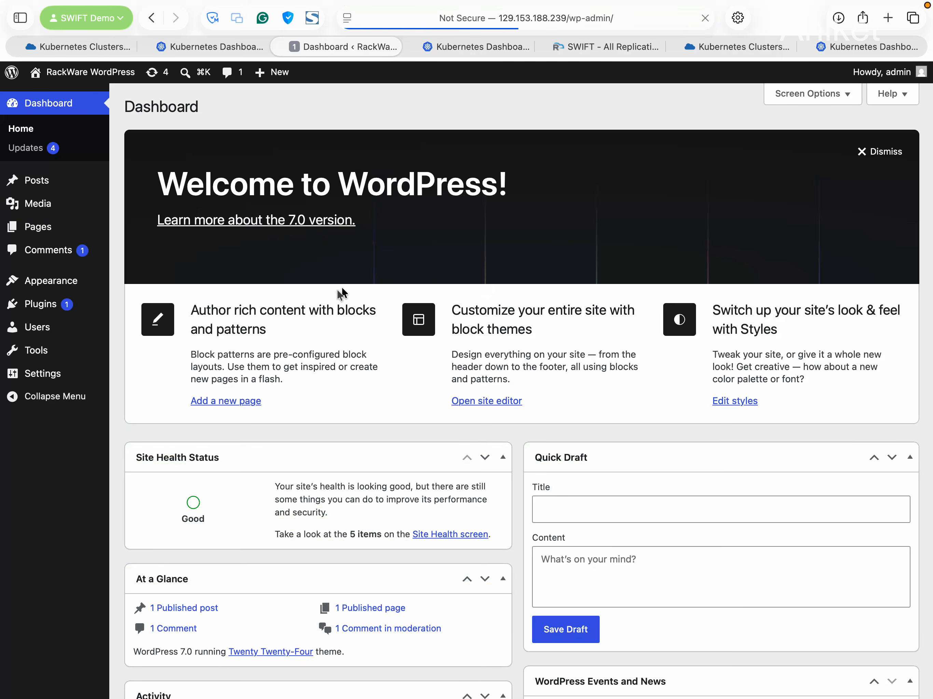
click(41, 180)
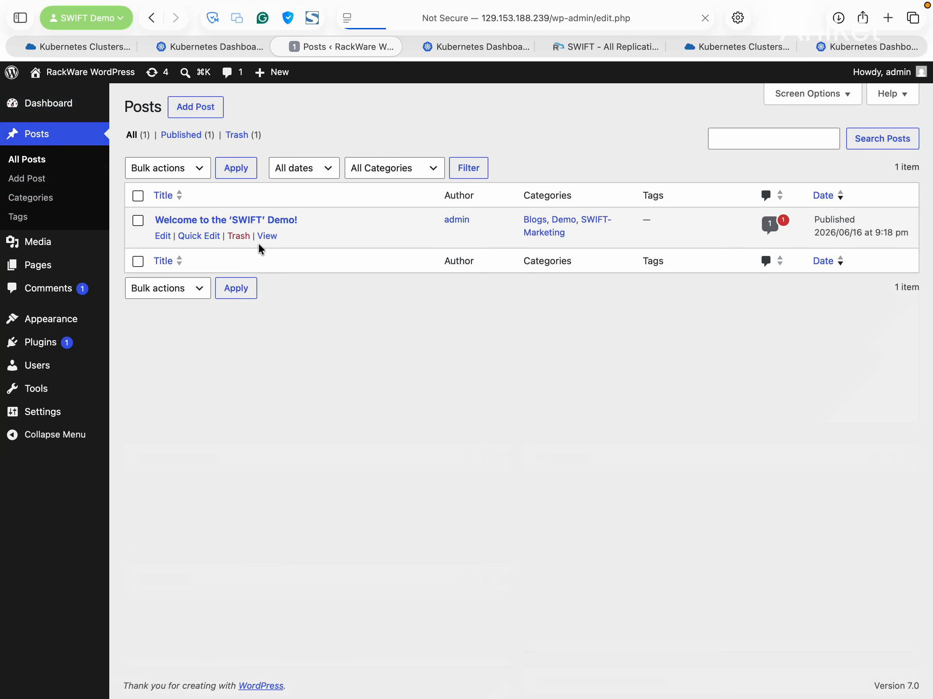
click(199, 111)
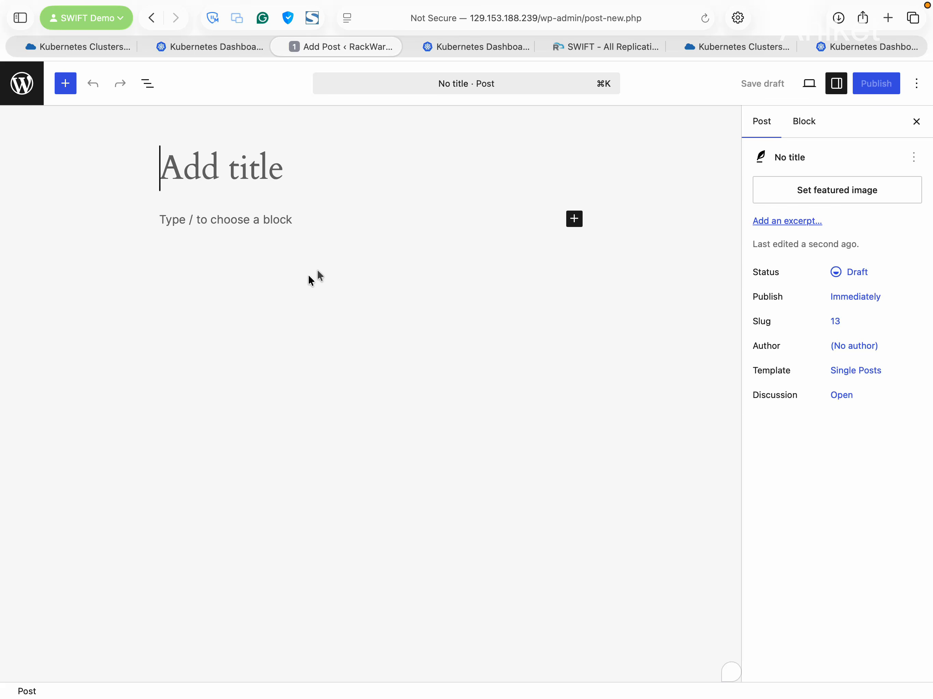
Title the new post 'Delta Sync Test for Demo' with body 'This is delta sync post for testing a'
text(Delt a)
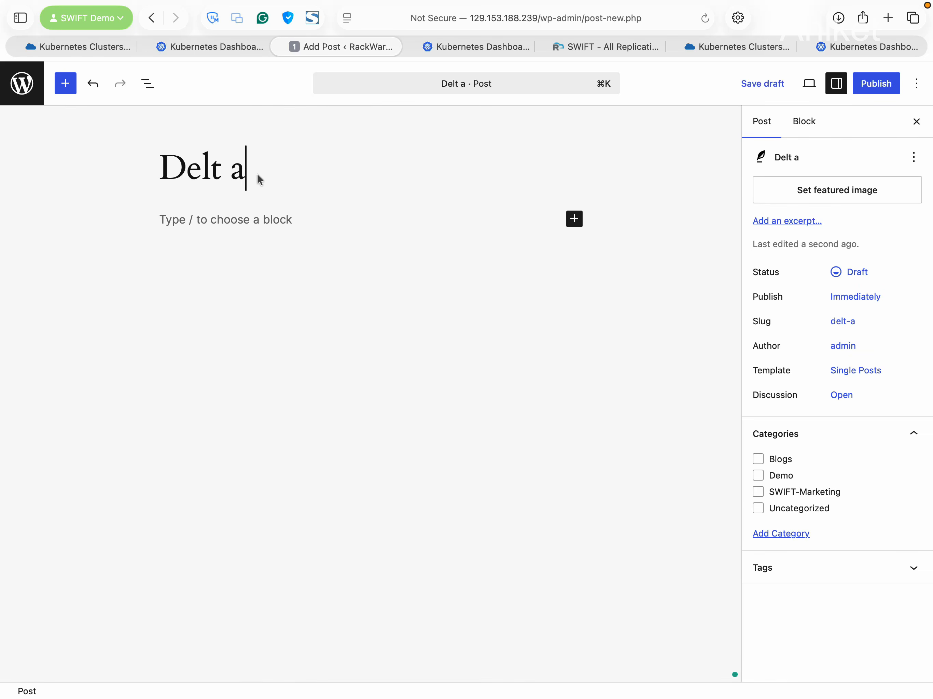
key(BackSpace)
key(BackSpace)
key(BackSpace)
text(a S)
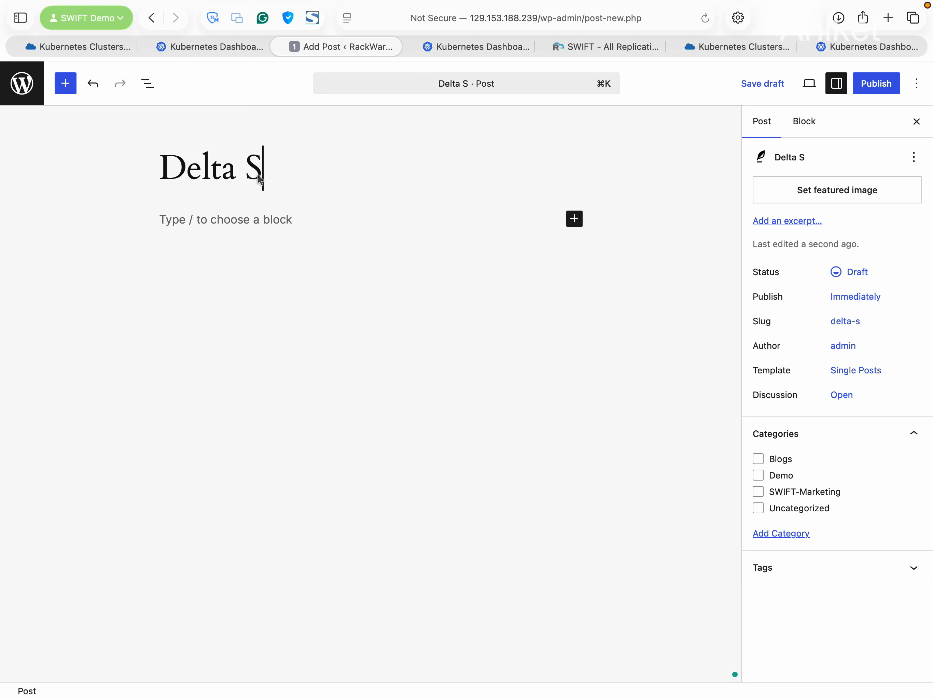
text(ync Te)
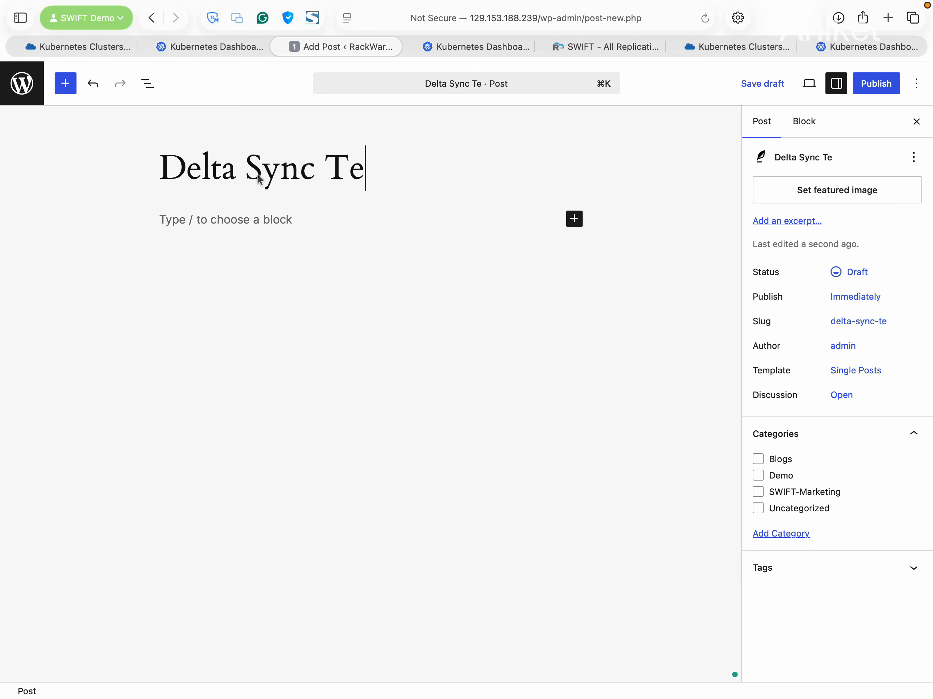
text(st for Demo)
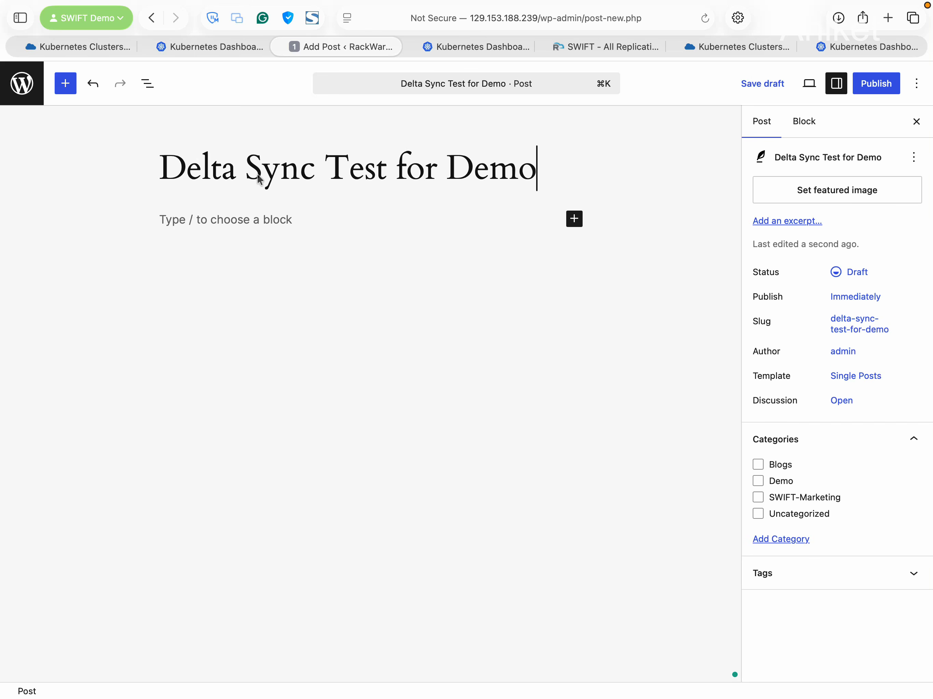
click(178, 217)
text(T)
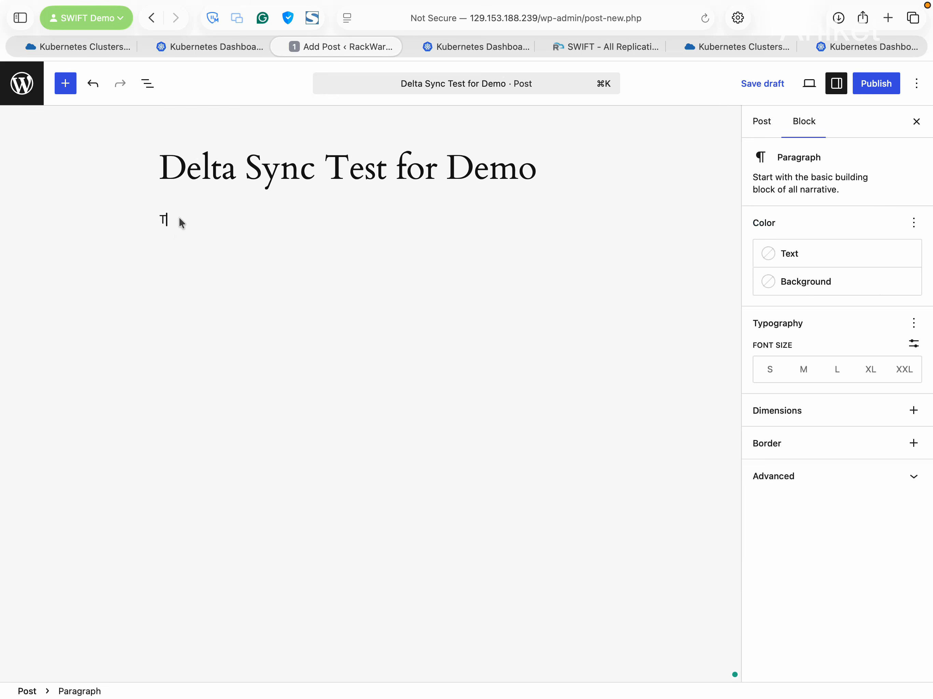
text(his is delta sync post for test)
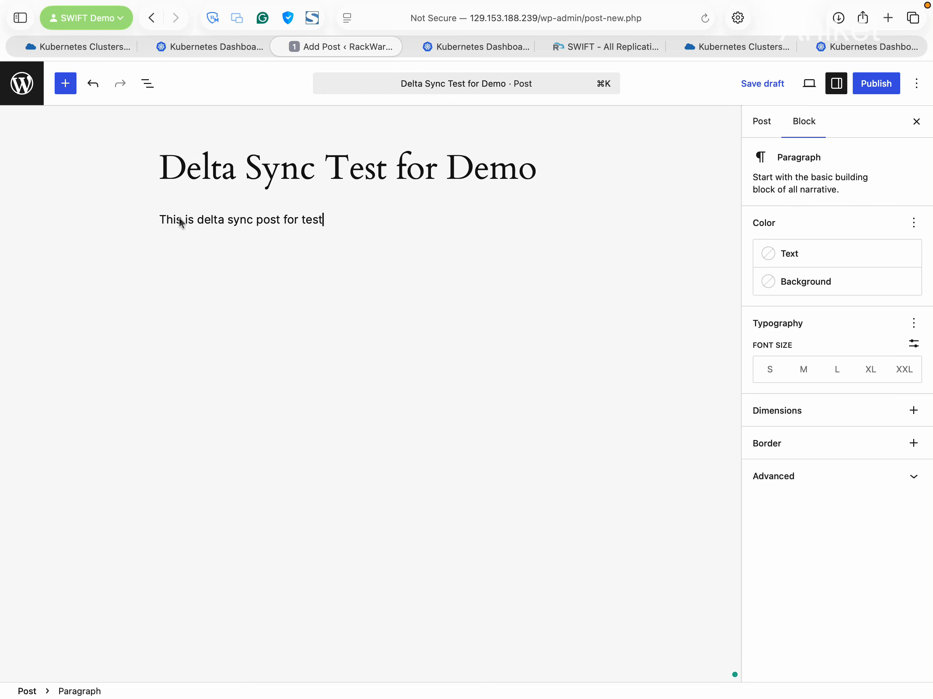
text(ing and demo.)
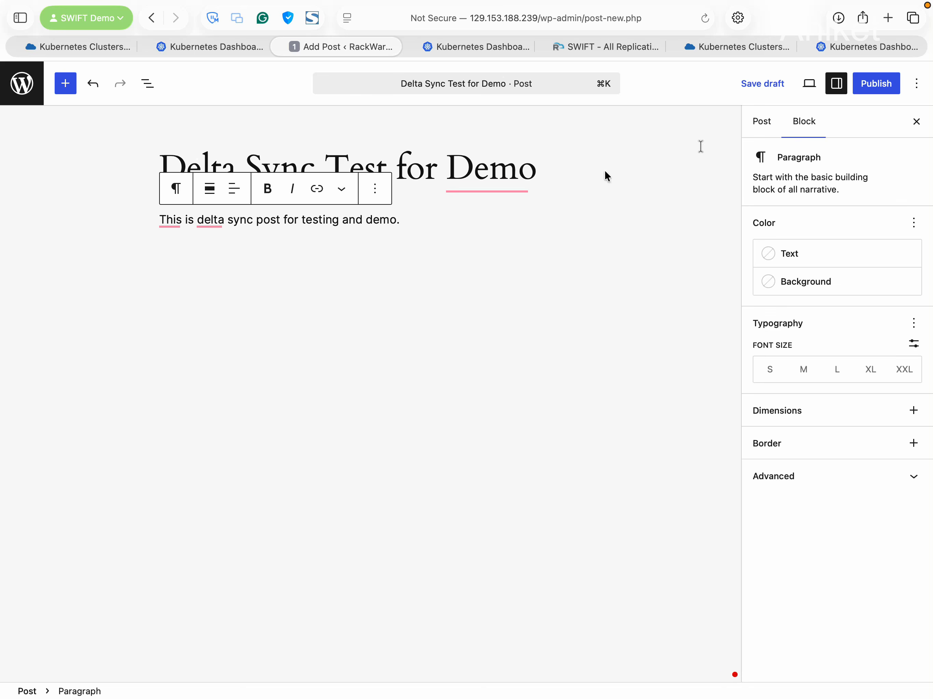
Publish the post and go back to the WordPress Posts list
click(873, 84)
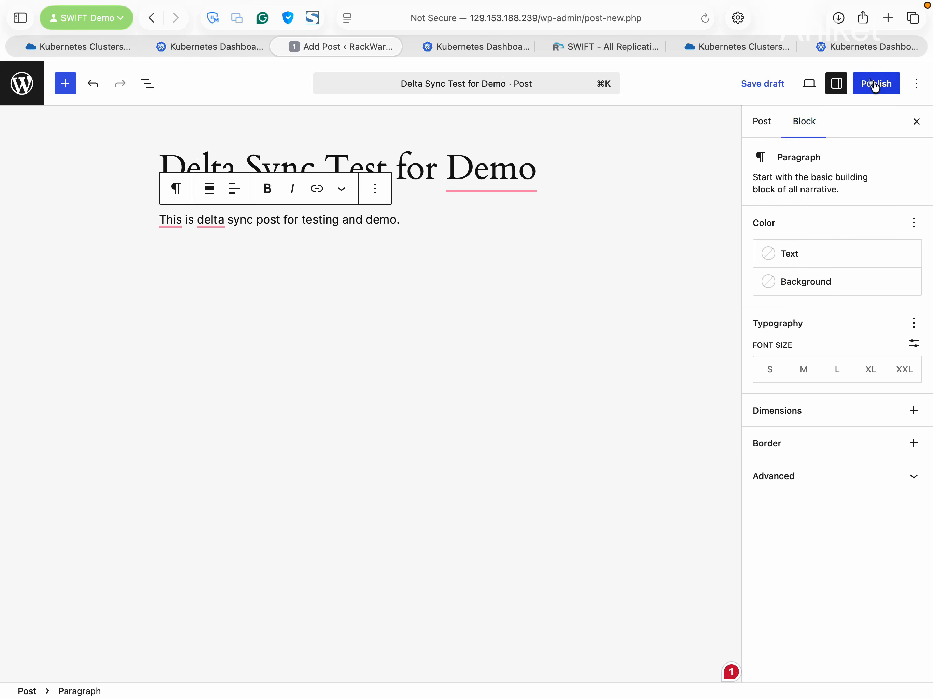
click(902, 90)
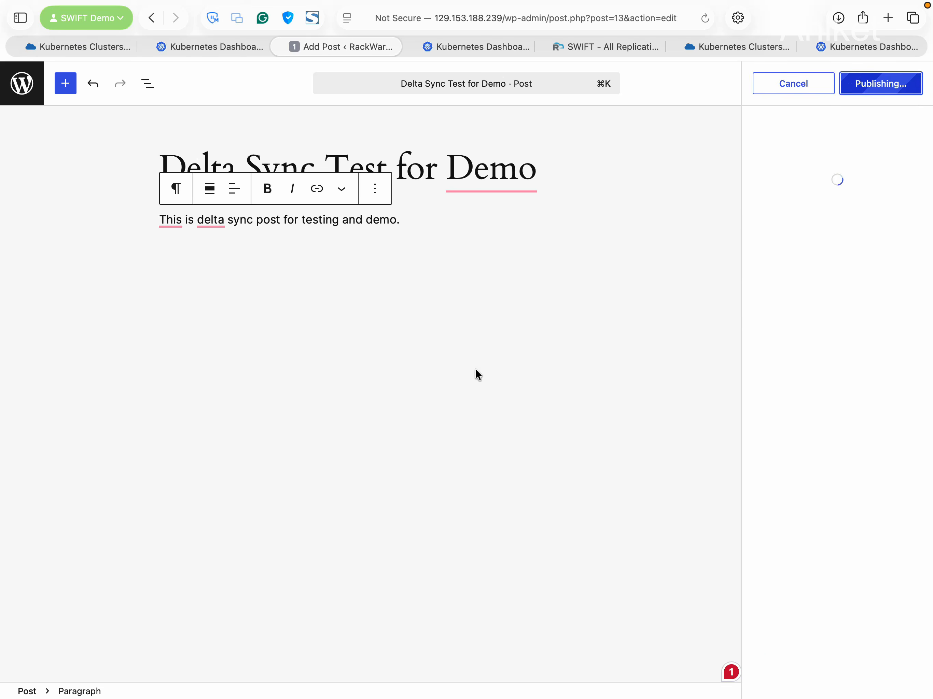
click(22, 83)
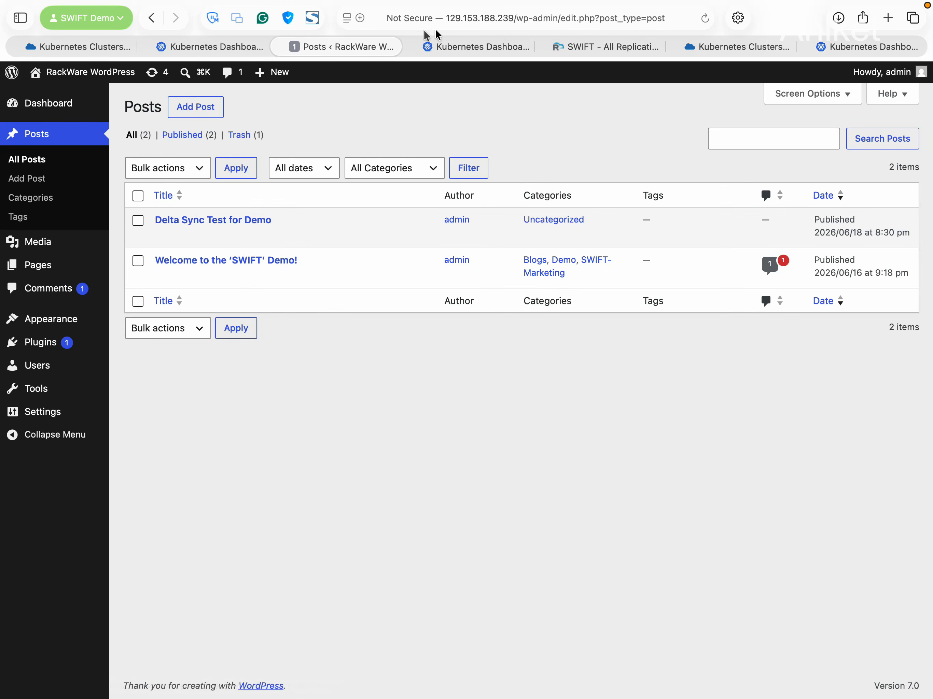
Open the live WordPress site from the Kubernetes service's external endpoint and browse its posts
click(280, 46)
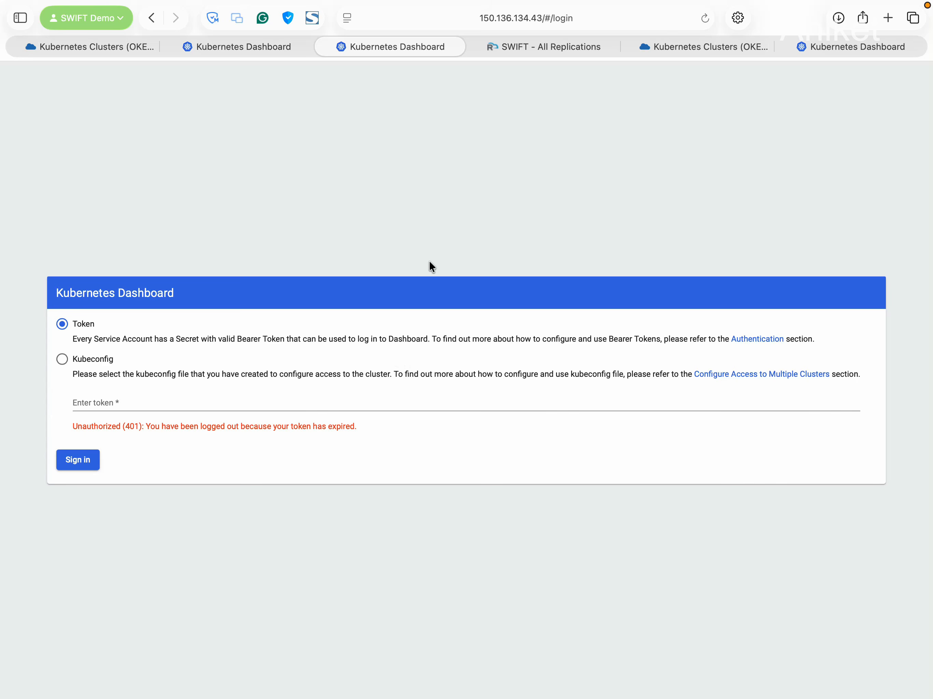
key(ctrl+shift+Tab)
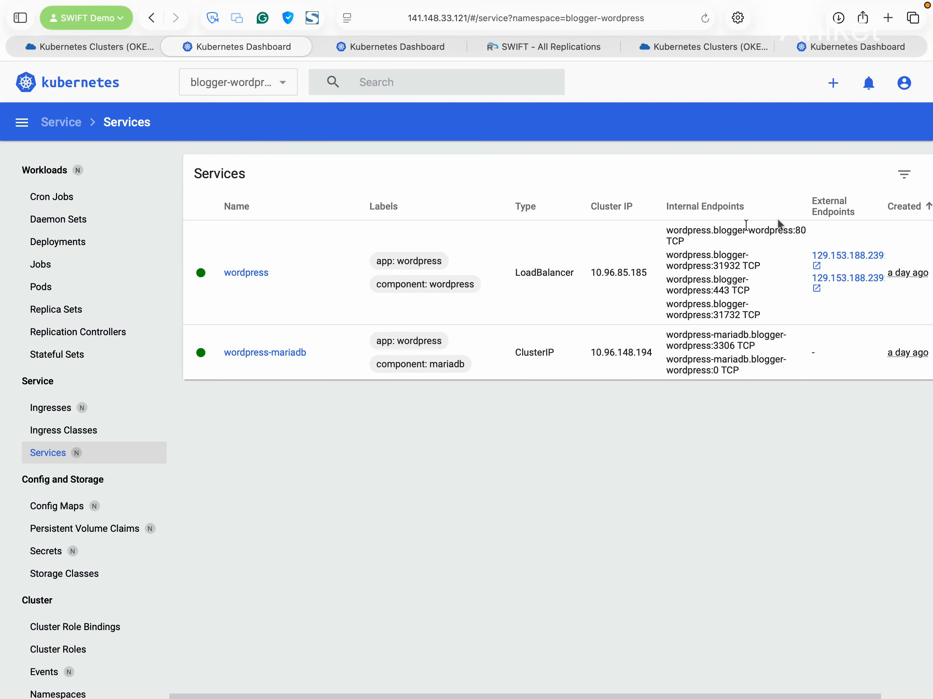
click(848, 255)
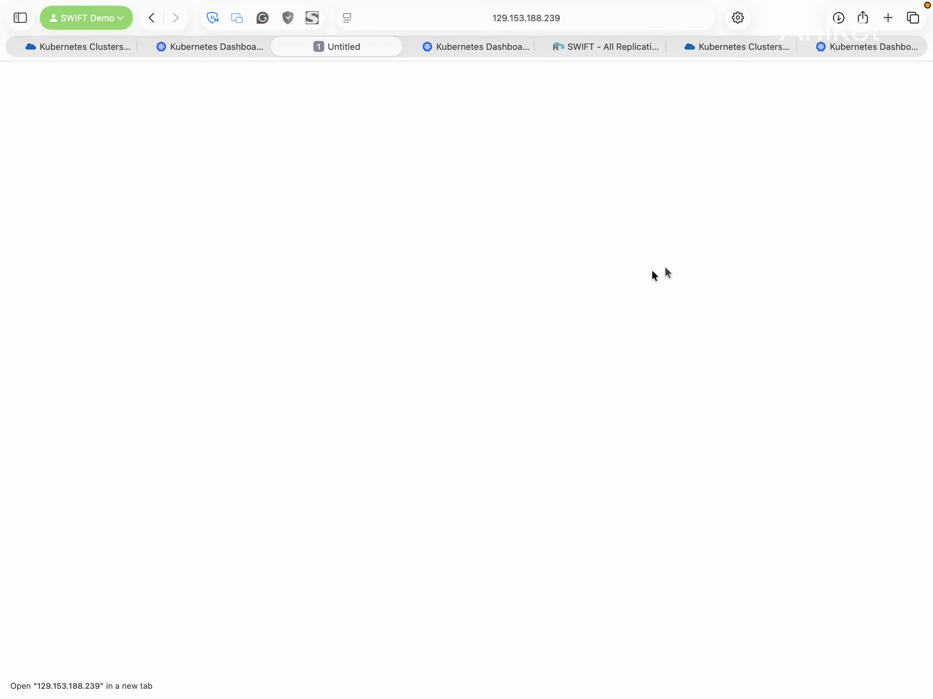
scroll(381, 331, down, 5)
scroll(373, 355, down, 20)
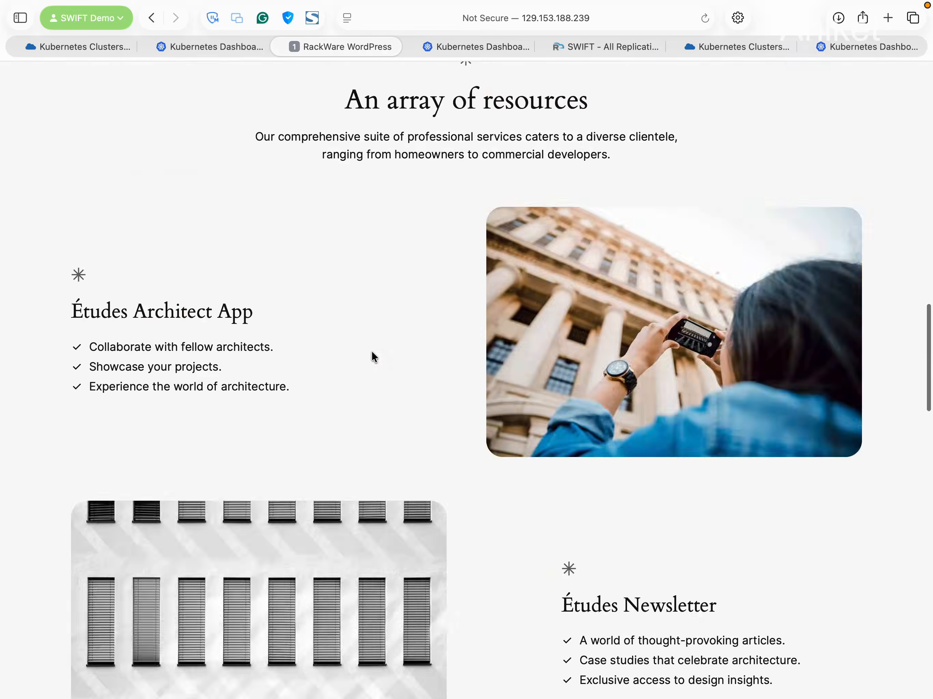
scroll(370, 356, down, 5)
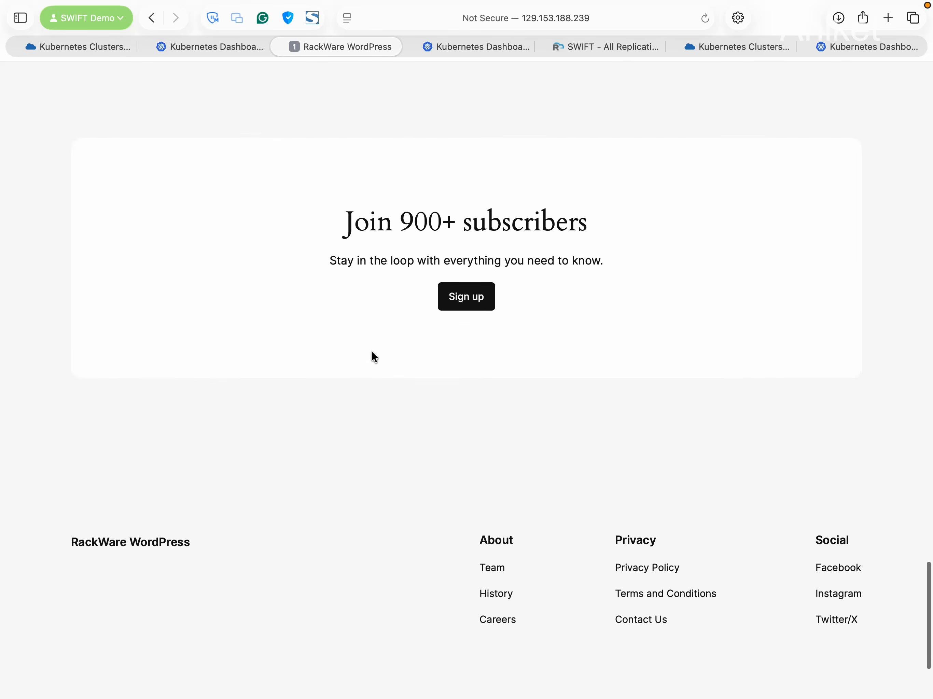
scroll(323, 352, up, 6)
scroll(323, 354, up, 4)
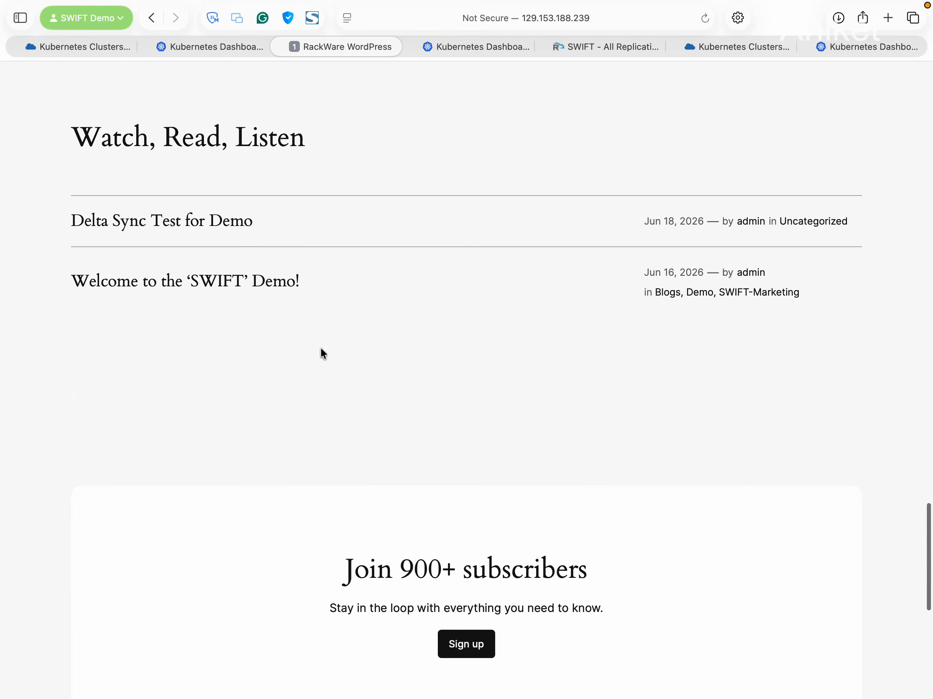
View the Delta Sync Test for Demo post on the live site, then close it
click(149, 224)
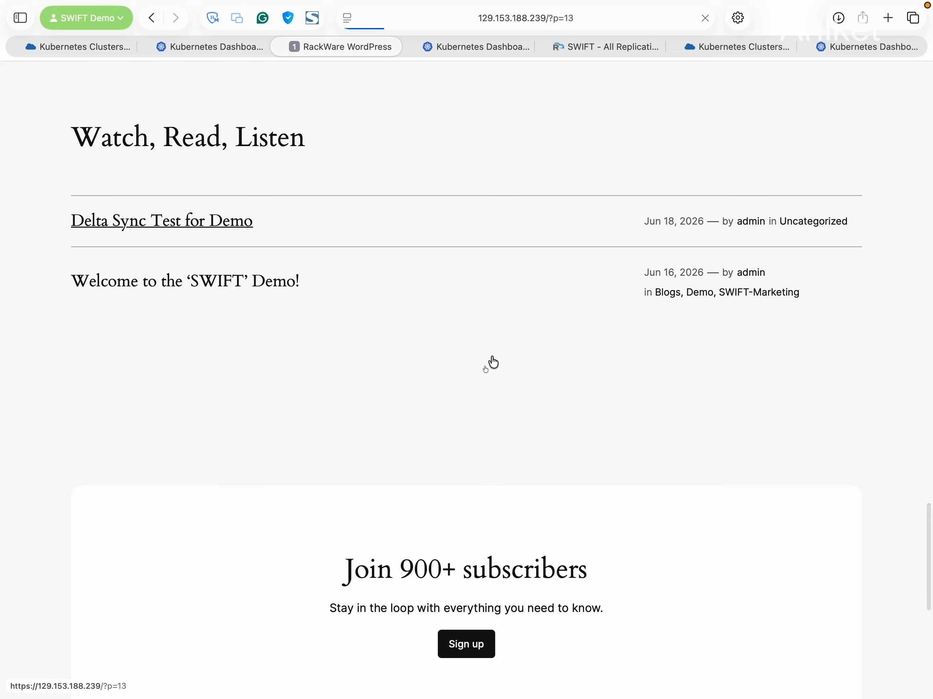
scroll(545, 339, down, 3)
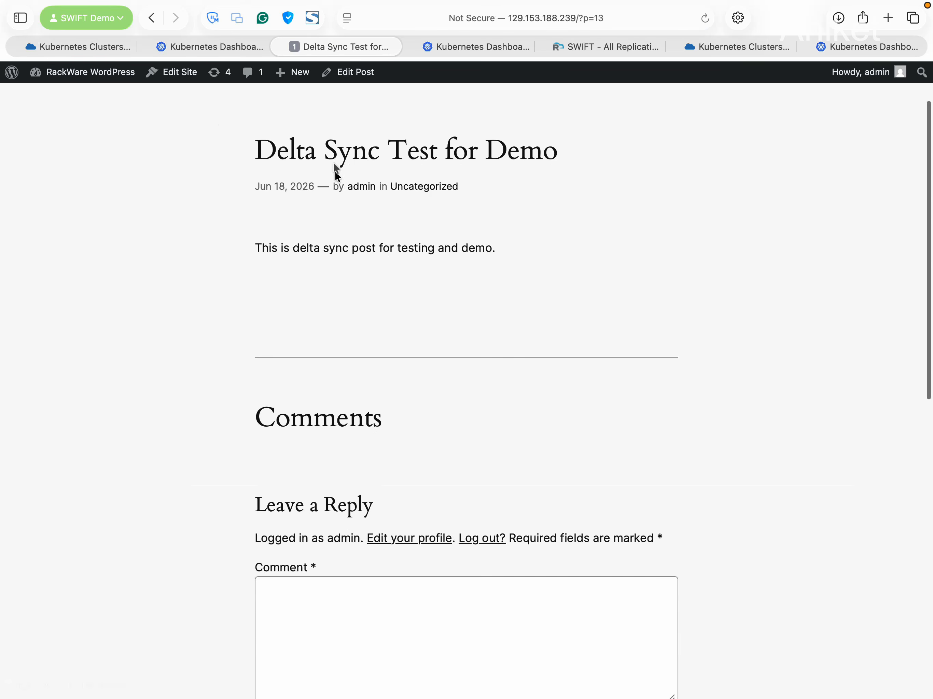
scroll(492, 393, down, 5)
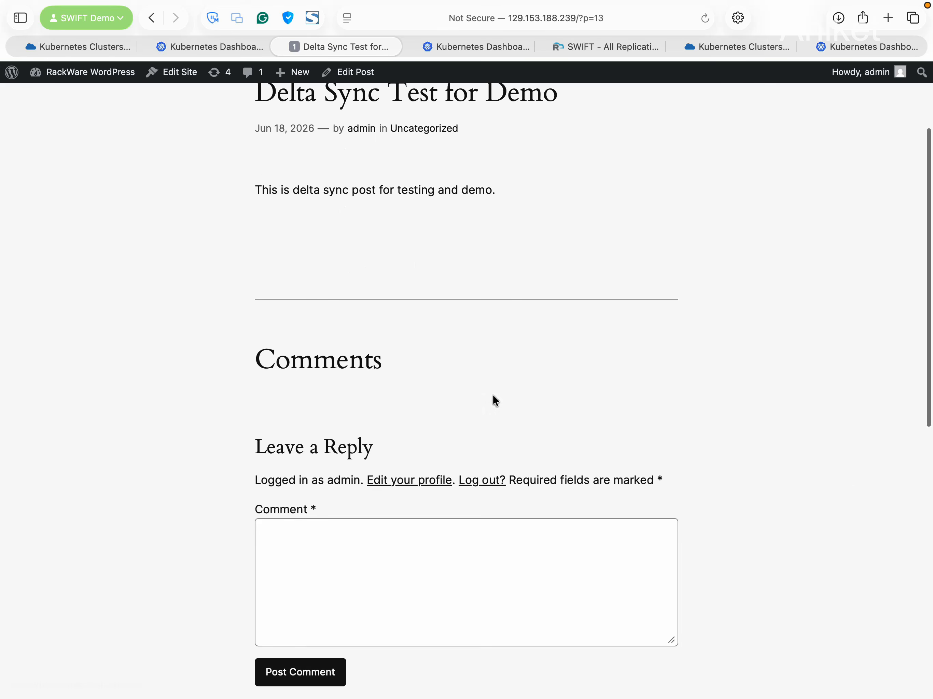
scroll(493, 396, up, 7)
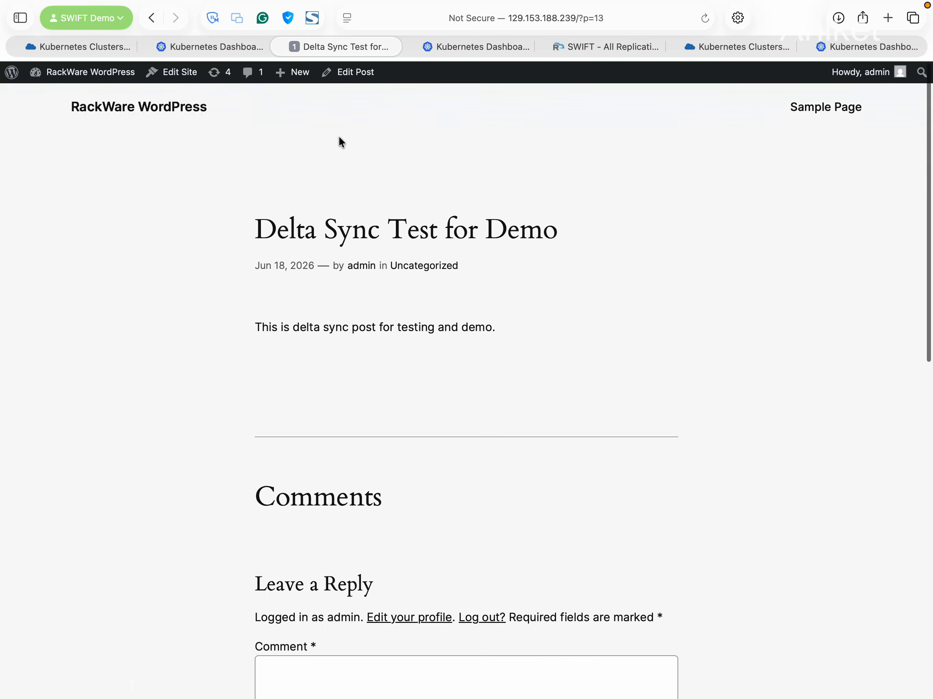
click(280, 47)
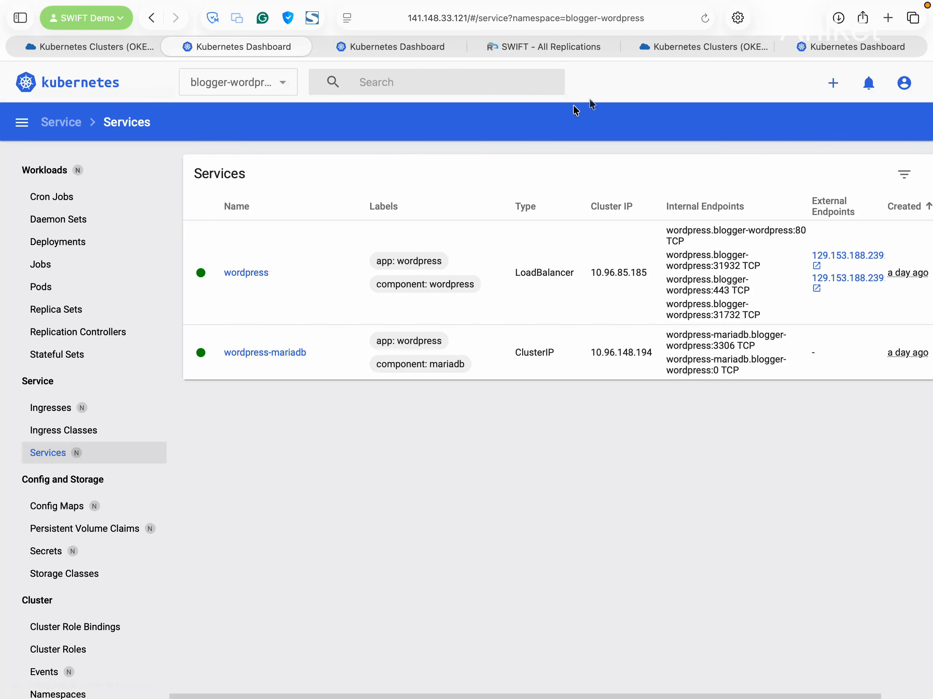
Return to SWIFT and list the Image Groups under Business Continuity & DR
click(499, 46)
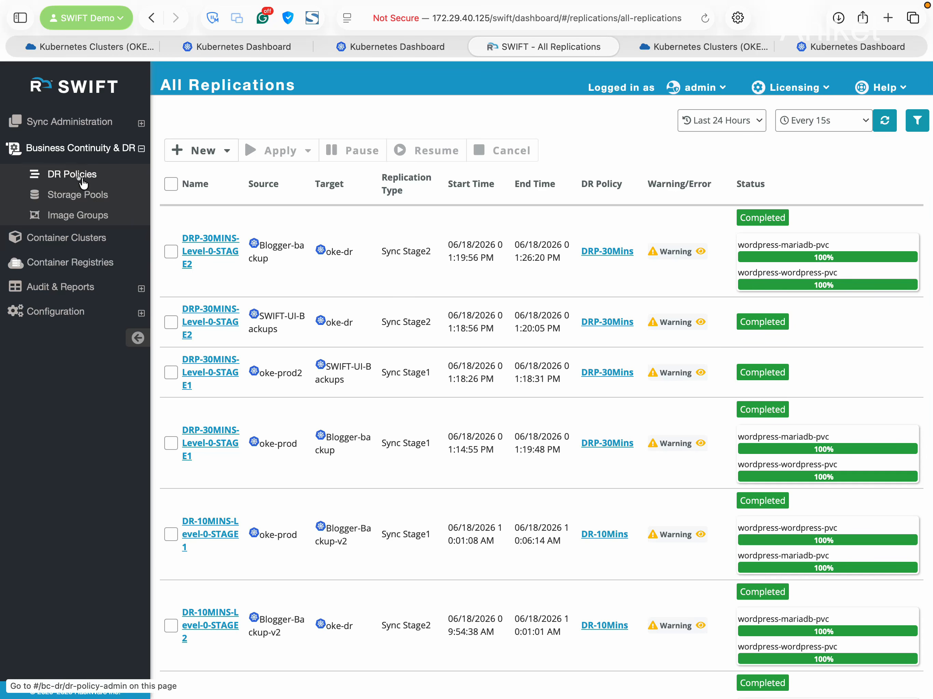
click(83, 217)
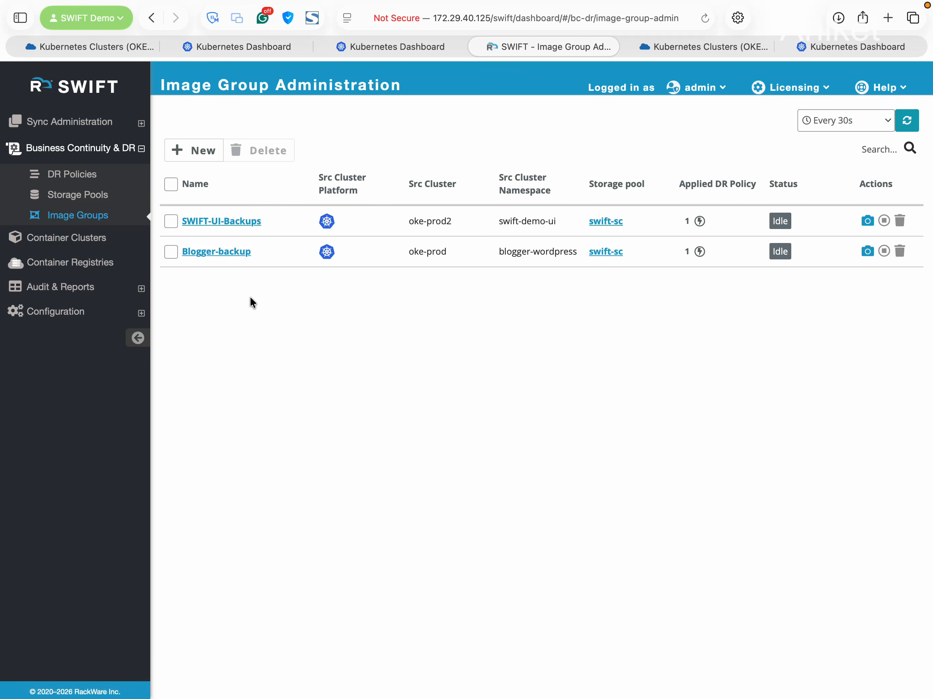
Check the Blogger-backup image group's backup snapshots, then return to the image groups list
click(239, 254)
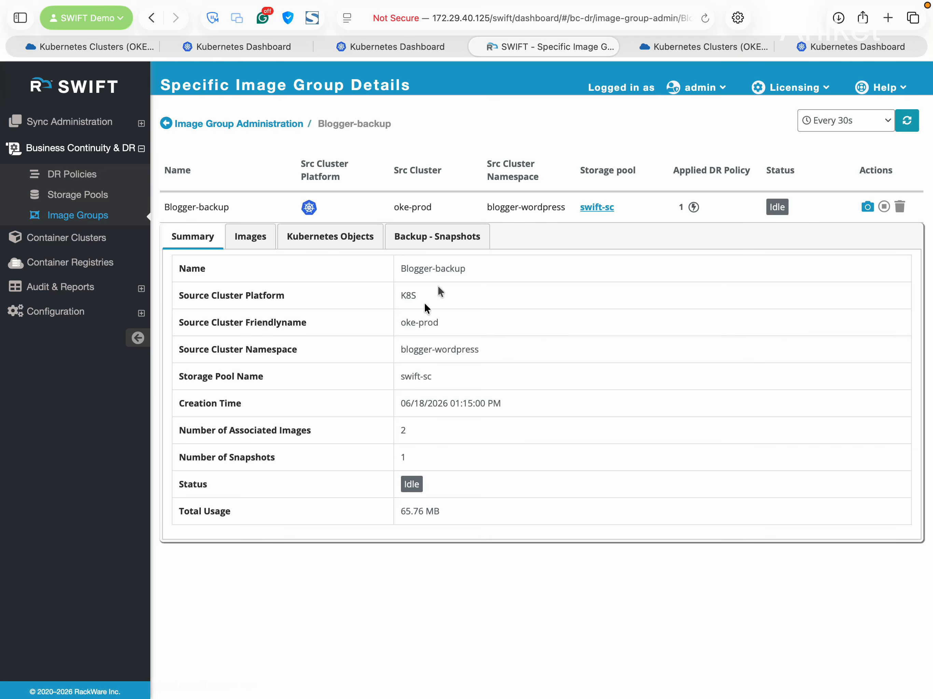
click(437, 238)
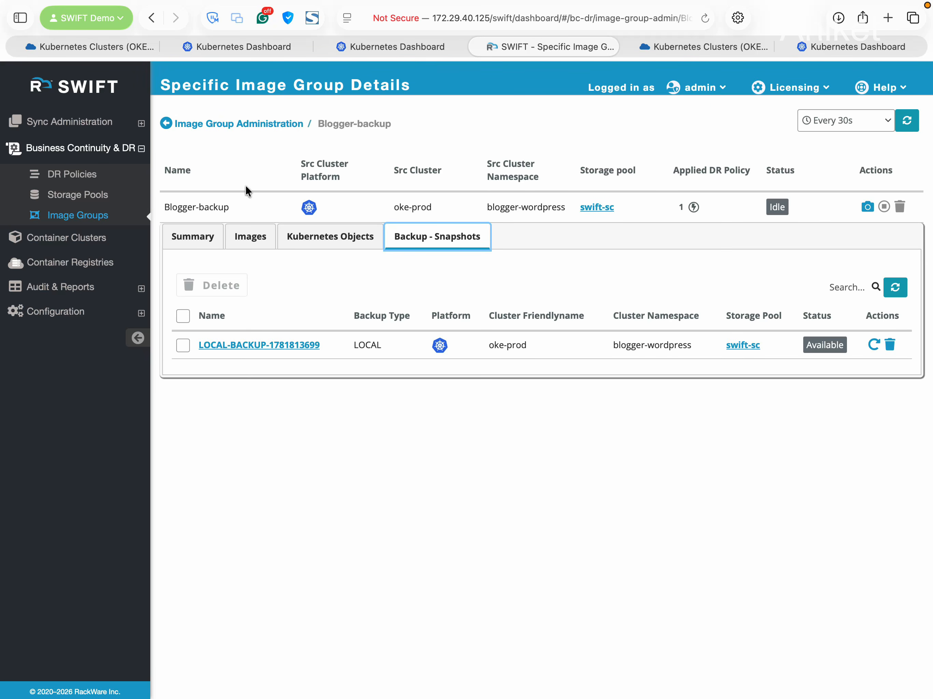
click(245, 124)
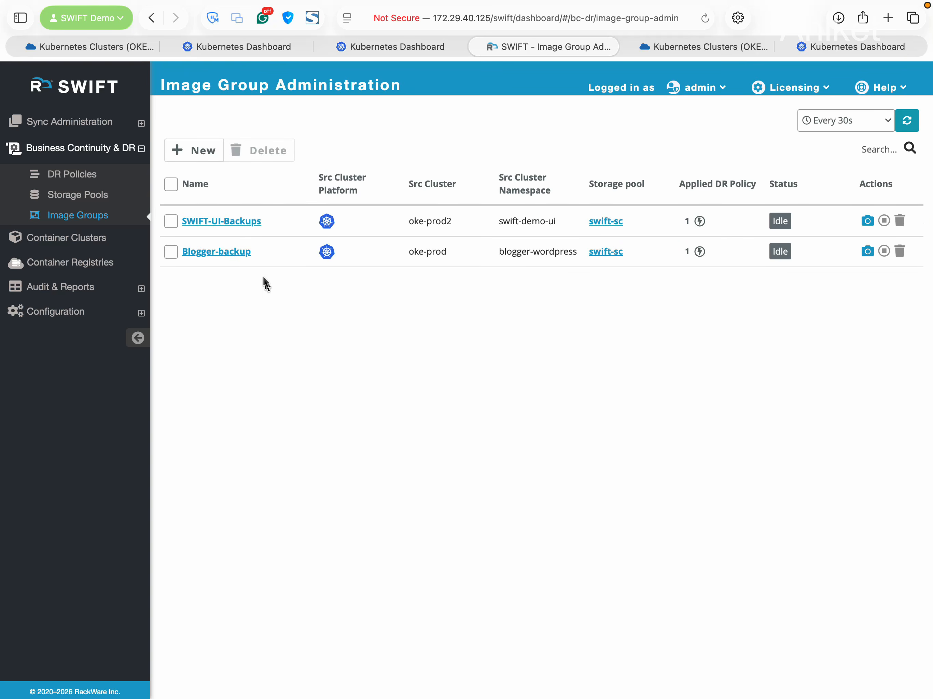
click(234, 228)
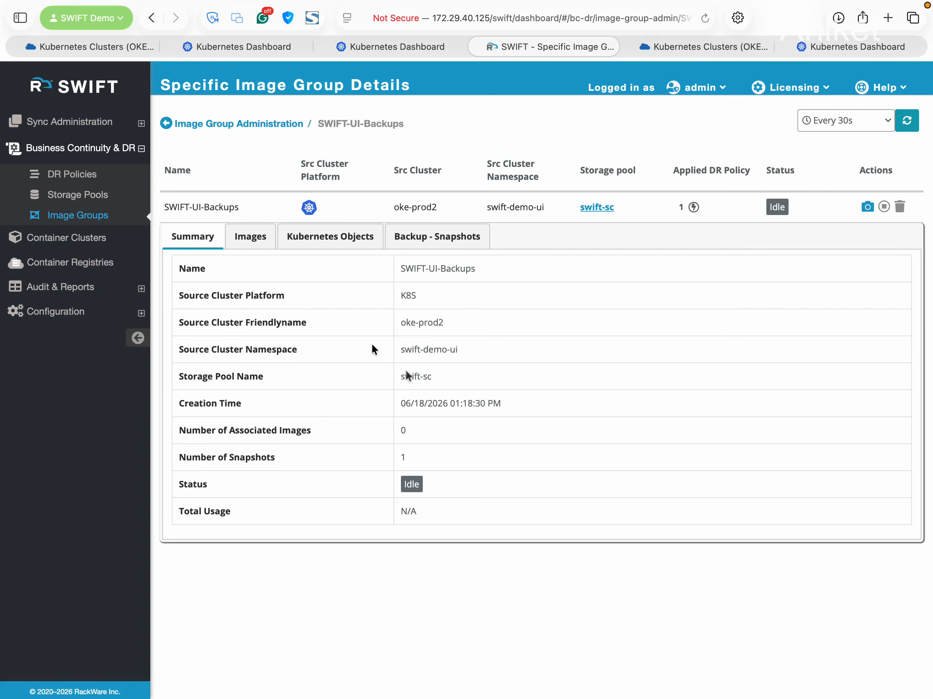
click(427, 245)
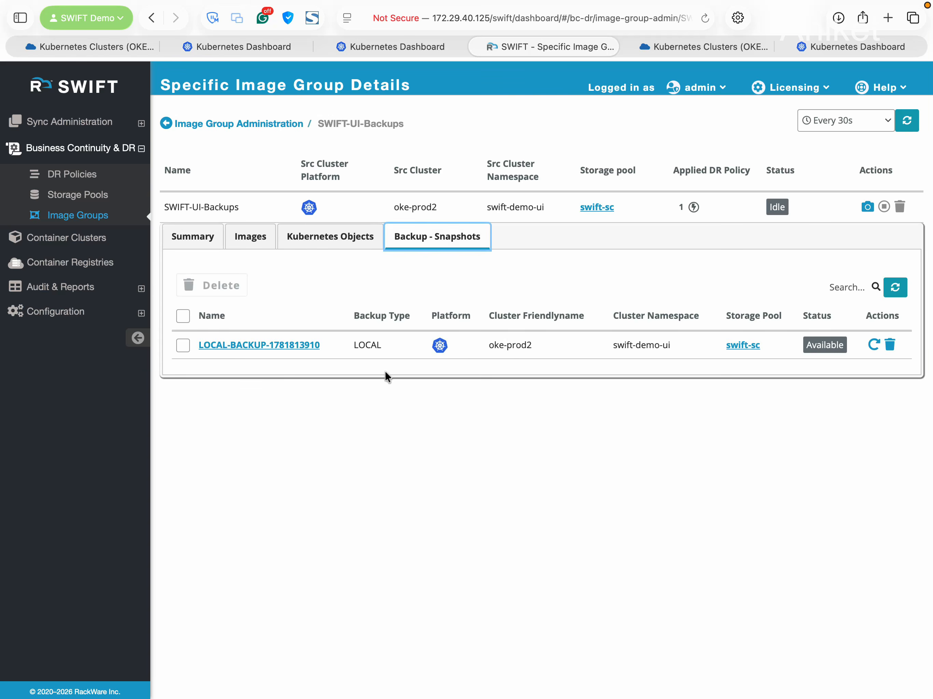
click(873, 346)
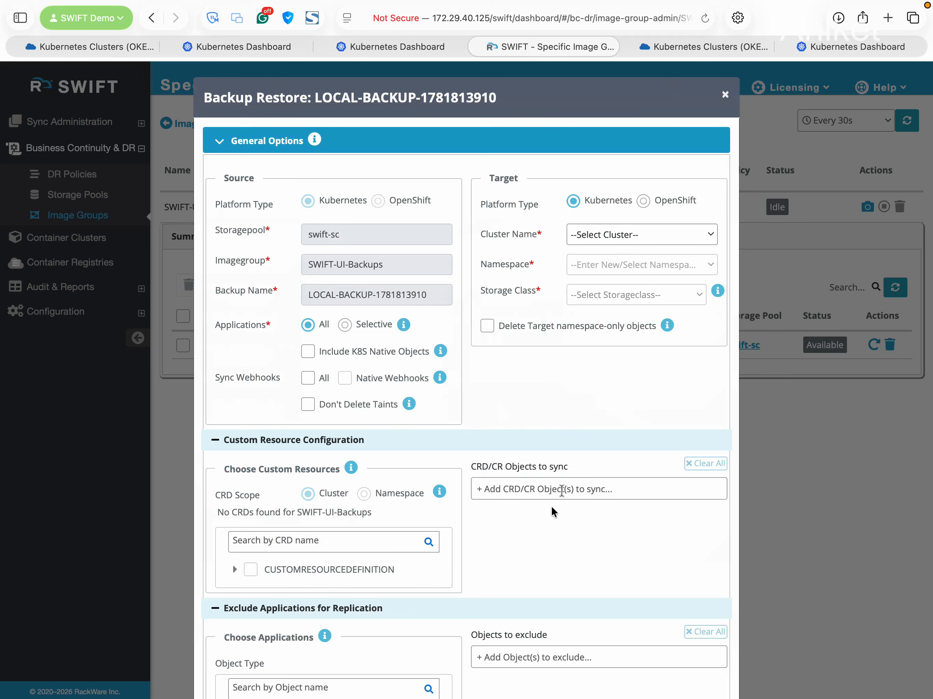
click(725, 95)
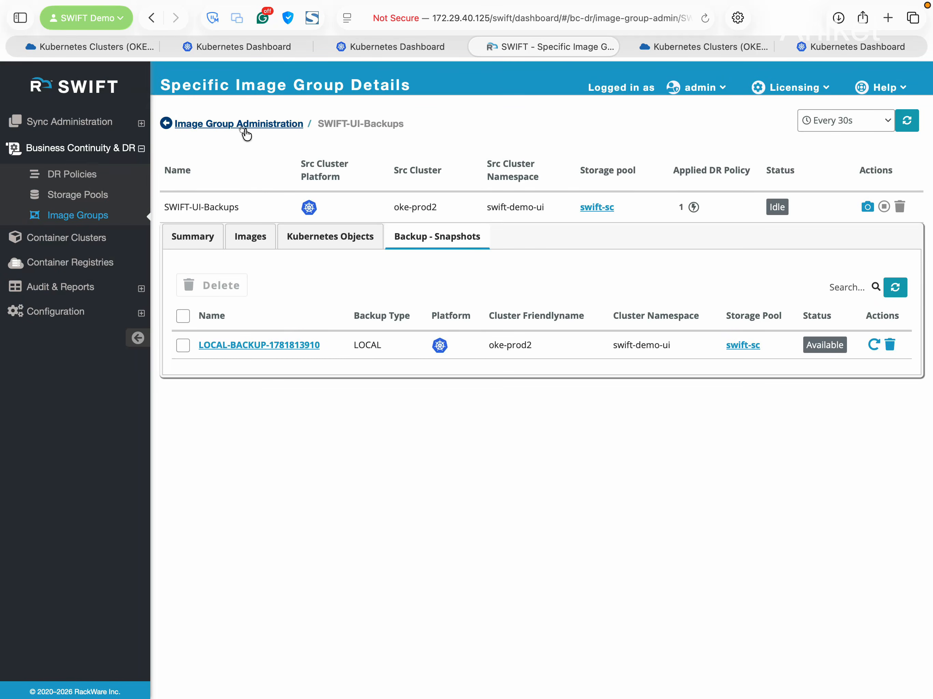
click(245, 124)
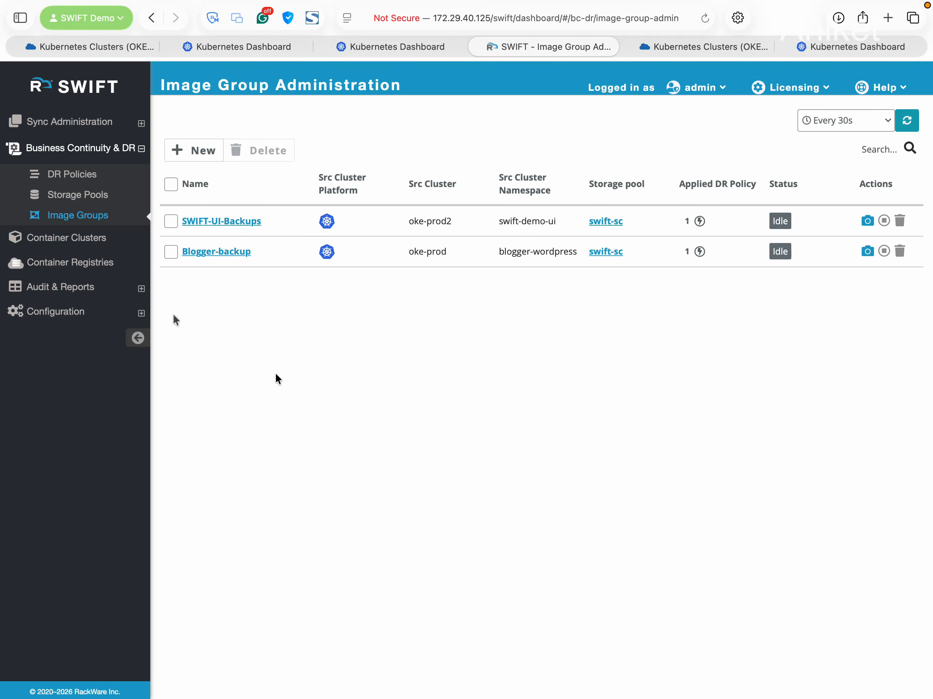
Show all replications via Sync Administration
click(81, 127)
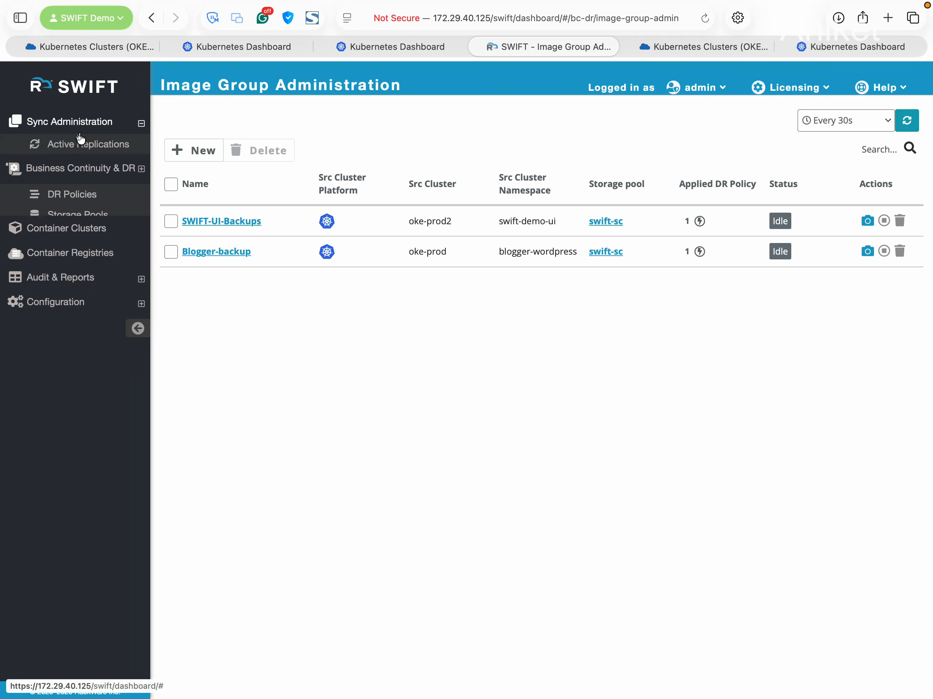
click(81, 143)
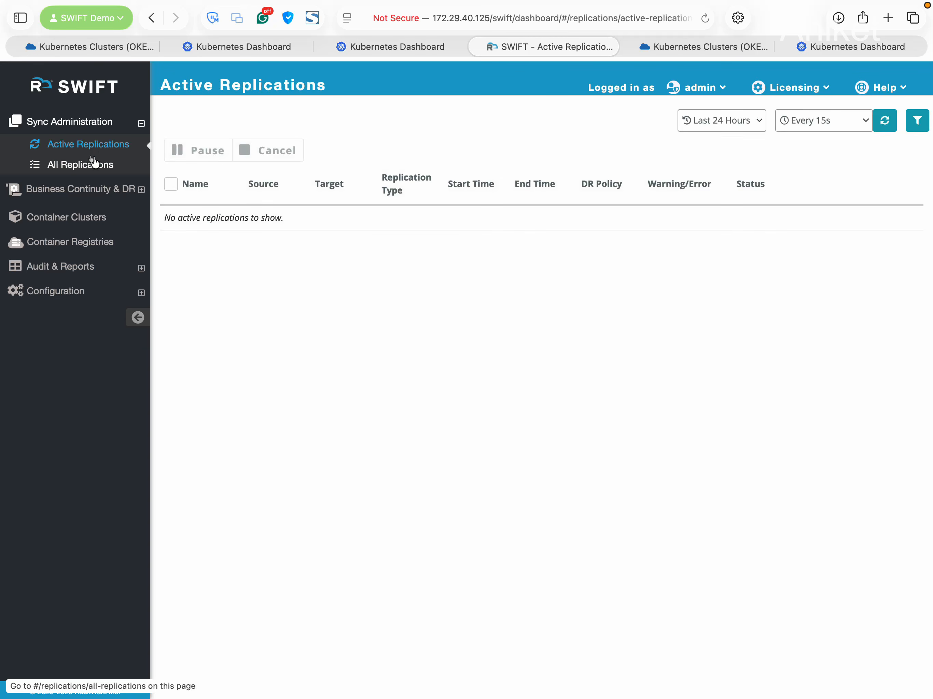
click(106, 165)
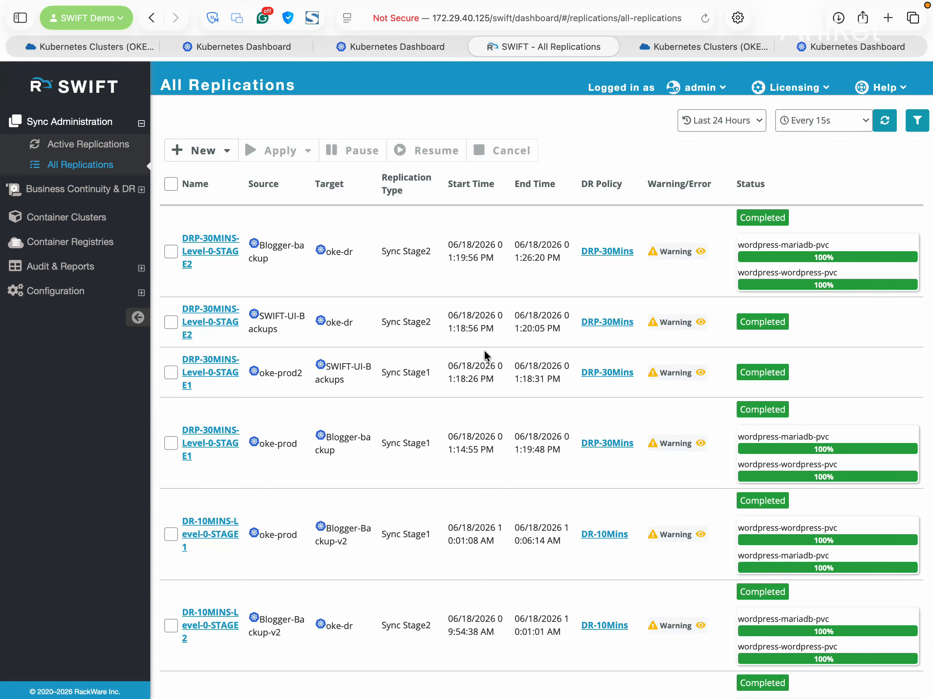
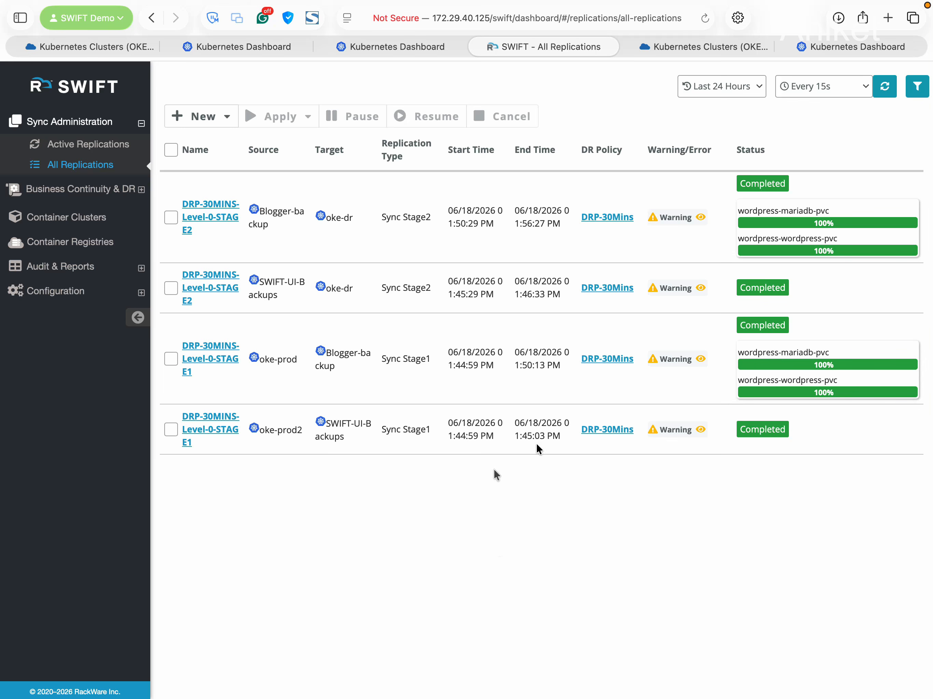
Switch to the Kubernetes Dashboard listing the Active blogger-wordpress and swift-demo-ui namespaces
click(840, 46)
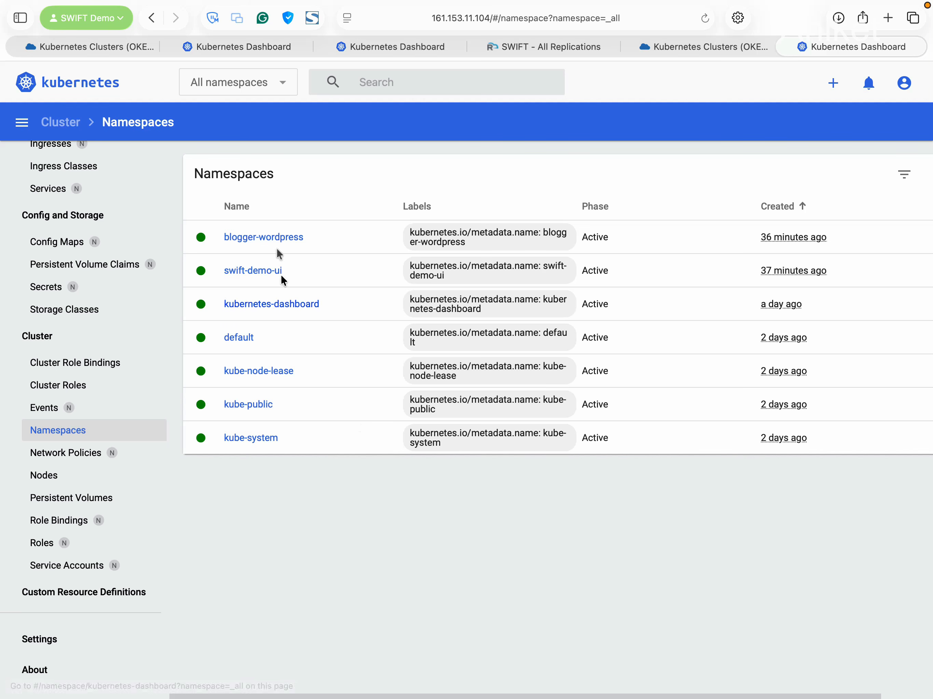
Filter the dashboard to blogger-wordpress and list its wordpress LoadBalancer and wordpress-mariadb services
click(275, 238)
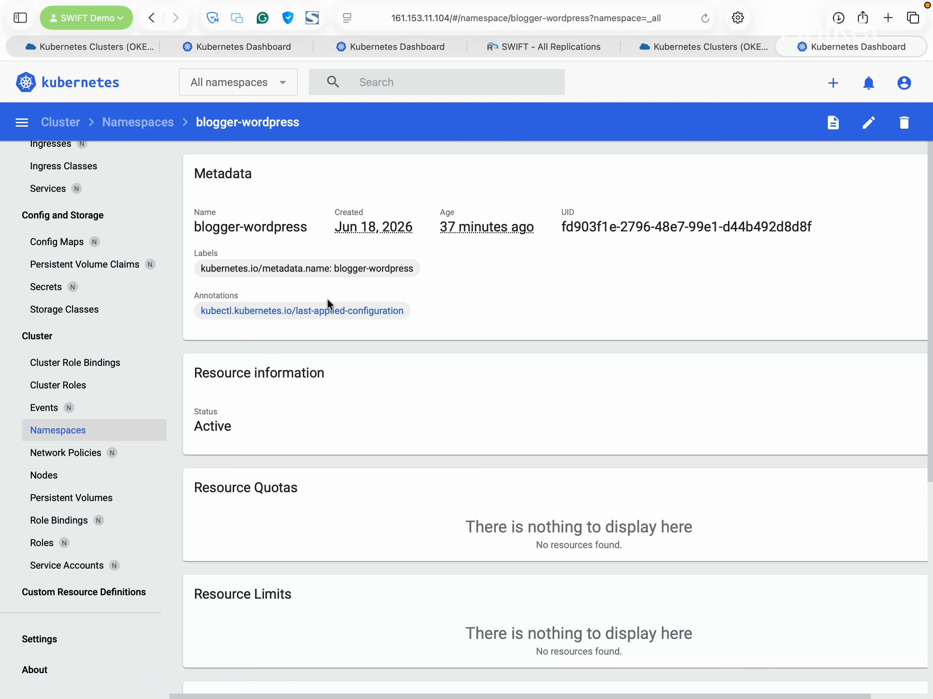
click(235, 85)
click(250, 196)
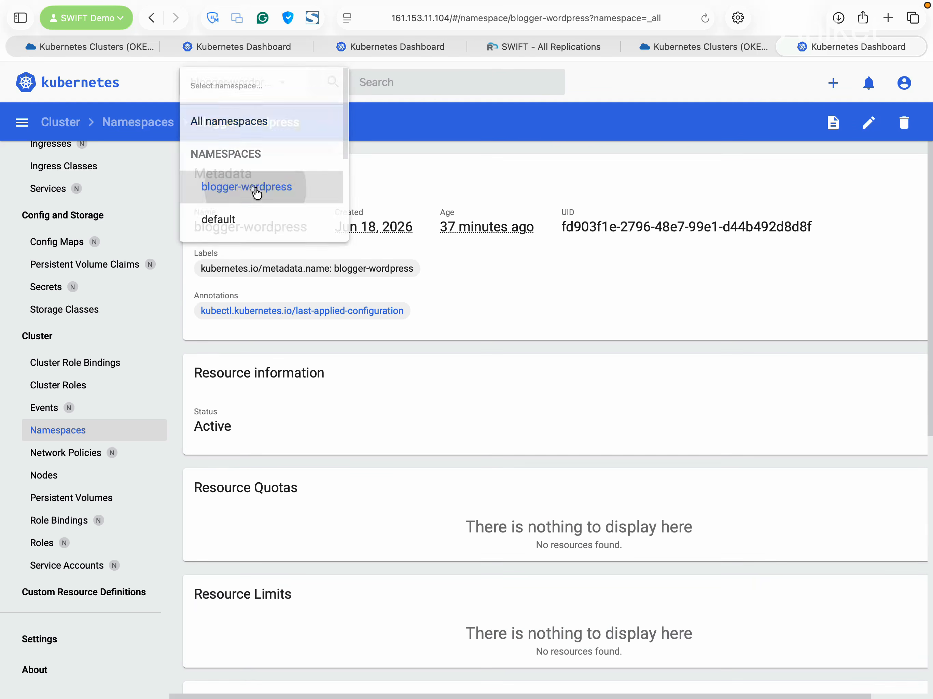
scroll(104, 493, up, 5)
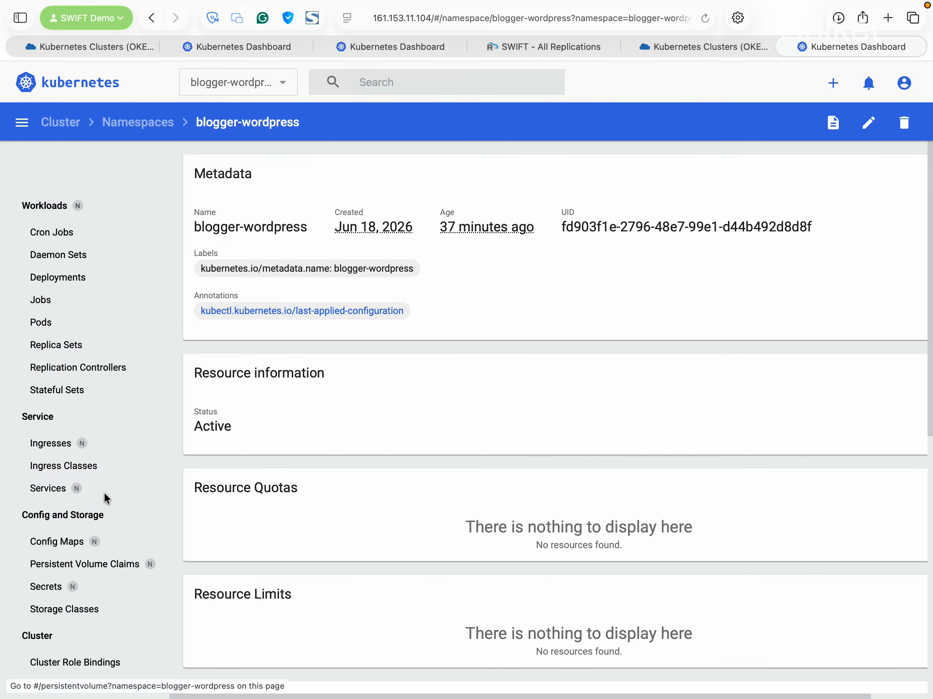
click(64, 170)
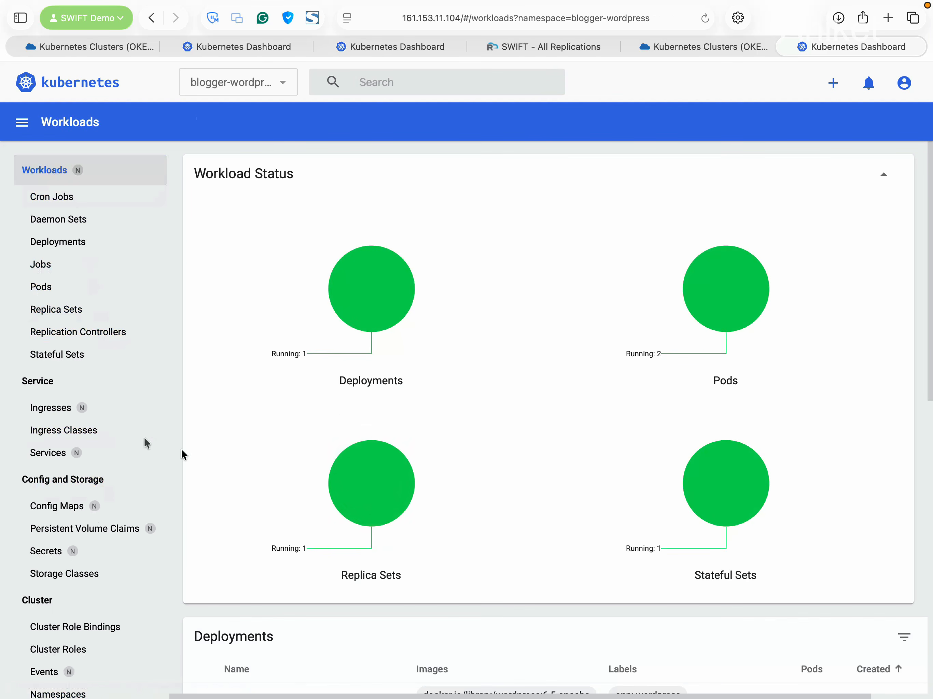
scroll(115, 529, down, 5)
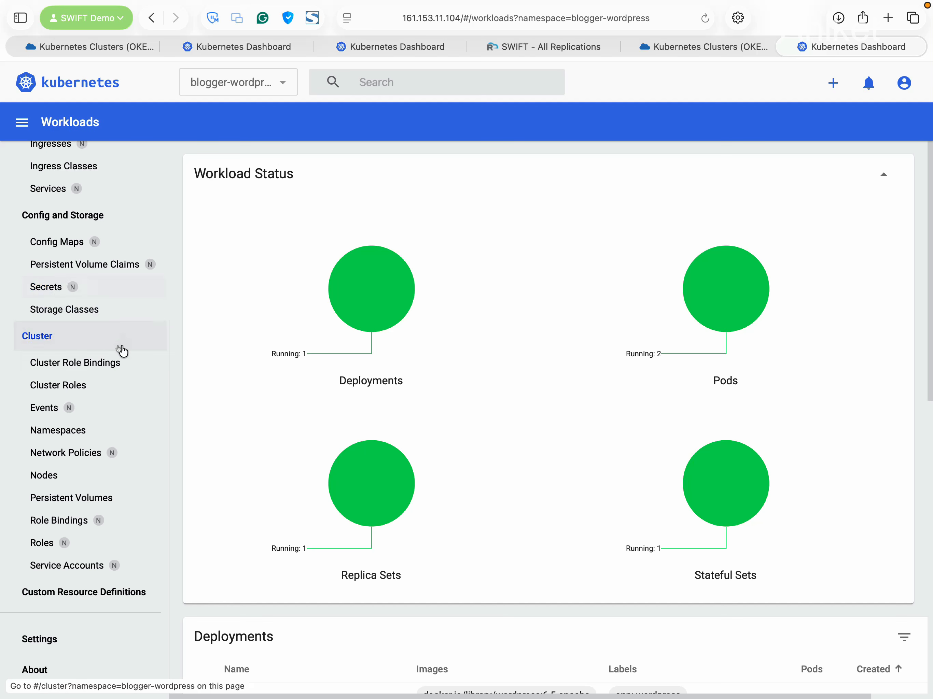
scroll(121, 356, up, 3)
click(57, 267)
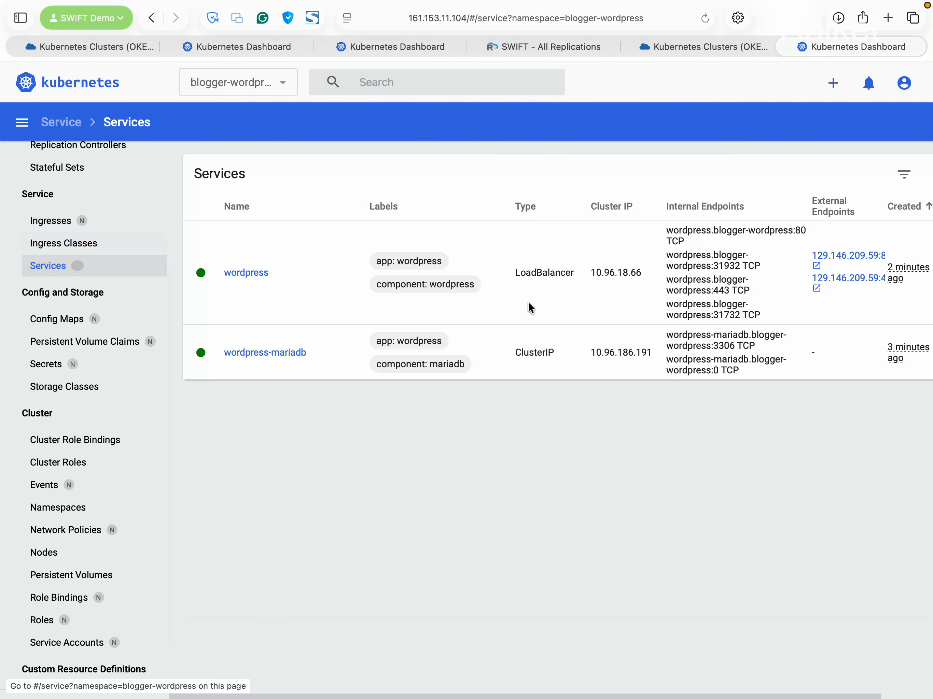
Open the wordpress site's external endpoint and read the Delta Sync Test for Demo post
click(830, 256)
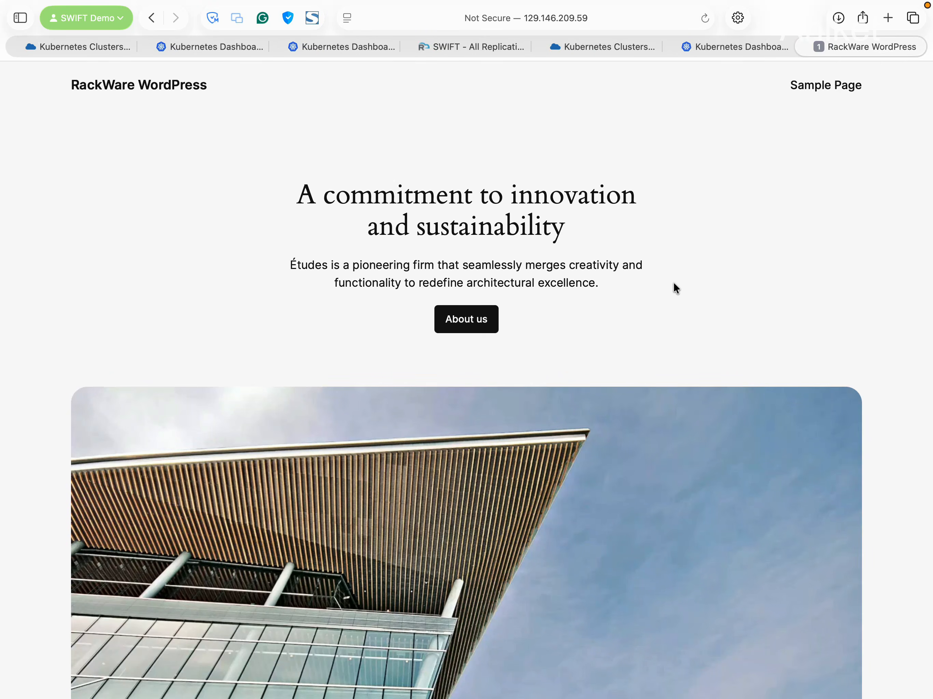
scroll(675, 290, down, 20)
scroll(675, 289, down, 15)
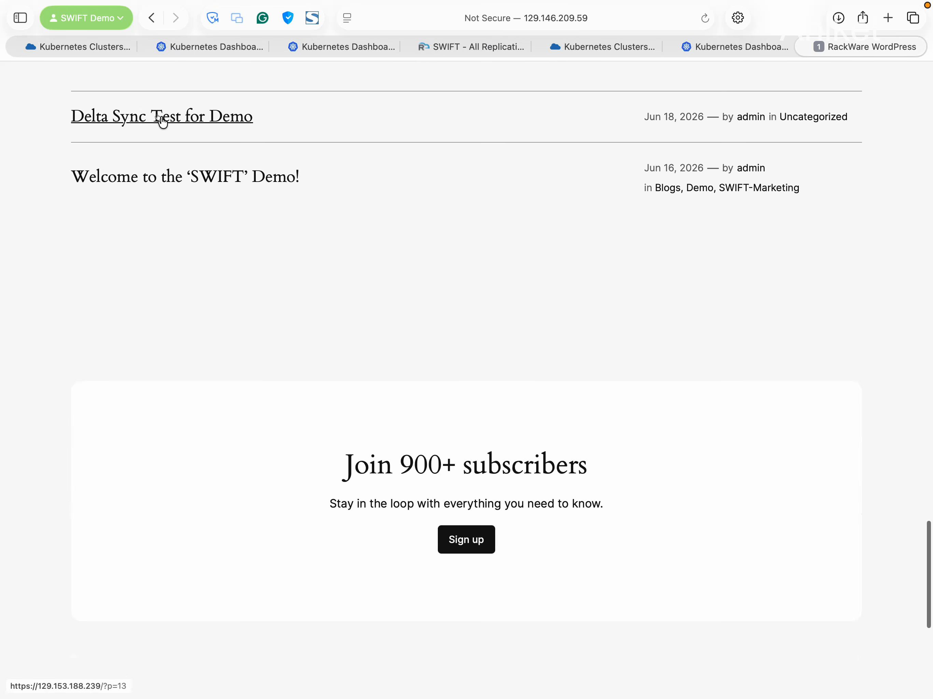
click(158, 119)
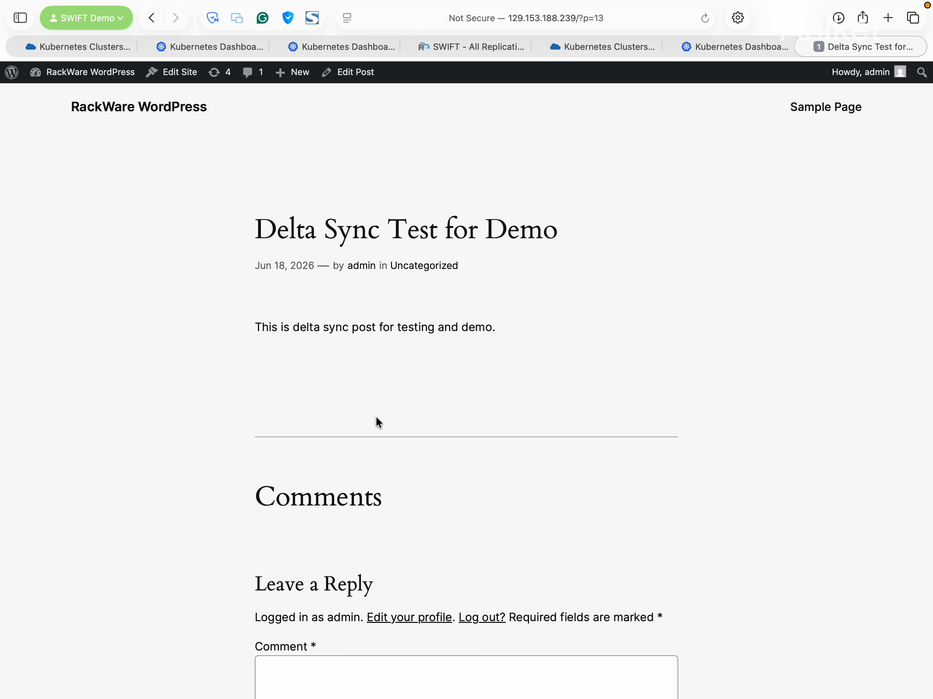
scroll(375, 421, down, 4)
scroll(539, 418, down, 14)
scroll(540, 418, up, 18)
Load the site's /wp-admin, check the two published posts, then close the WordPress tab
click(620, 17)
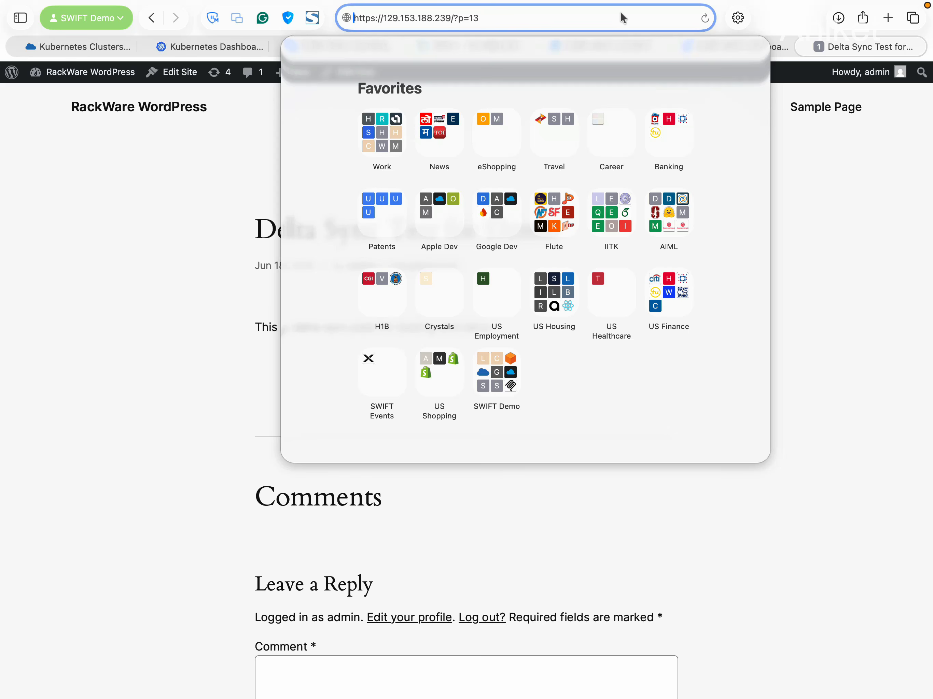
key(super+Right)
key(BackSpace)
key(BackSpace)
key(BackSpace)
key(BackSpace)
key(BackSpace)
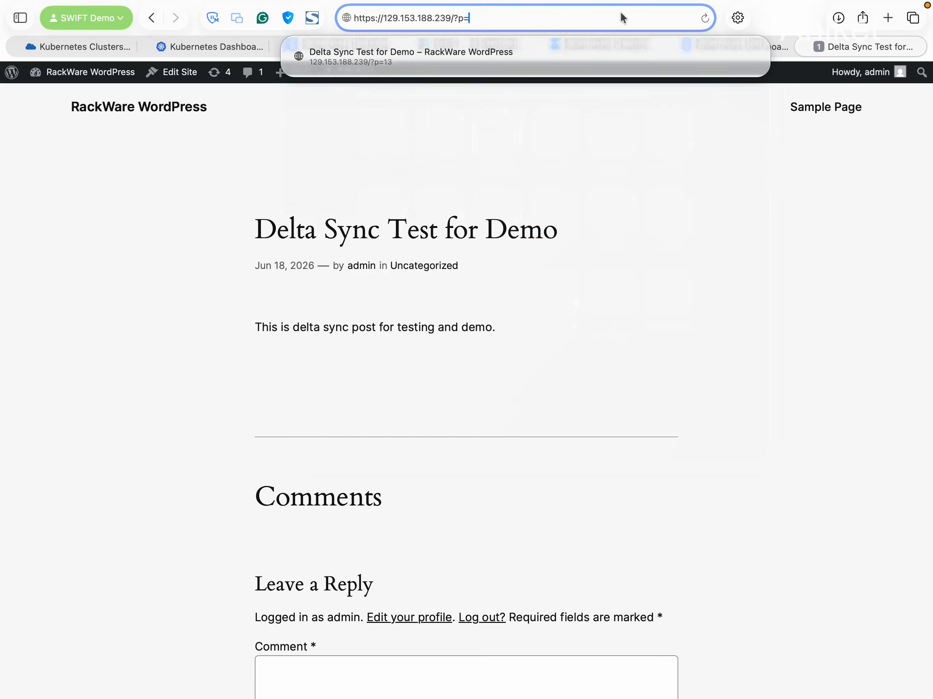
text(wp)
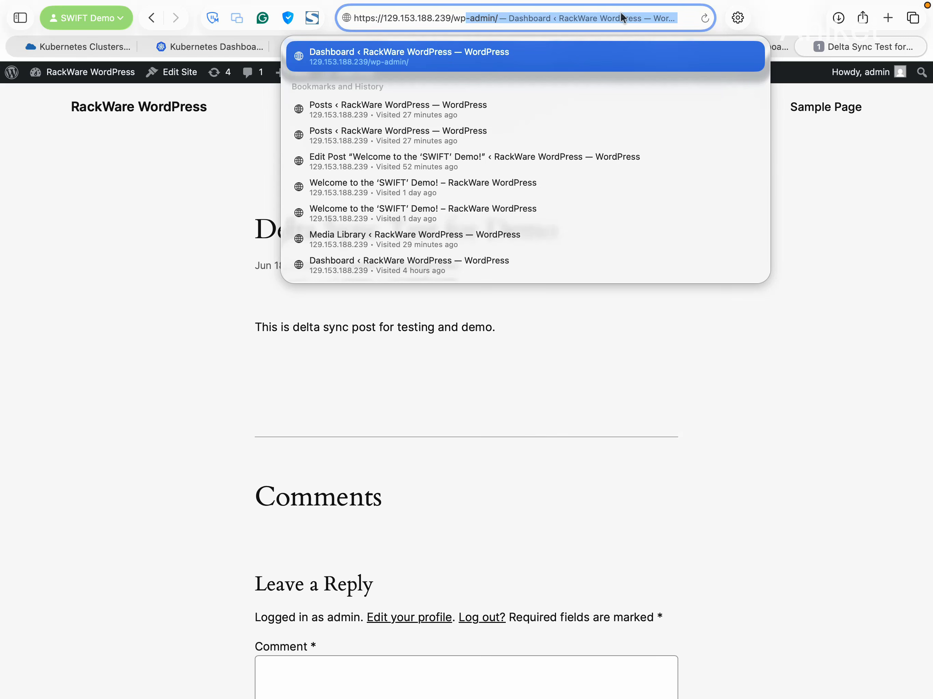
key(Return)
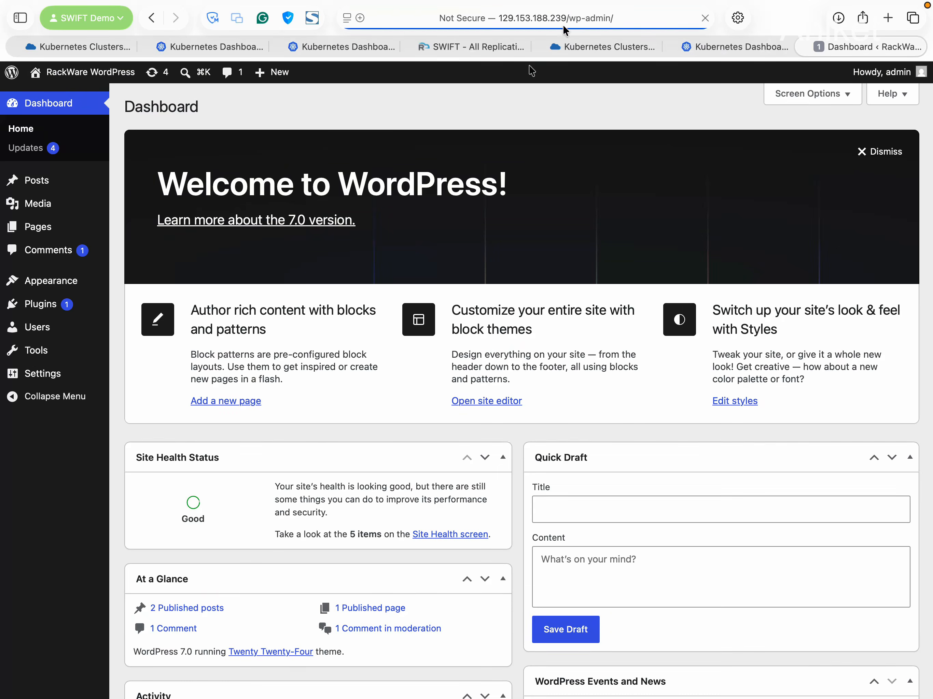
click(17, 181)
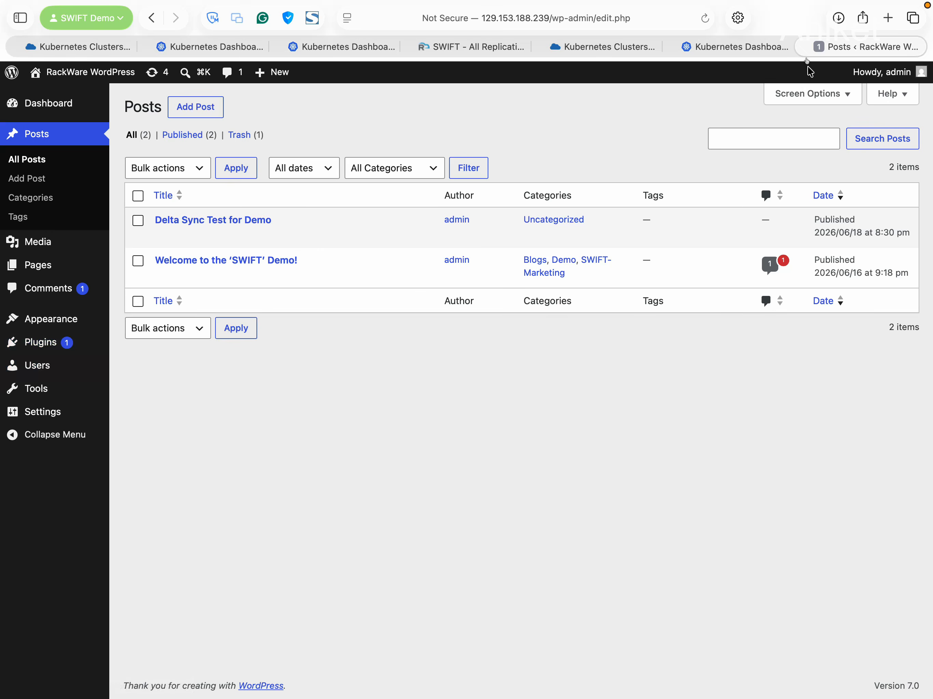
click(804, 47)
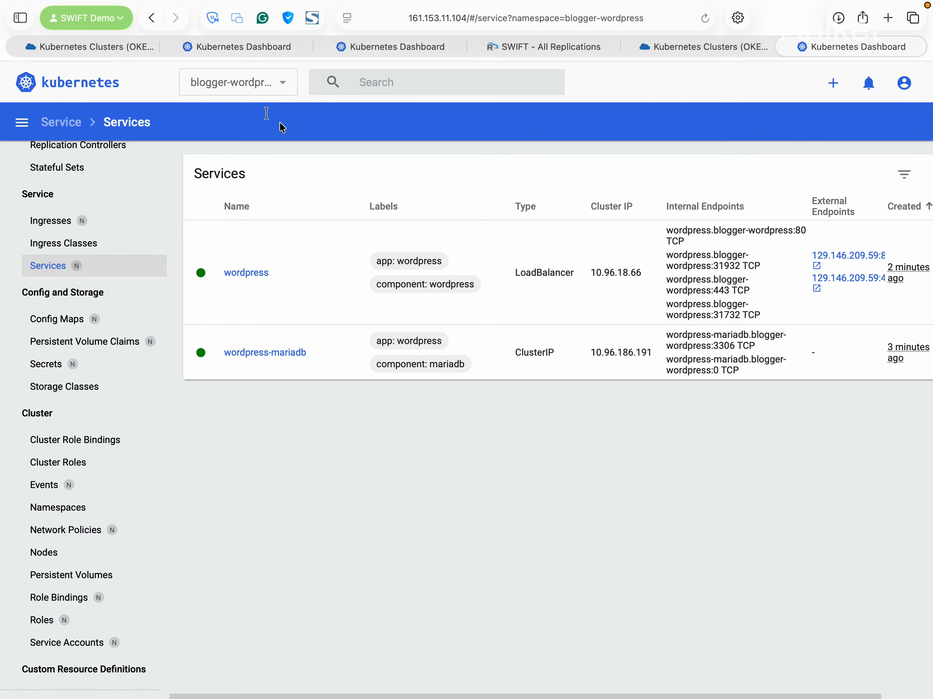
Open the swift-demo-ui Inventory Portal from its external endpoint, then return to SWIFT All Replications
click(244, 88)
scroll(267, 186, down, 5)
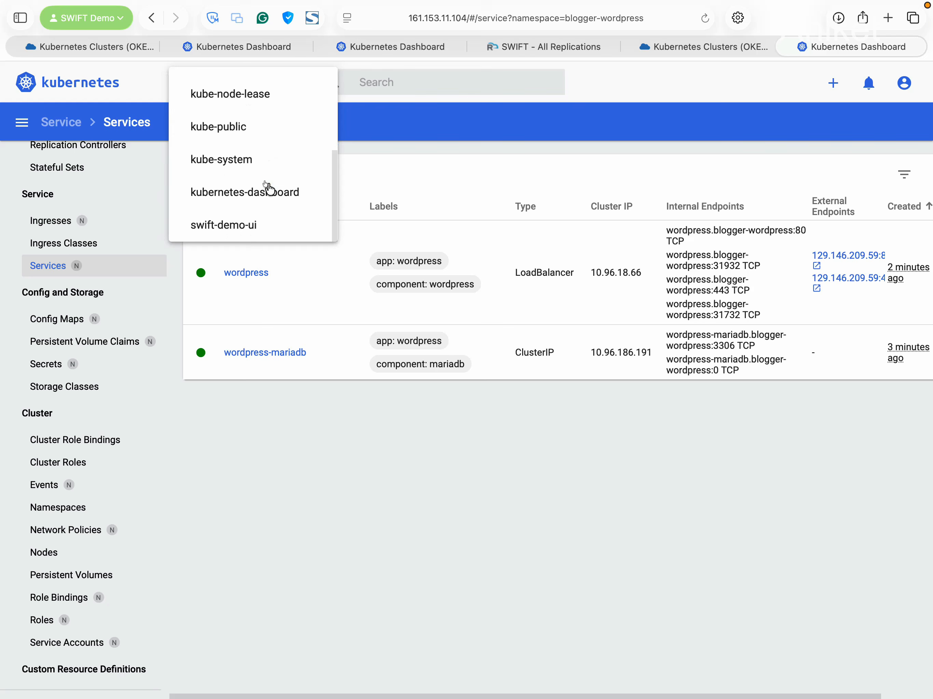
click(271, 224)
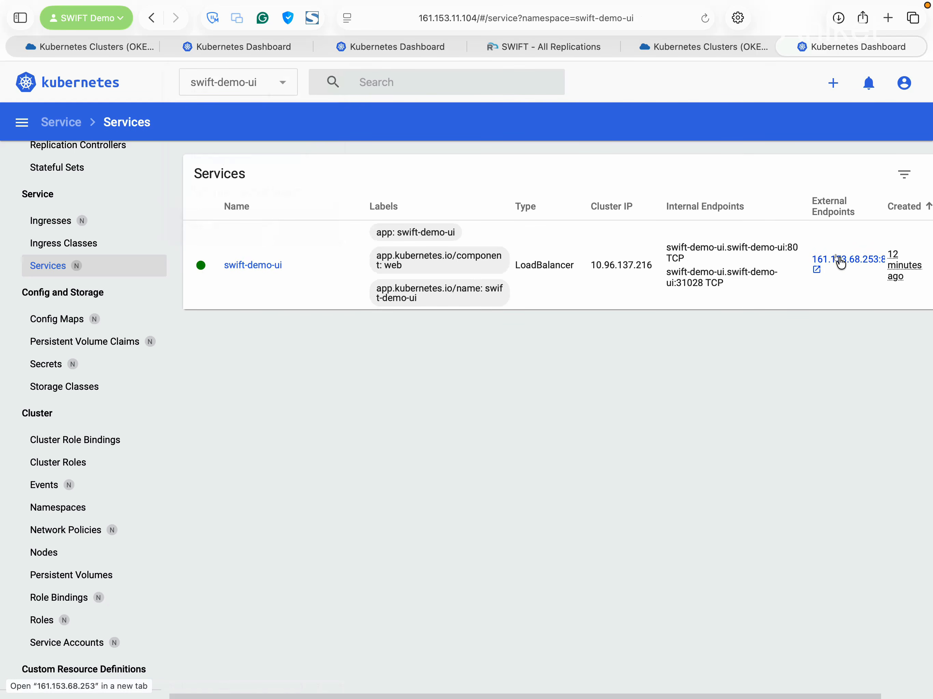
click(841, 263)
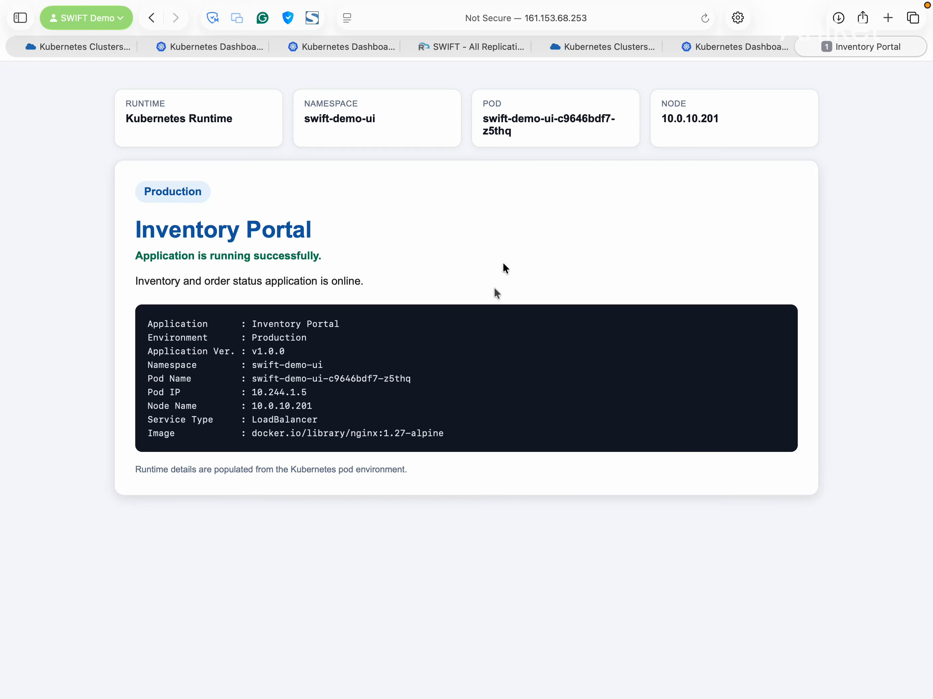
click(801, 46)
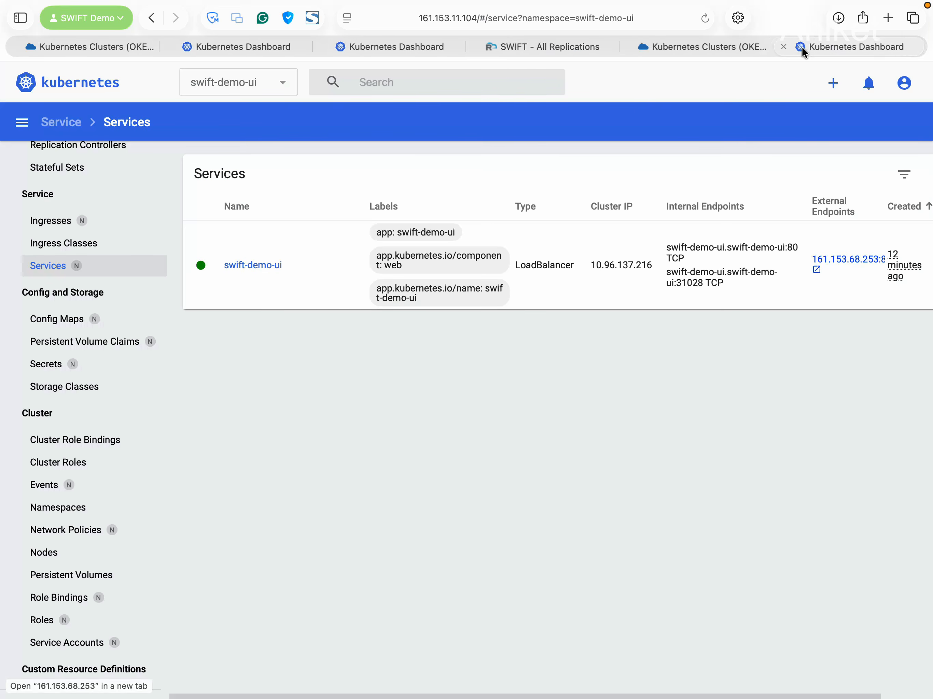
click(559, 47)
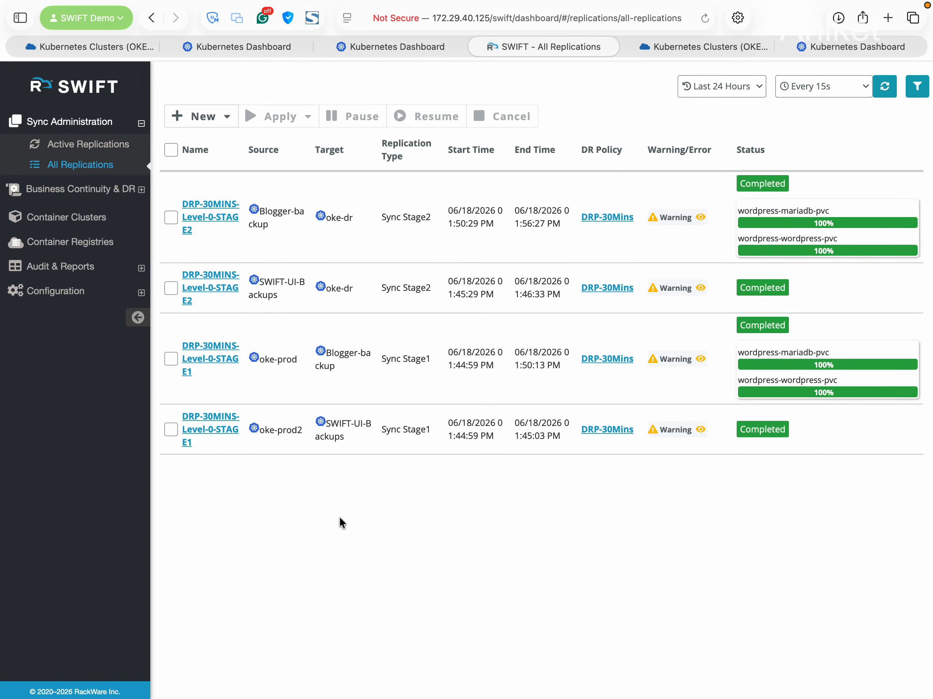
Open the DRP-30Mins policy page and scroll to its two Level-0 operations (jobs 76 and 77)
click(73, 190)
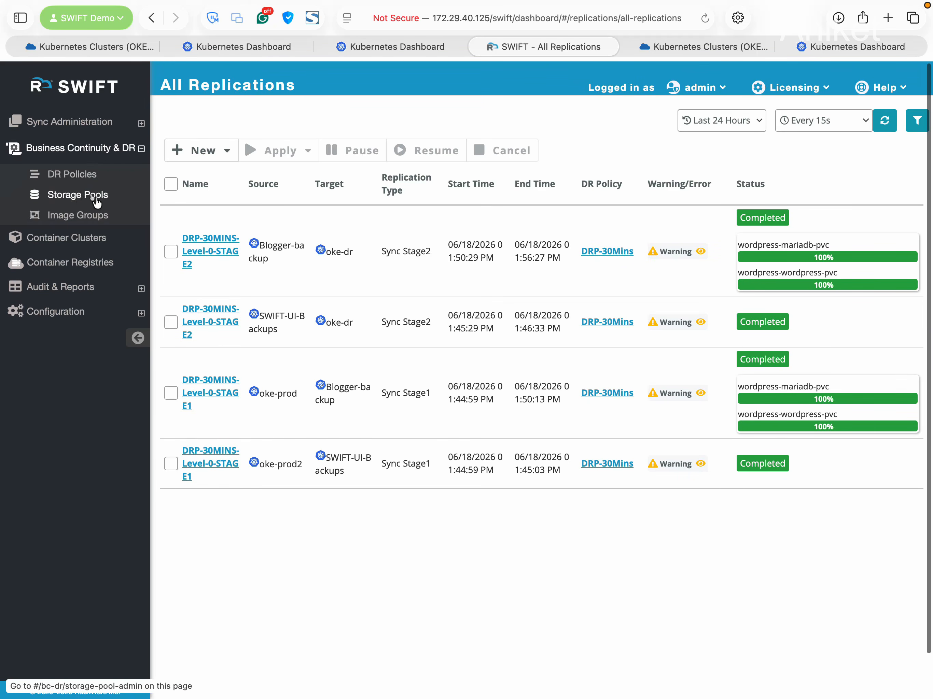
click(89, 179)
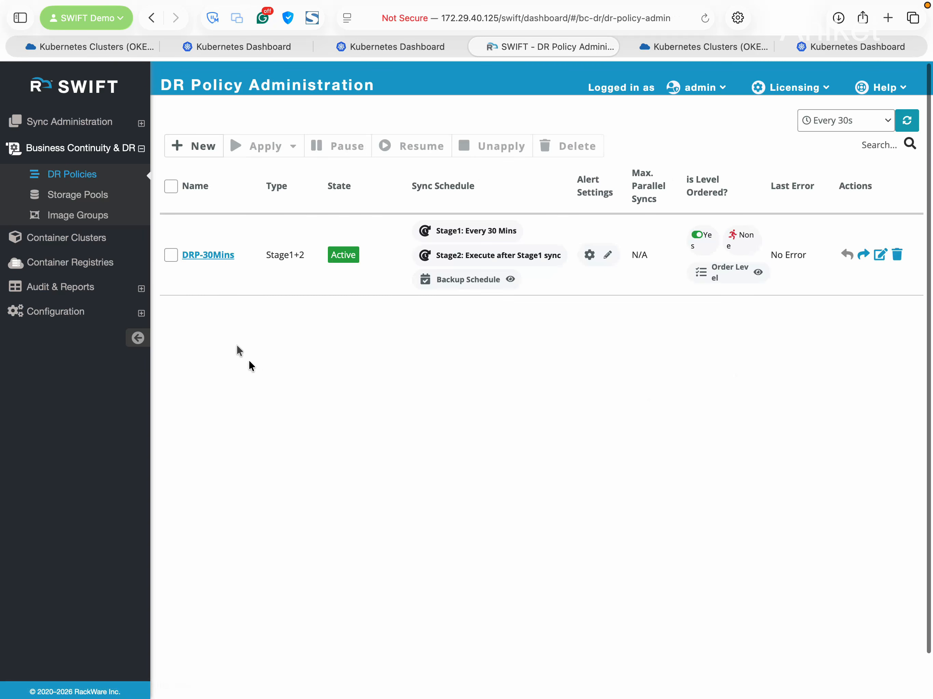
click(213, 256)
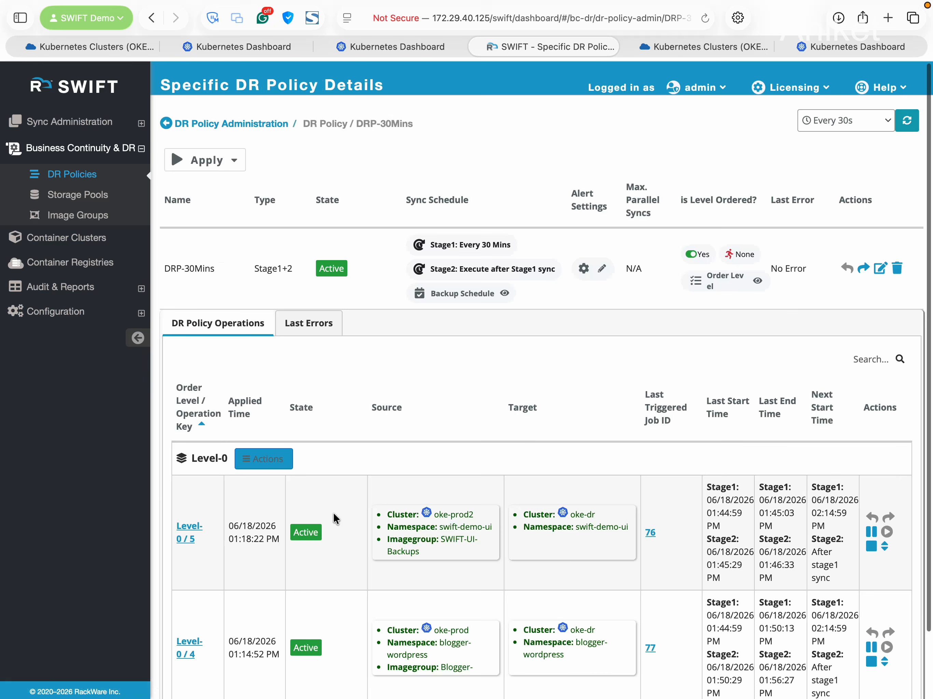
scroll(324, 403, down, 2)
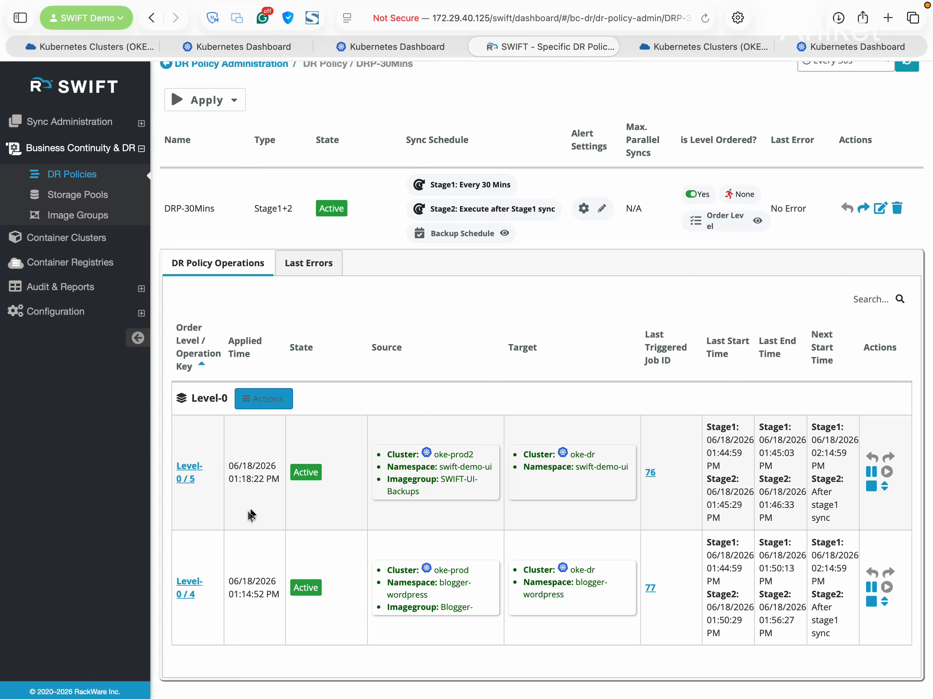
Review Level-0 operation 5's Stage1 and Stage2 event history
click(191, 471)
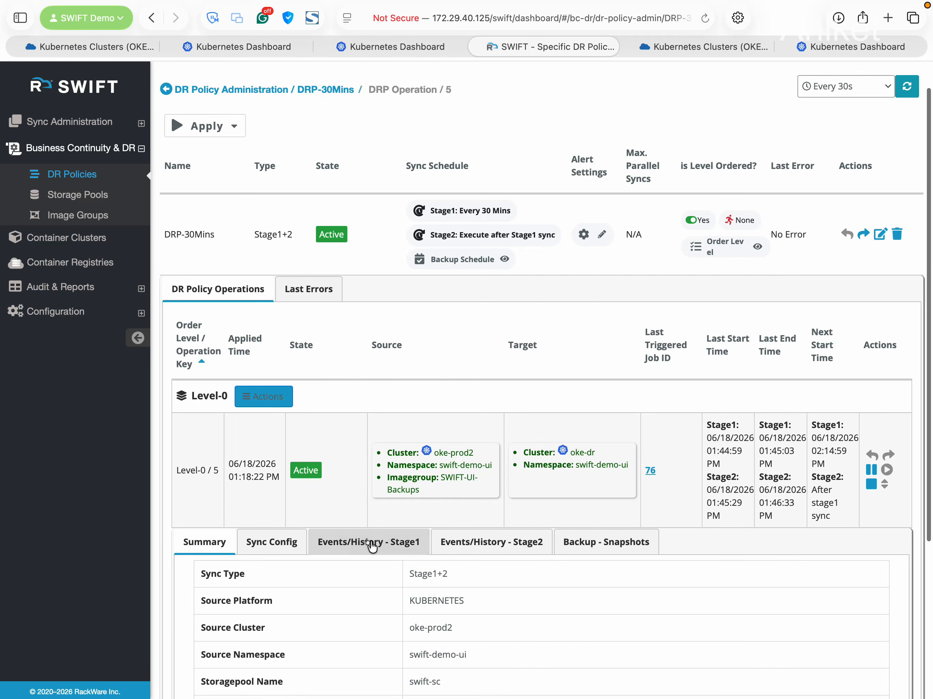
click(354, 544)
scroll(464, 569, down, 3)
click(503, 492)
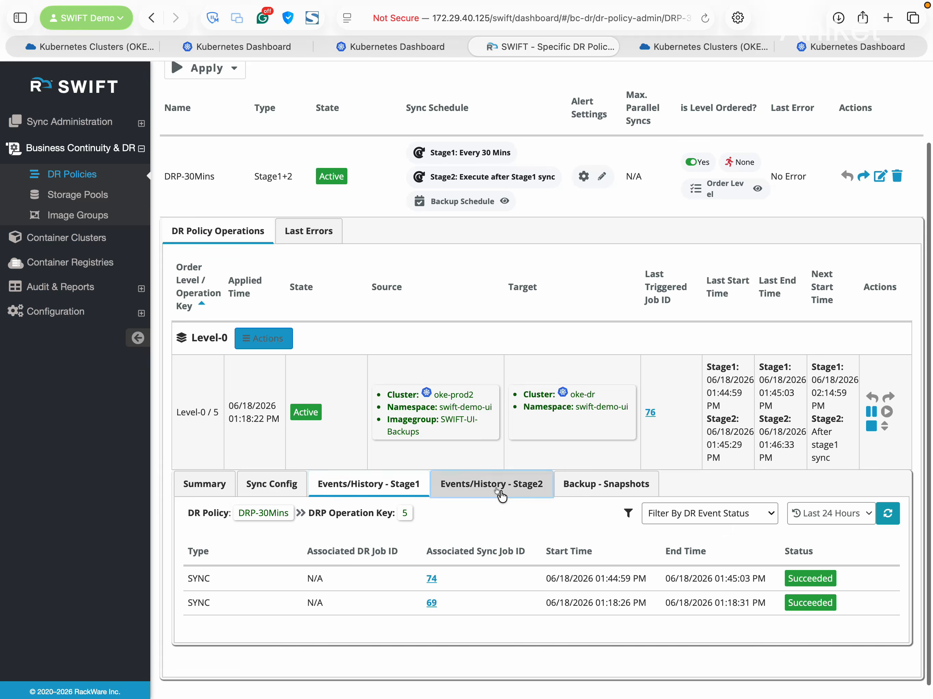
Check Blogger-backup and SWIFT-UI-Backups backup snapshots, then return to the DR Policies list
click(94, 215)
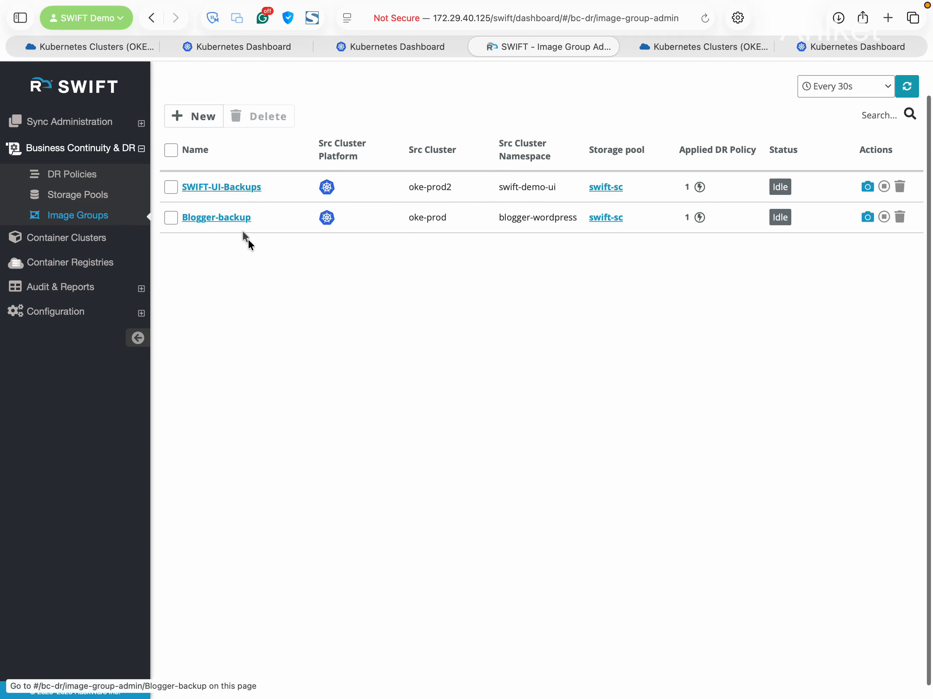
click(240, 218)
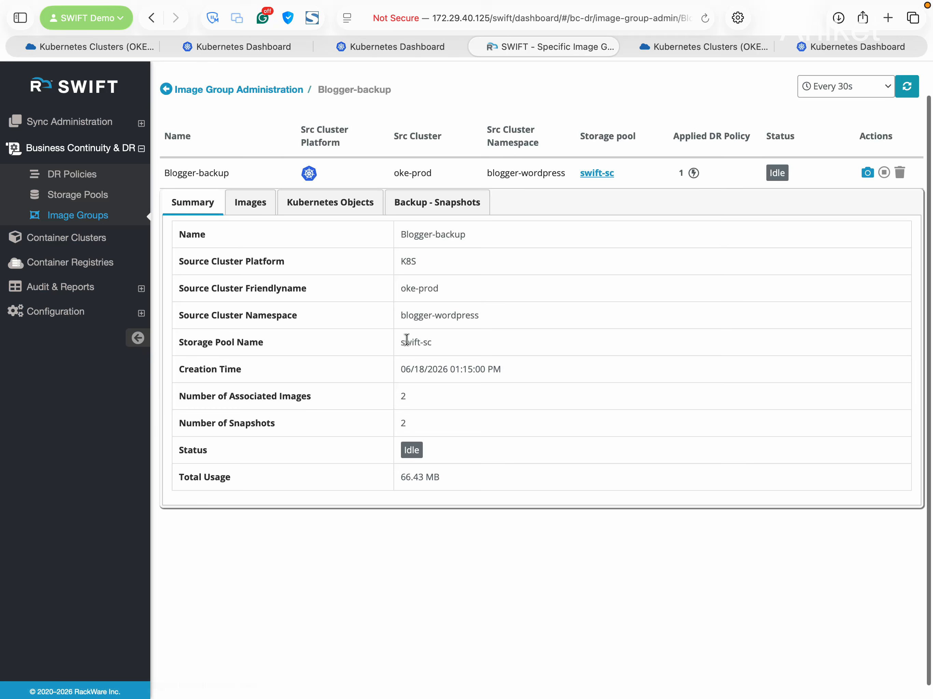
click(427, 209)
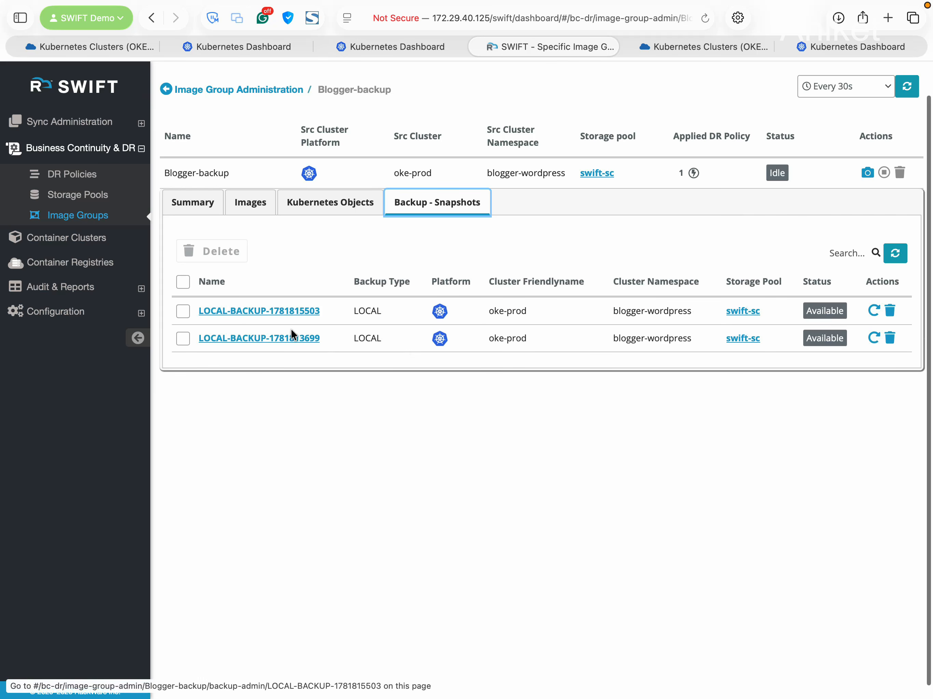
click(235, 92)
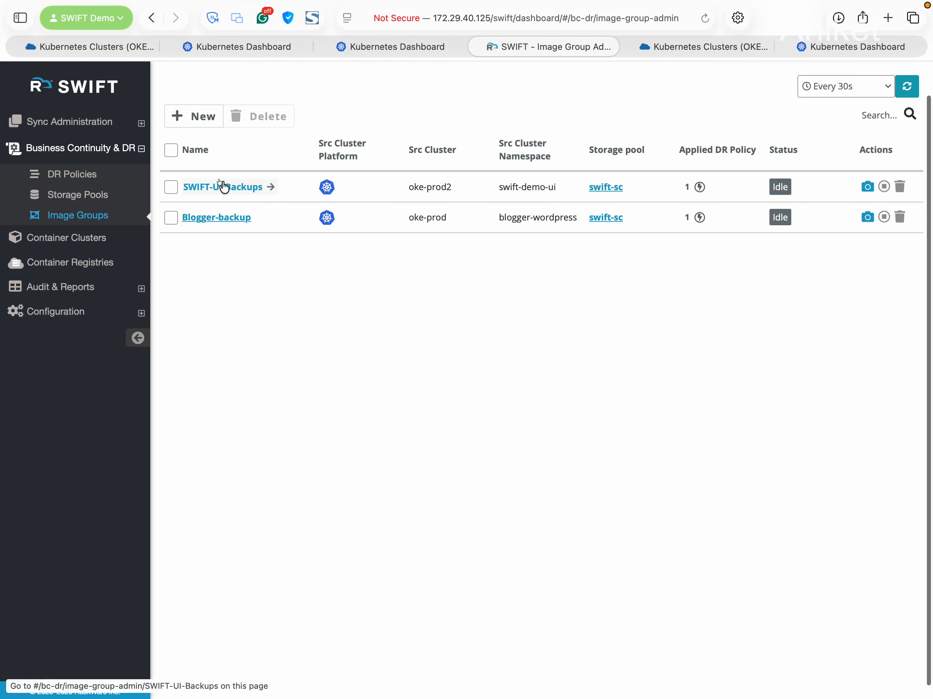
click(223, 187)
click(443, 211)
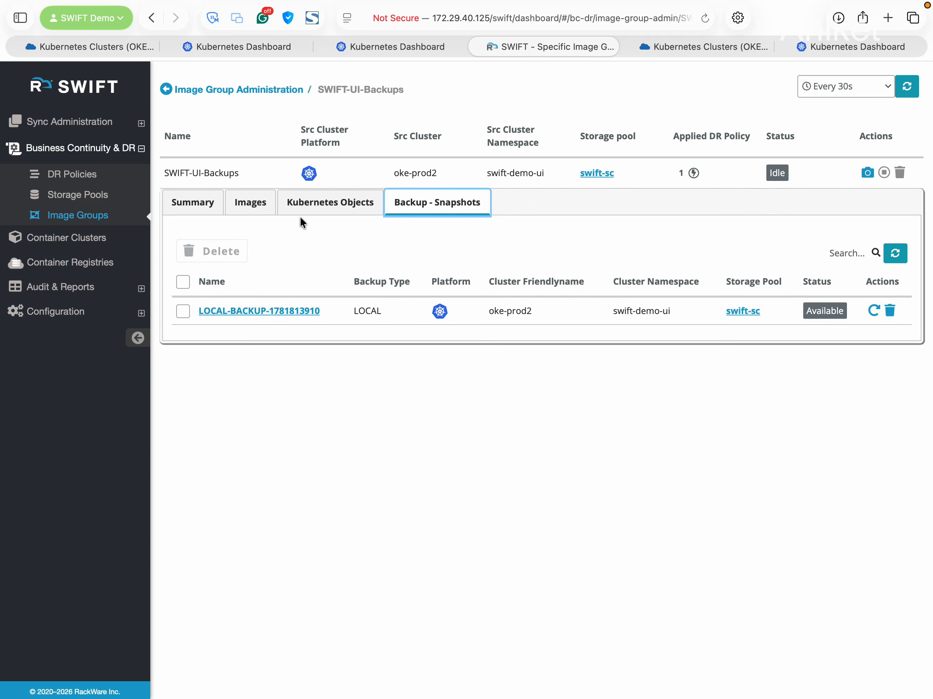
click(238, 90)
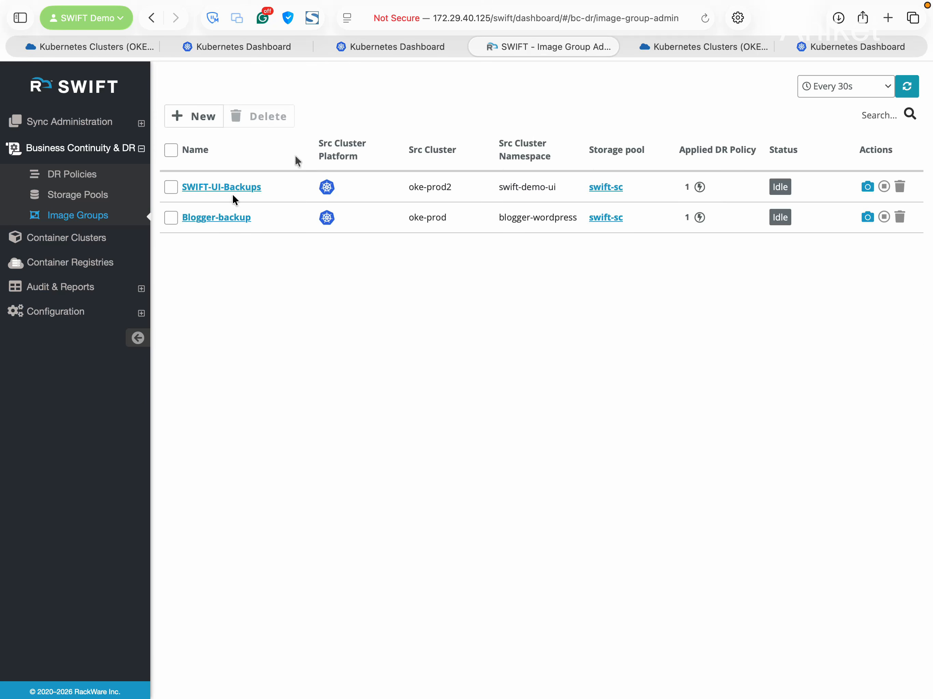
click(92, 174)
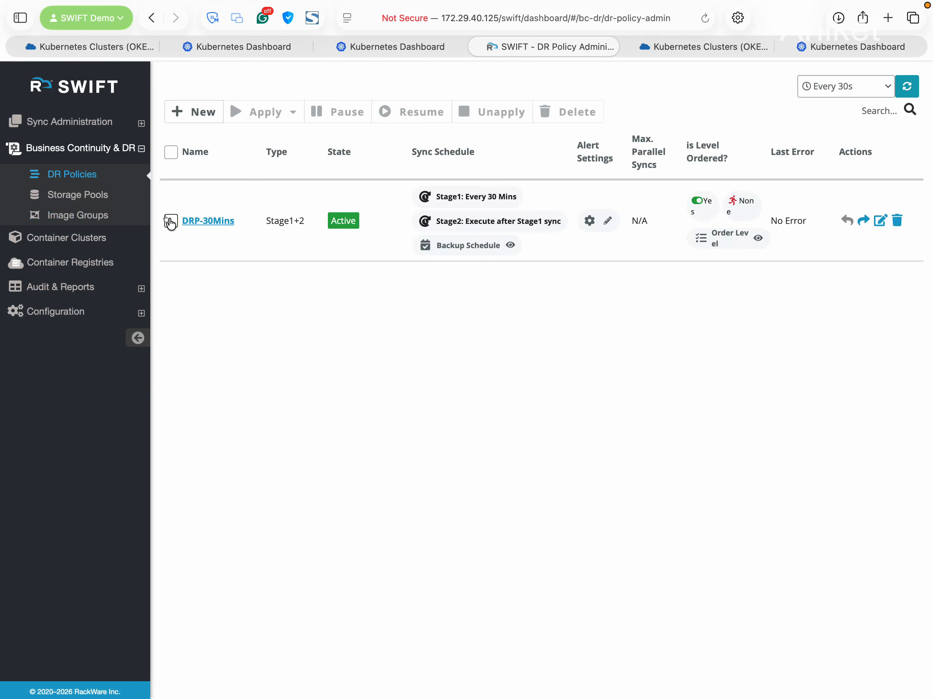
Select DRP-30Mins and bring up its drill-mode FailOver confirmation for all 2 operations
click(170, 220)
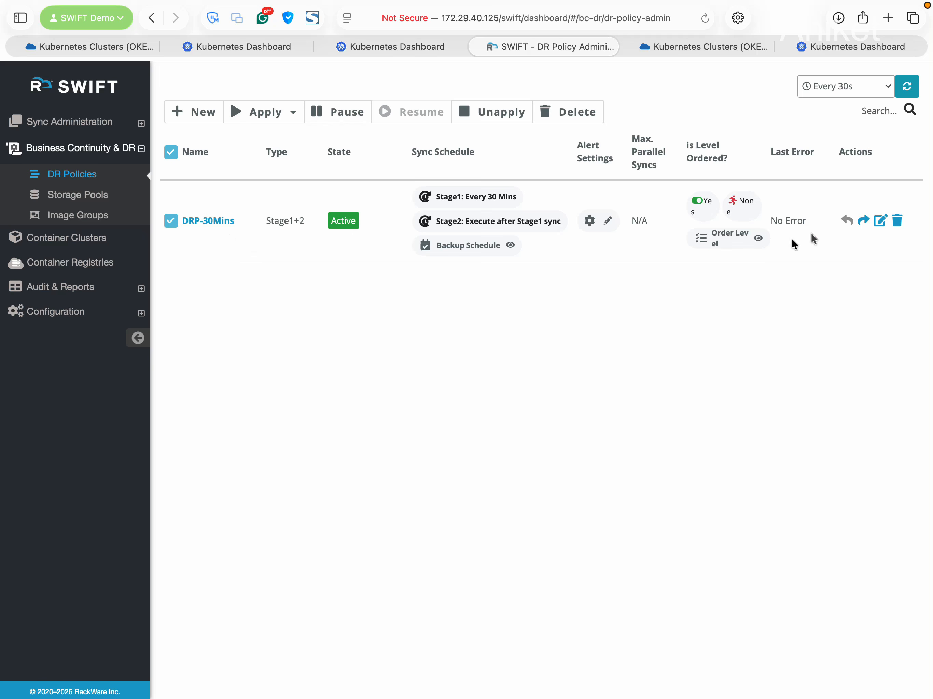
click(862, 221)
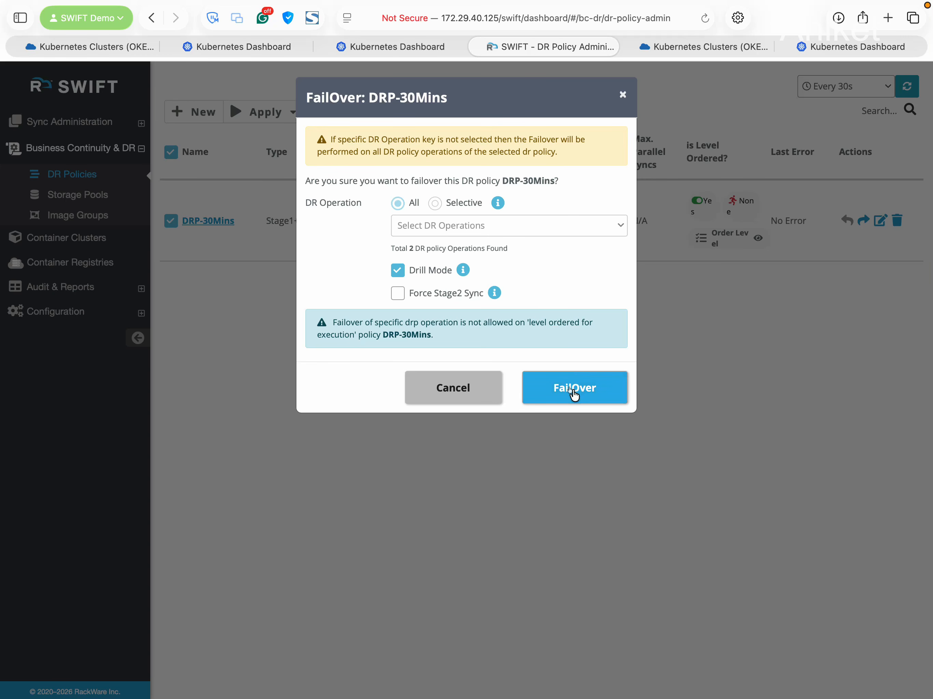
Confirm the DRP-30Mins drill failover until it reads Drill-Failed-Over, then switch to Kubernetes Dashboard
click(574, 390)
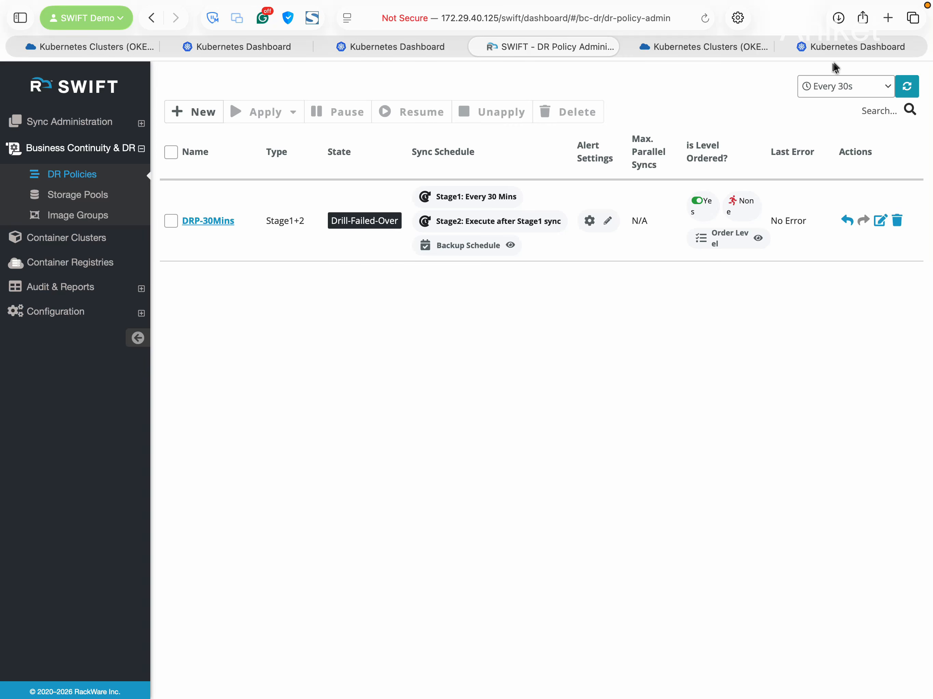
click(841, 48)
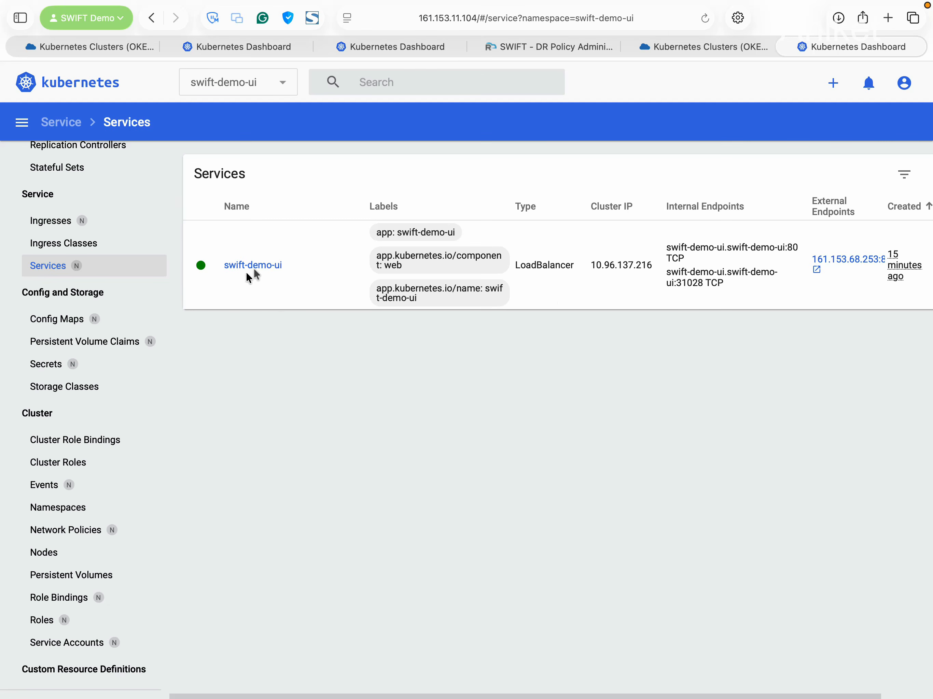
Check the swift-demo-ui Inventory Portal via its external endpoint, then return to SWIFT DR Policies
click(836, 260)
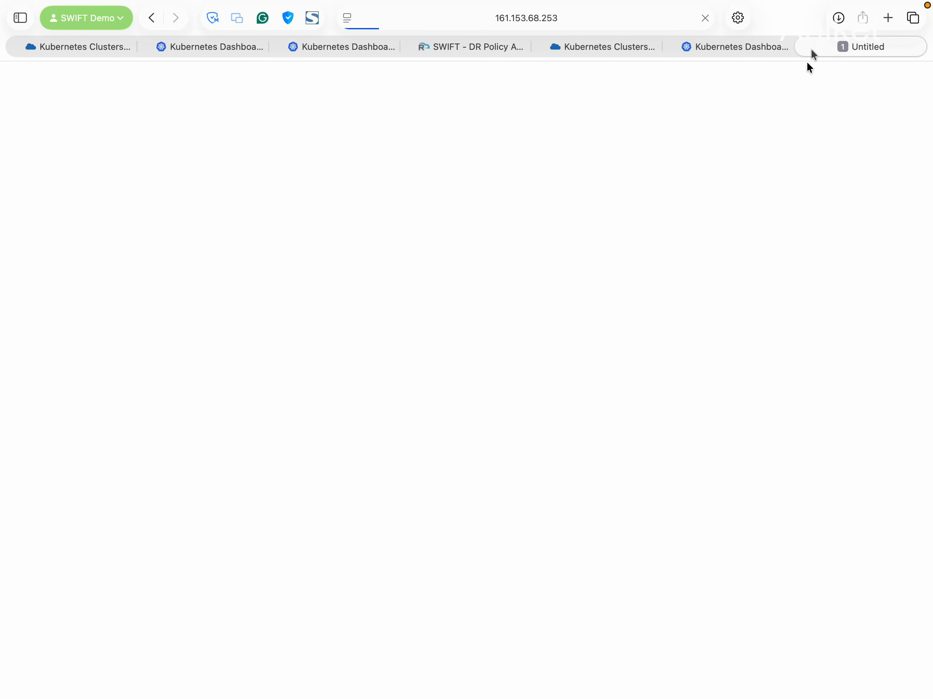
click(804, 45)
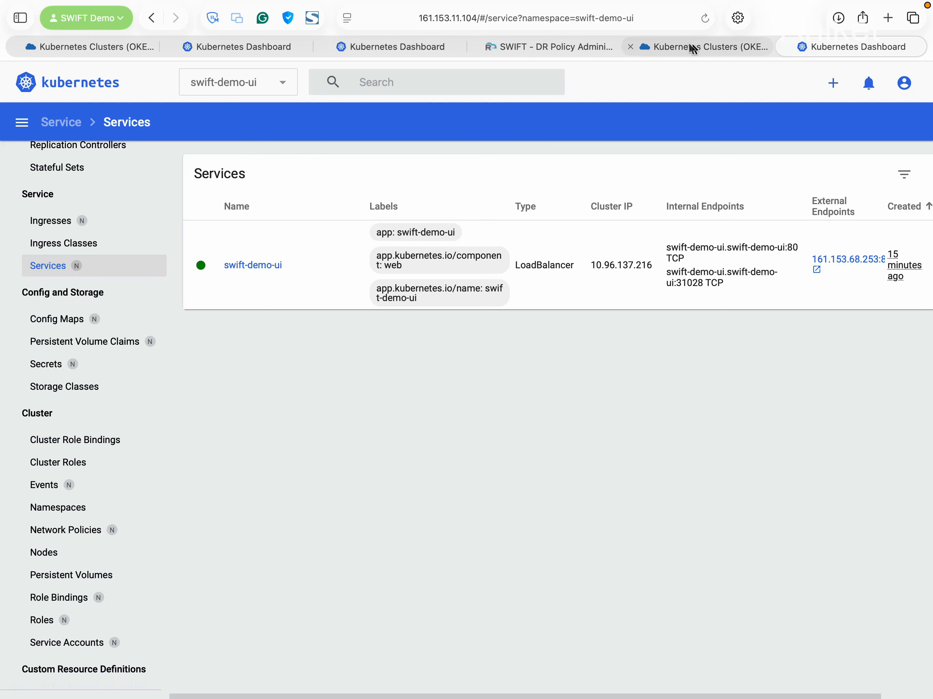
click(536, 47)
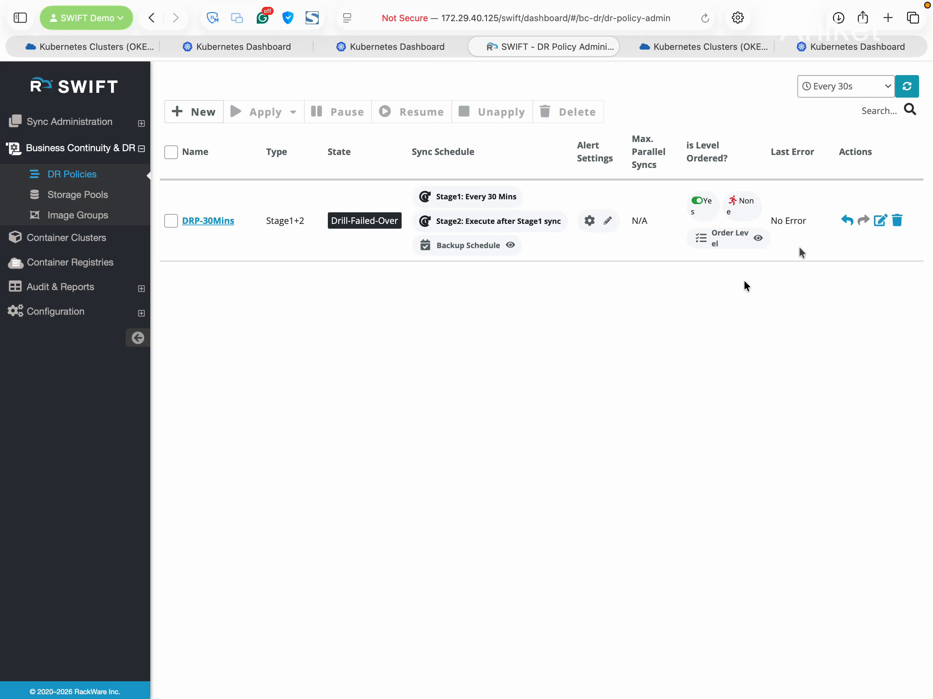
Submit a FallBack of DRP-30Mins for all 2 operations without Reverse Sync
click(846, 222)
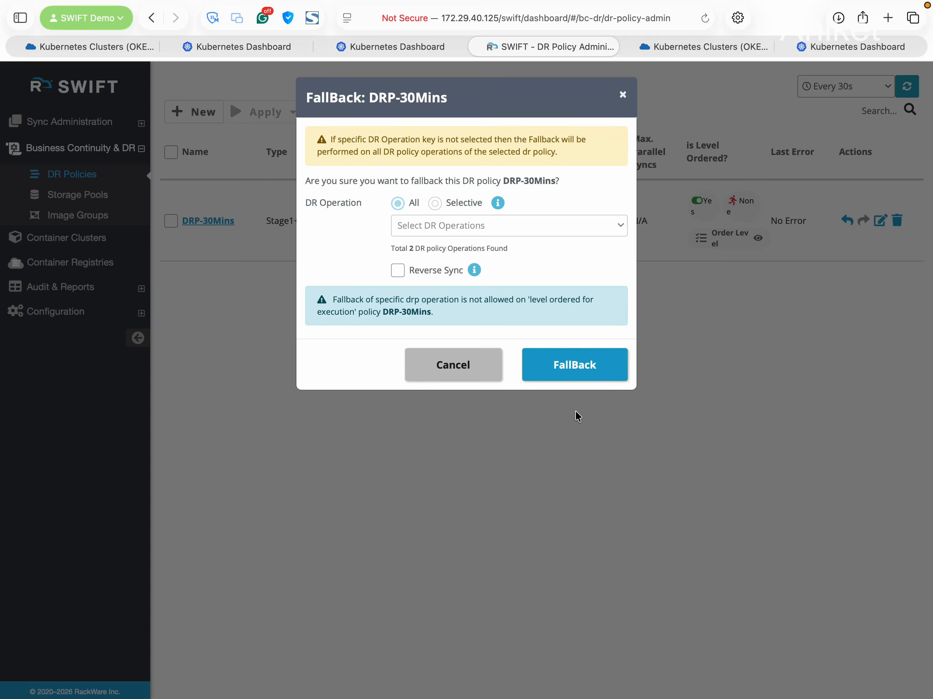
click(574, 367)
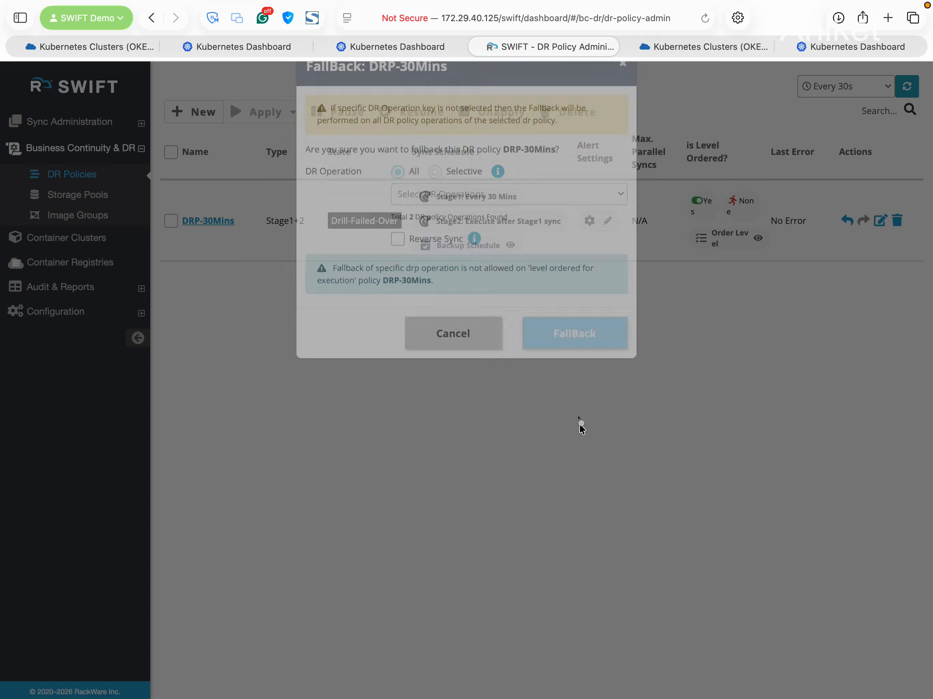